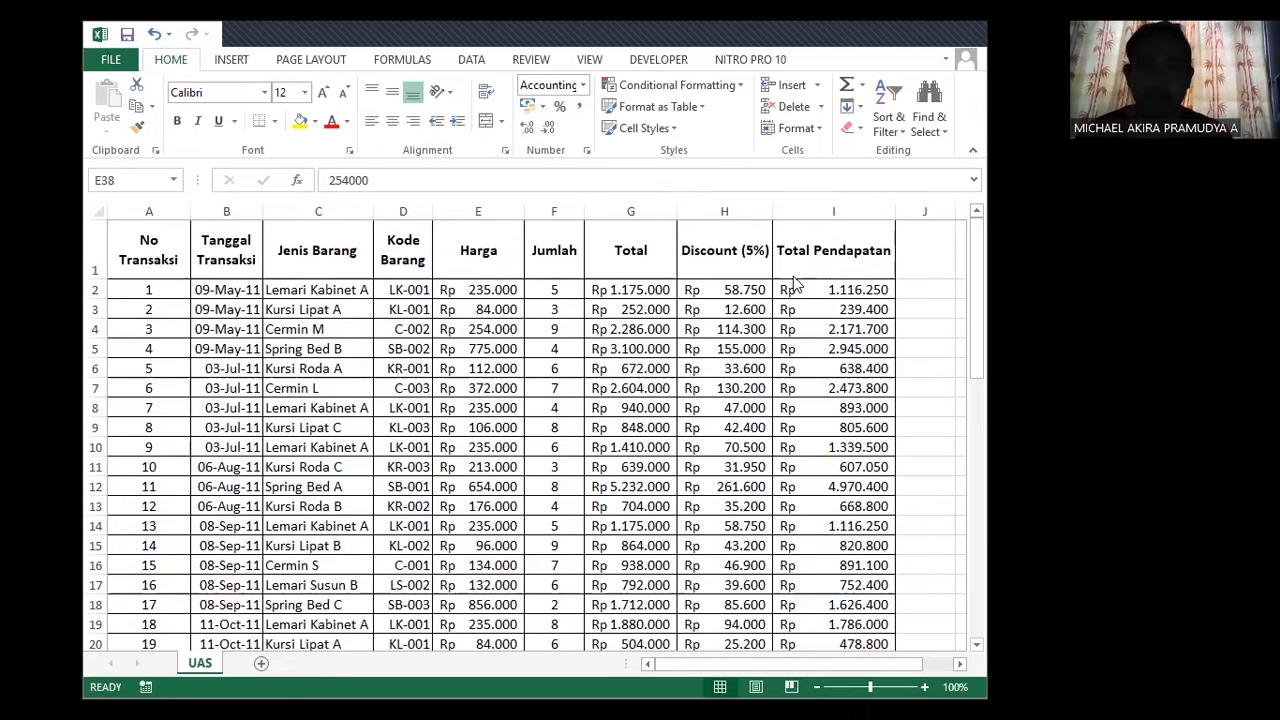
Step: Review the transaction table on the UAS sheet, from the header row down to the column totals
left_click(795, 289)
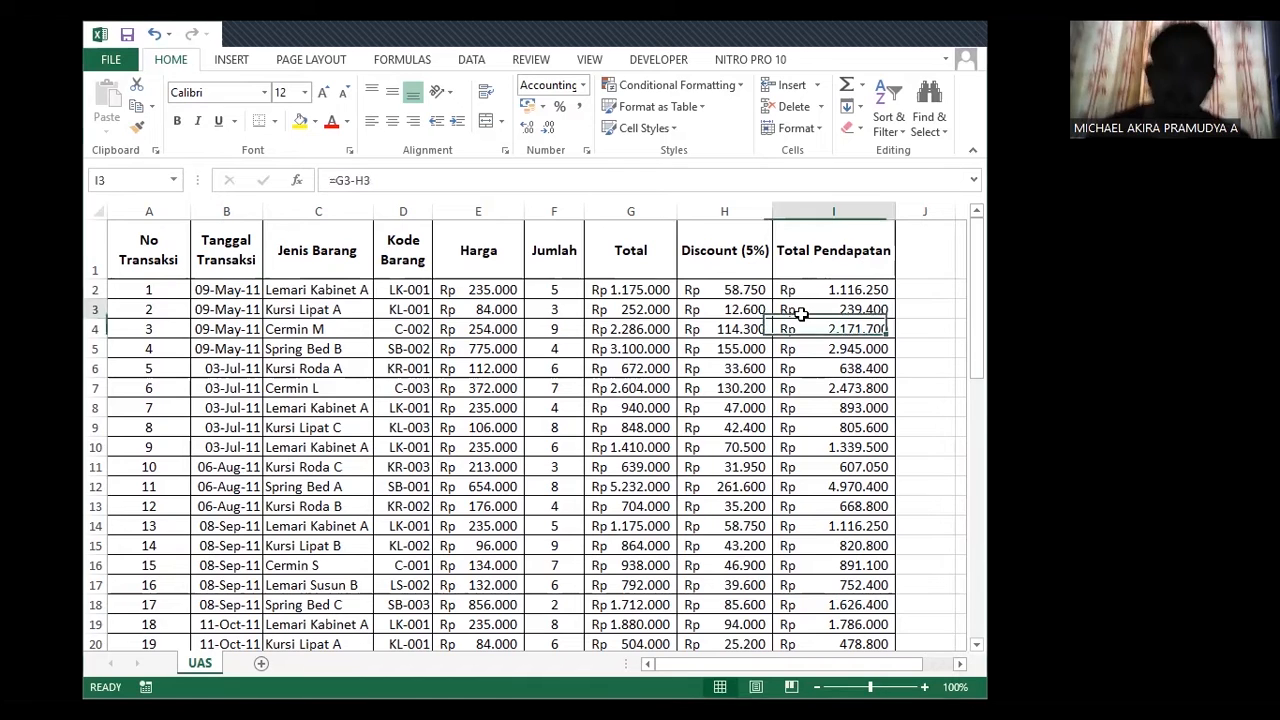
left_click(155, 251)
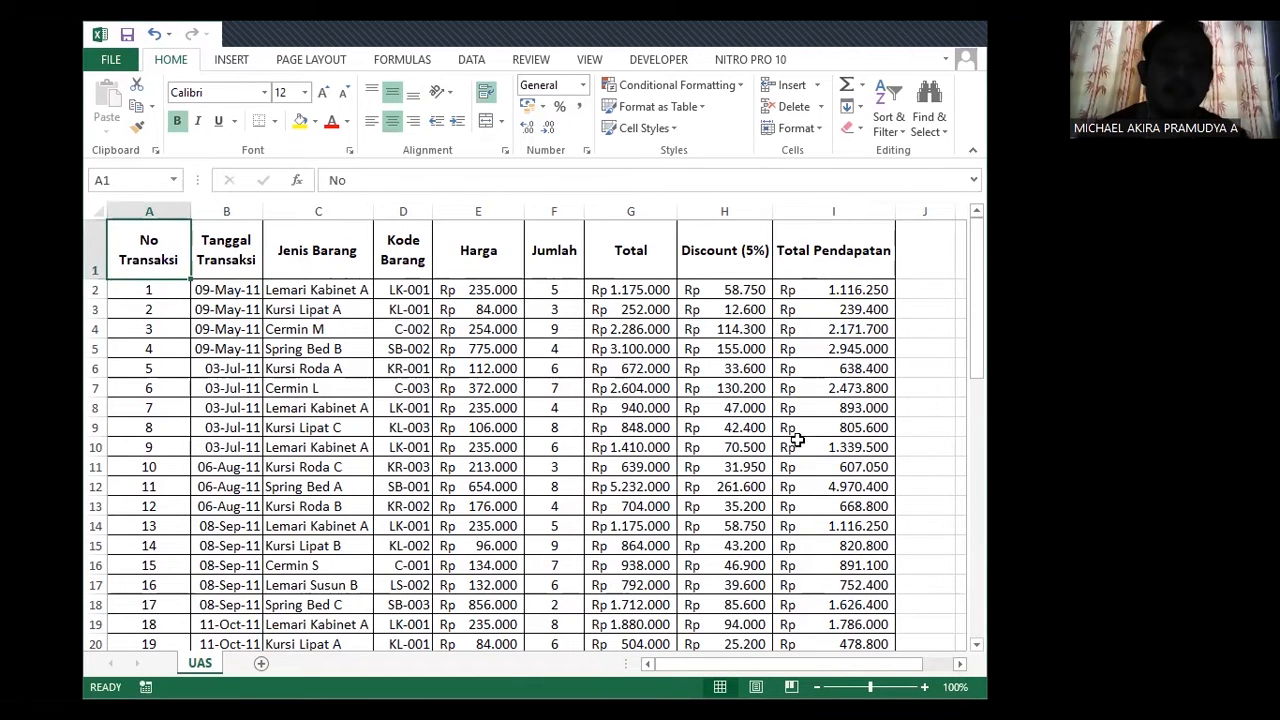
scroll(825, 432, "down", 2)
scroll(825, 432, "up", 2)
scroll(825, 432, "down", 15)
scroll(827, 488, "up", 3)
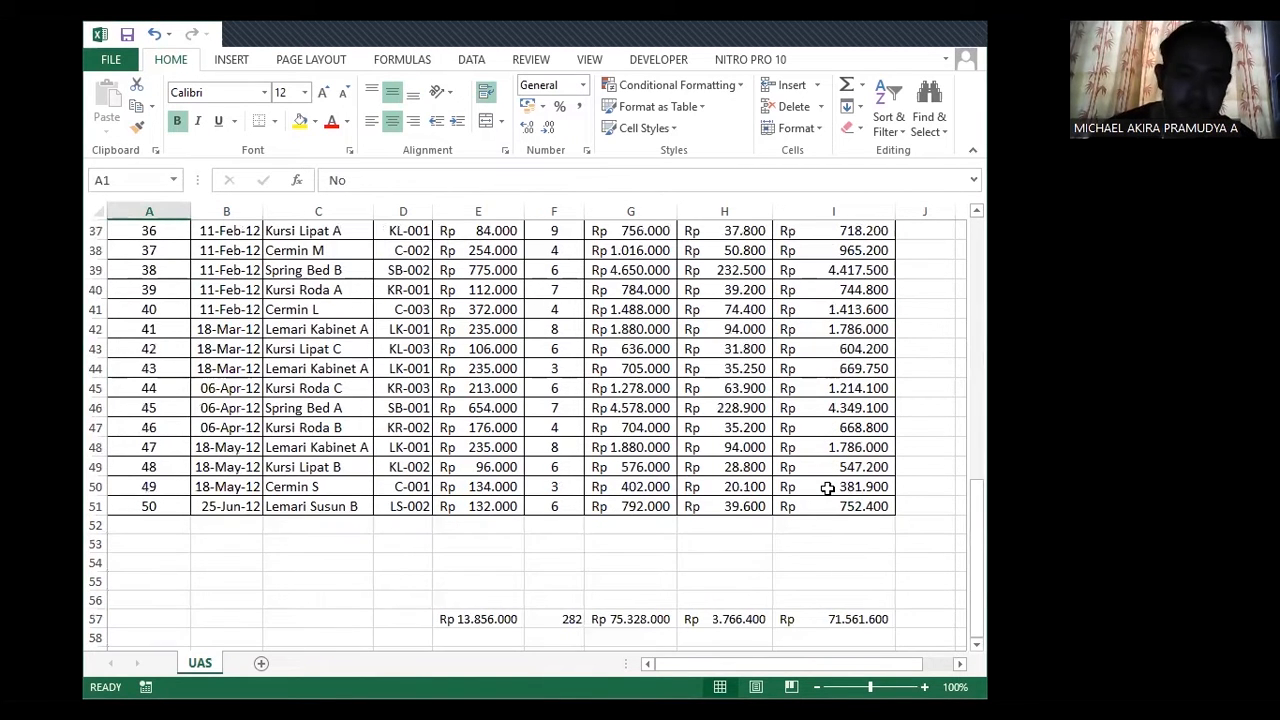
scroll(827, 488, "up", 12)
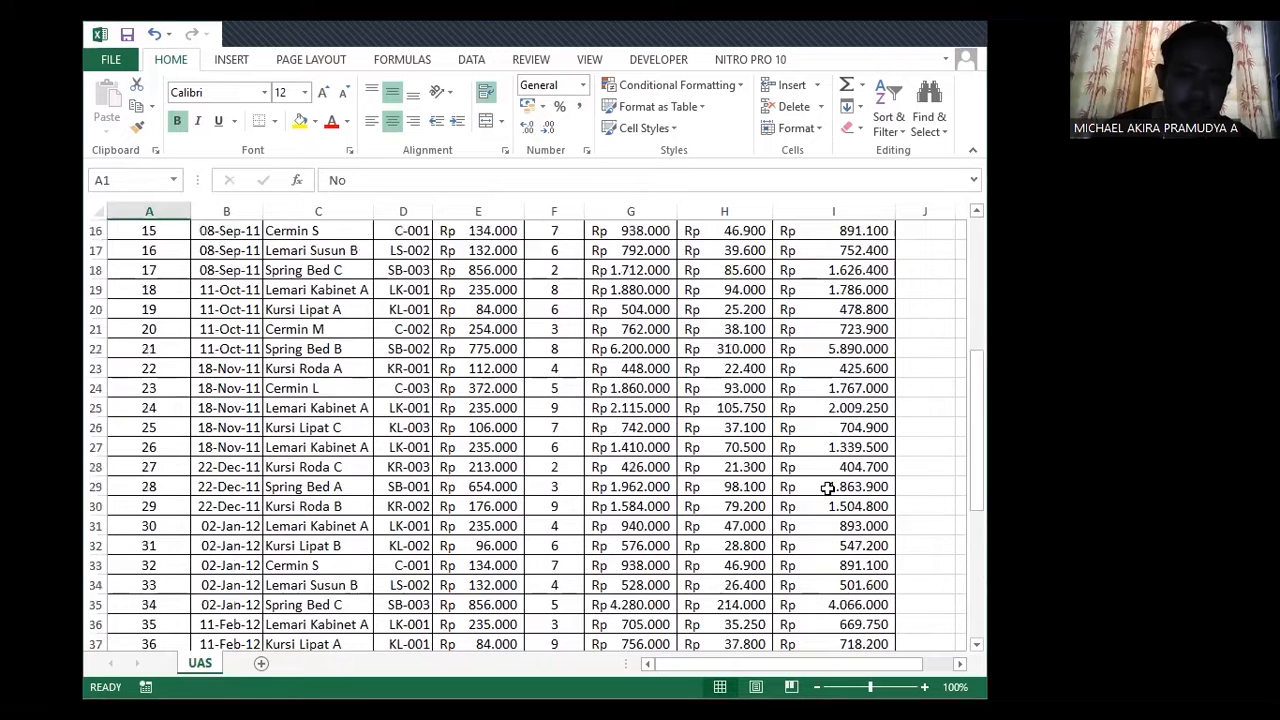
Step: Insert a PivotTable based on the UAS transaction table, placing it on a new worksheet
left_click(230, 59)
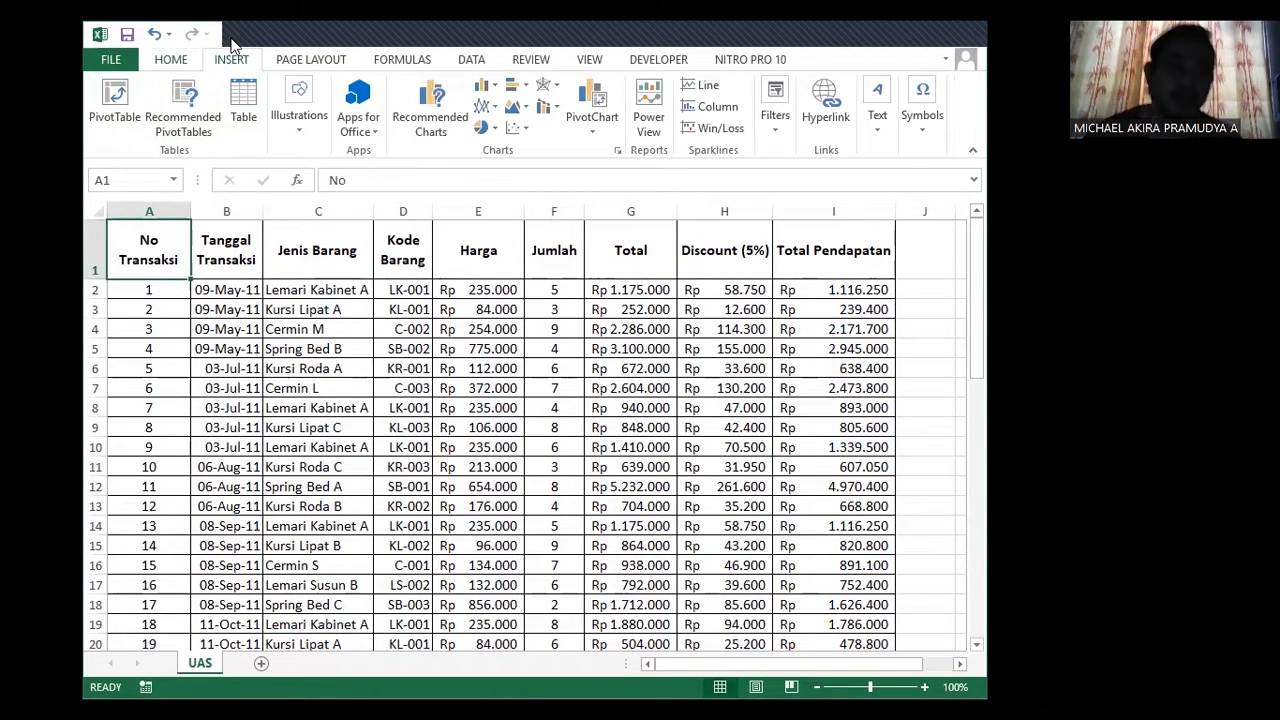
left_click(117, 124)
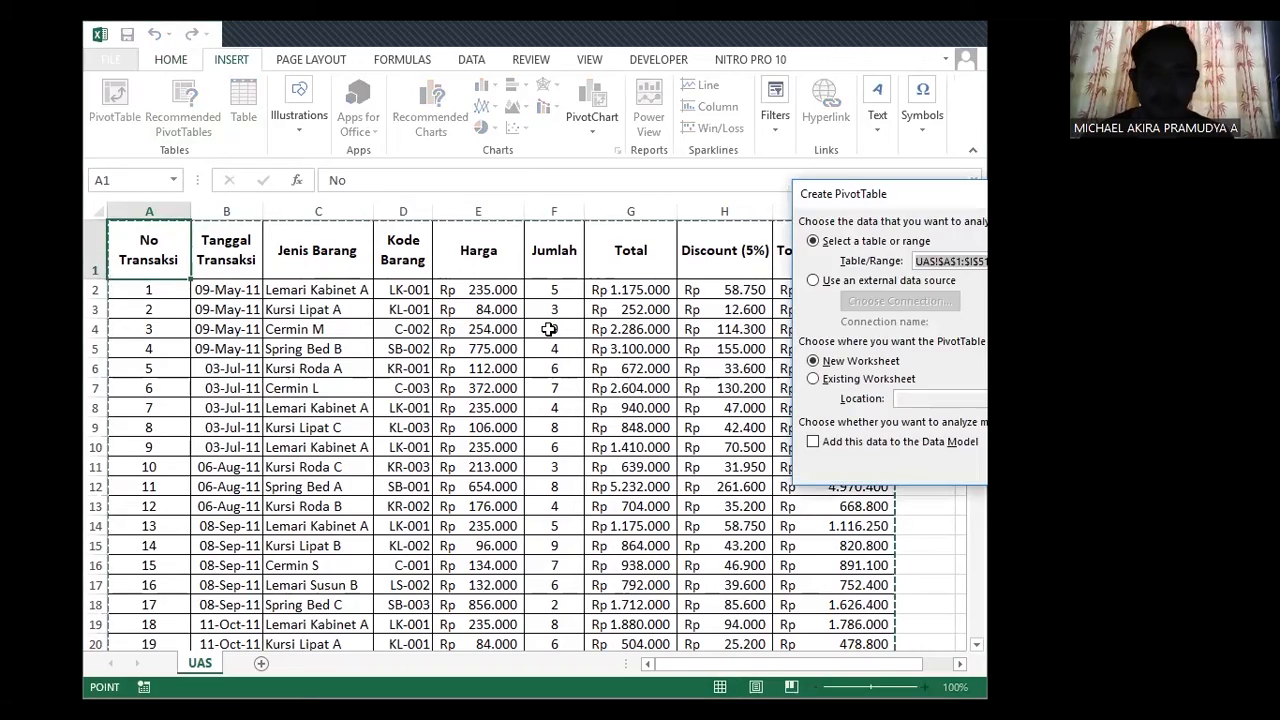
scroll(545, 325, "down", 13)
scroll(549, 328, "down", 1)
scroll(549, 328, "up", 14)
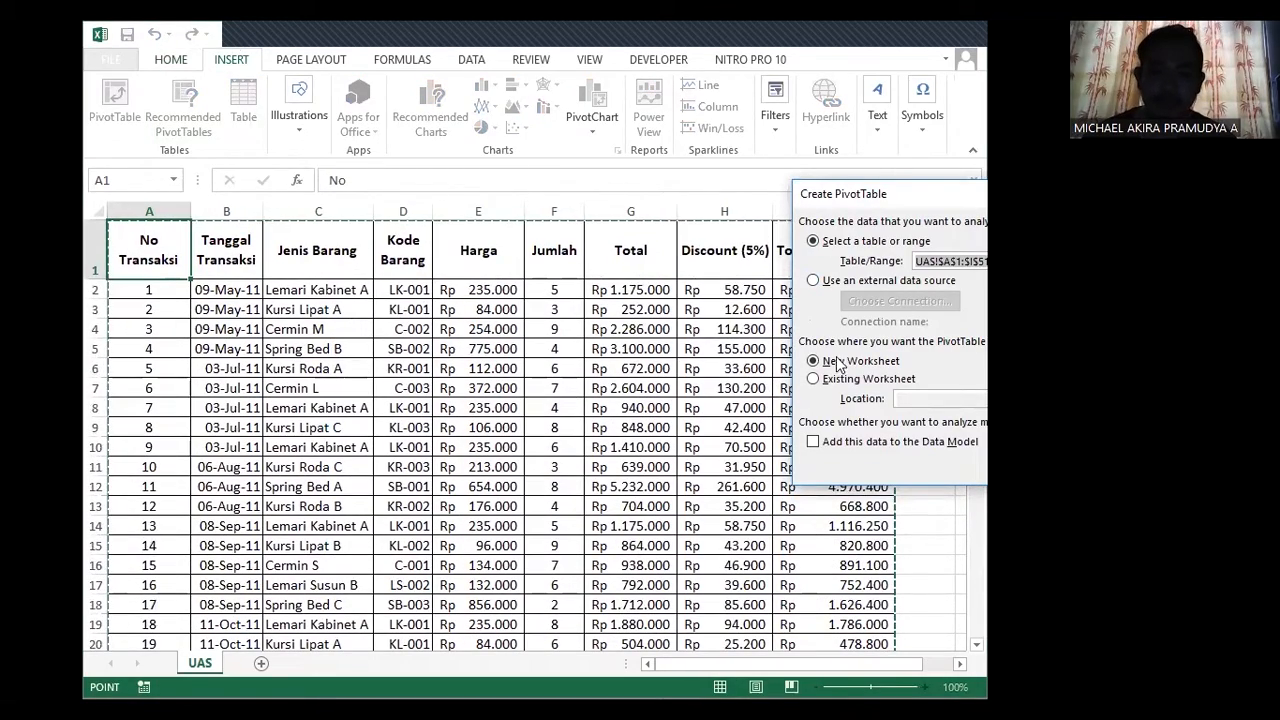
key("Return")
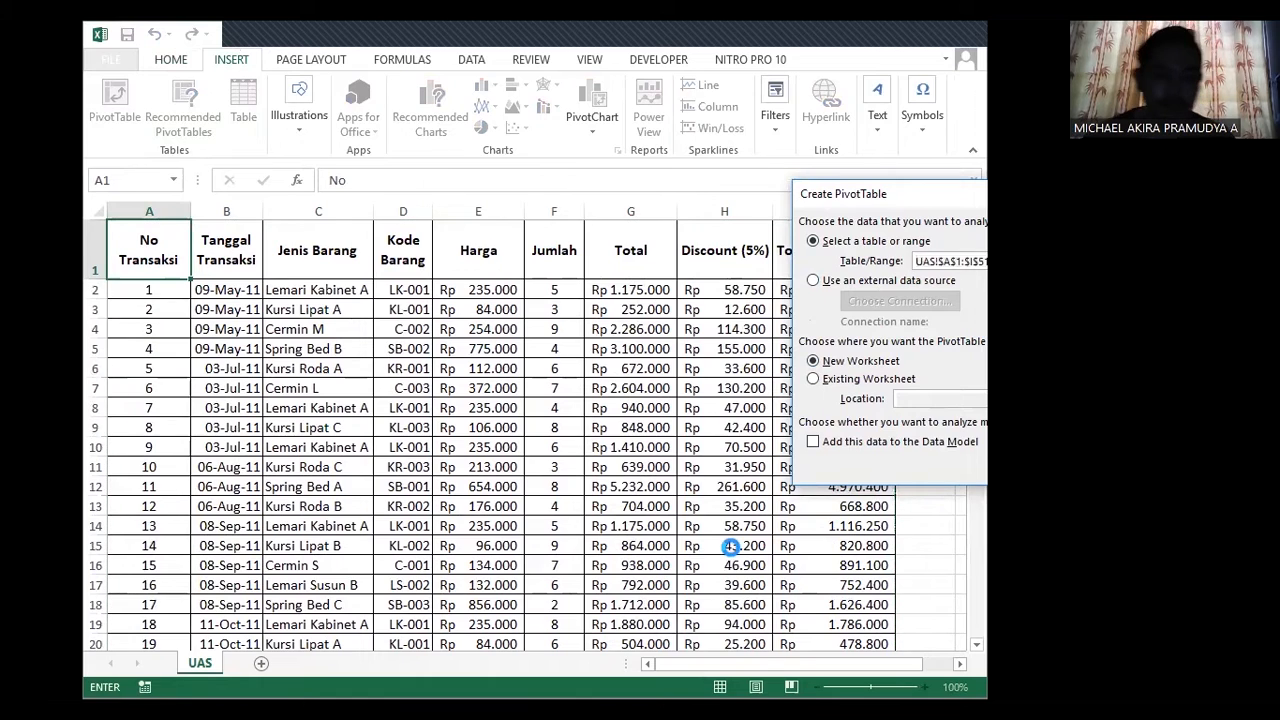
Step: Move the new pivot sheet after the UAS sheet and rename it PivotTabel
left_click_drag(200, 668, 286, 662)
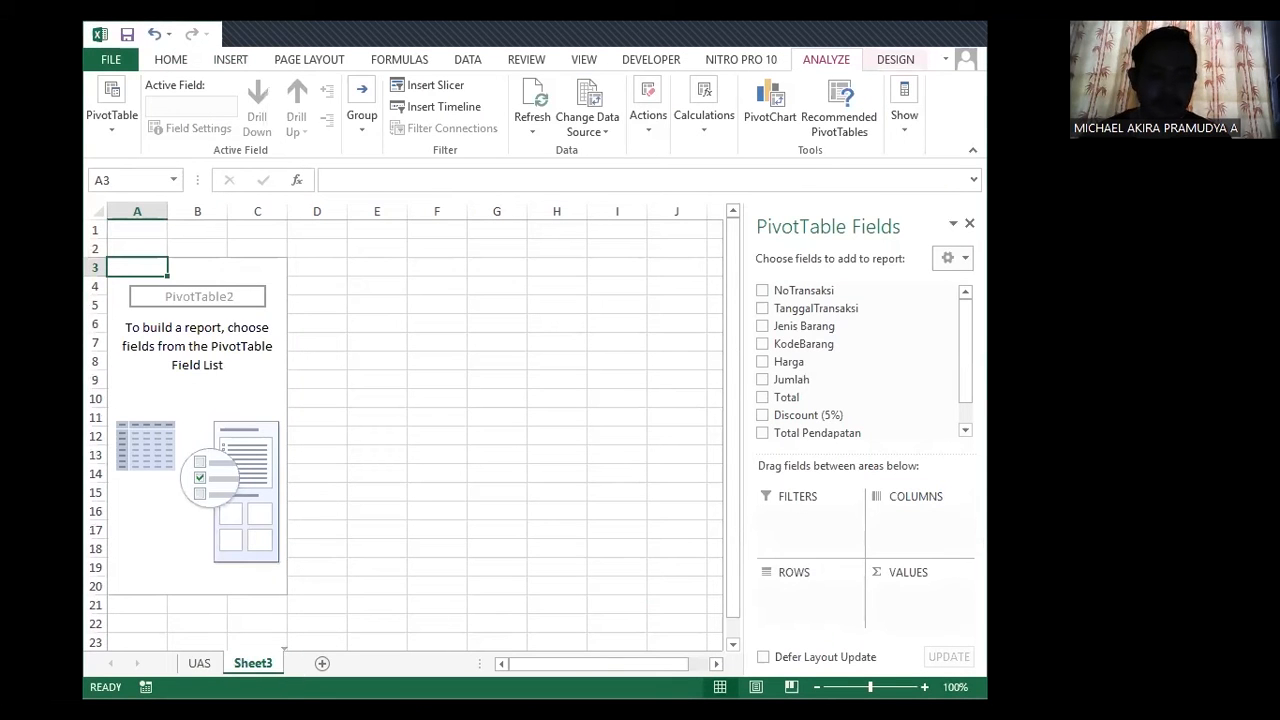
double_click(266, 665)
type("P")
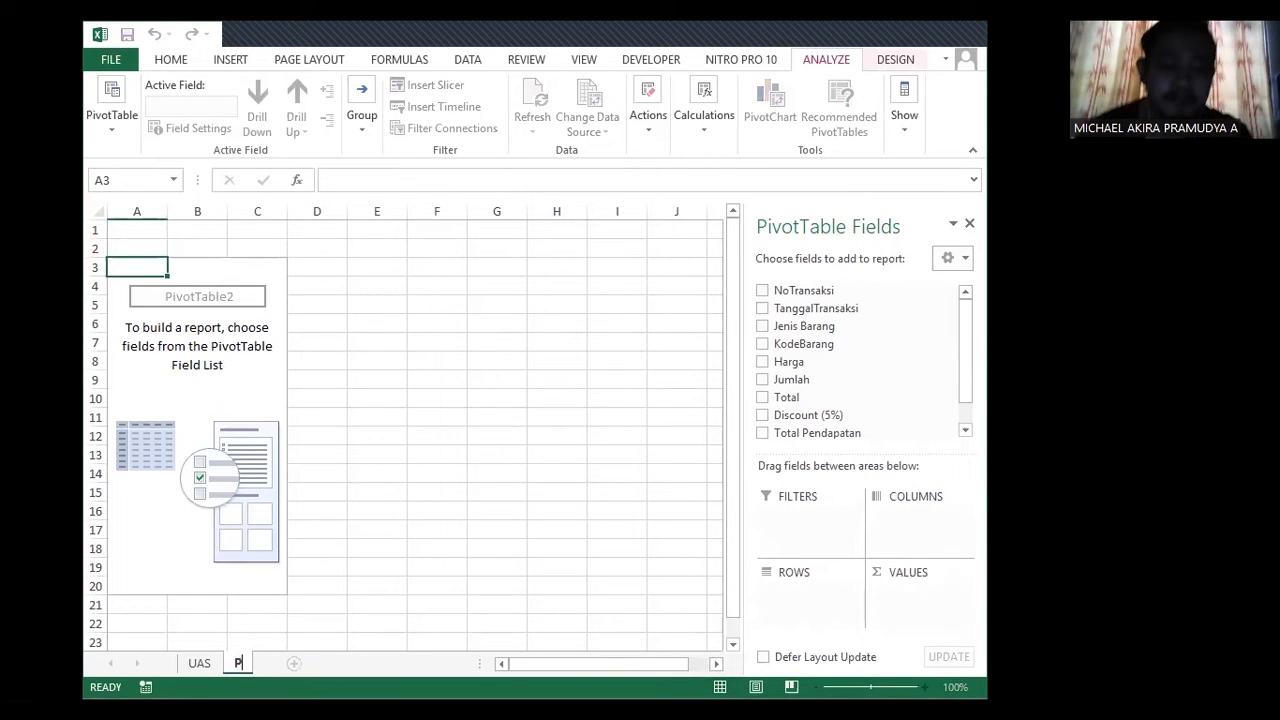
type("ivotTable")
key("BackSpace")
key("BackSpace")
type("el")
key("Return")
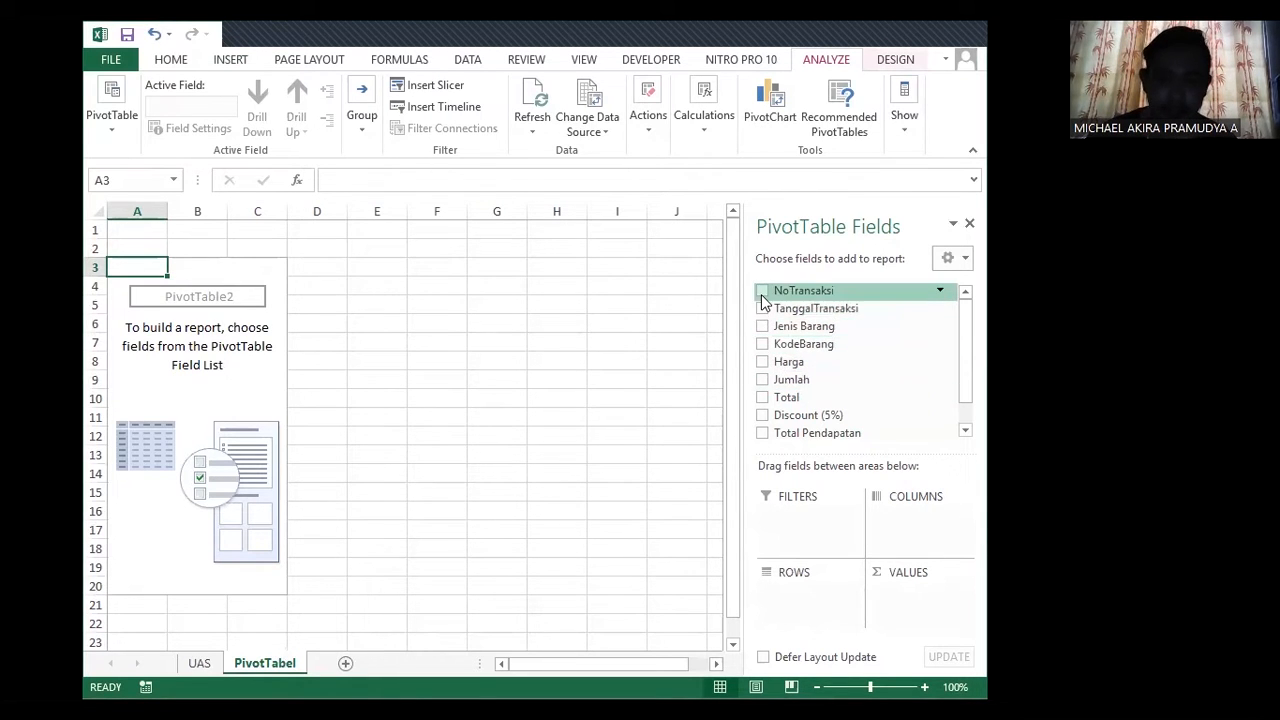
Step: Lay out the pivot table with Jenis Barang as rows, Jumlah and Total Pendapatan as summed values, and TanggalTransaksi as report filter
left_click(763, 327)
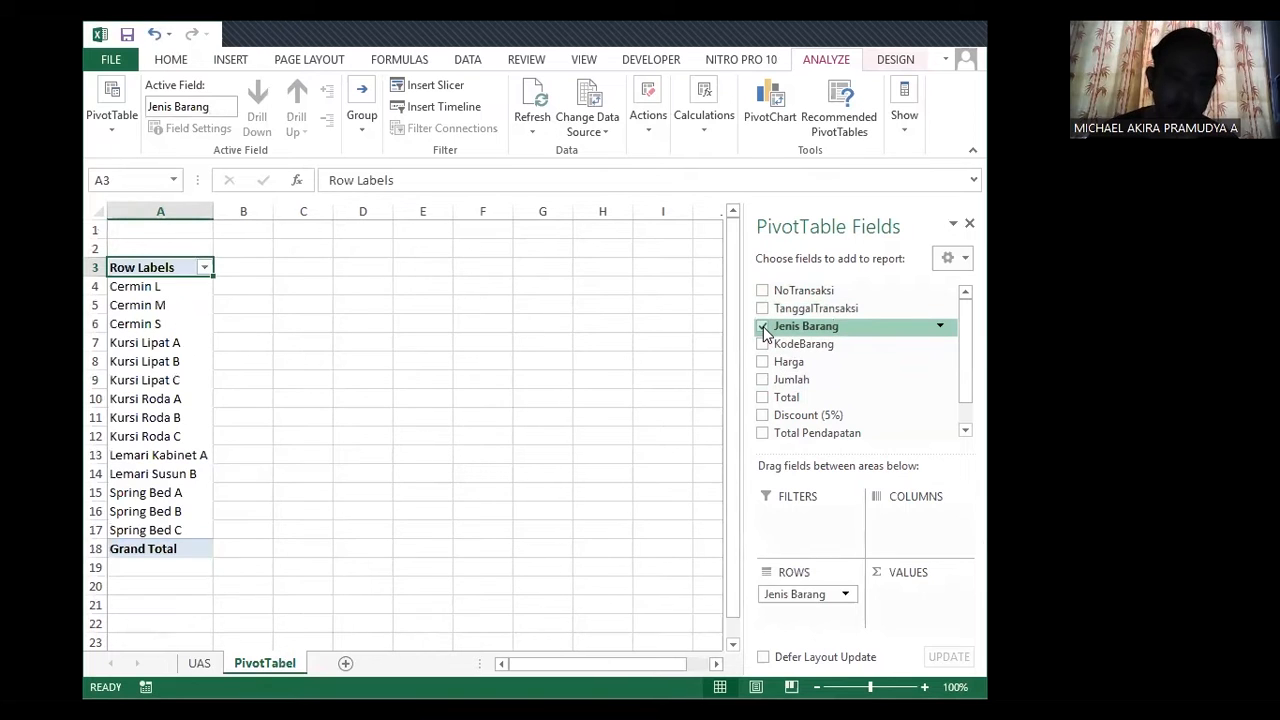
left_click(763, 380)
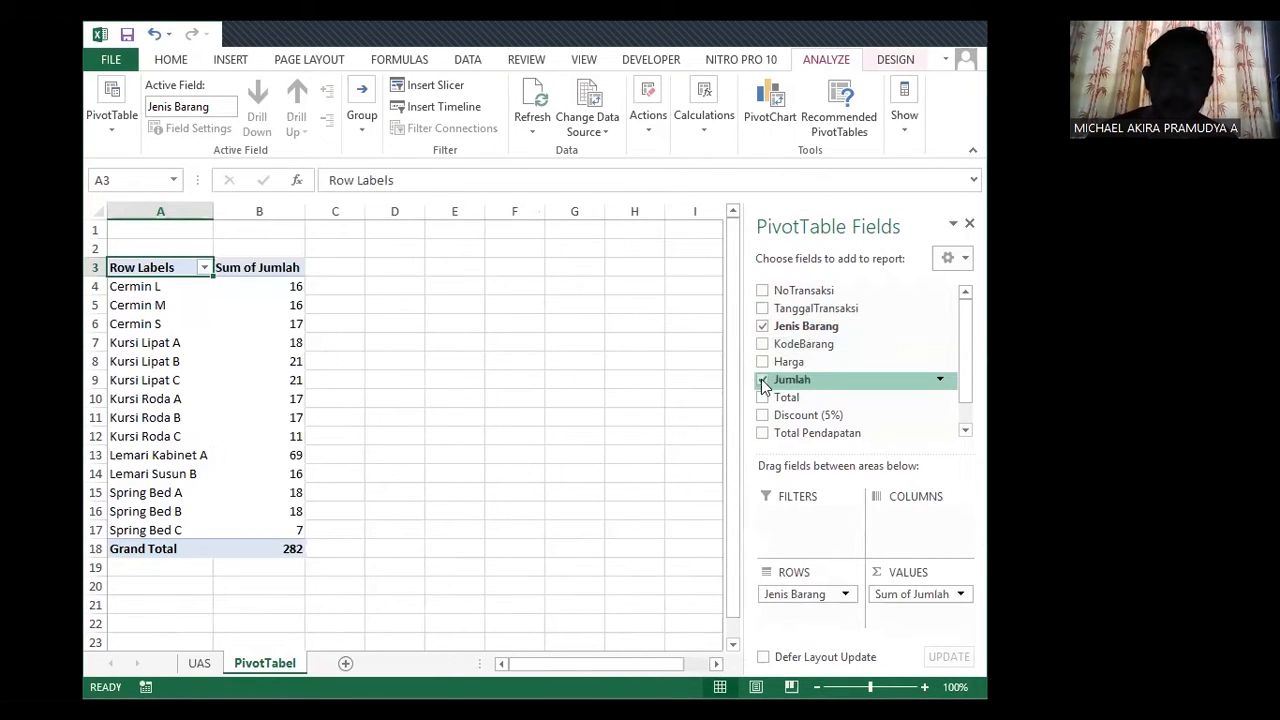
left_click(764, 433)
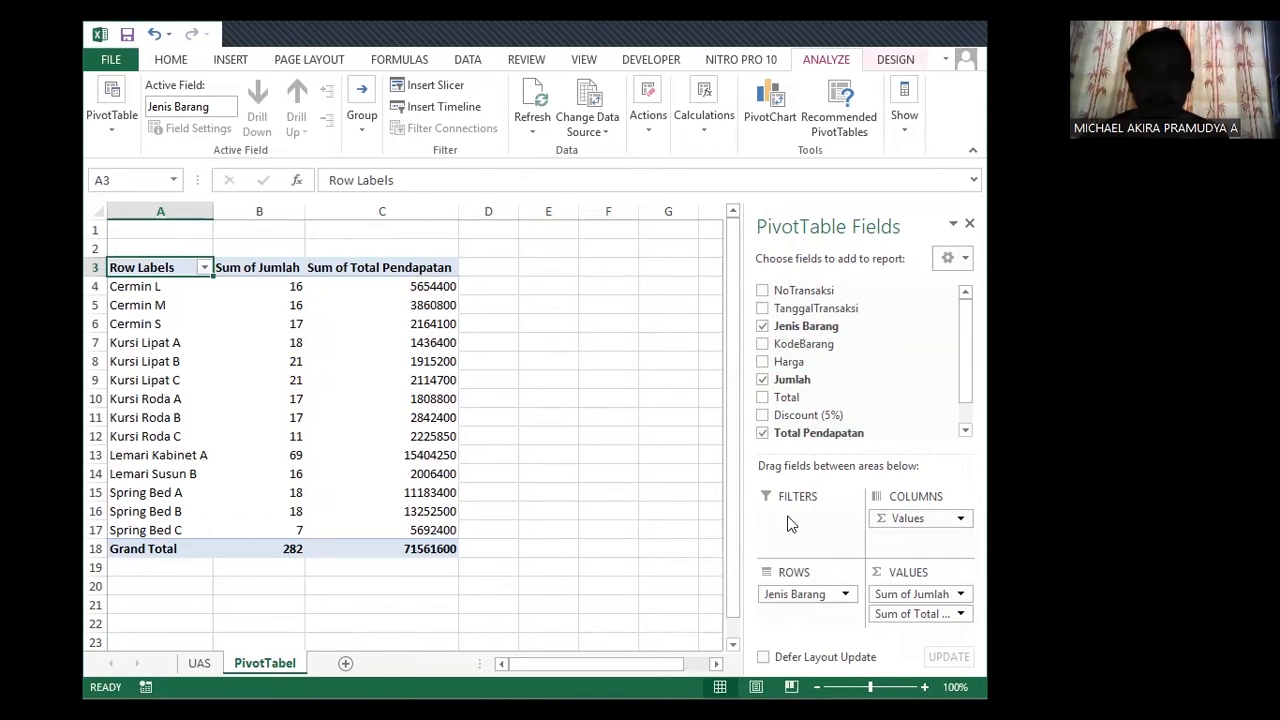
left_click(763, 309)
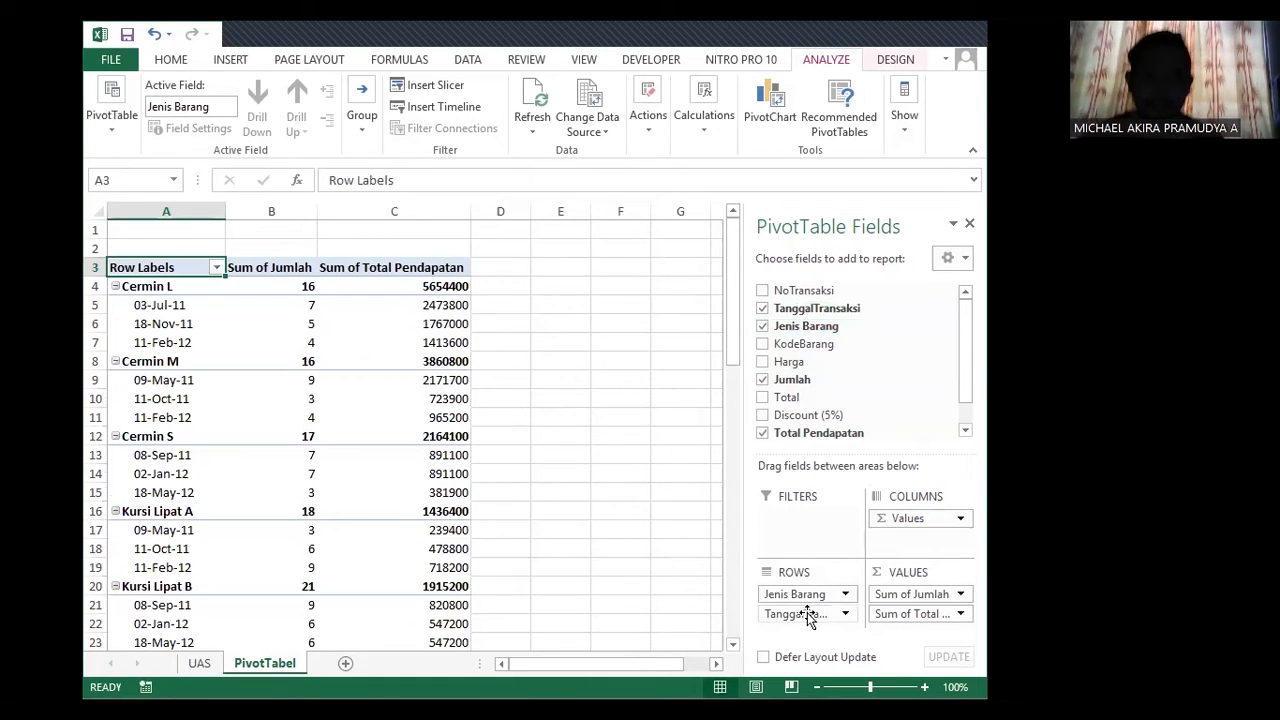
left_click_drag(808, 612, 808, 528)
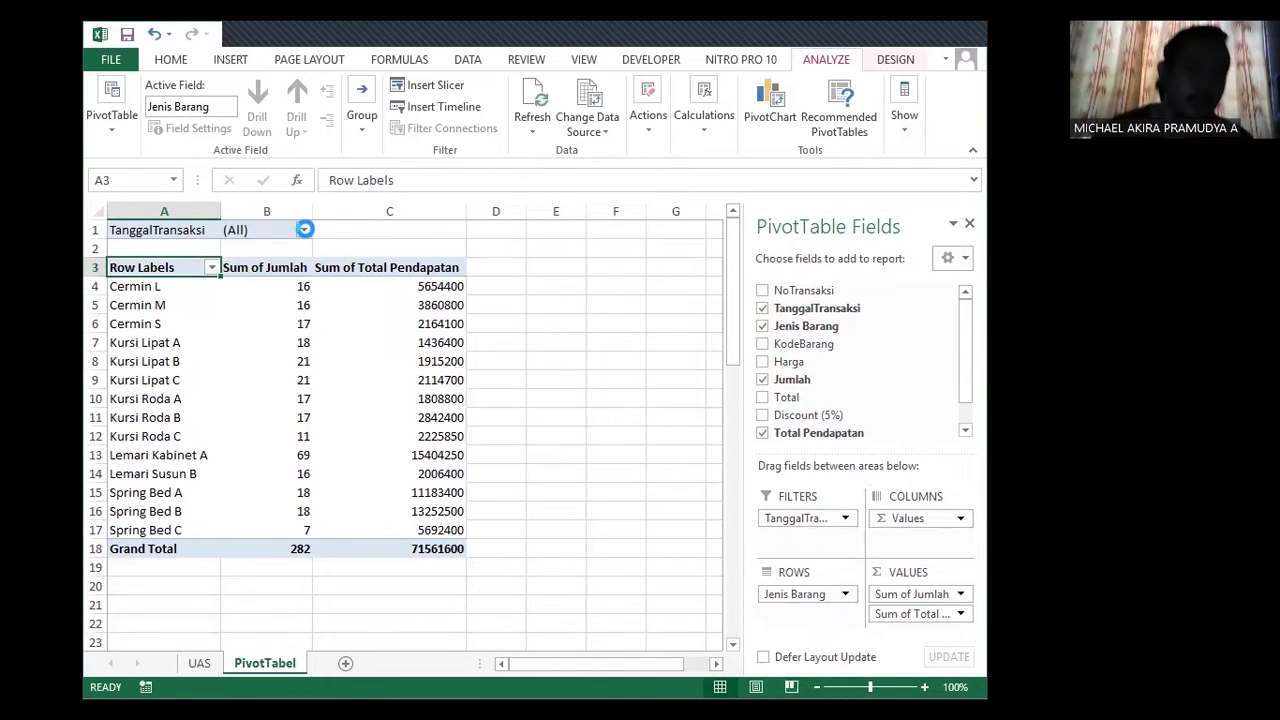
Step: Try the TanggalTransaksi report filter with 09-May-11 and 22-Dec-11, and reset it to all dates
left_click(305, 230)
left_click(137, 288)
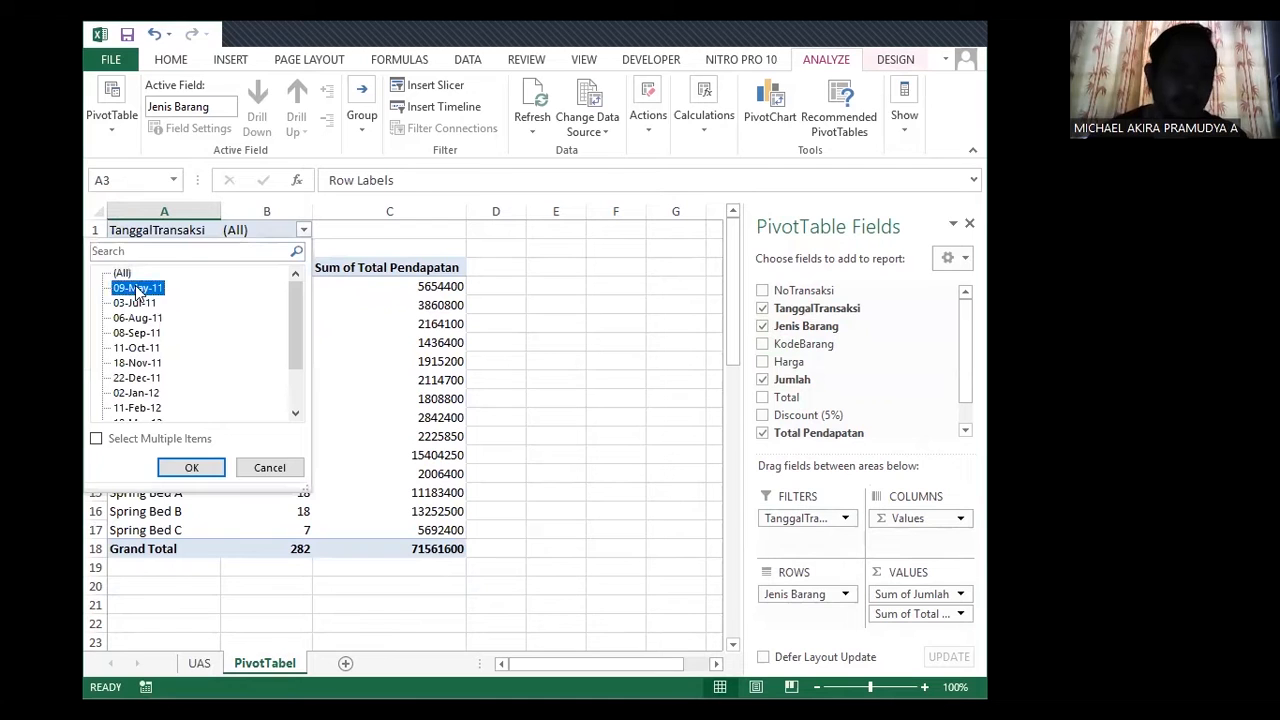
left_click(190, 467)
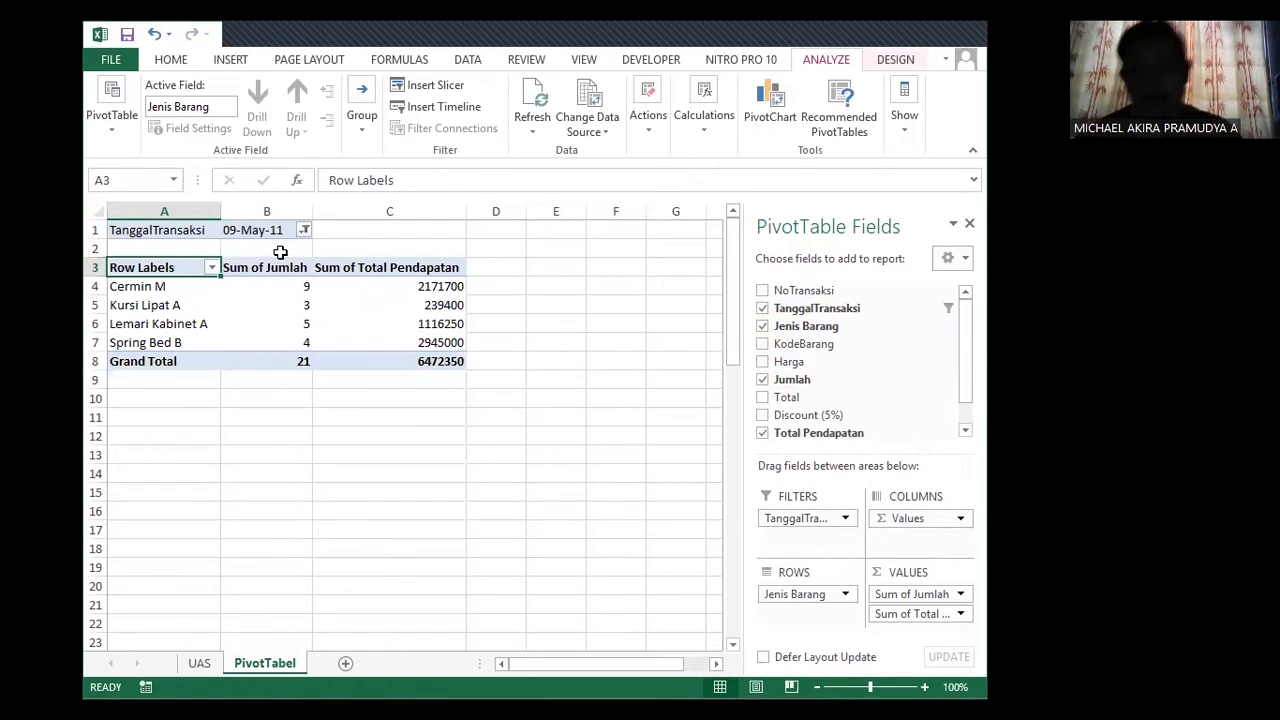
left_click(305, 230)
left_click(137, 378)
left_click(192, 467)
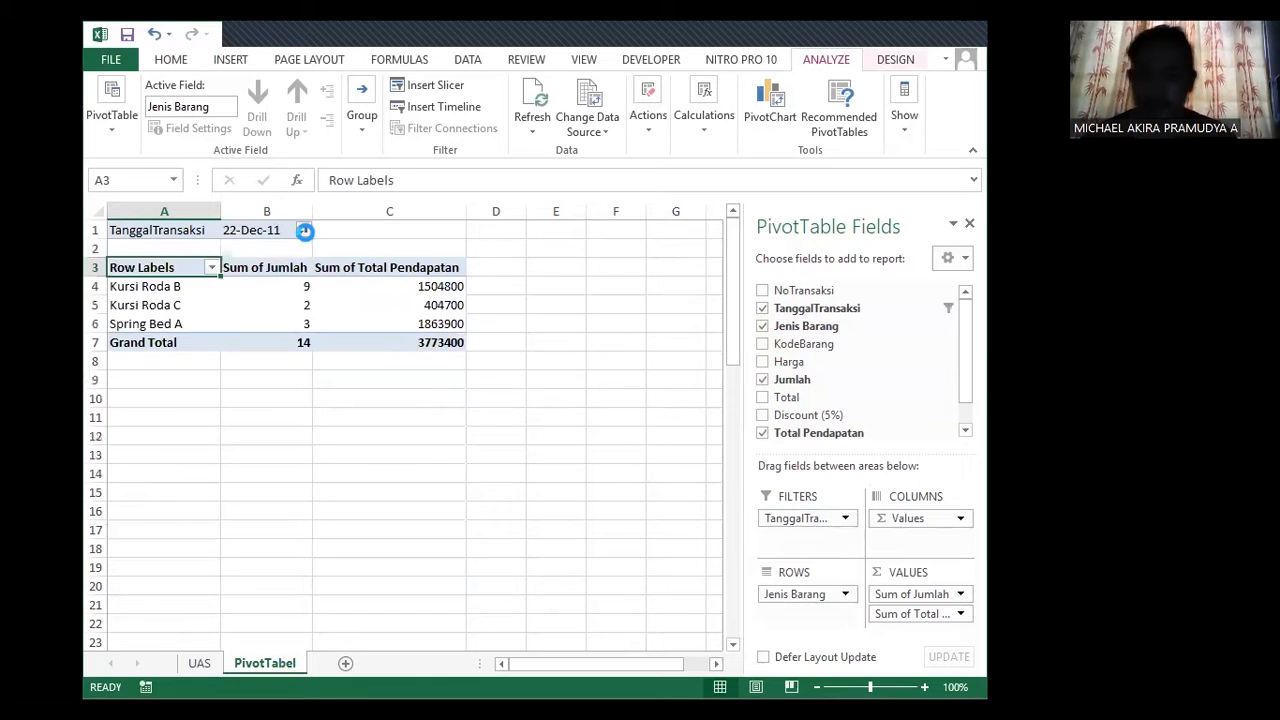
left_click(305, 230)
left_click(122, 274)
left_click(190, 467)
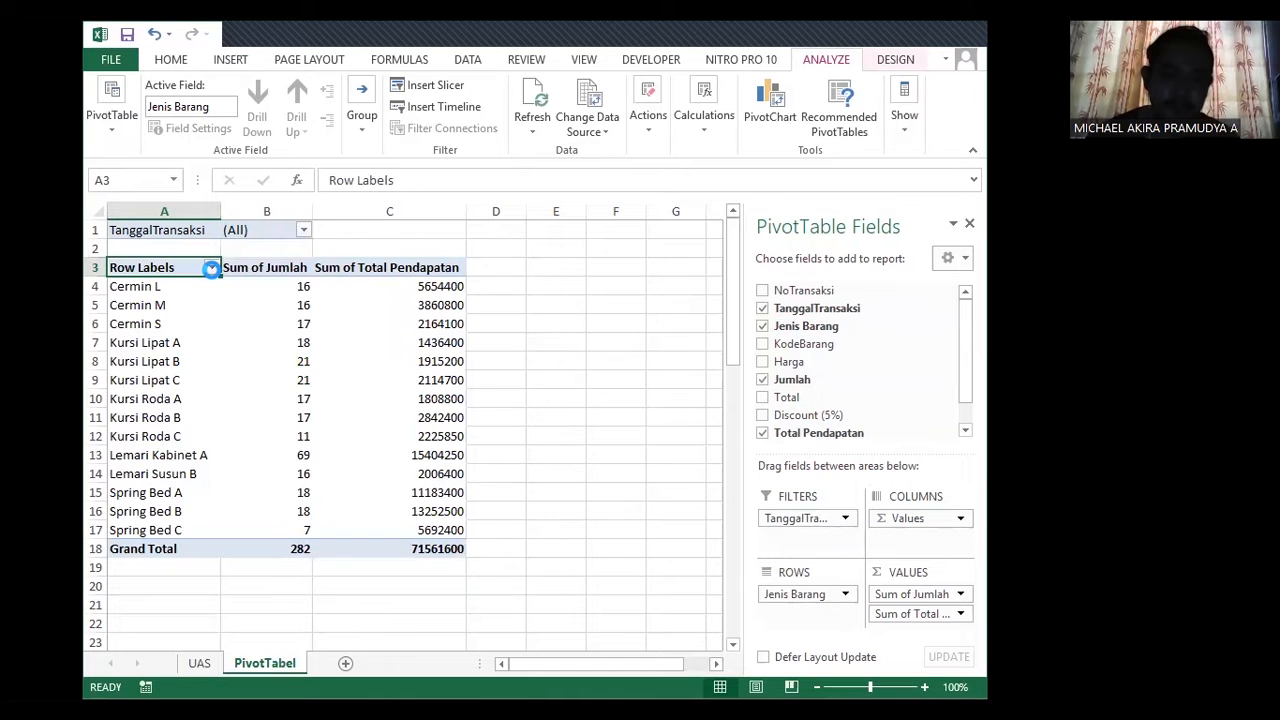
Step: Review the sort and filter options available for the Jenis Barang row labels
left_click(211, 268)
mouse_move(270, 476)
left_mouse_down()
mouse_move(270, 557)
mouse_move(268, 478)
left_mouse_up()
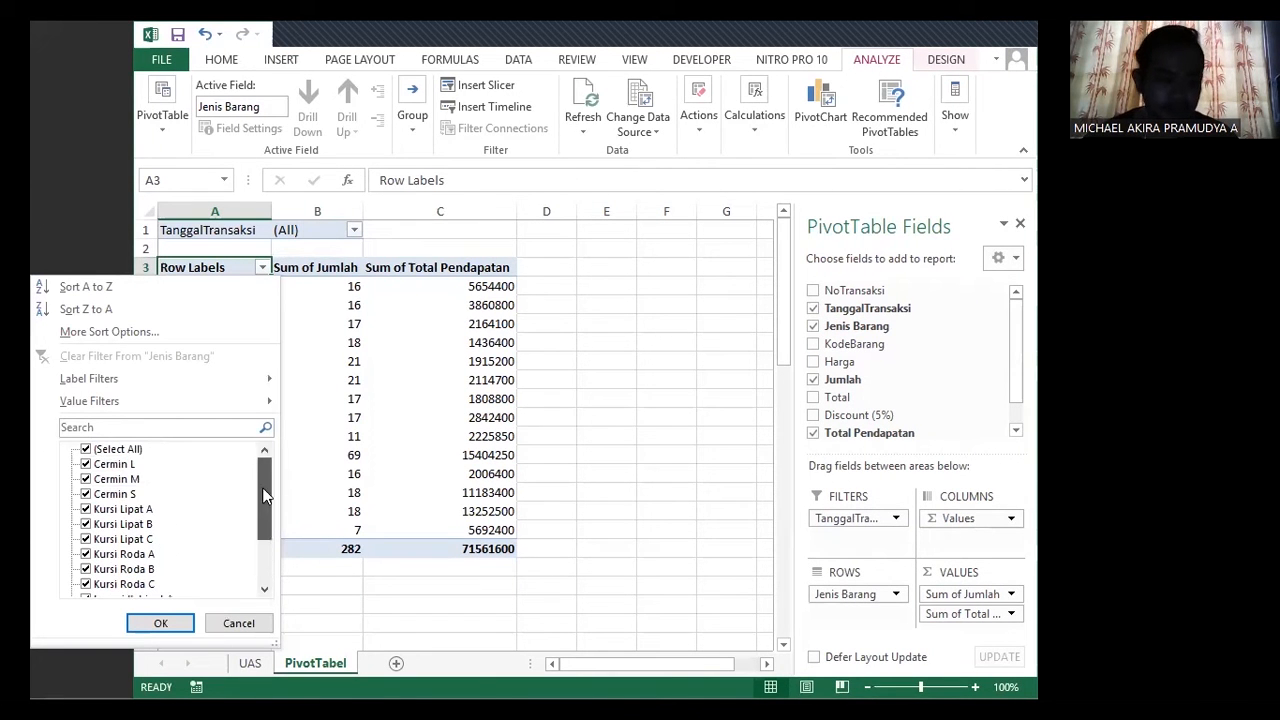
left_click(436, 342)
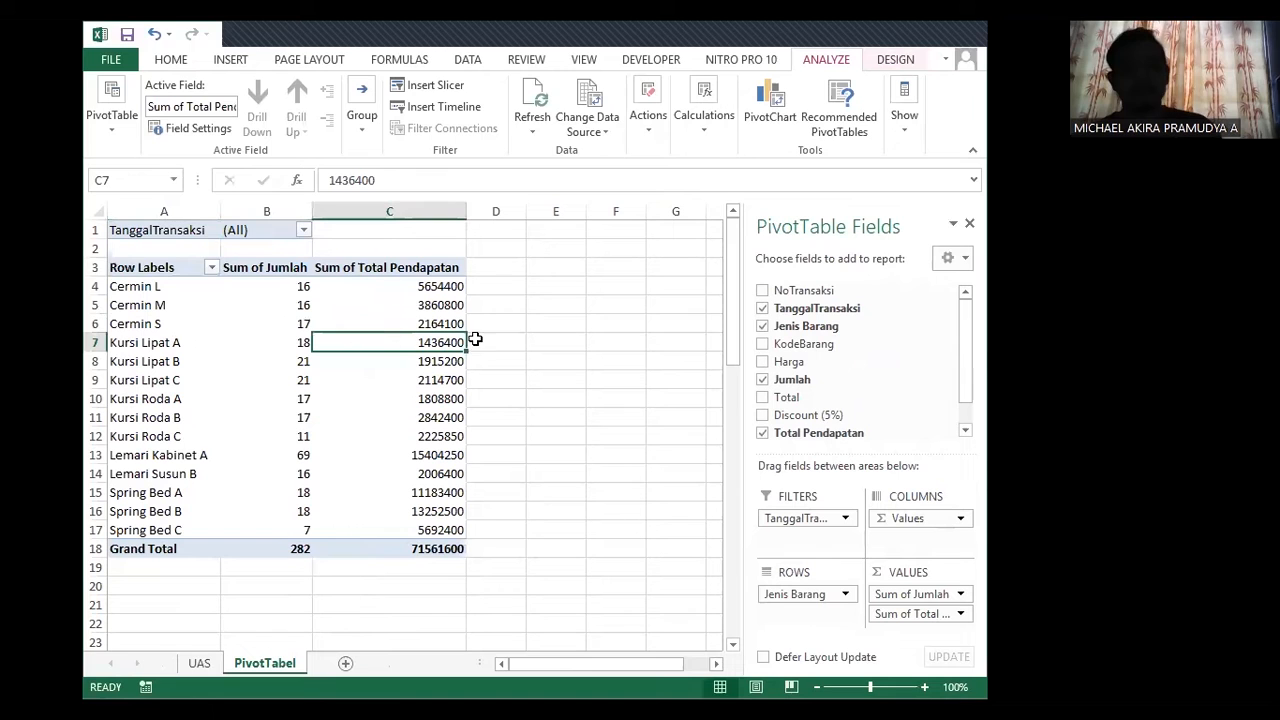
Step: Select pivot table cells A3:C17, excluding the grand total, and start inserting a PivotChart
left_click(190, 267)
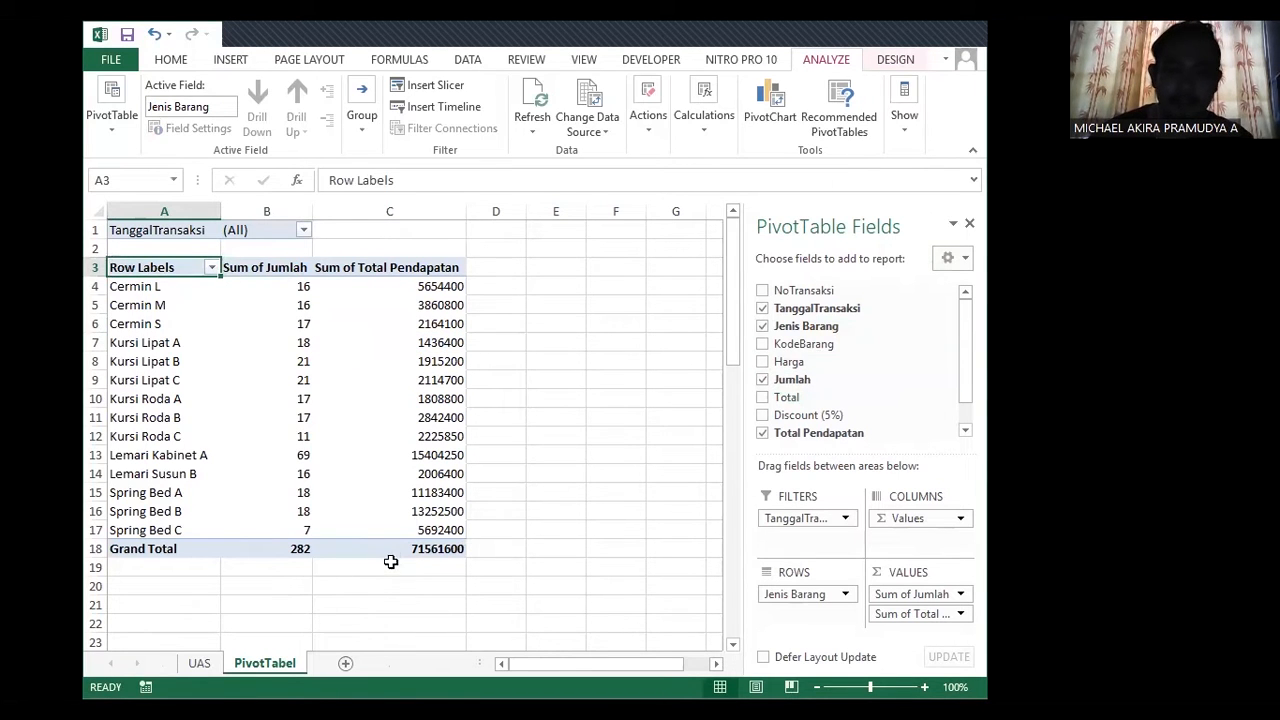
left_click(443, 531, "shift")
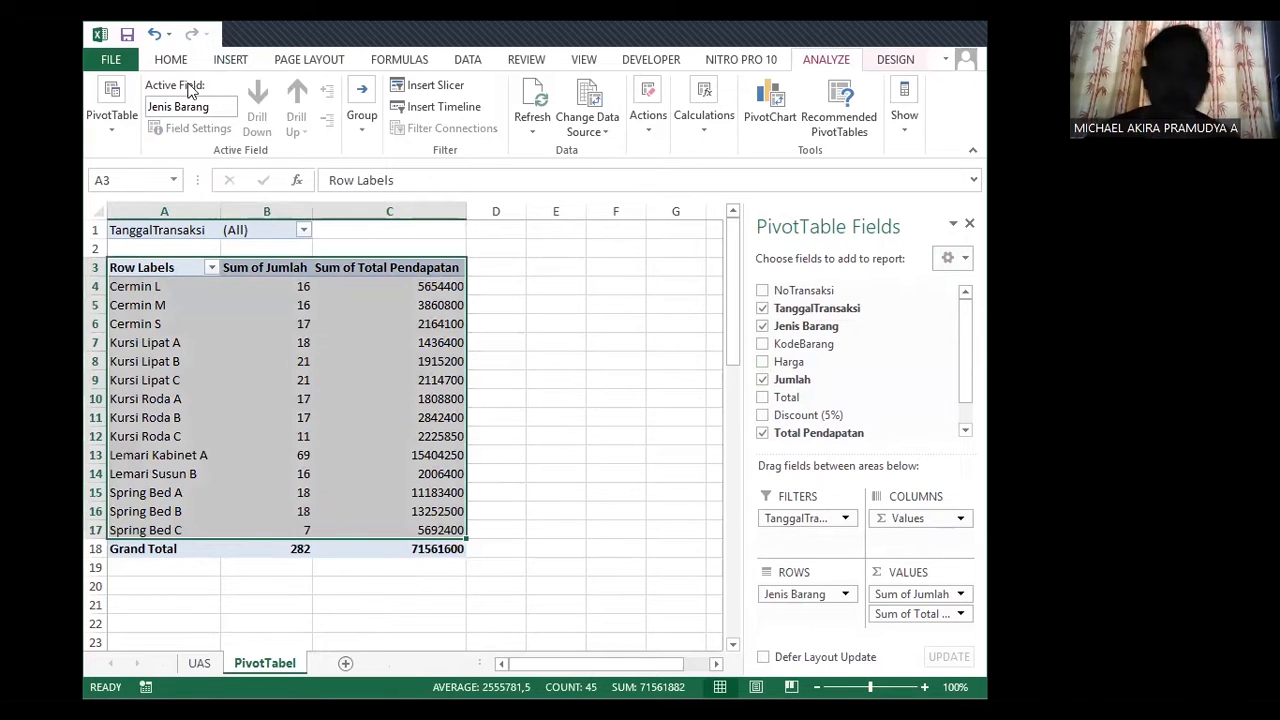
left_click(232, 60)
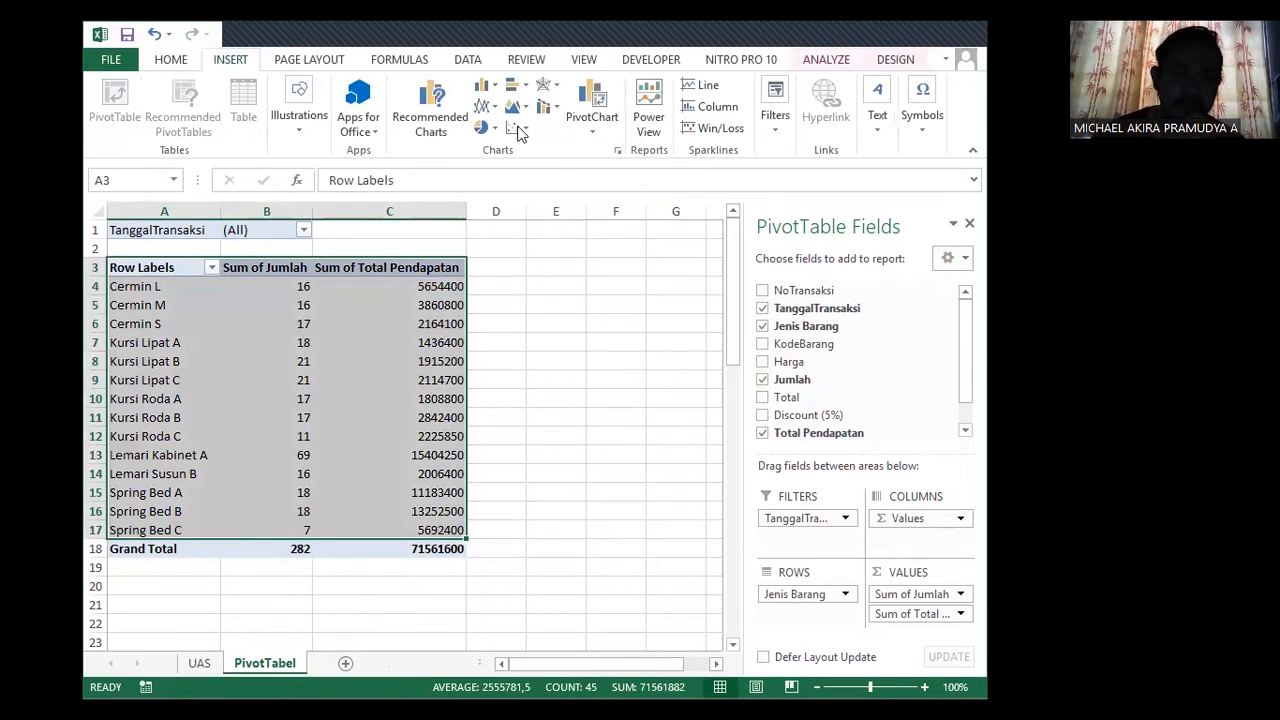
left_click(596, 126)
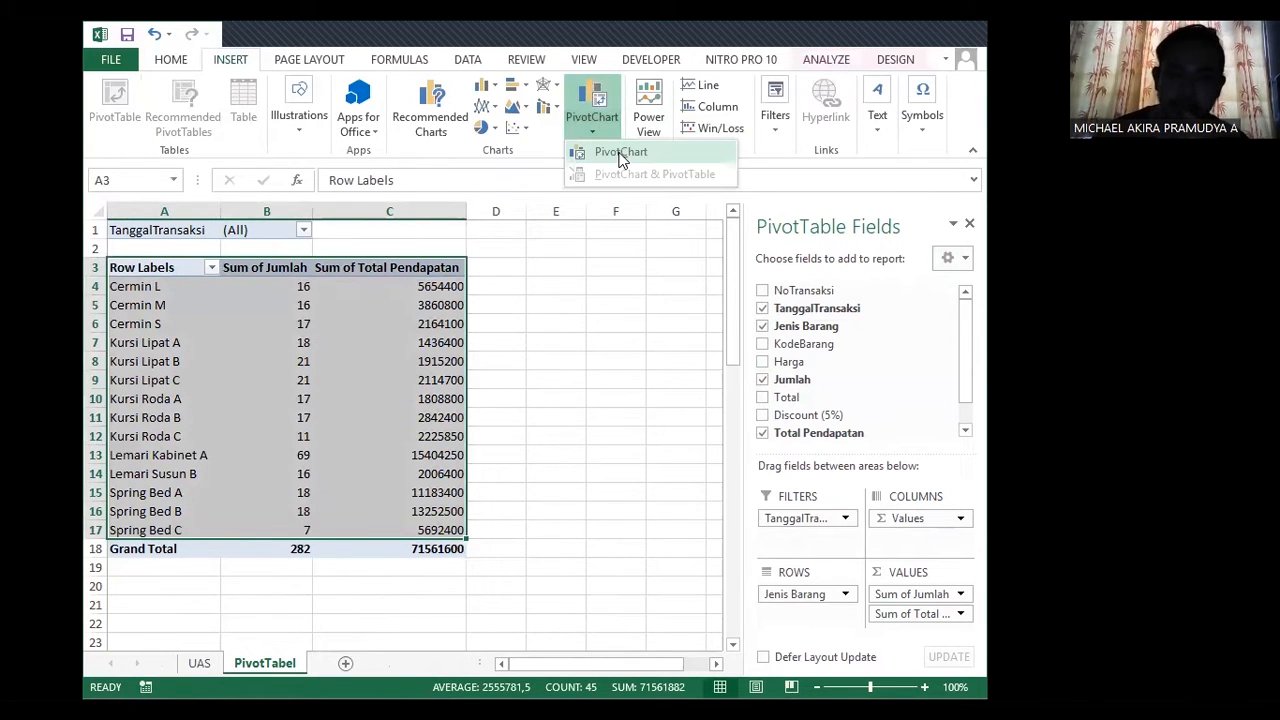
left_click(620, 151)
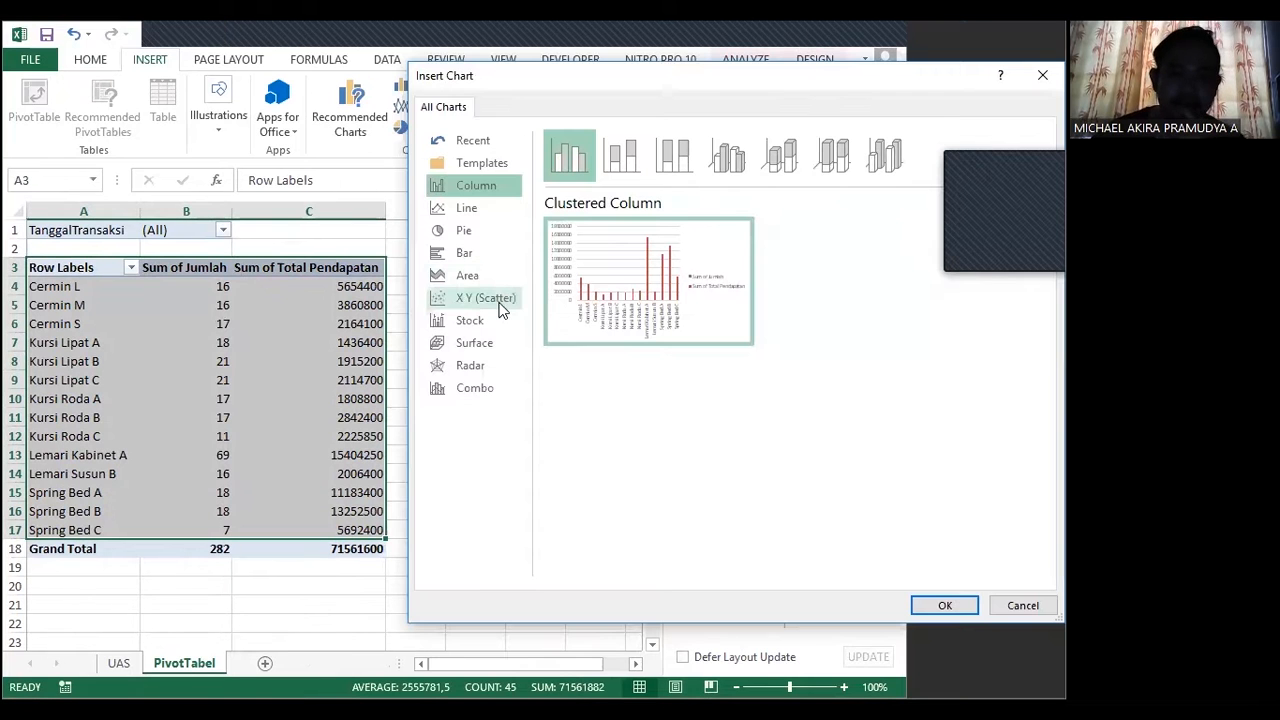
Step: Preview the line chart subtypes for the PivotChart, including Stacked Line and Line with Markers
left_click(480, 207)
left_click(673, 158)
left_click(643, 158)
left_click(737, 163)
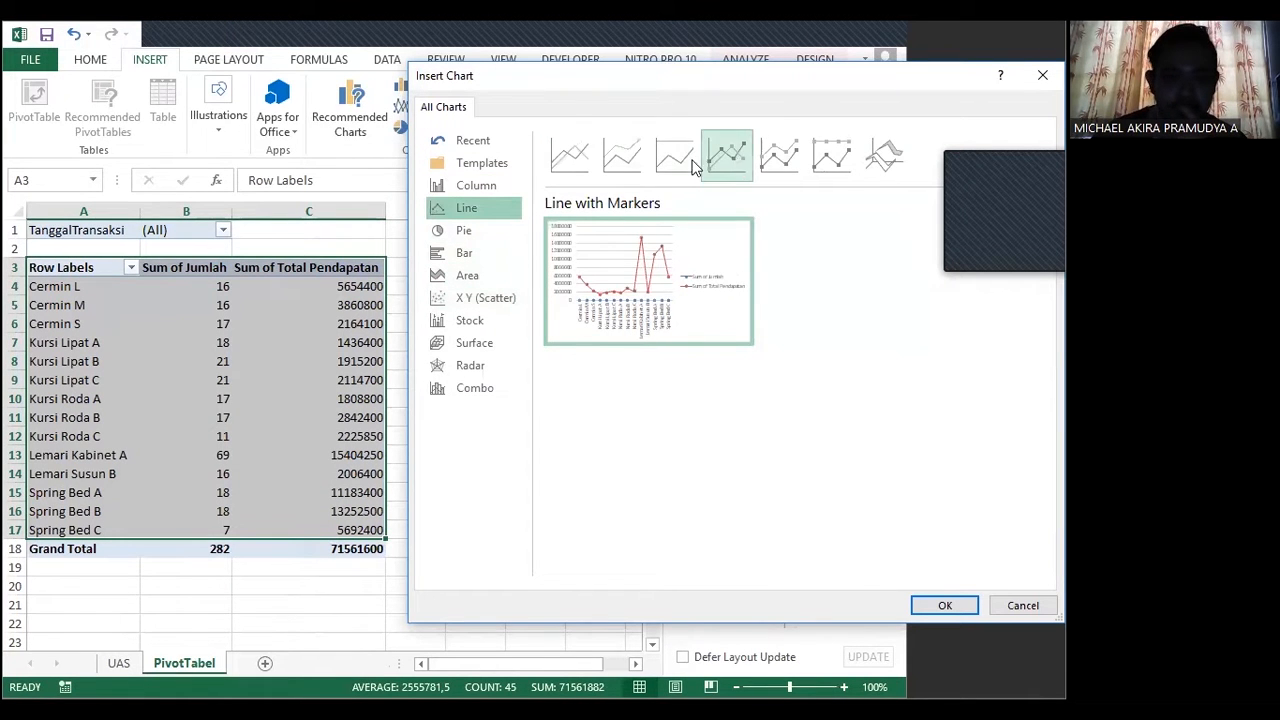
left_click(621, 158)
mouse_move(563, 227)
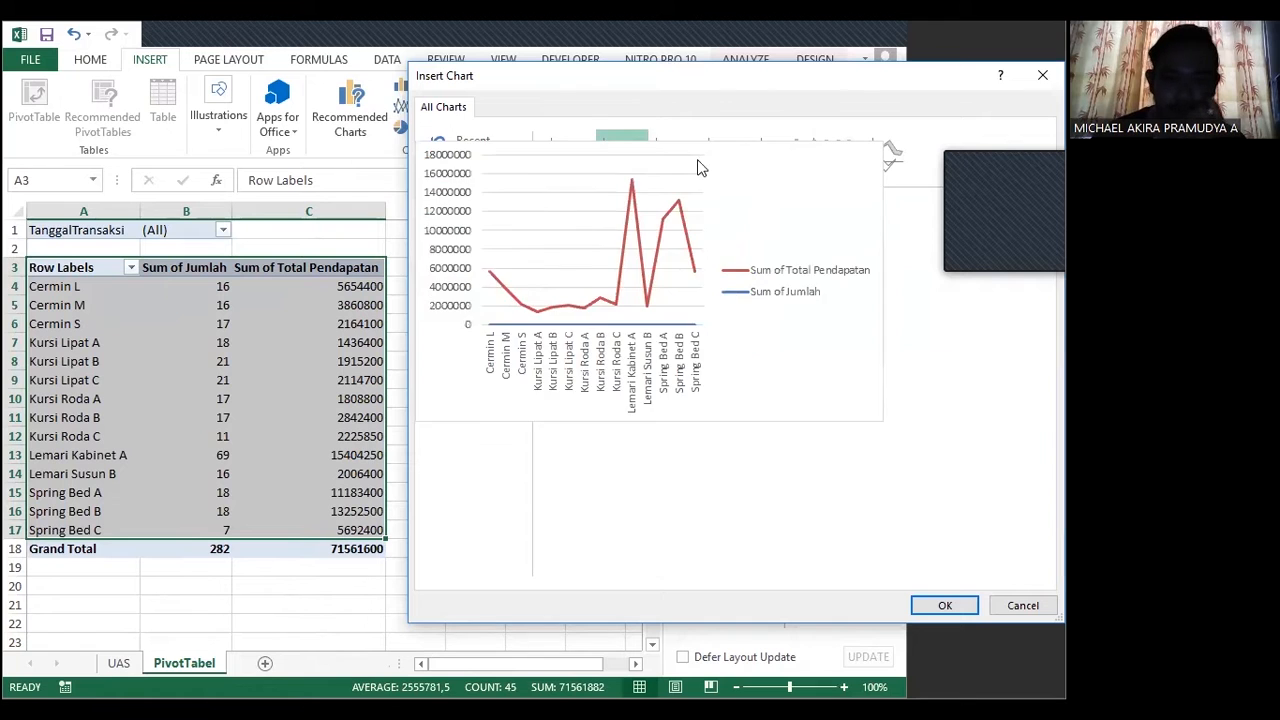
left_click(728, 157)
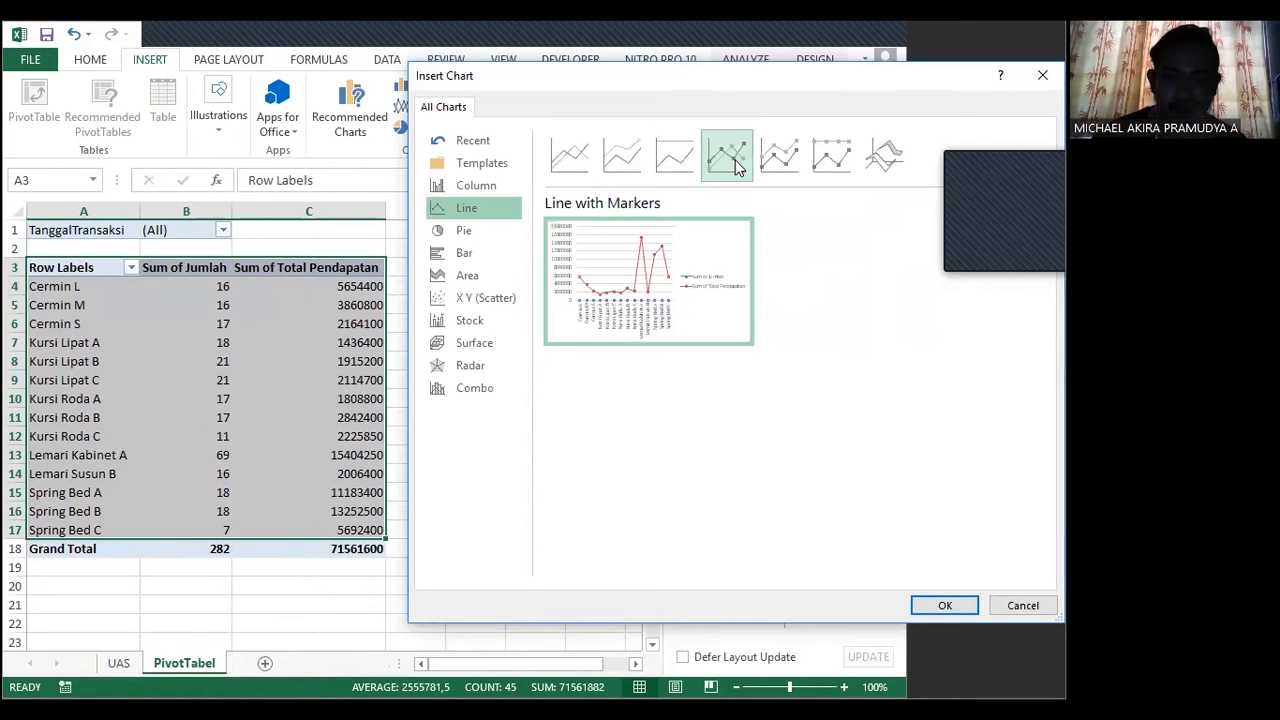
Step: Preview the Bar, Area and XY (Scatter) chart types for the PivotChart
left_click(465, 253)
left_click(470, 277)
left_click(474, 294)
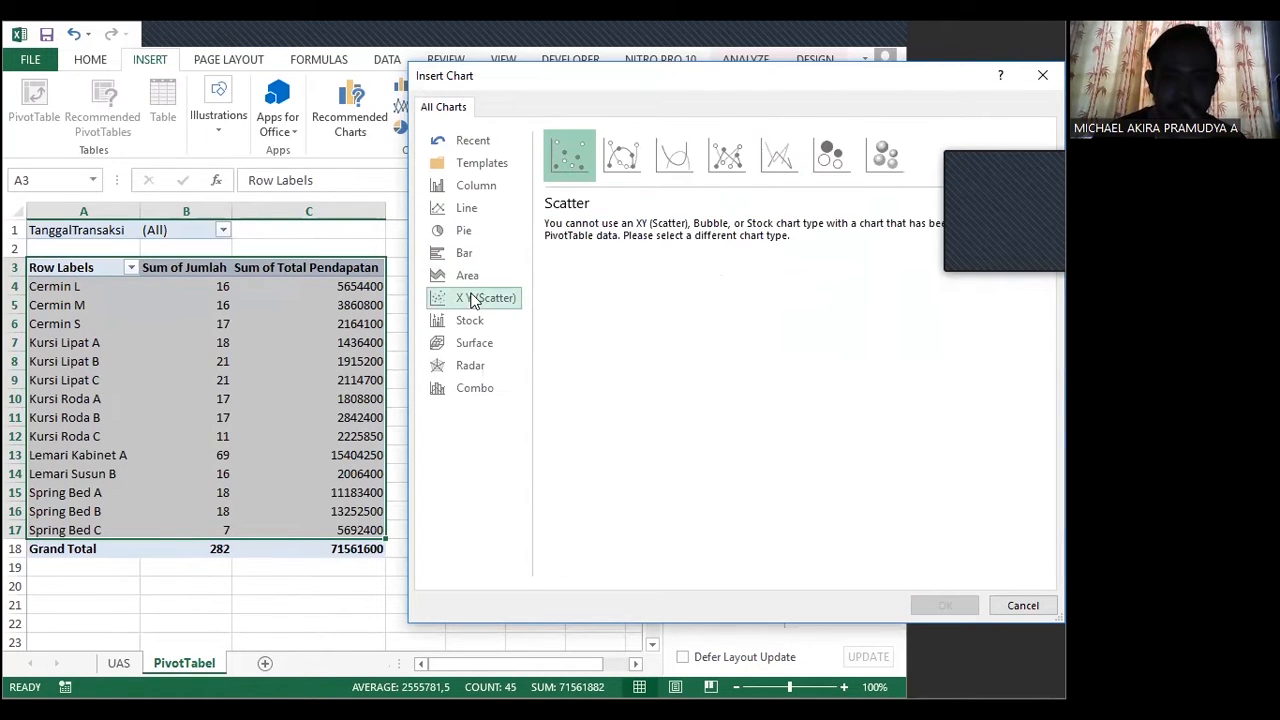
Step: Preview the Area chart subtypes for the PivotChart, enlarging the 3-D Area preview
left_click(481, 279)
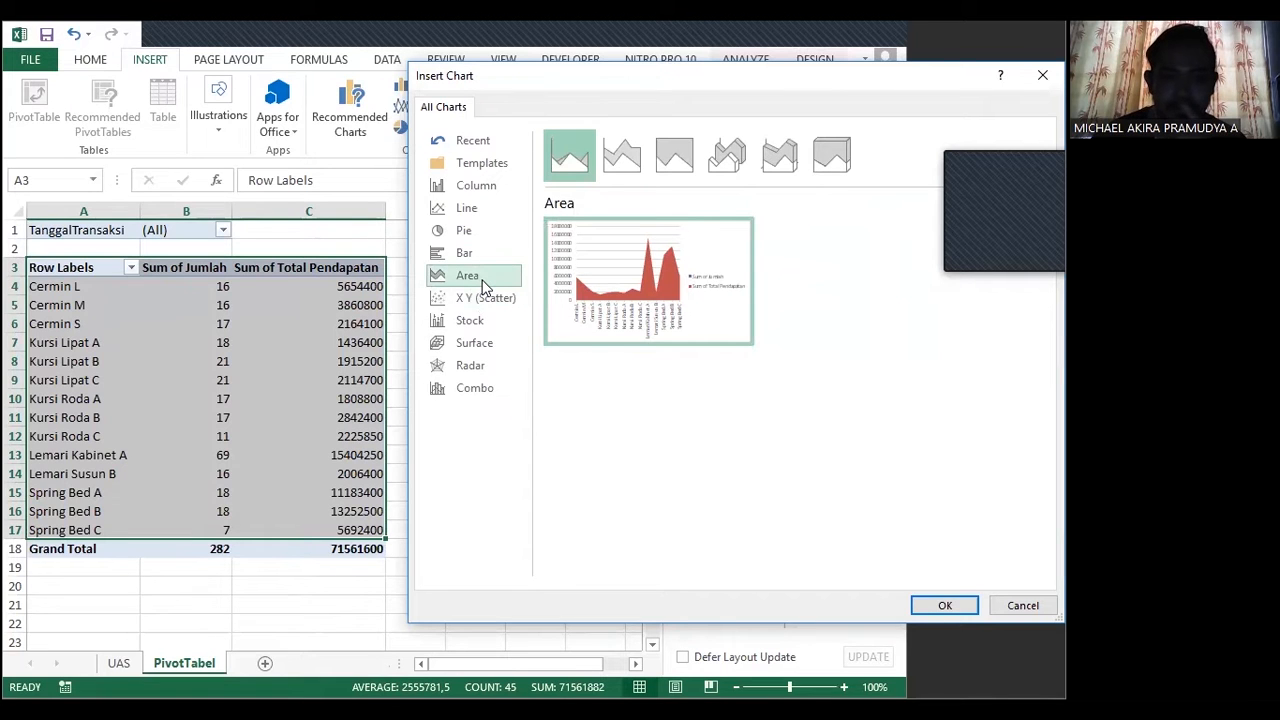
left_click(780, 165)
left_click(735, 165)
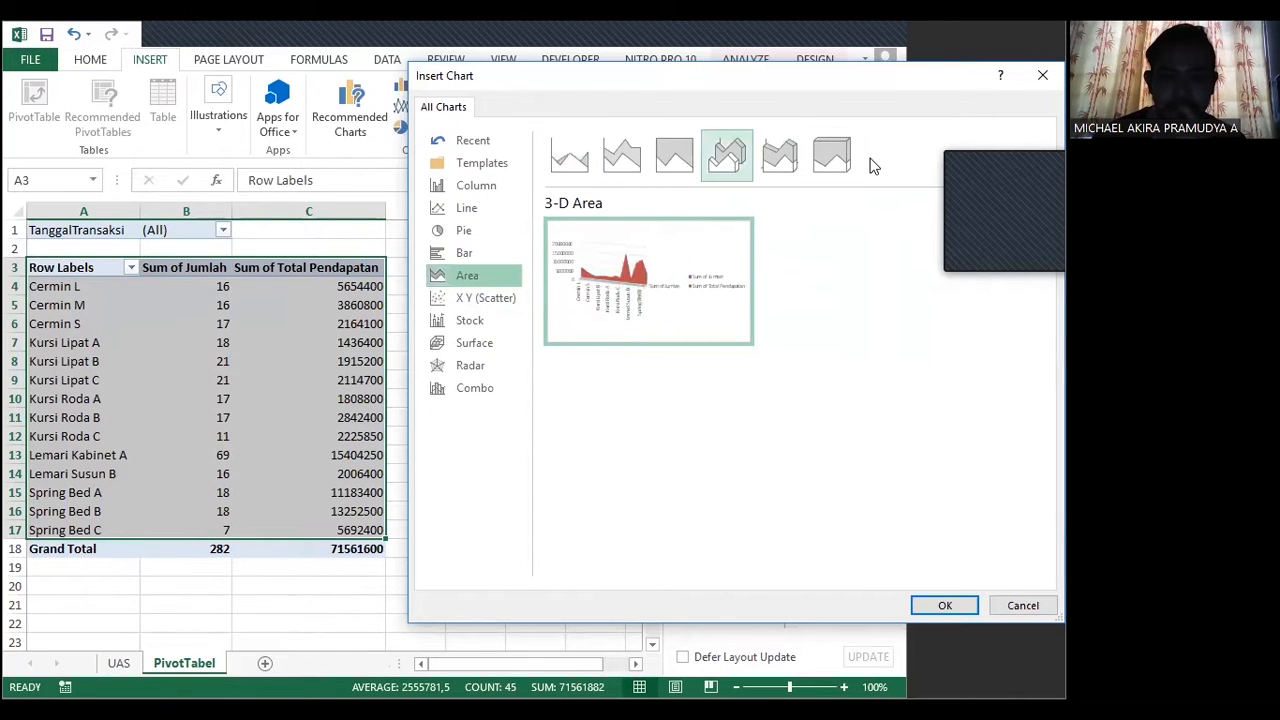
left_click(845, 170)
left_click(790, 166)
left_click(739, 164)
left_click(690, 168)
left_click(712, 165)
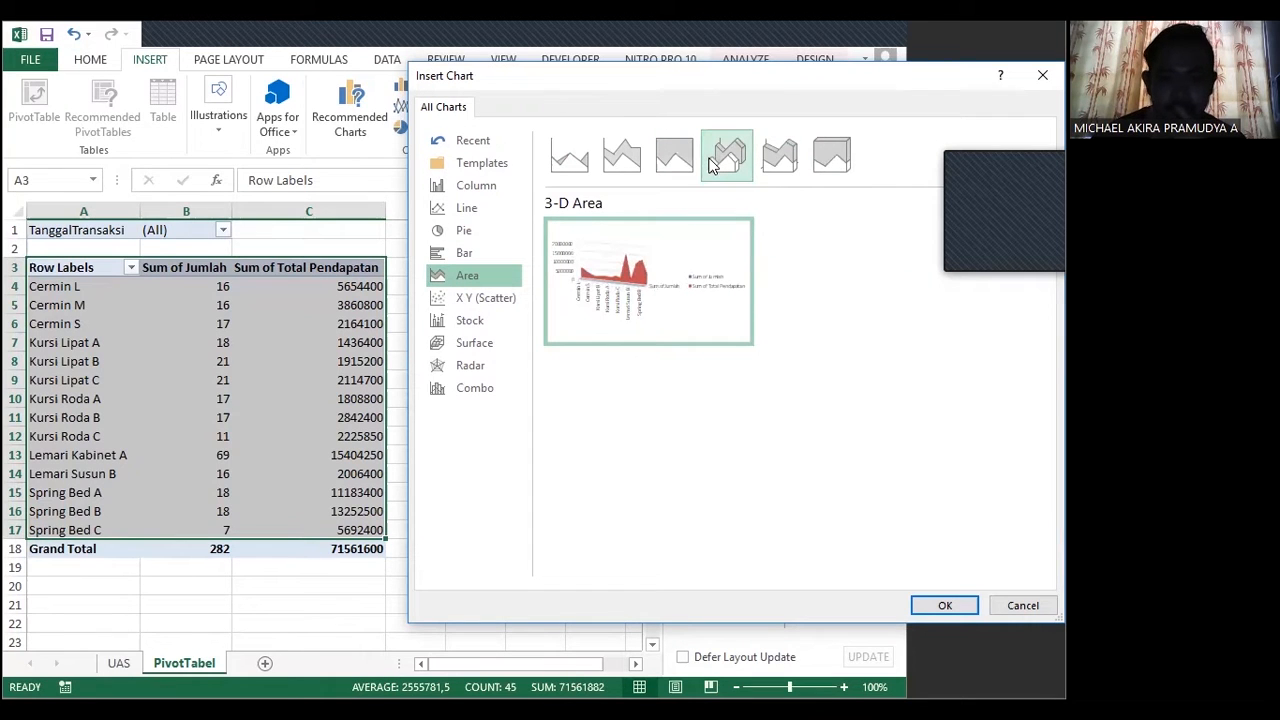
mouse_move(742, 314)
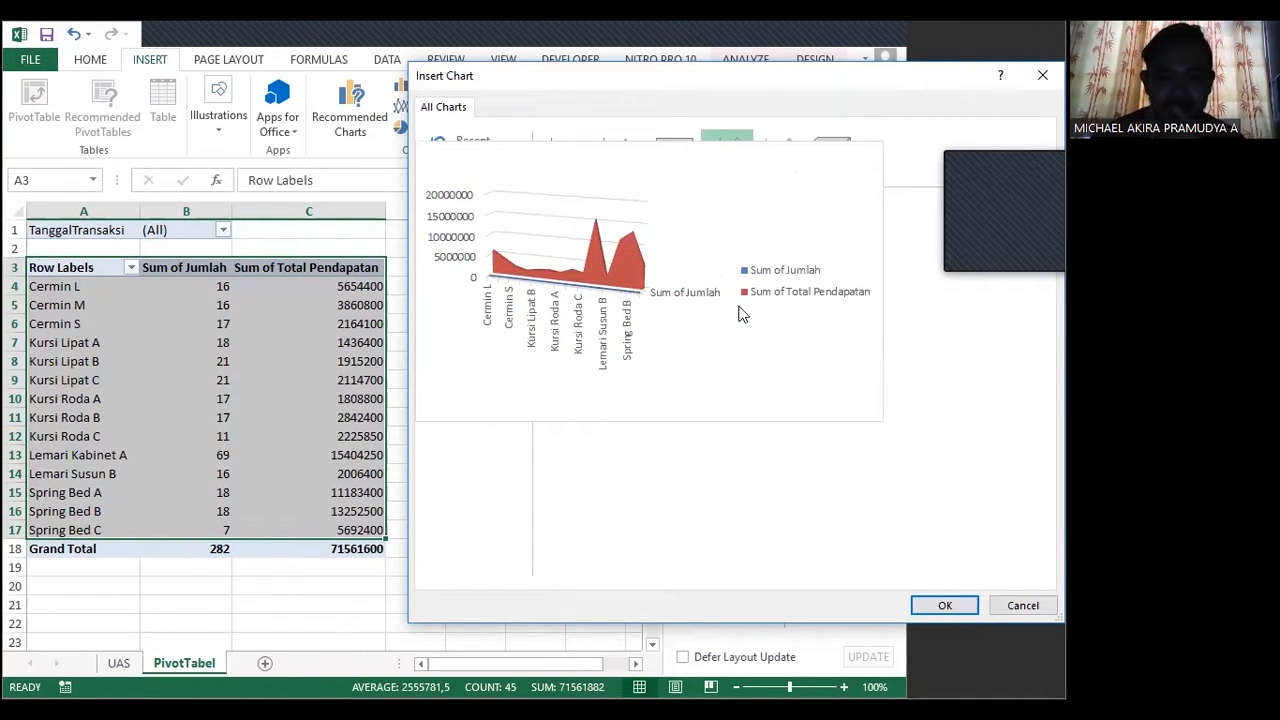
Step: Preview the Surface, Combo and Radar chart types, including Wireframe 3-D Surface, Contour and Radar with Markers
left_click(468, 342)
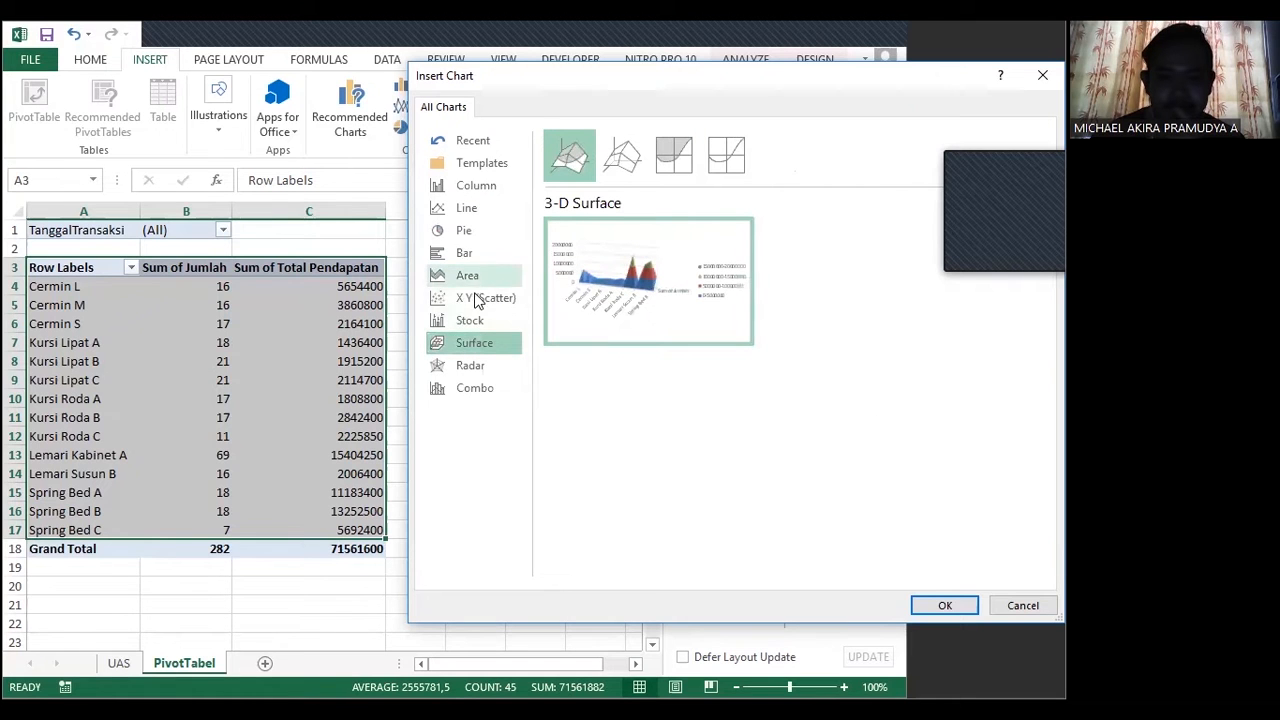
left_click(620, 158)
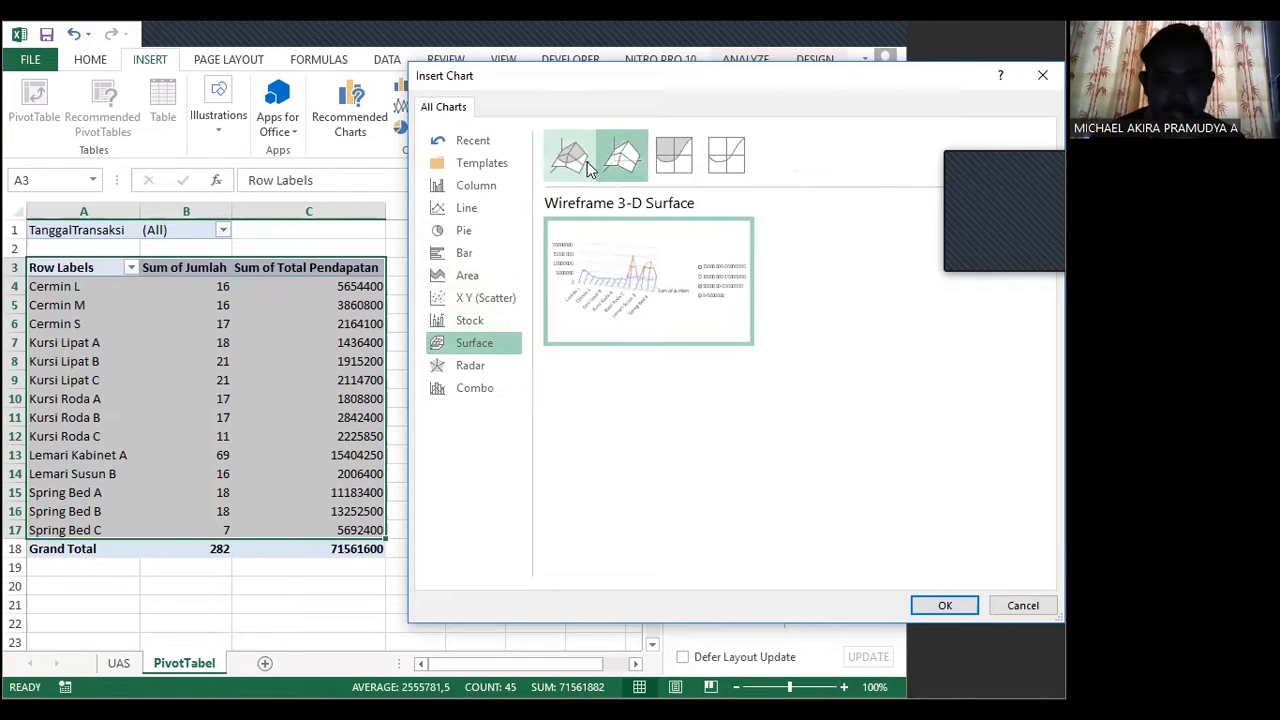
key("Right")
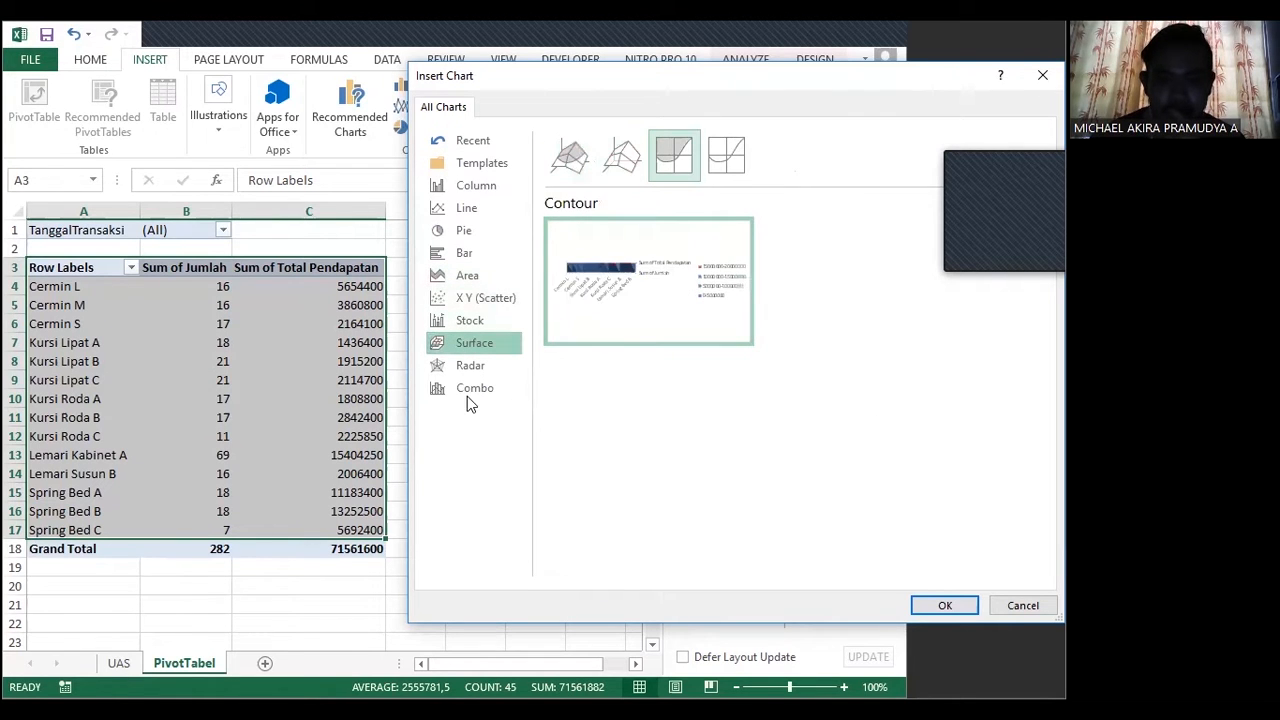
left_click(468, 390)
left_click(480, 364)
left_click(638, 156)
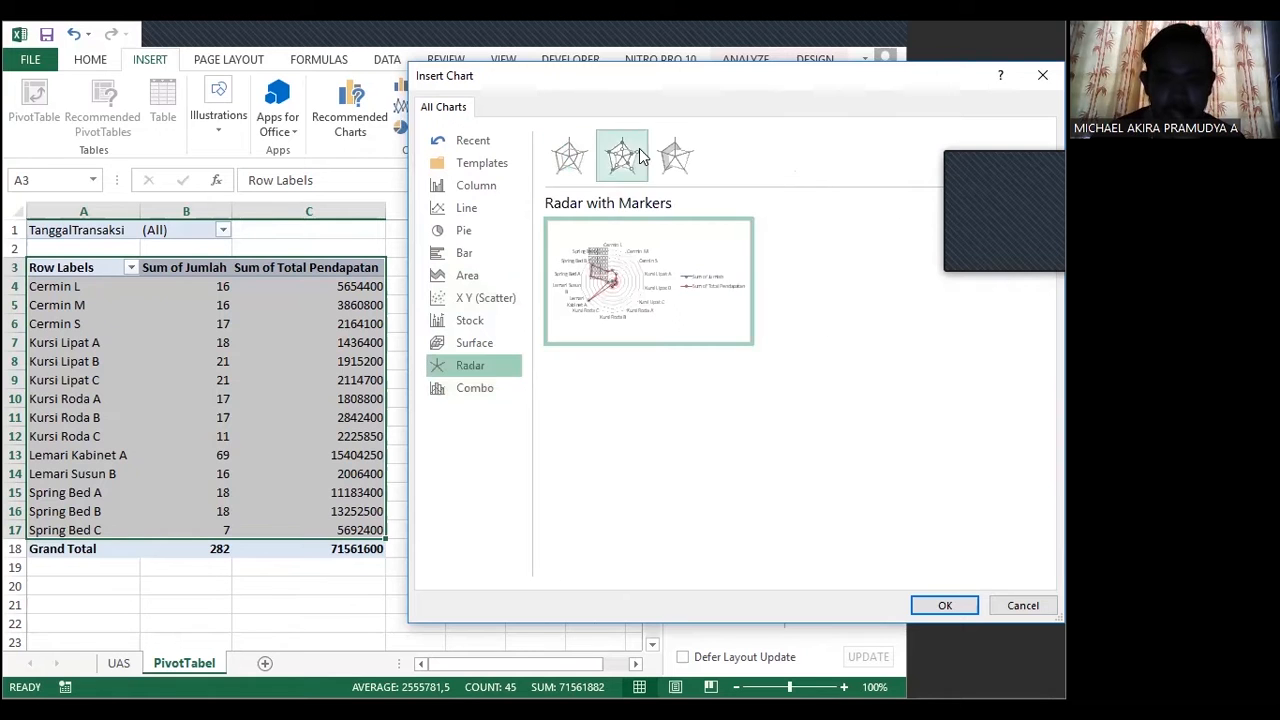
key("Right")
Step: Browse through all the XY (Scatter) subtypes for the PivotChart
left_click(472, 298)
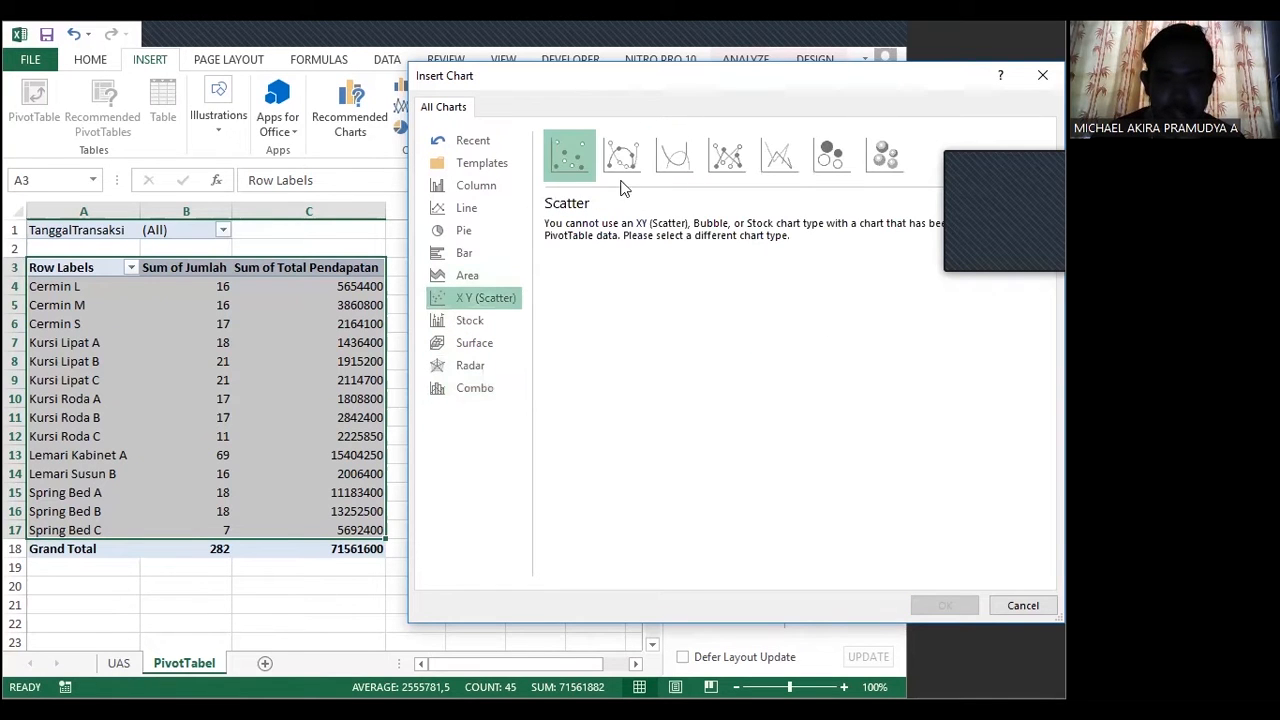
key("Right")
key("Right")
key("Right")
key("Right")
key("Right")
key("Right")
Step: Compare the default Area, Bar, Pie and Line previews for the PivotChart
left_click(482, 274)
left_click(486, 254)
left_click(491, 231)
left_click(505, 214)
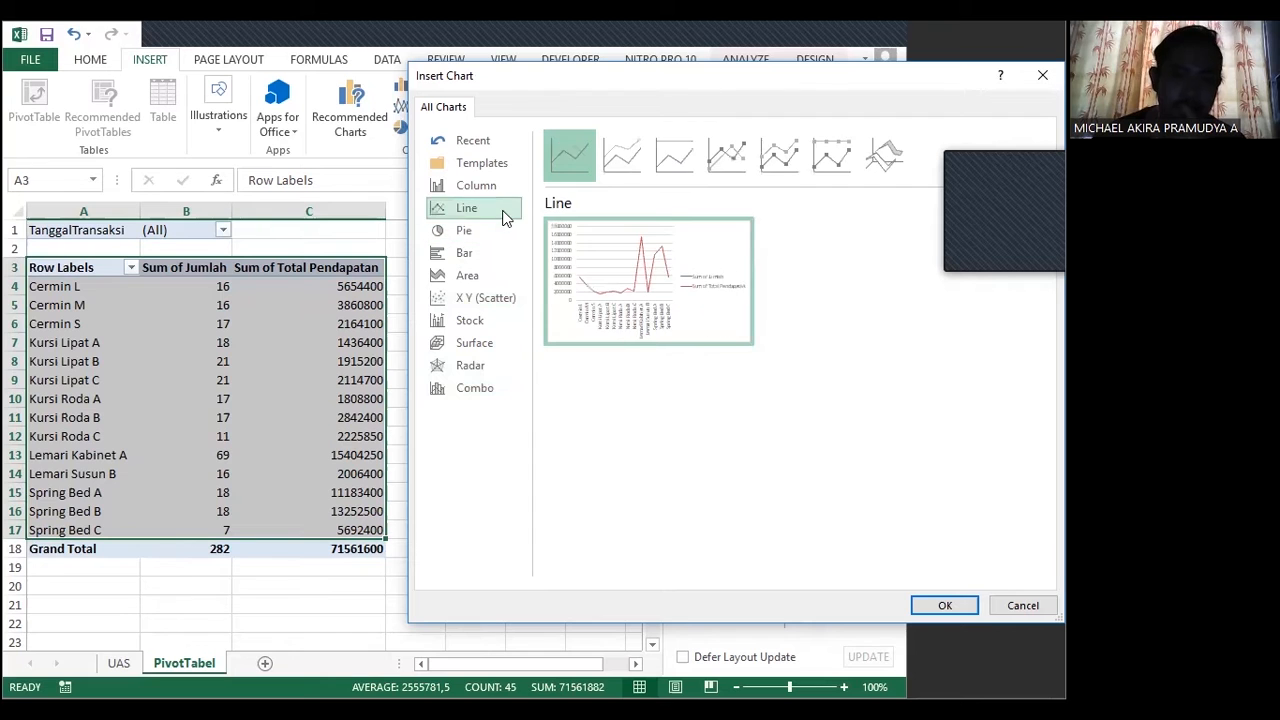
left_click(502, 240)
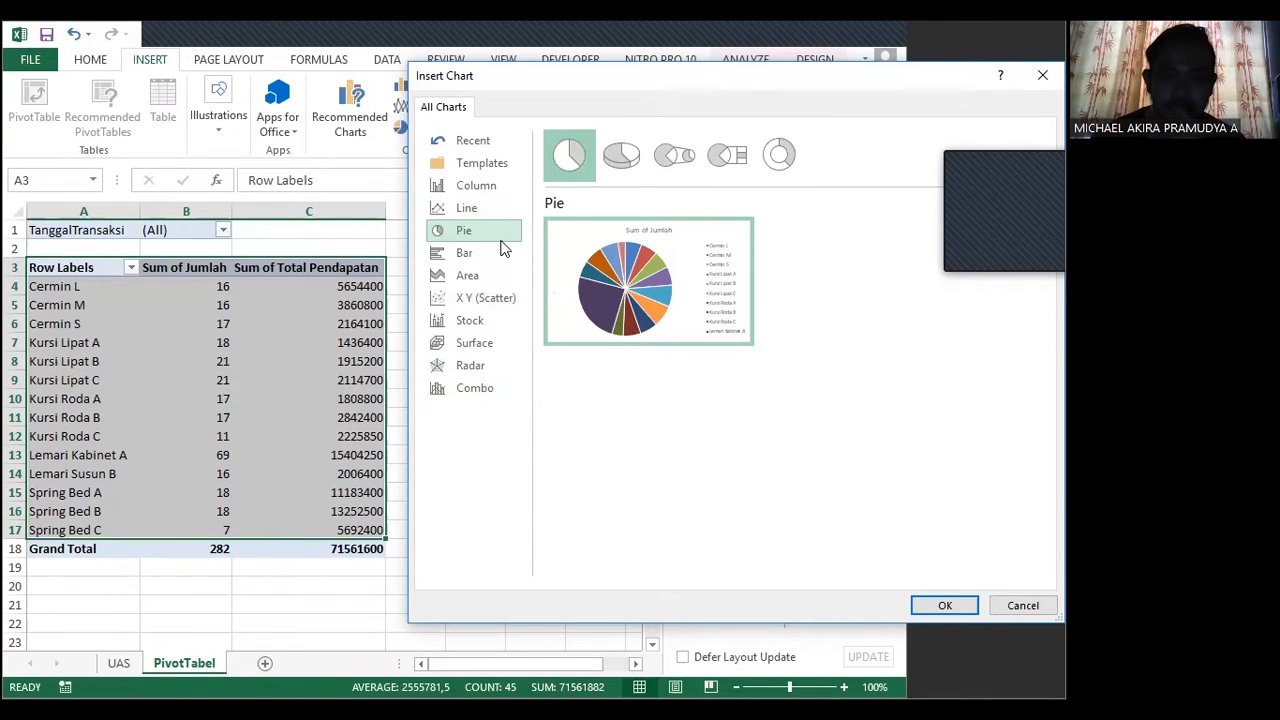
left_click(507, 218)
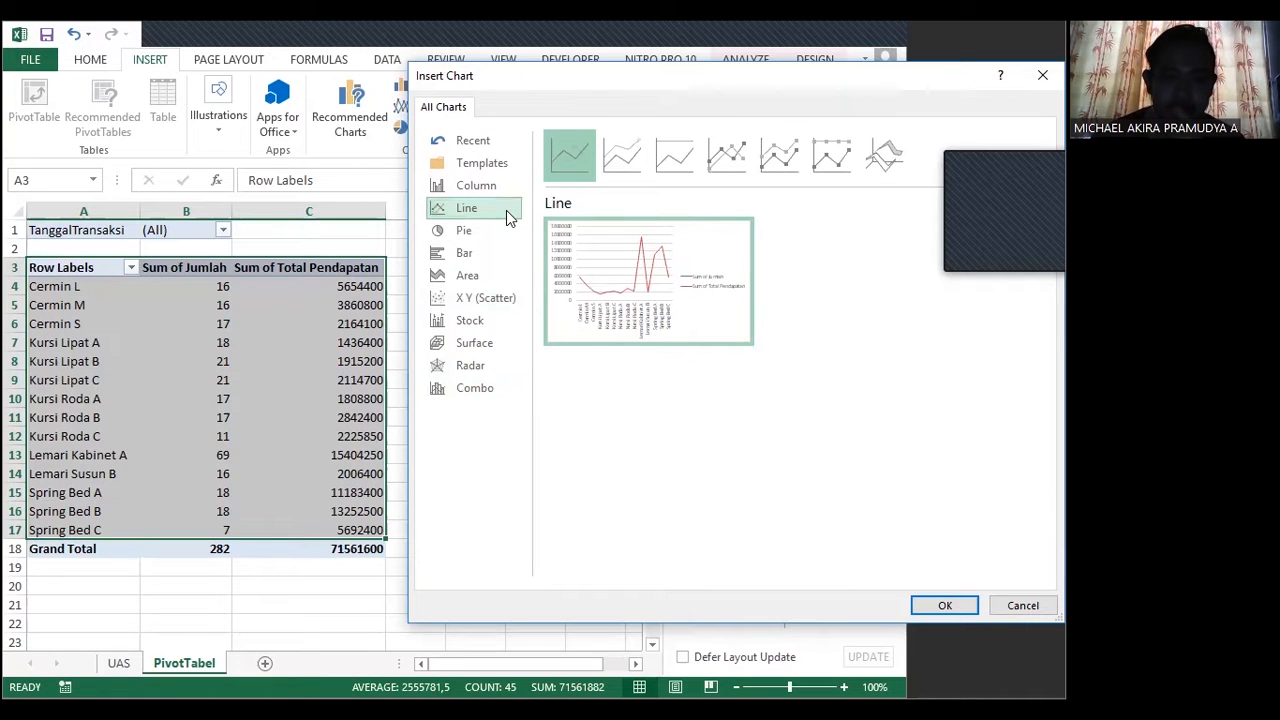
Step: Preview the Column chart subtypes for the PivotChart, from Stacked Column through the 3-D variants
left_click(505, 188)
left_click(622, 158)
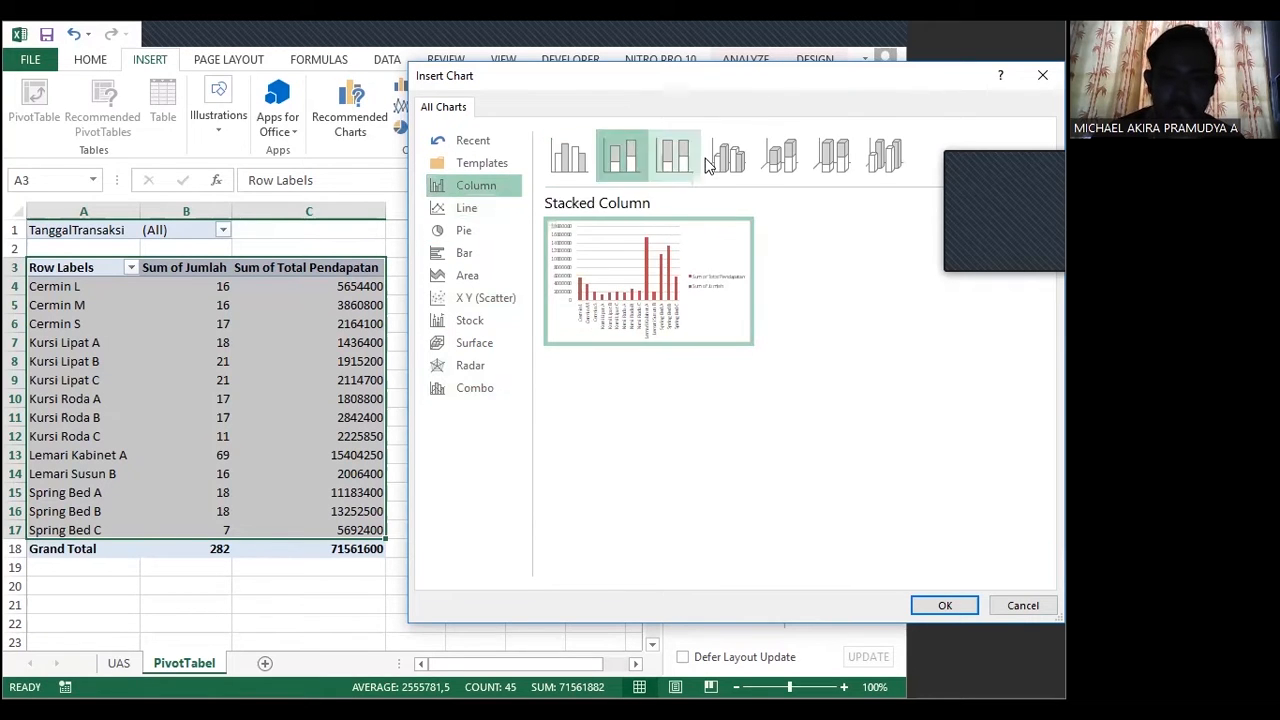
key("Right")
key("Right")
key("Right")
key("Right")
key("Right")
Step: Compare the 3-D Line and Stacked Line with Markers subtypes, and insert the PivotChart as Line with Markers
left_click(467, 207)
left_click(880, 157)
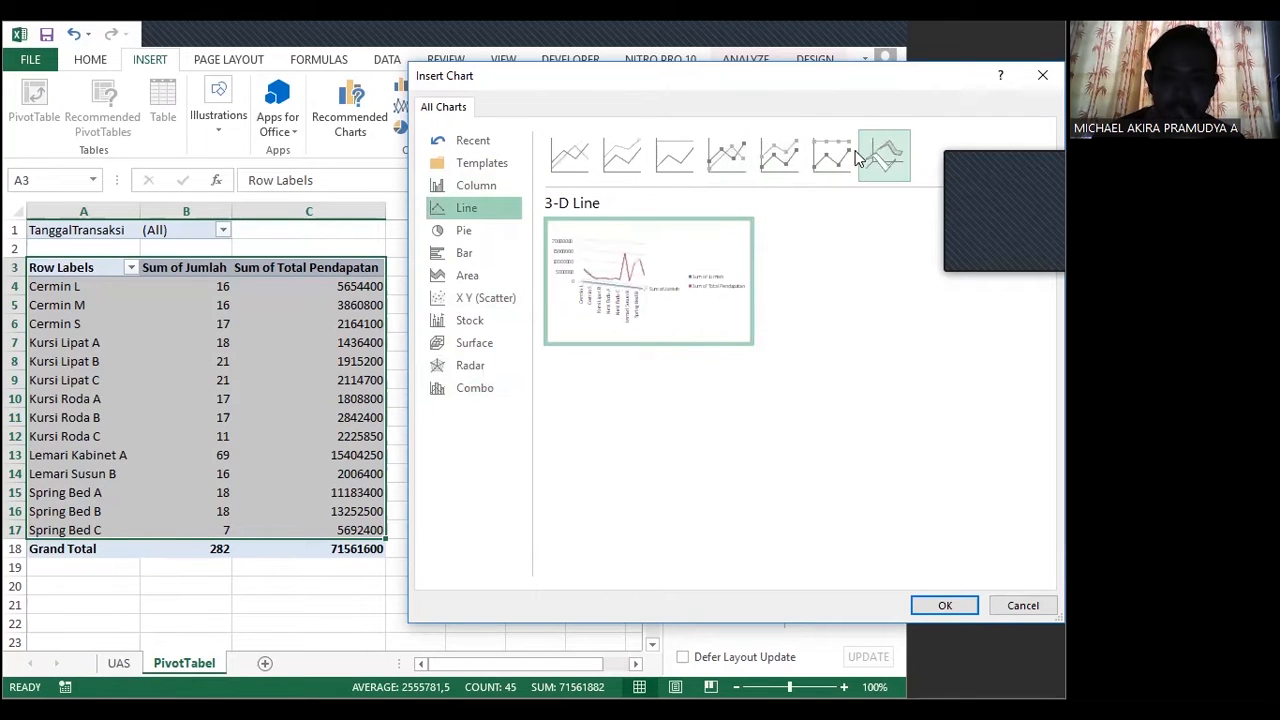
left_click(775, 160)
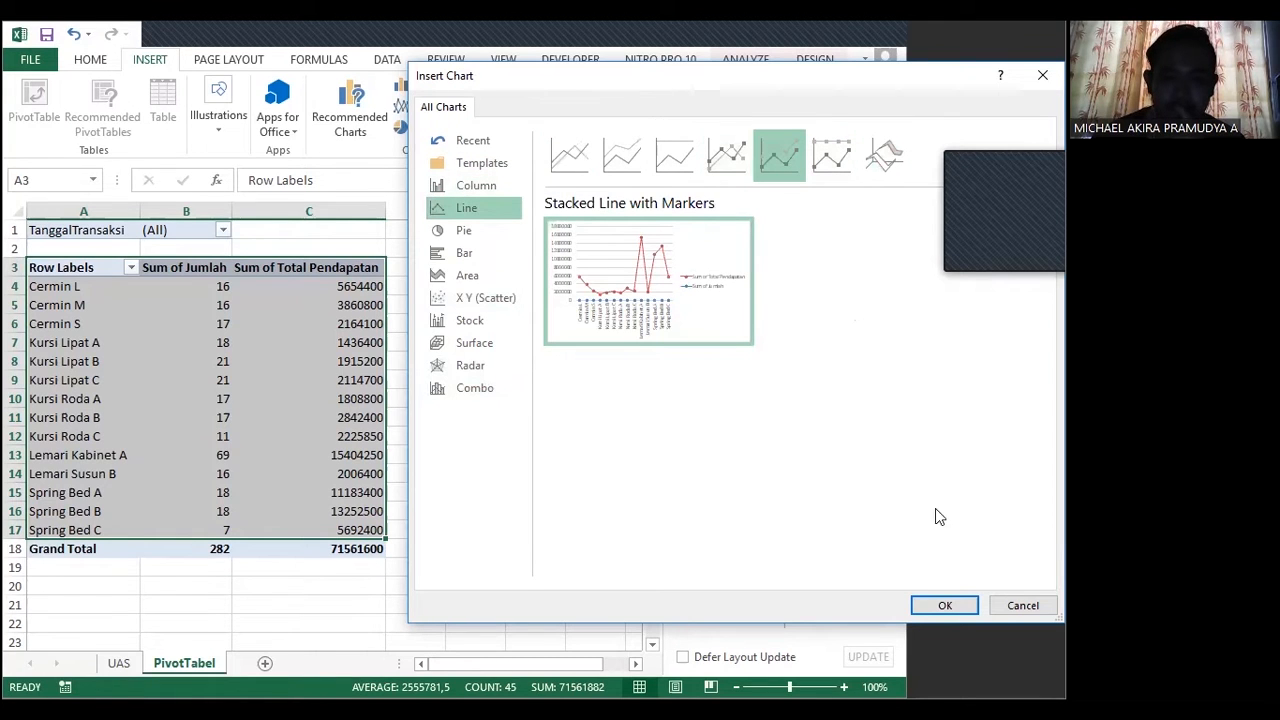
left_click(727, 157)
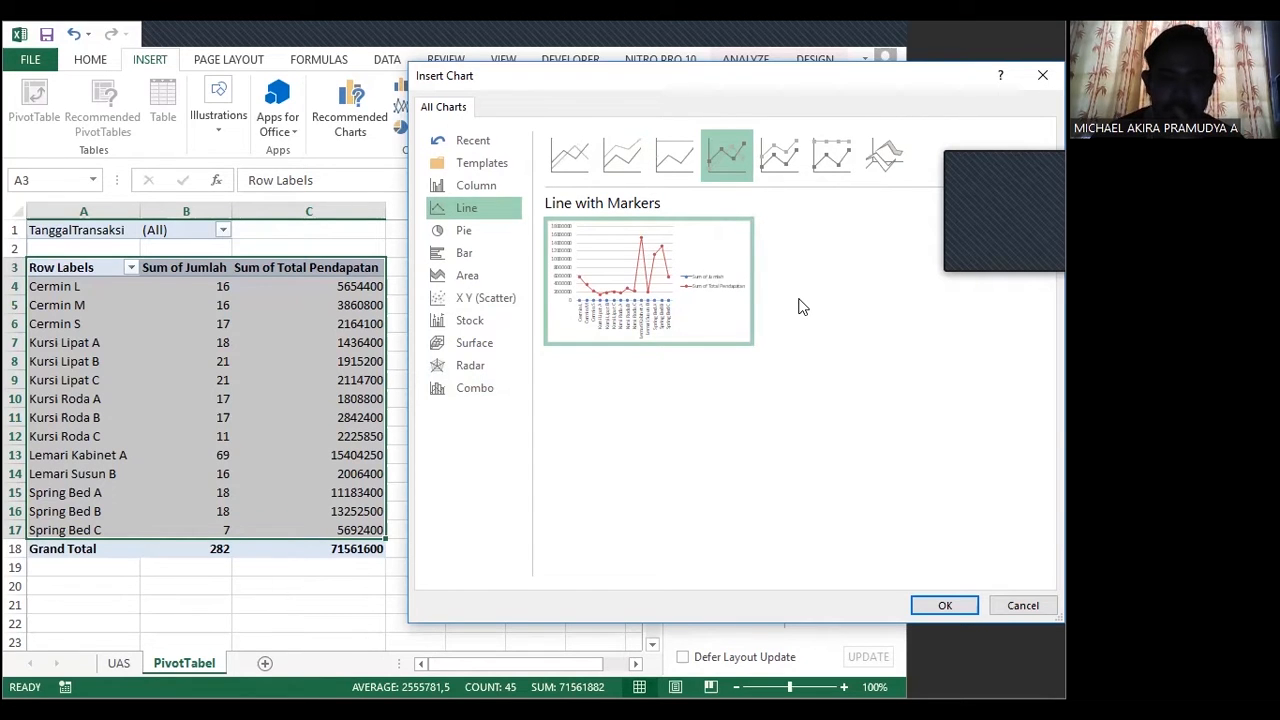
left_click(956, 608)
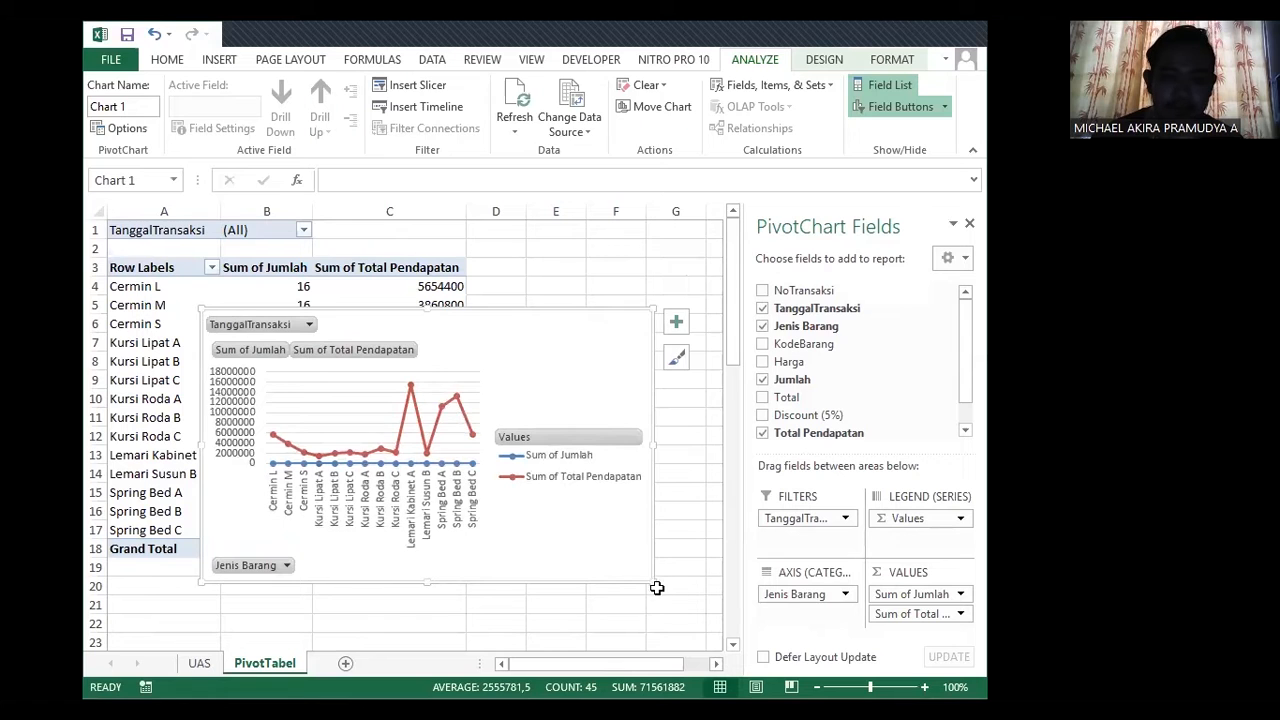
Step: Enlarge the PivotChart slightly, close the field list and place the chart beside the pivot table, starting at column D
left_click_drag(651, 580, 692, 613)
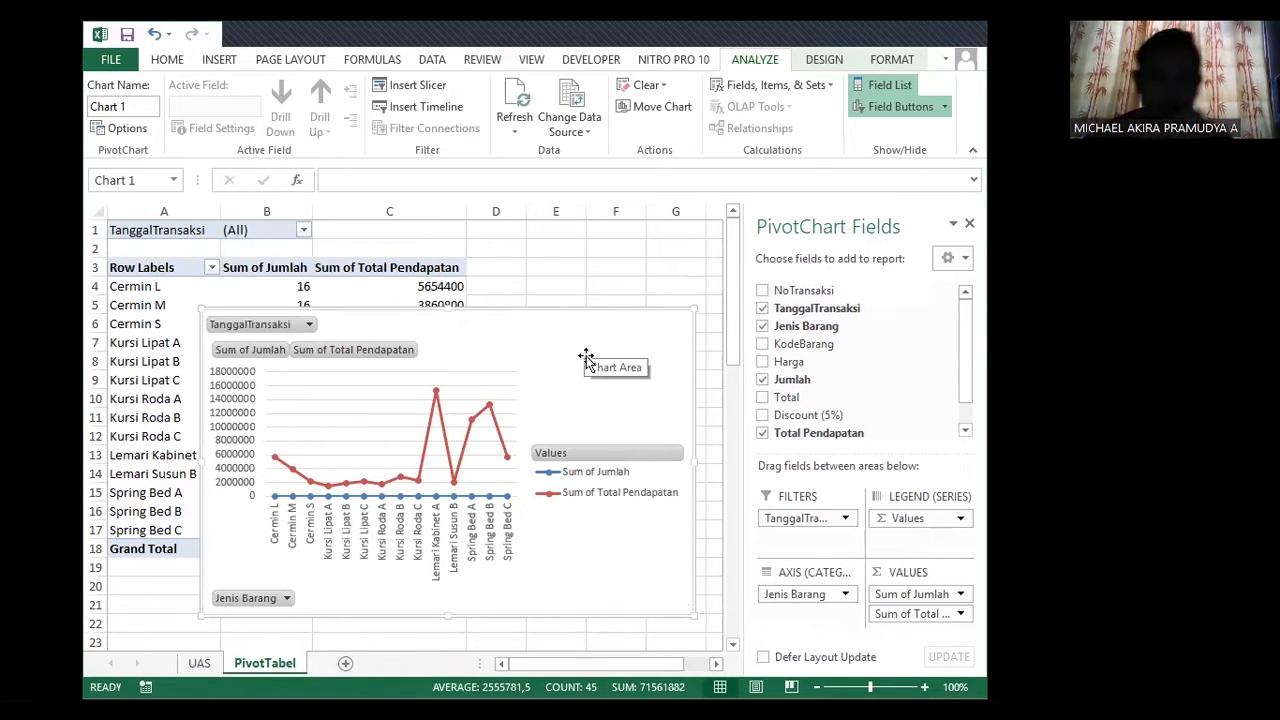
left_click(969, 224)
left_click_drag(608, 370, 894, 314)
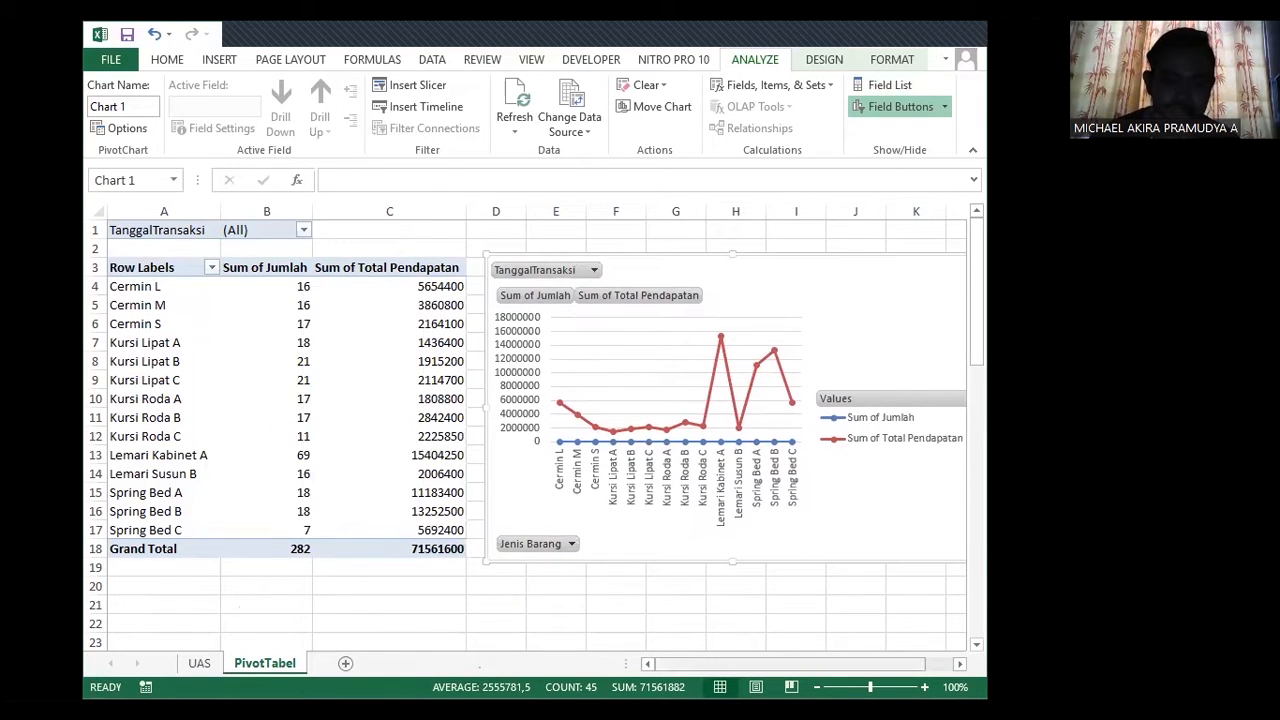
left_click(960, 664)
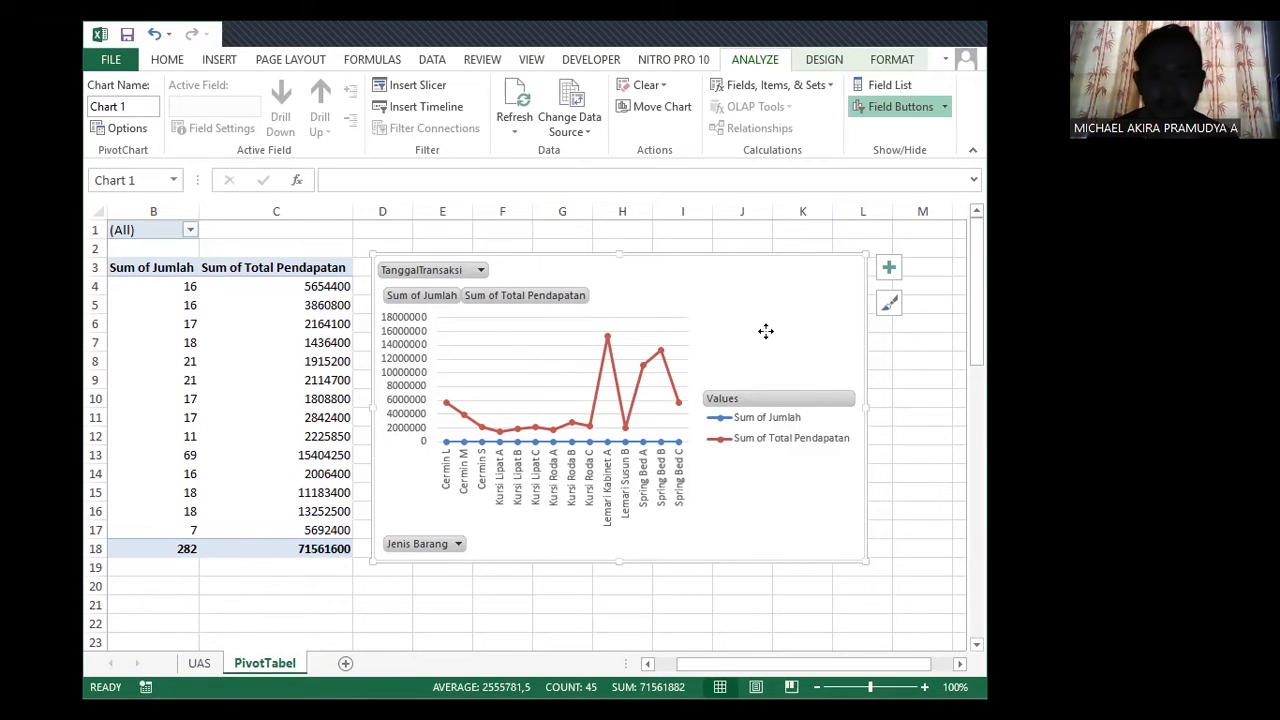
Step: Apply the dark-background chart style with glowing lines to the PivotChart
left_click(889, 303)
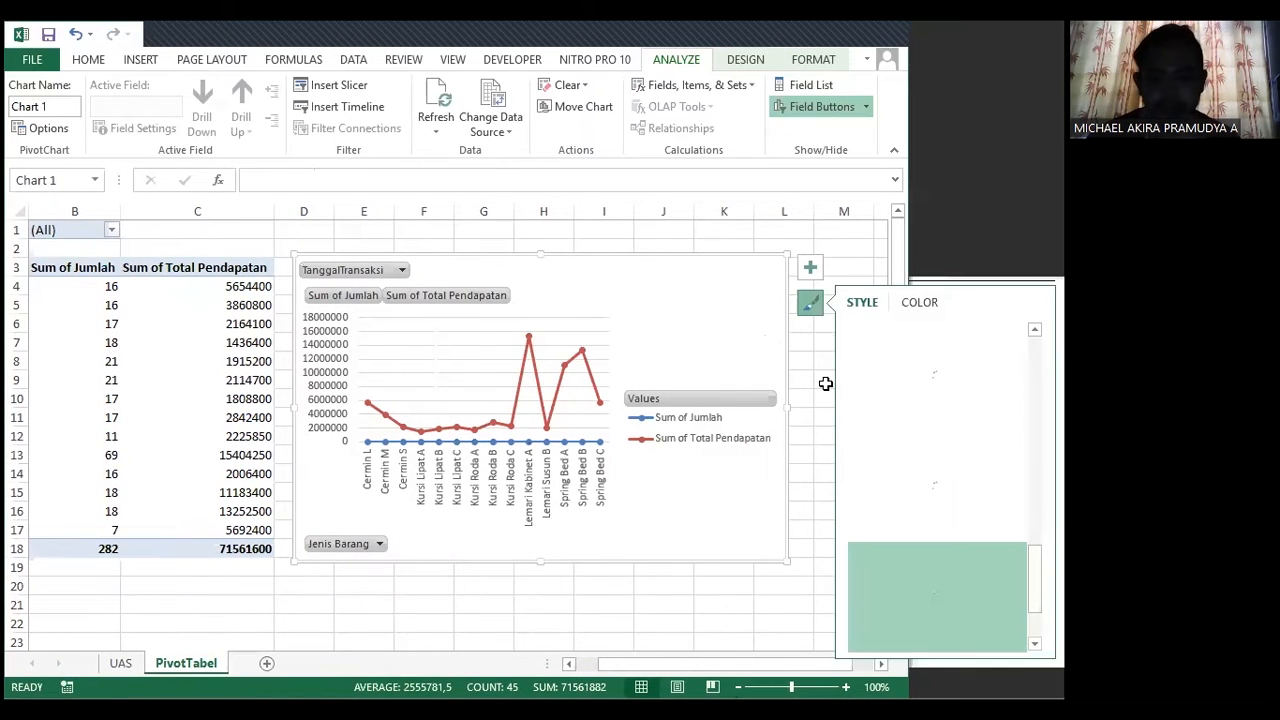
scroll(940, 515, "down", 1)
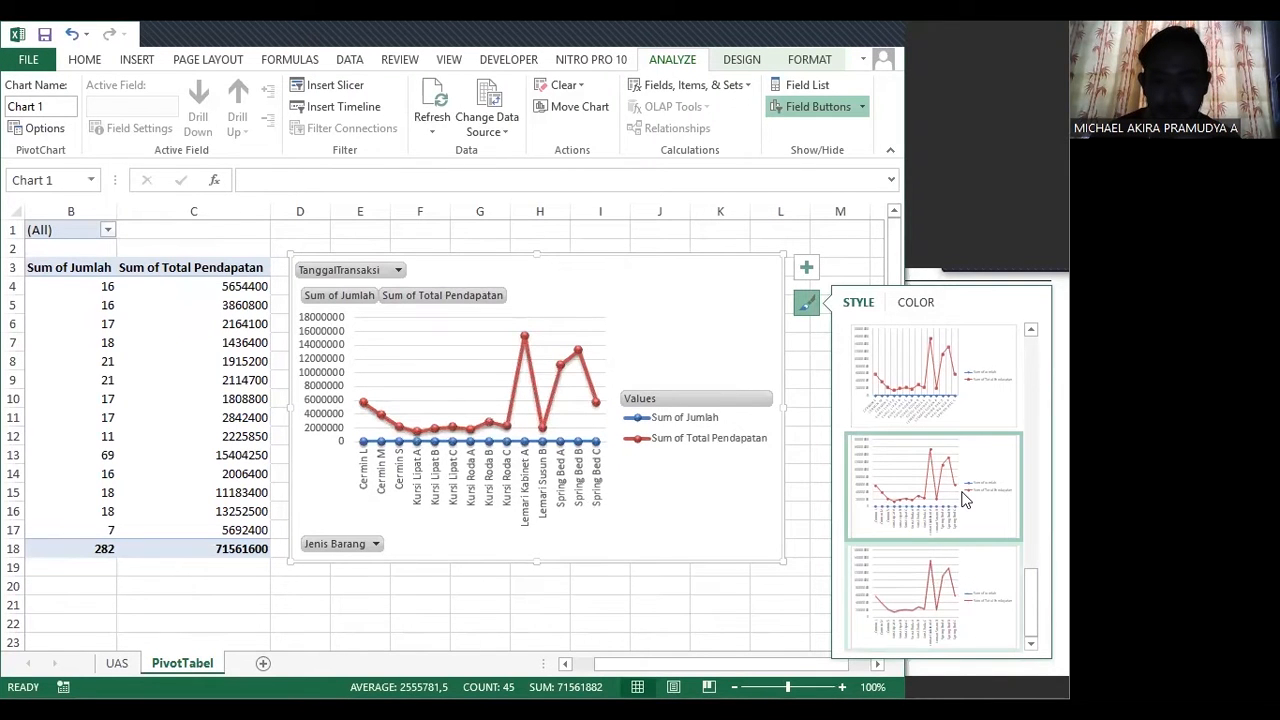
left_click(940, 595)
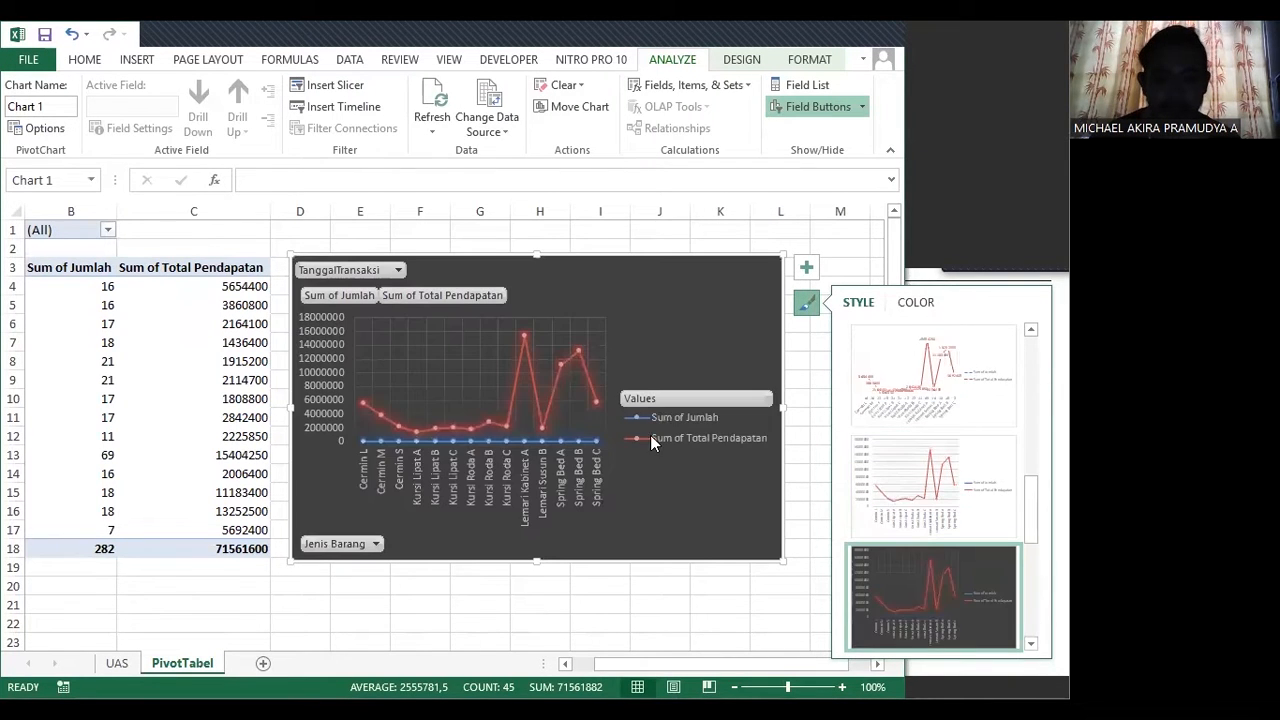
Step: Add a chart title to the PivotChart and open its placeholder text for editing
left_click(806, 267)
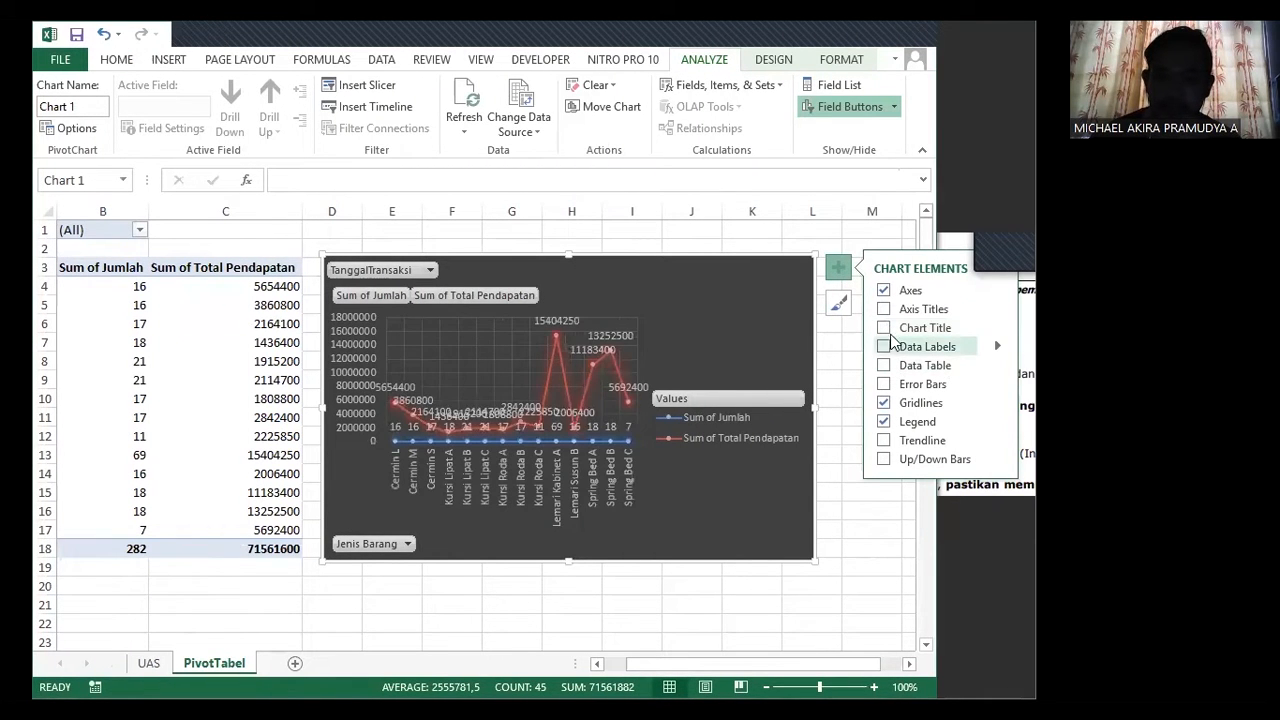
left_click(887, 329)
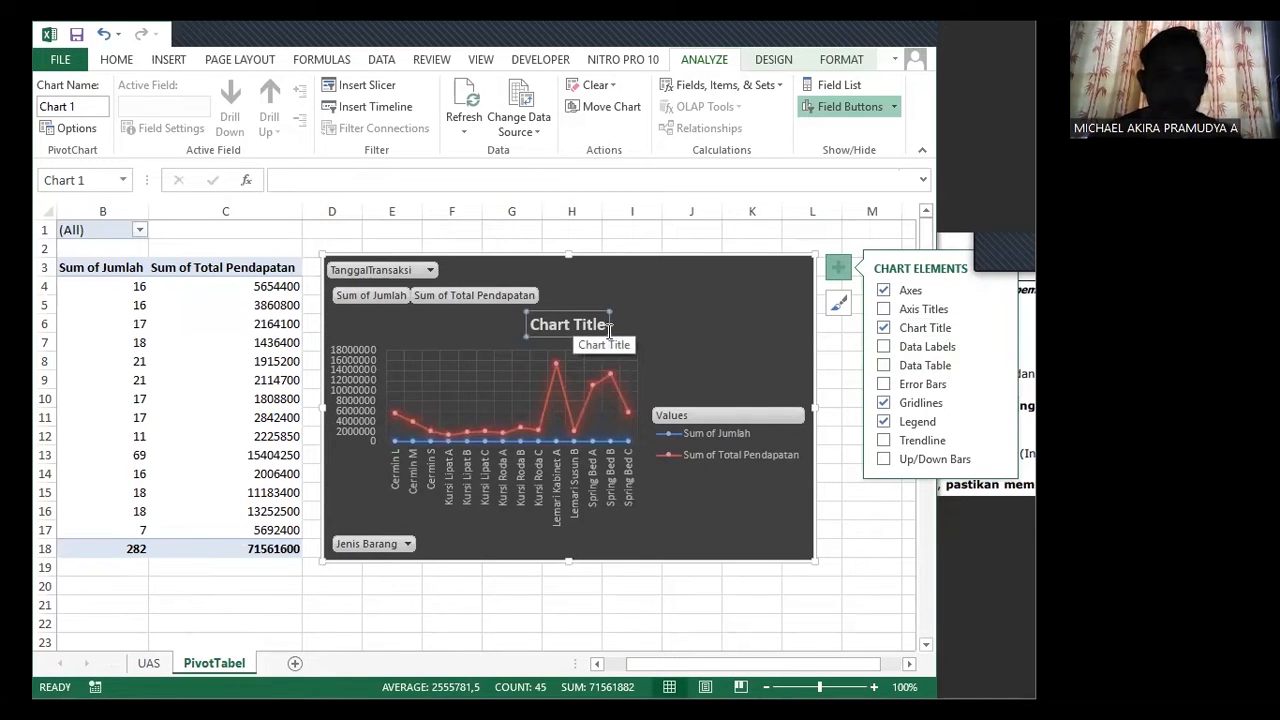
left_click(536, 324)
type("Gross")
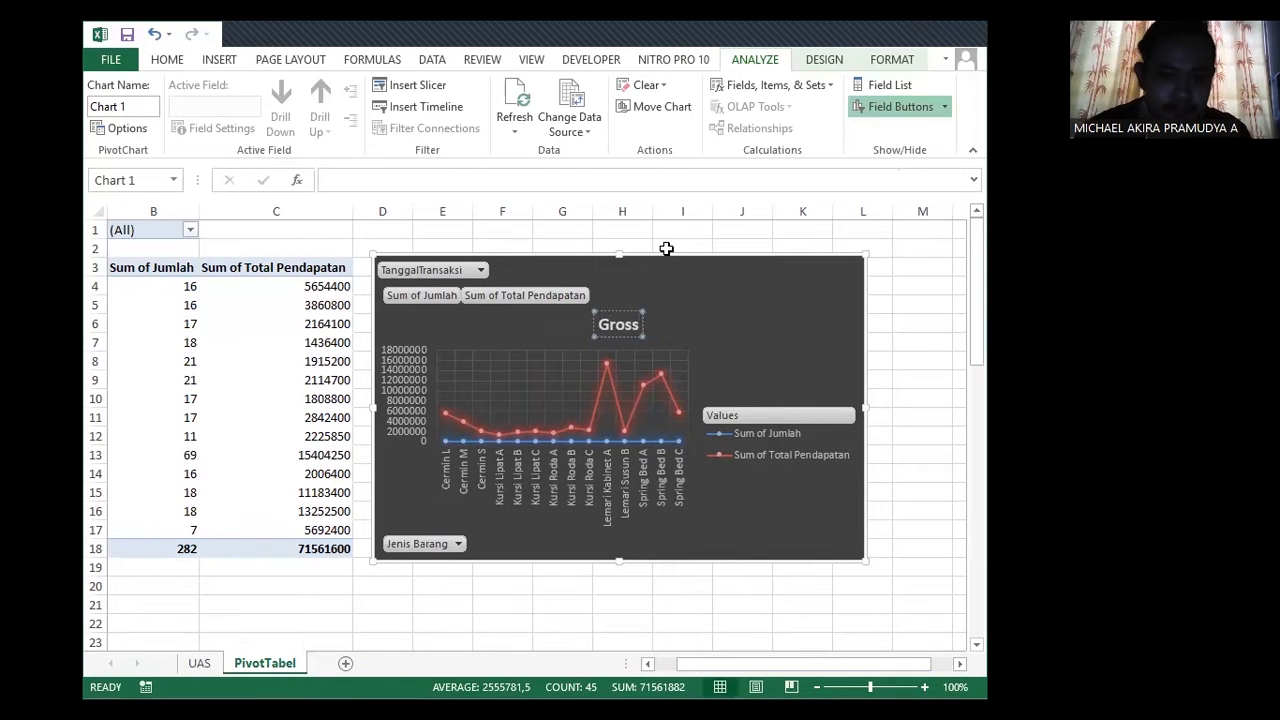
type(" Sal")
key("BackSpace")
key("BackSpace")
key("BackSpace")
key("BackSpace")
key("BackSpace")
key("BackSpace")
key("BackSpace")
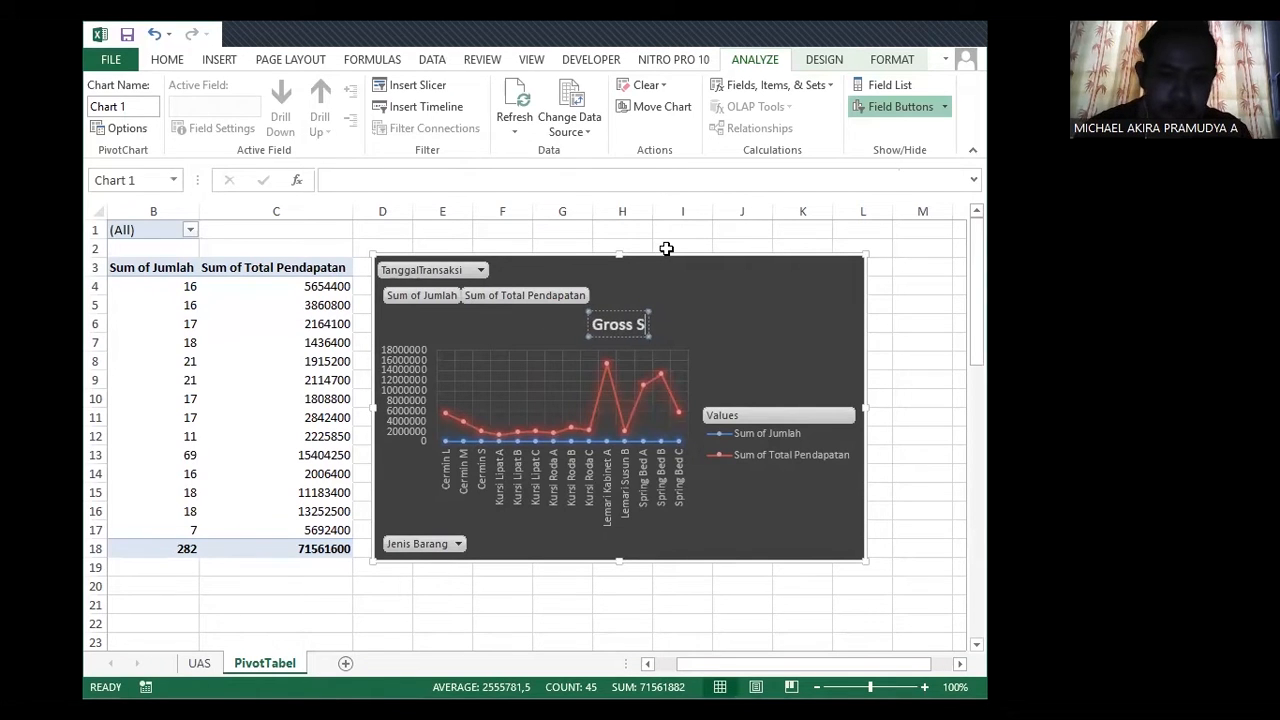
key("BackSpace")
key("BackSpace")
Step: Set the PivotChart's title to "Total Pendapatan Barang Dagang"
type("Tot")
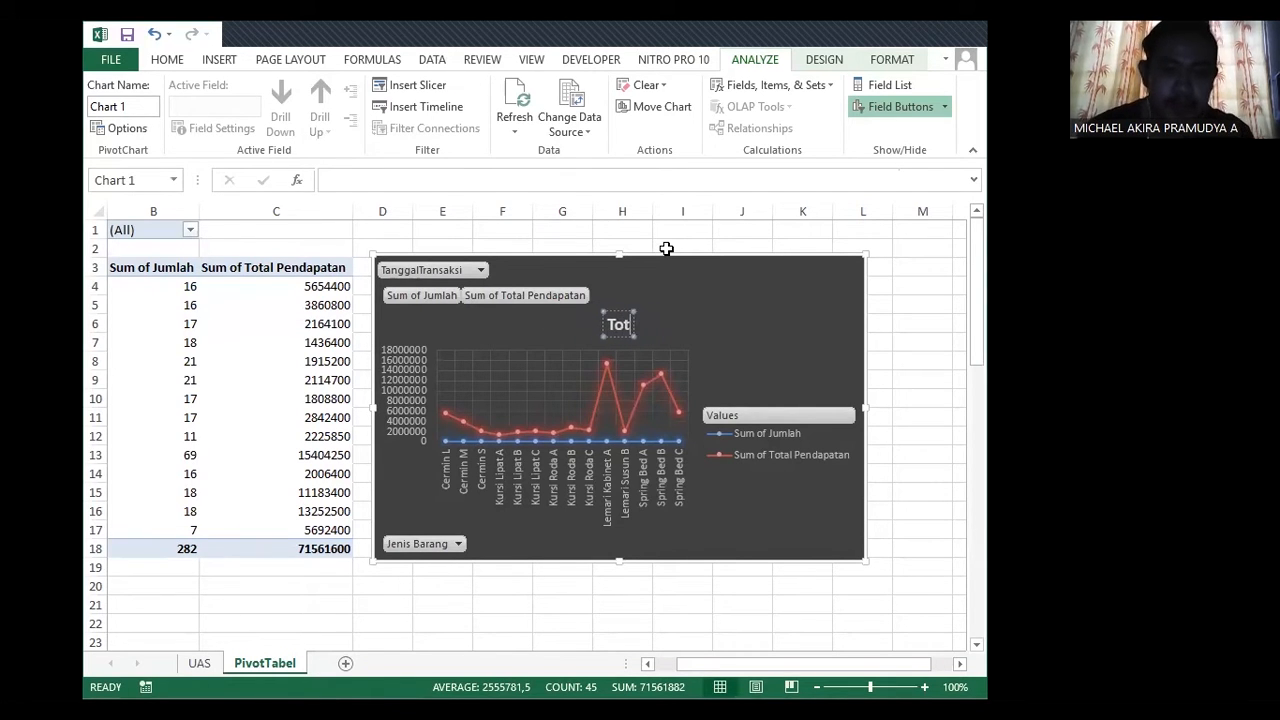
type("al Penda")
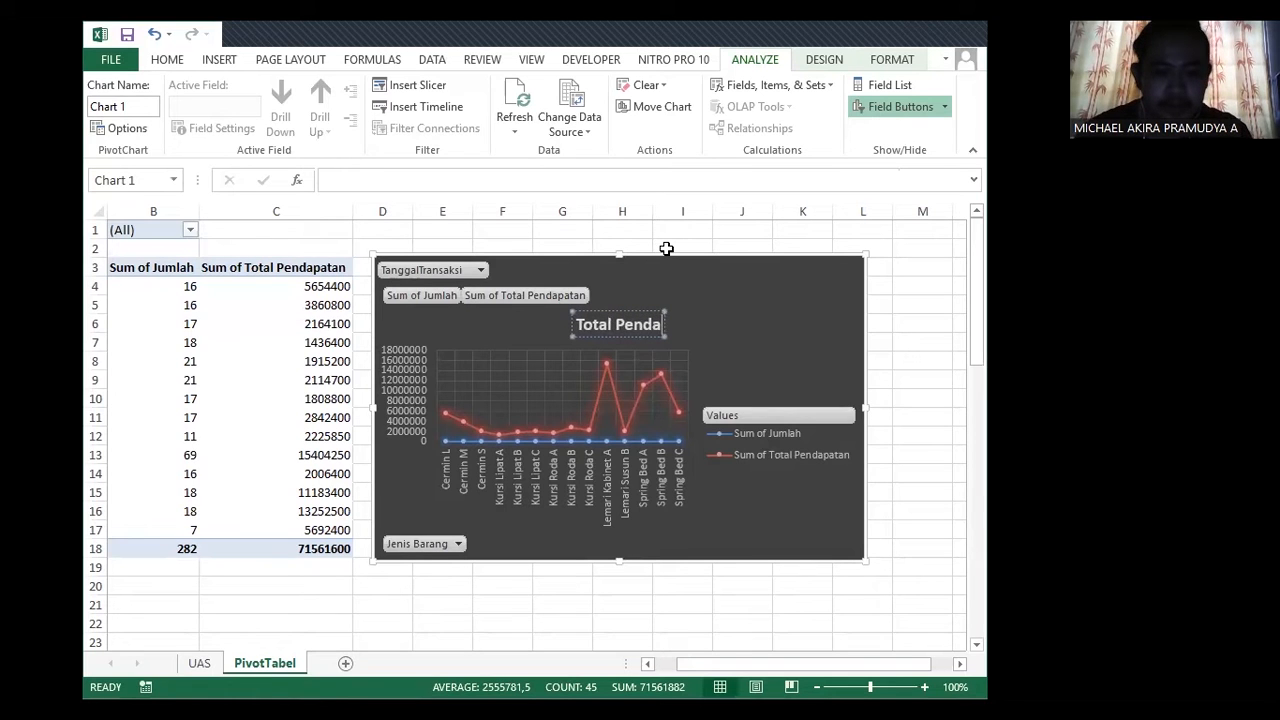
type("patan Se")
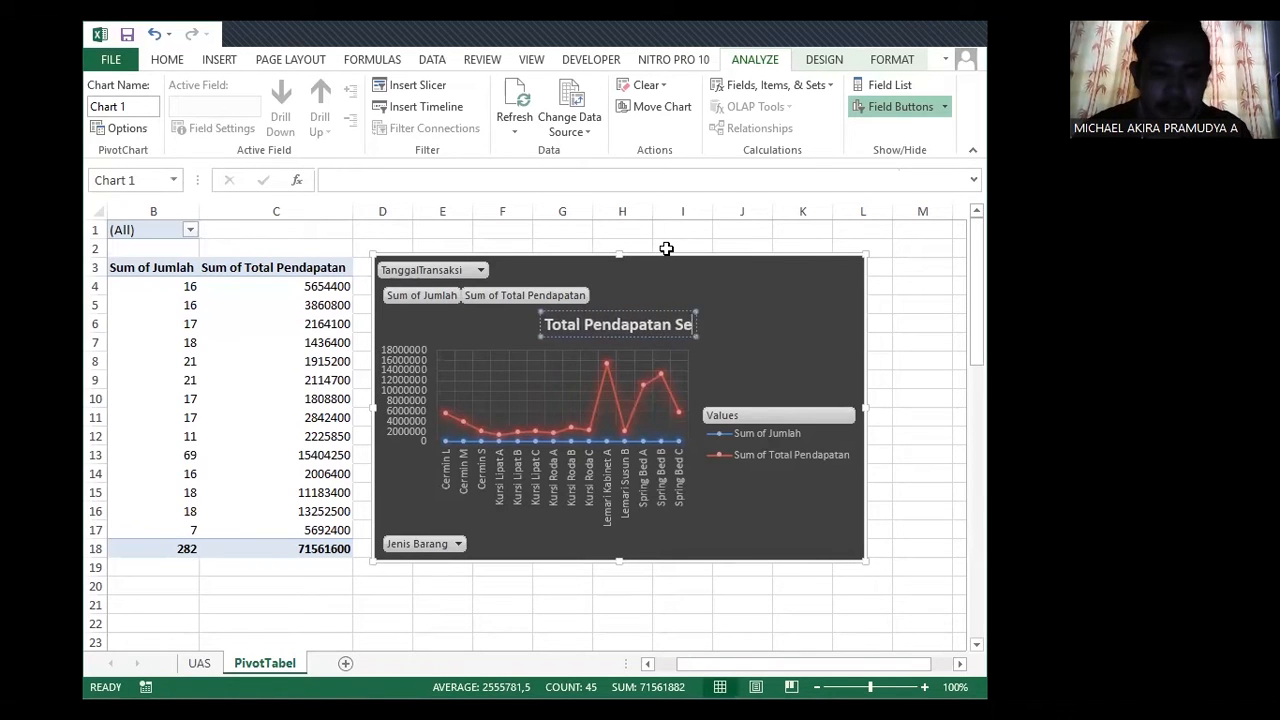
type("tiap")
key("BackSpace")
key("BackSpace")
key("BackSpace")
key("BackSpace")
key("BackSpace")
key("BackSpace")
key("BackSpace")
type("B")
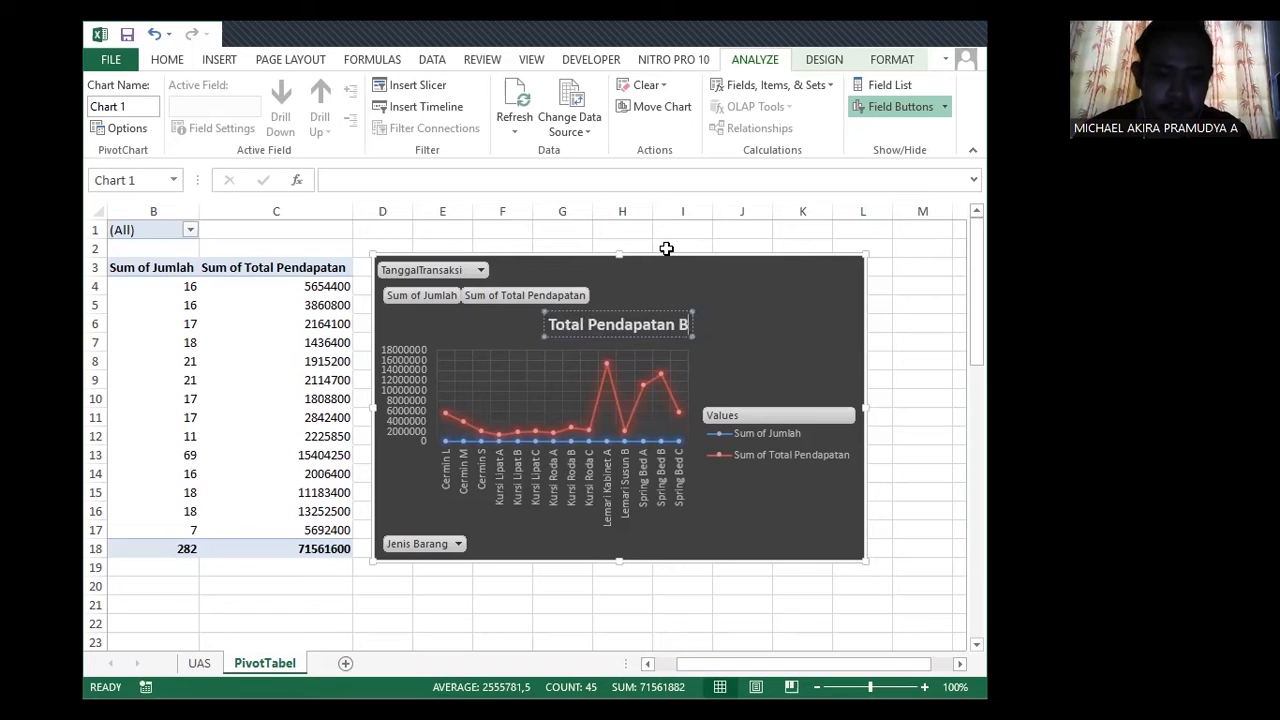
type("arang Dagang")
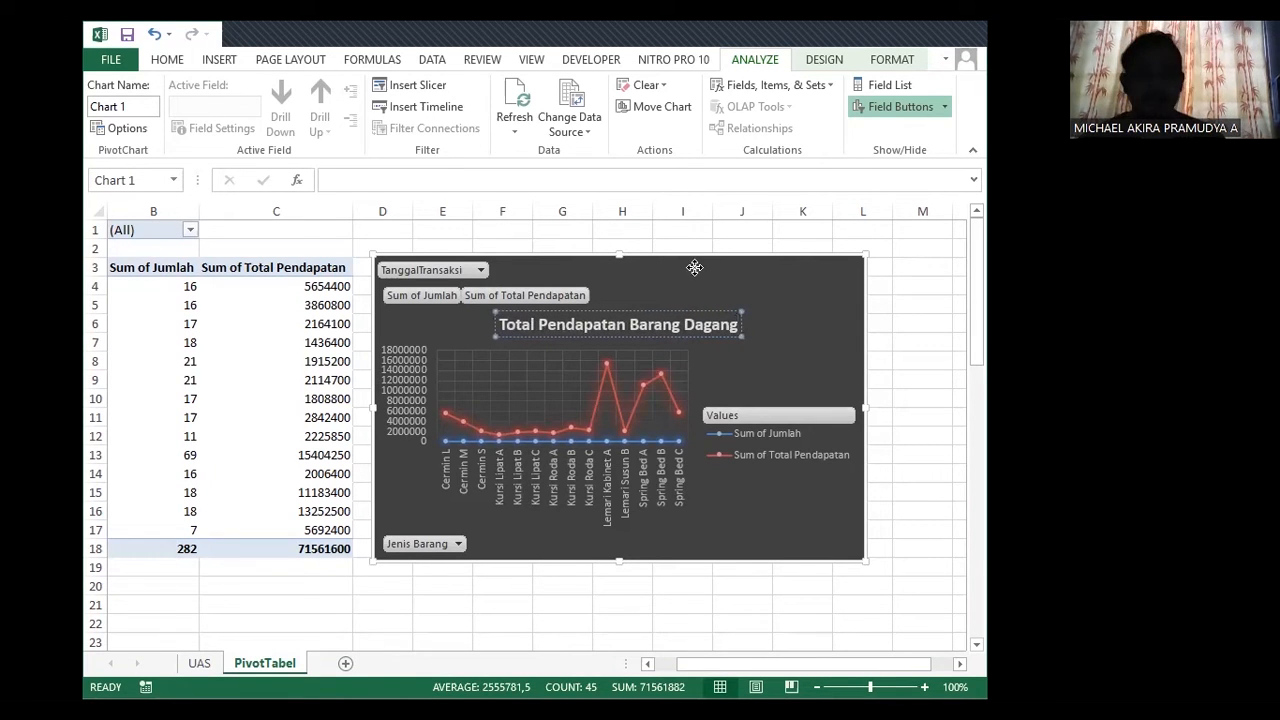
Step: Shift the PivotChart slightly to the right so there is more space between it and the pivot table
left_click_drag(694, 270, 740, 274)
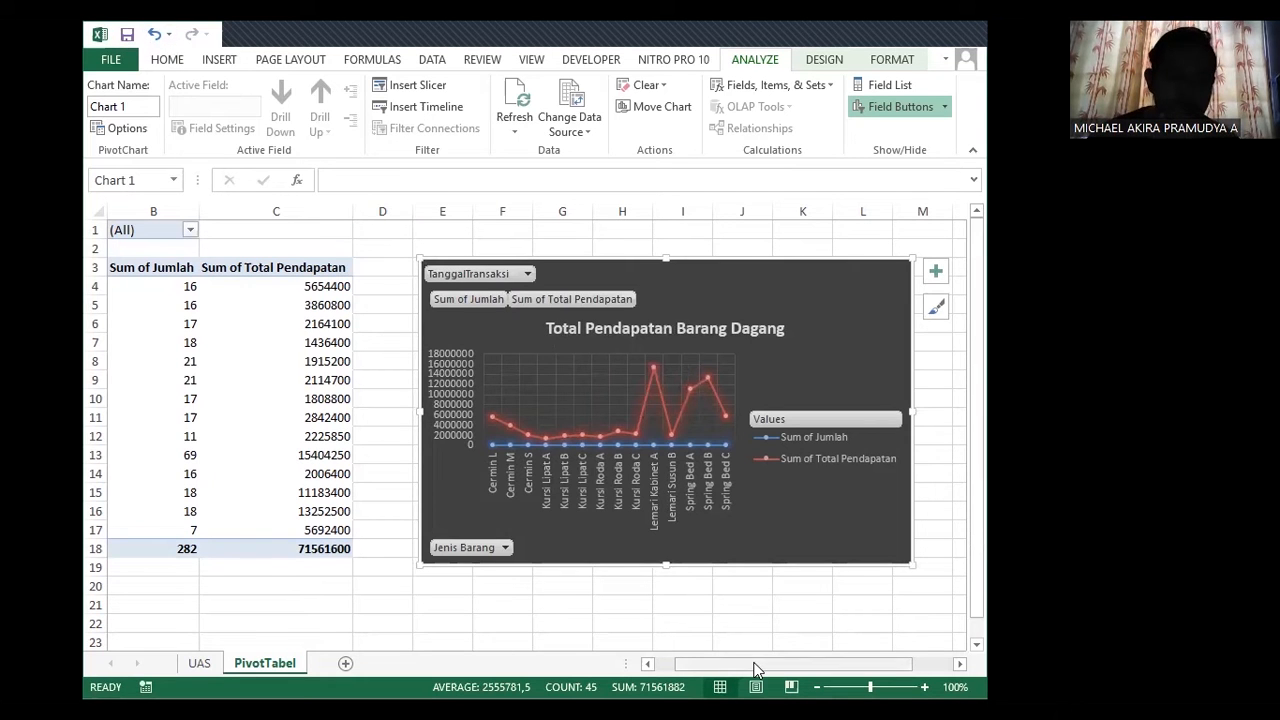
left_click_drag(756, 670, 736, 670)
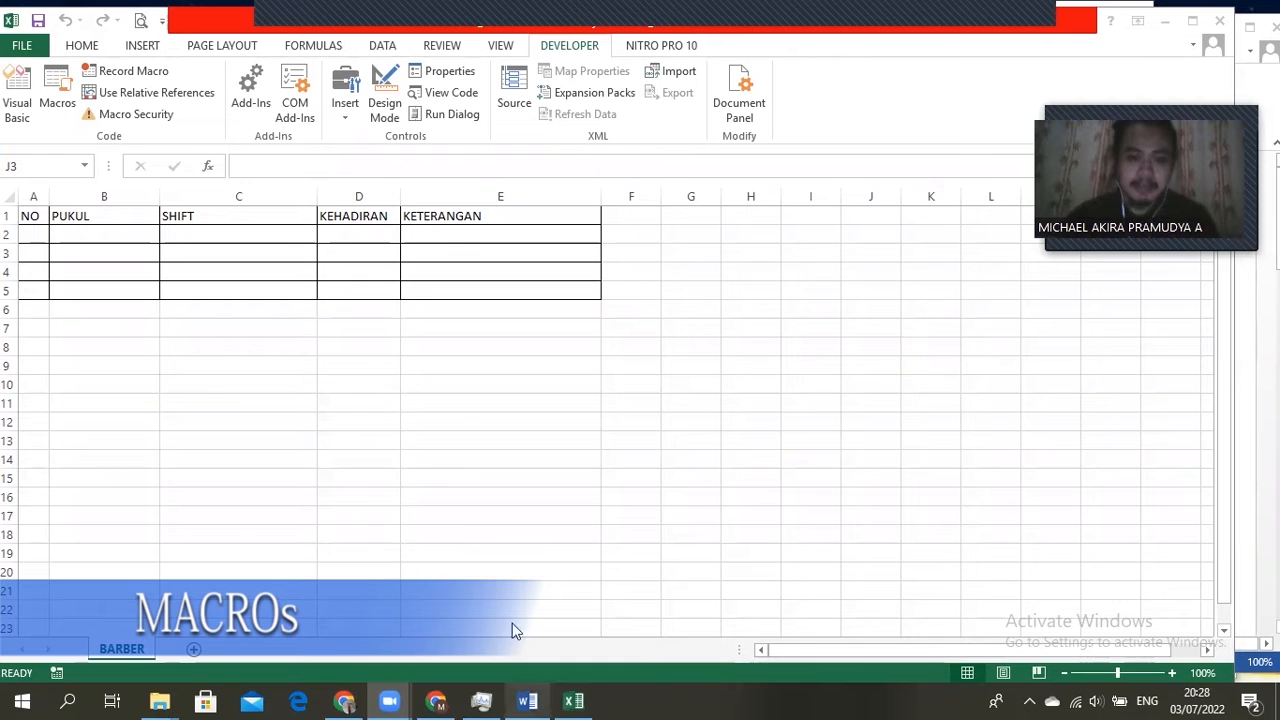
Step: Check in the Excel options that the Developer tab is enabled among the ribbon's main tabs
left_click(40, 52)
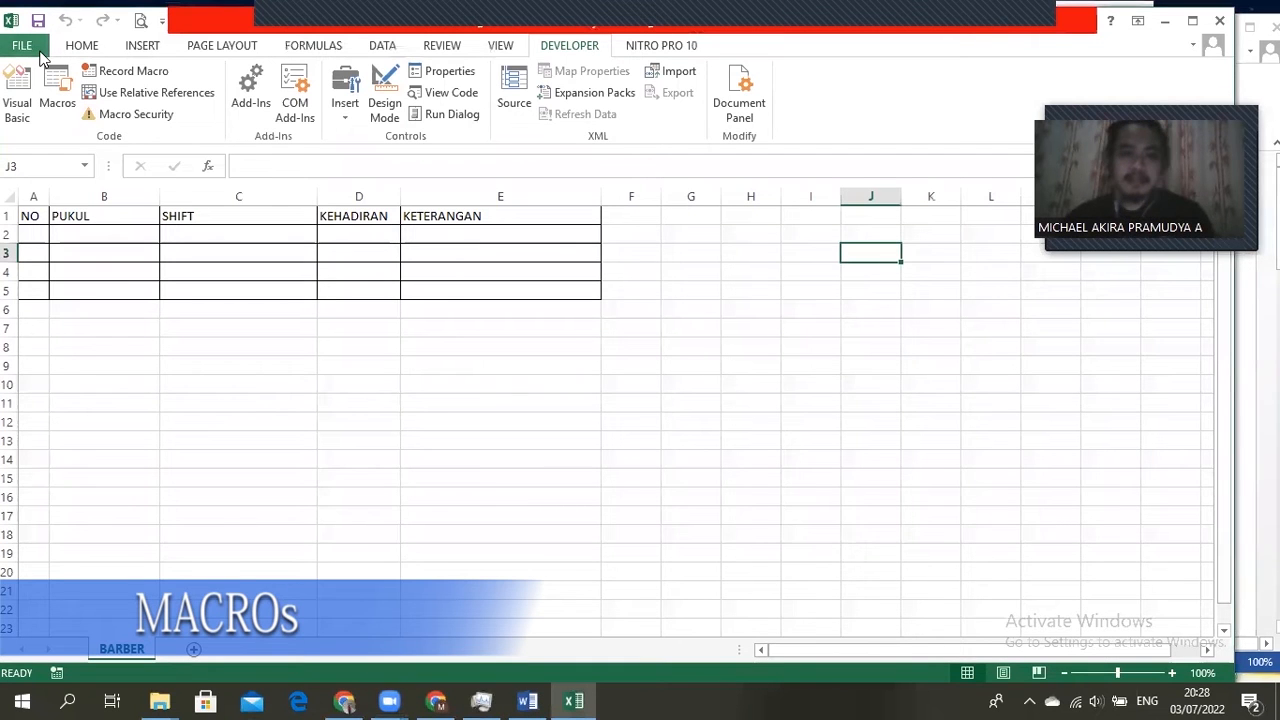
left_click(40, 55)
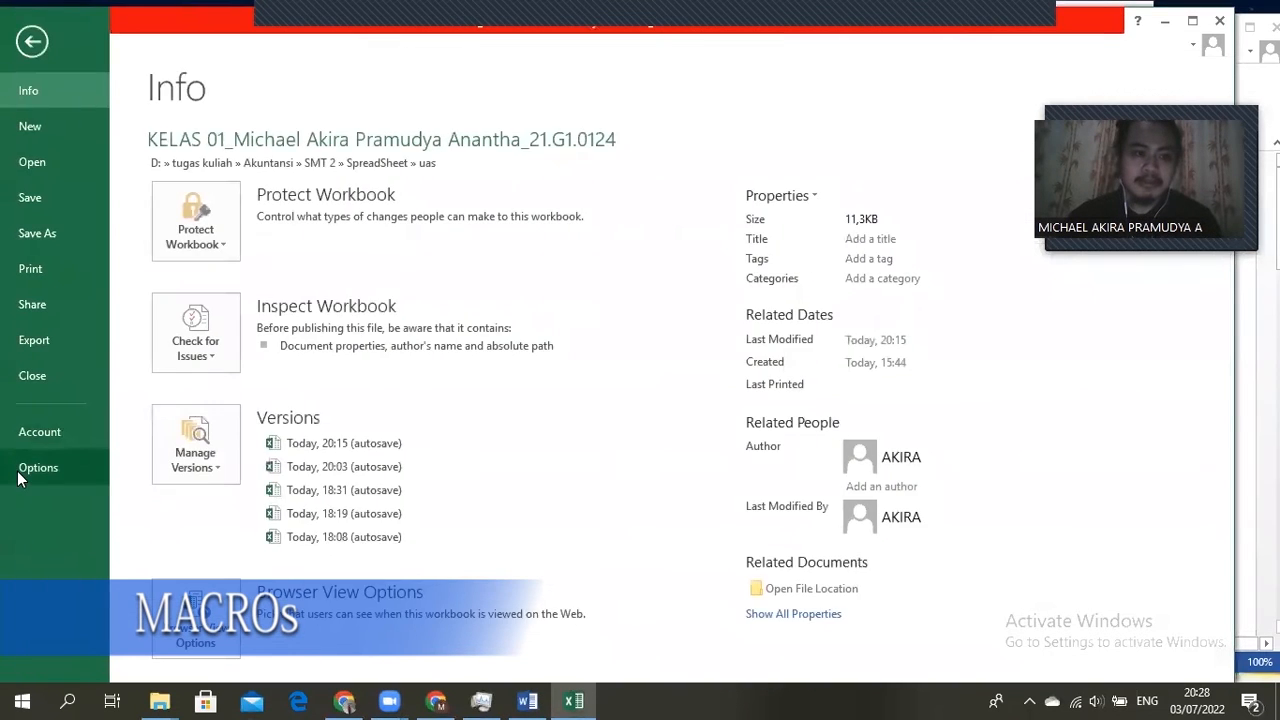
left_click(17, 475)
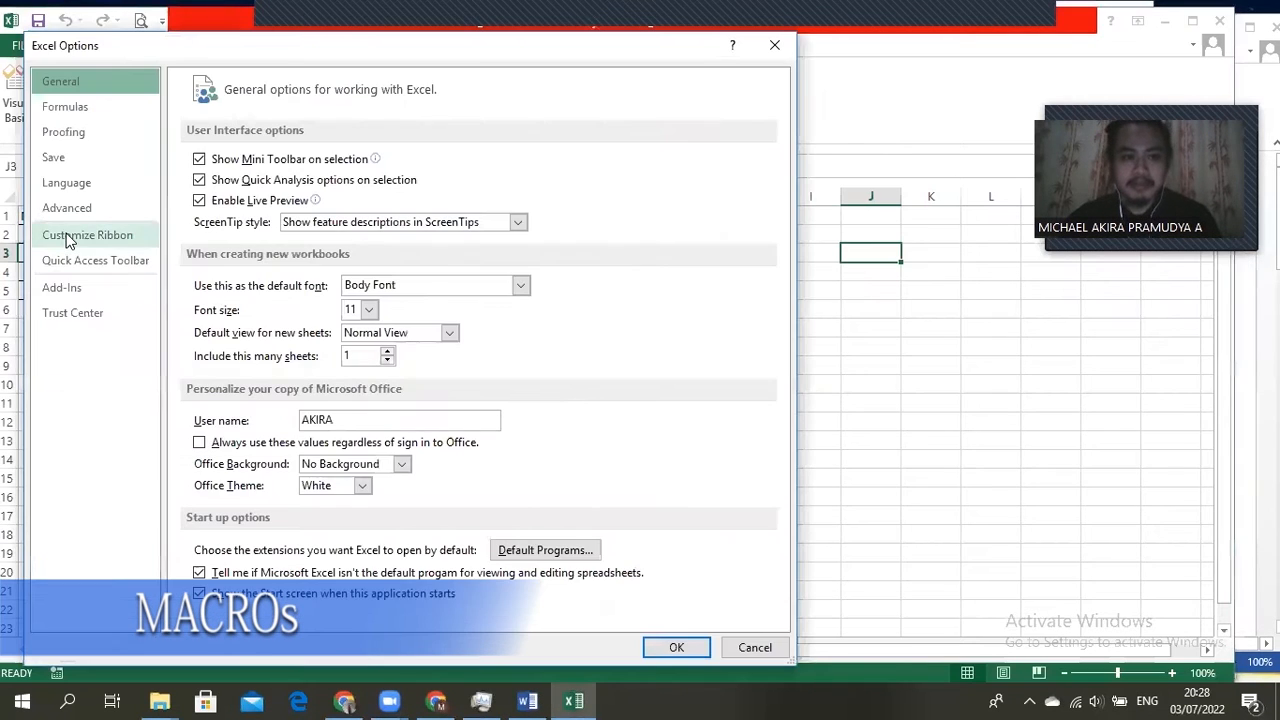
left_click(87, 235)
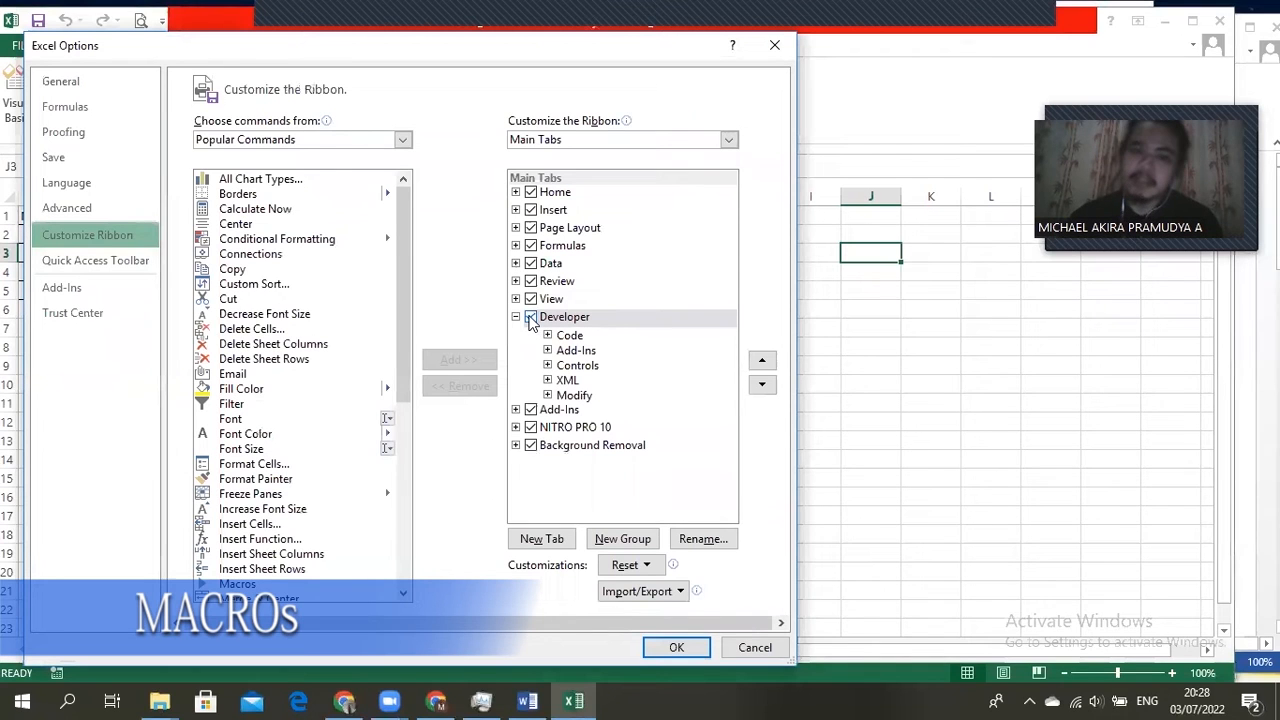
left_click(752, 648)
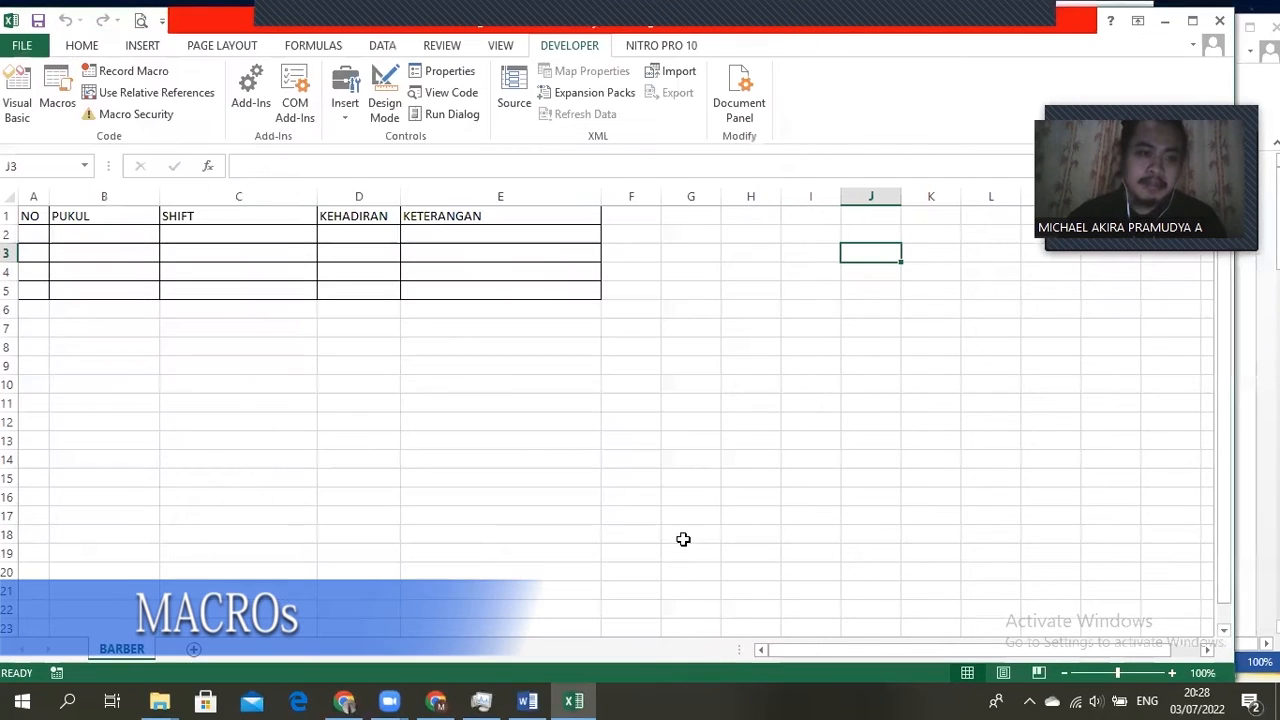
Step: Open the Visual Basic editor from the BARBER workbook and insert a new UserForm into its project
left_click(81, 46)
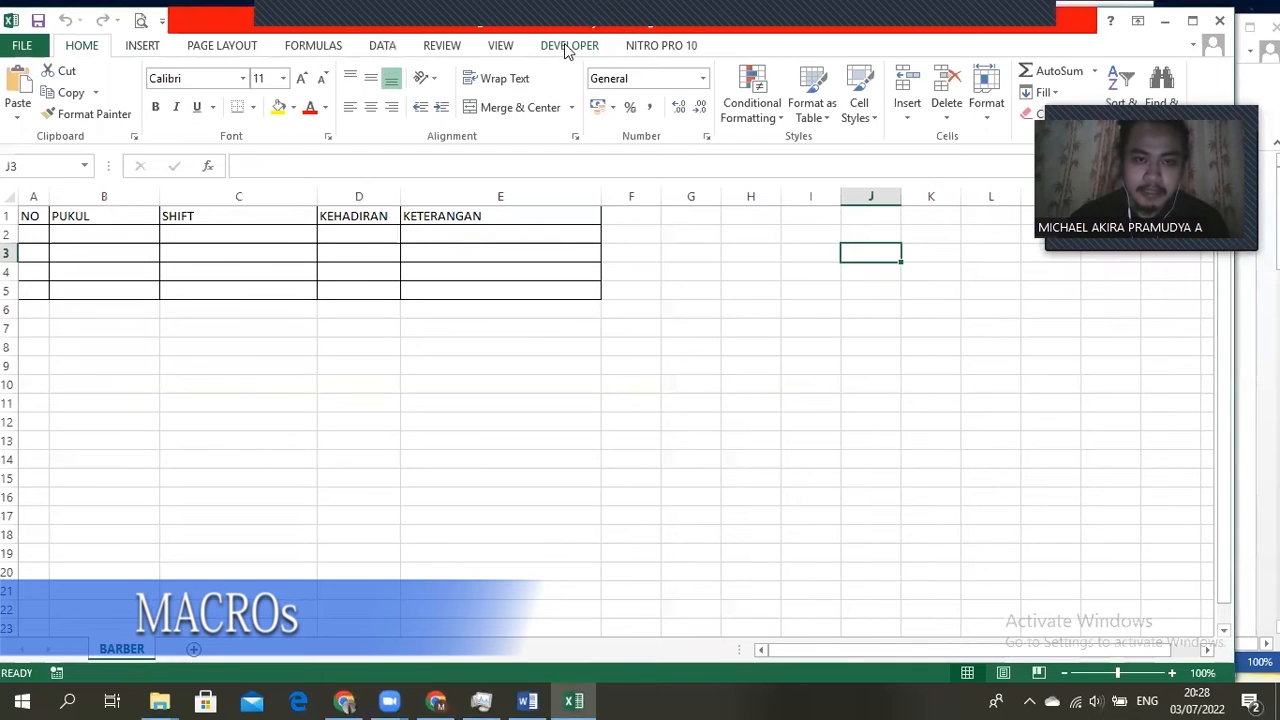
left_click(566, 46)
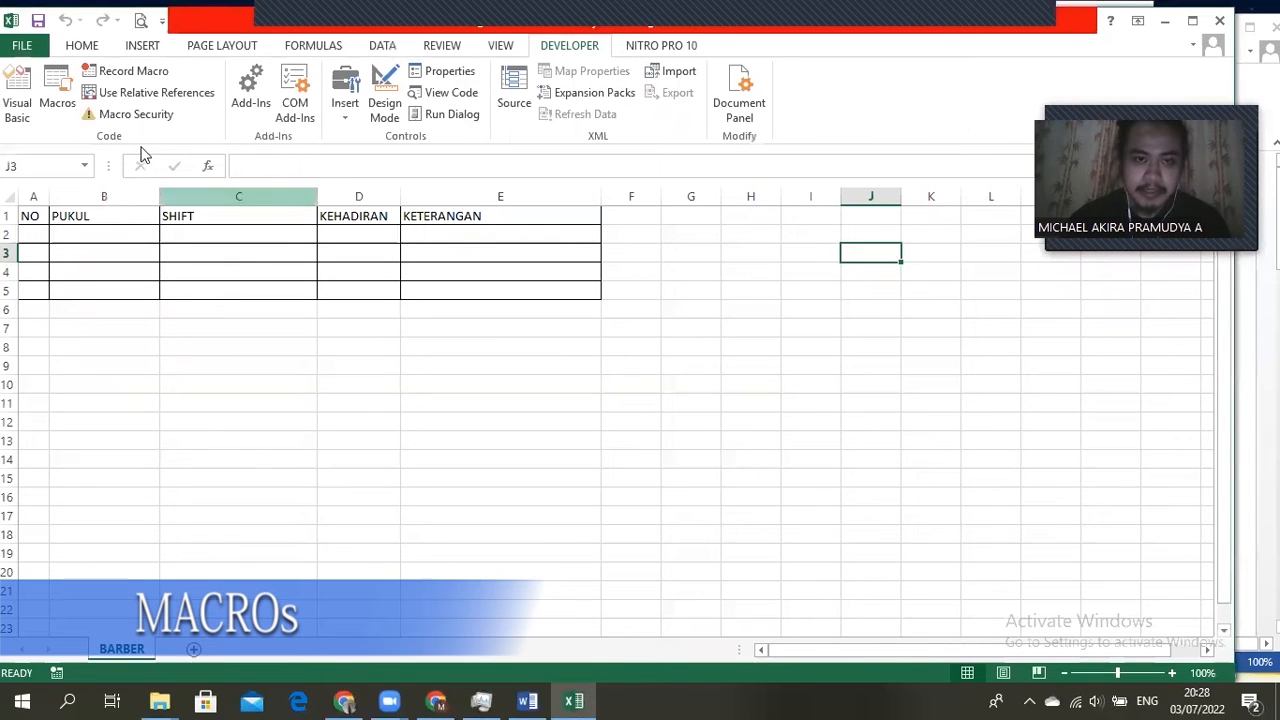
left_click(27, 101)
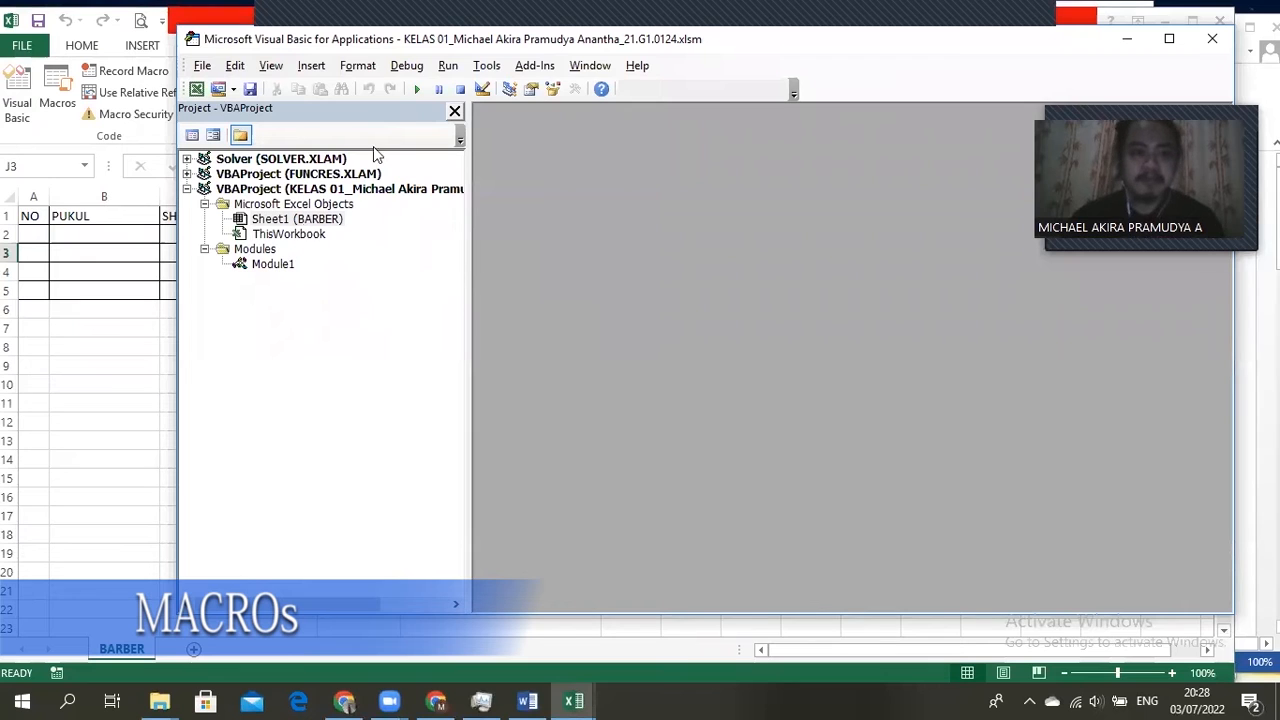
left_click(315, 65)
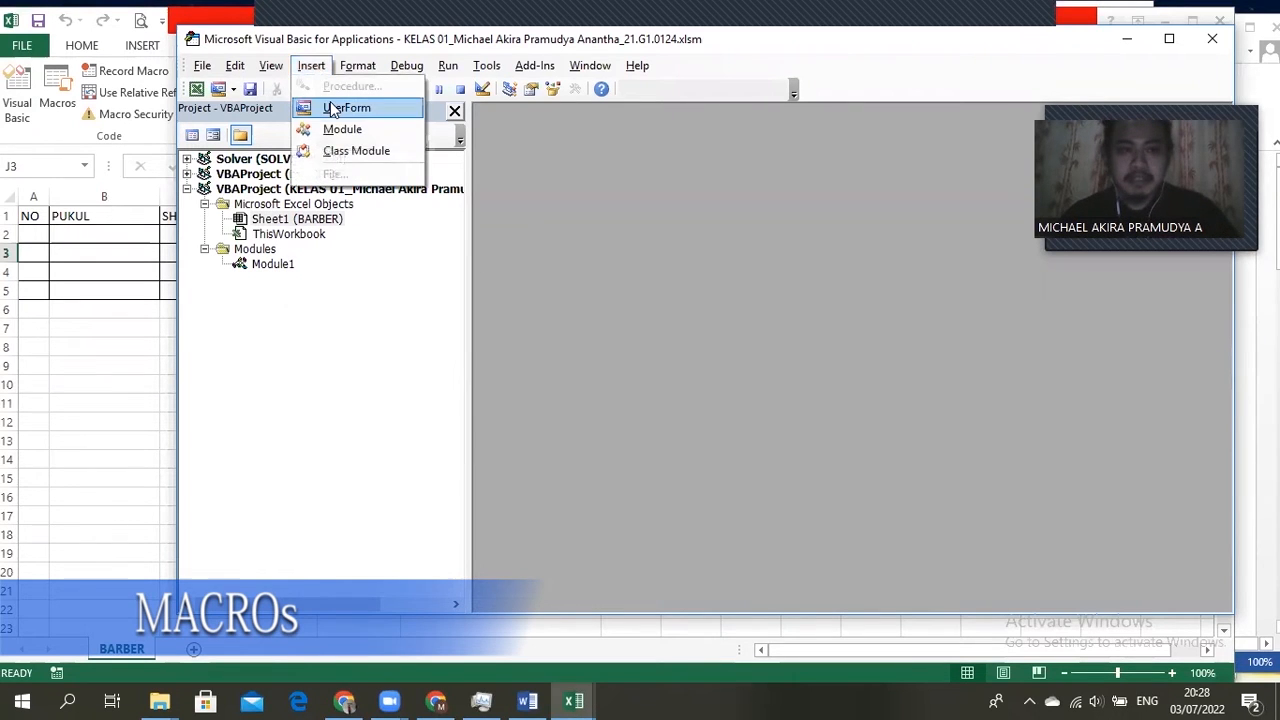
left_click(335, 106)
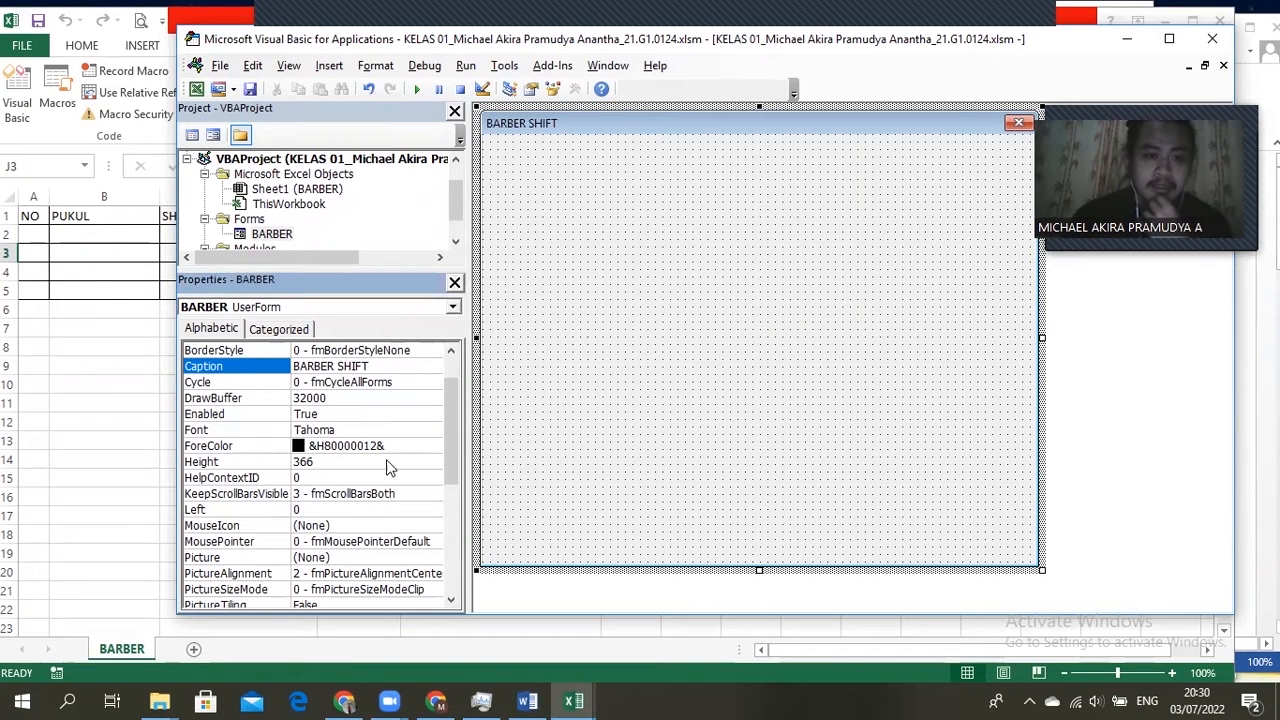
Step: Load the BARBER BACKGROUND image as the background picture of the BARBER SHIFT form
scroll(435, 485, "down", 2)
scroll(400, 210, "down", 2)
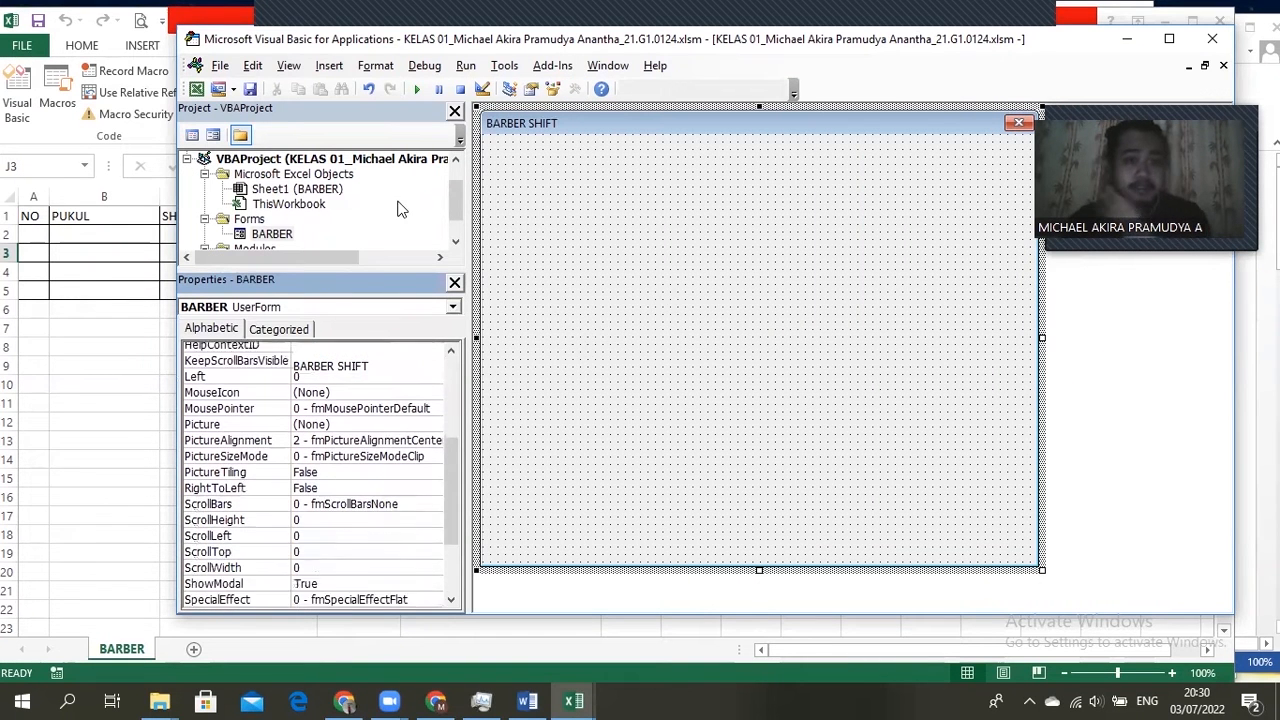
scroll(400, 514, "up", 4)
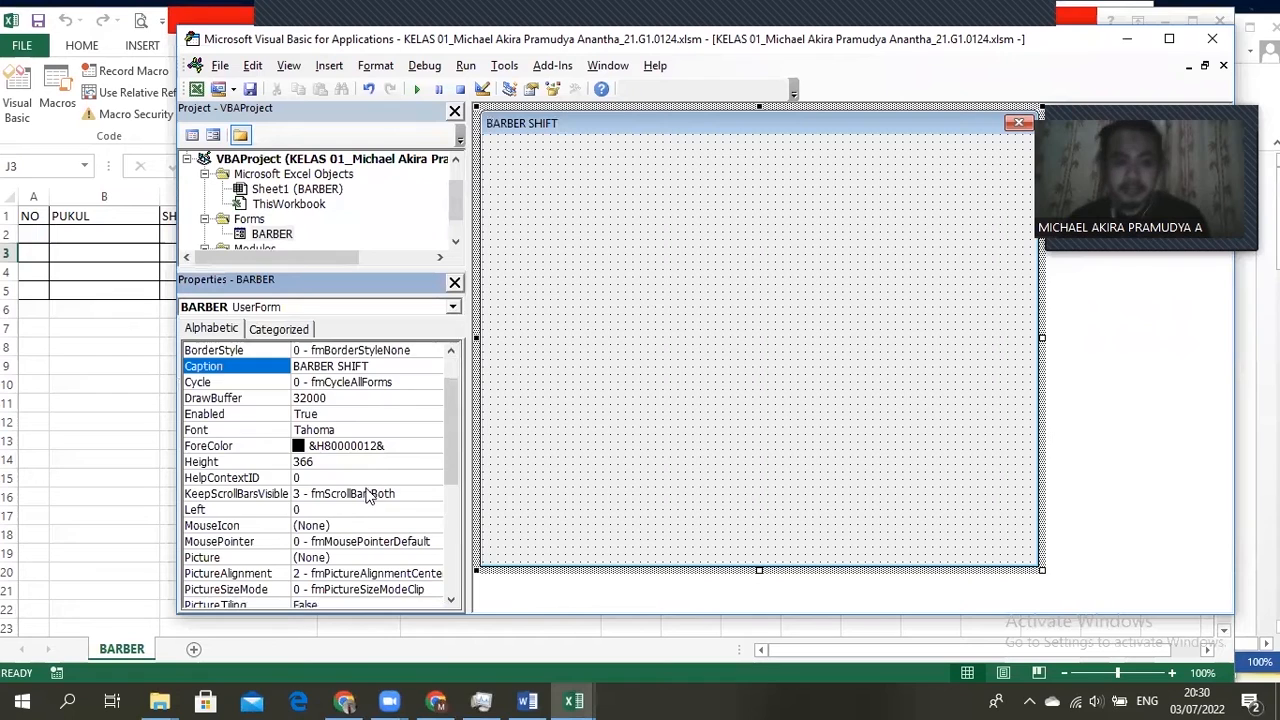
scroll(370, 495, "down", 2)
left_click(401, 446)
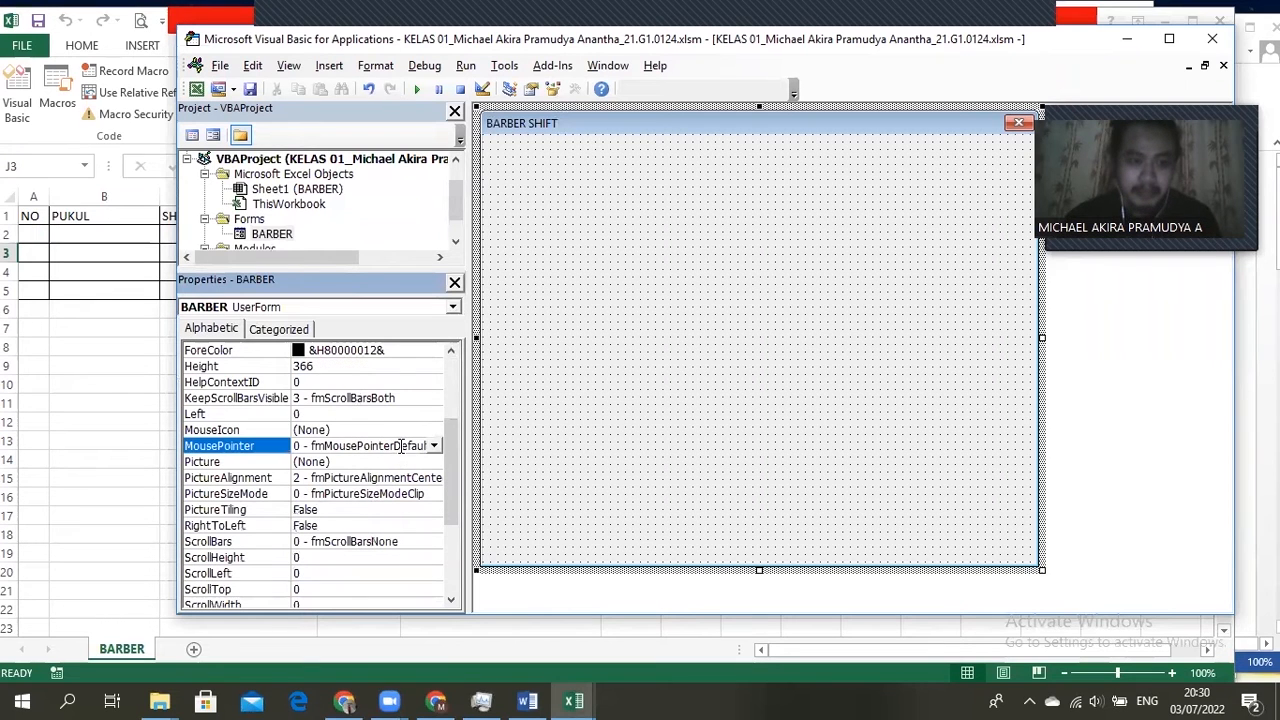
left_click(414, 464)
left_click(433, 463)
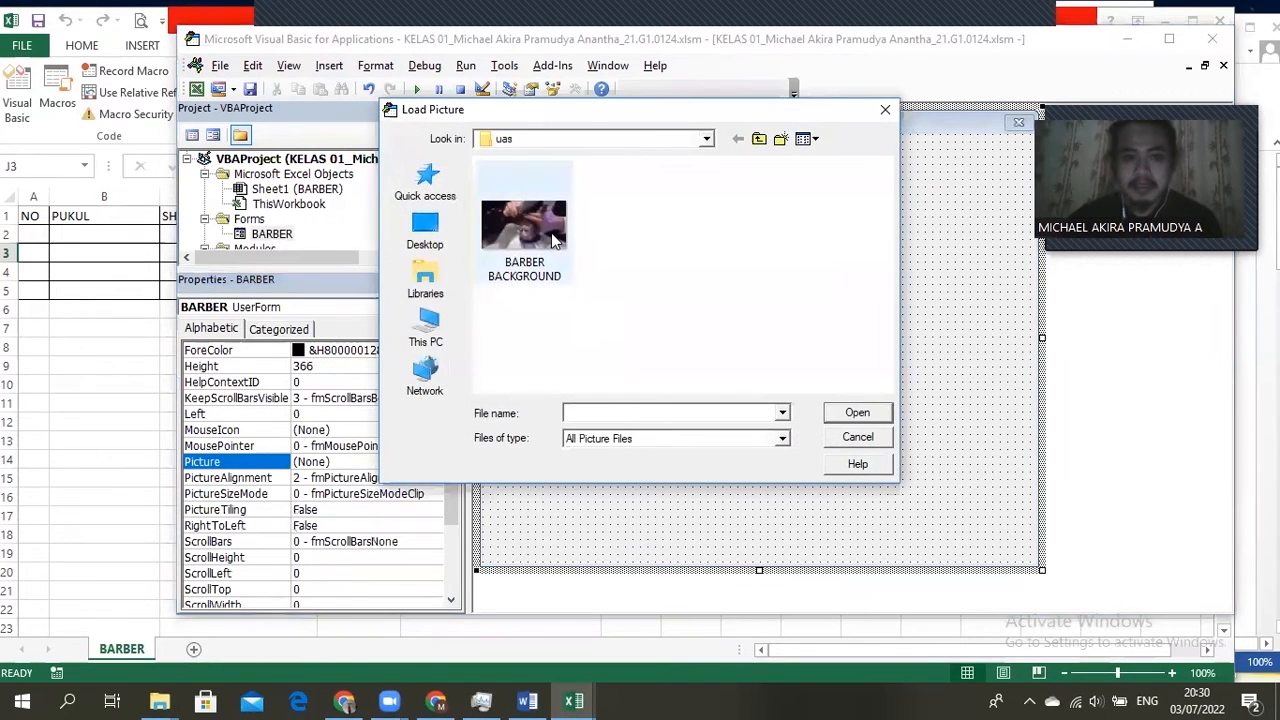
left_click(553, 240)
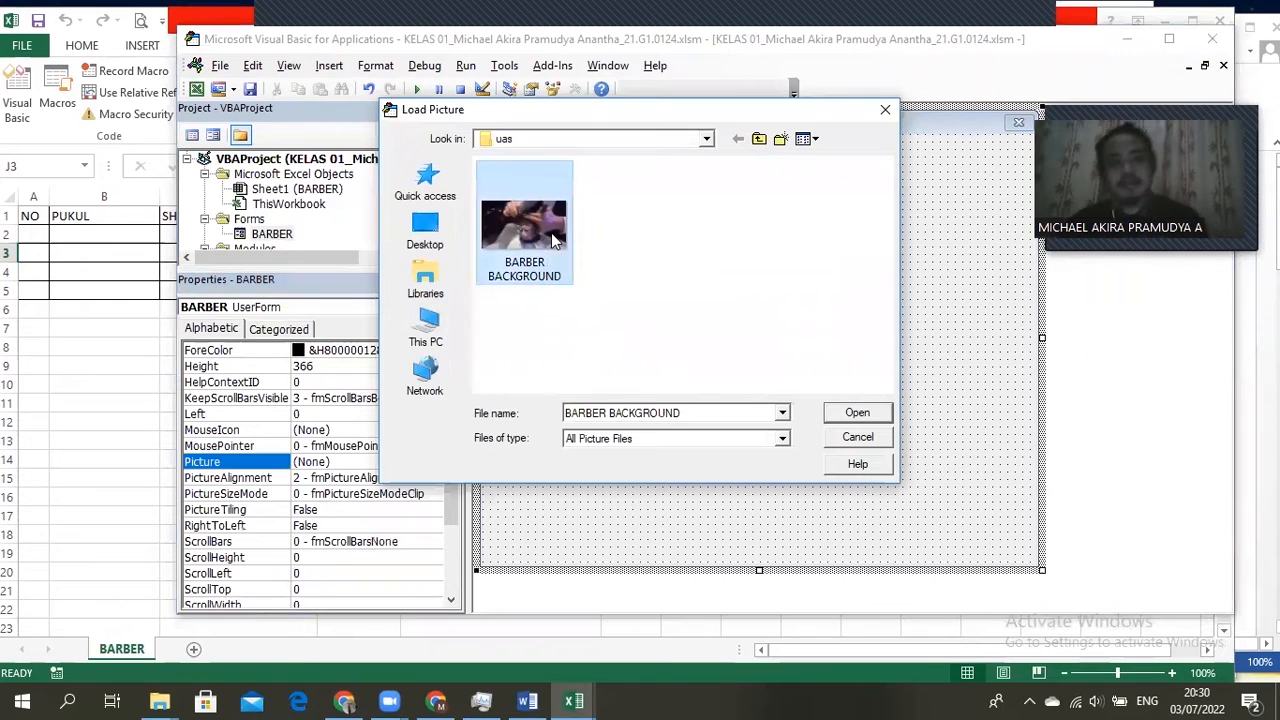
left_click(849, 414)
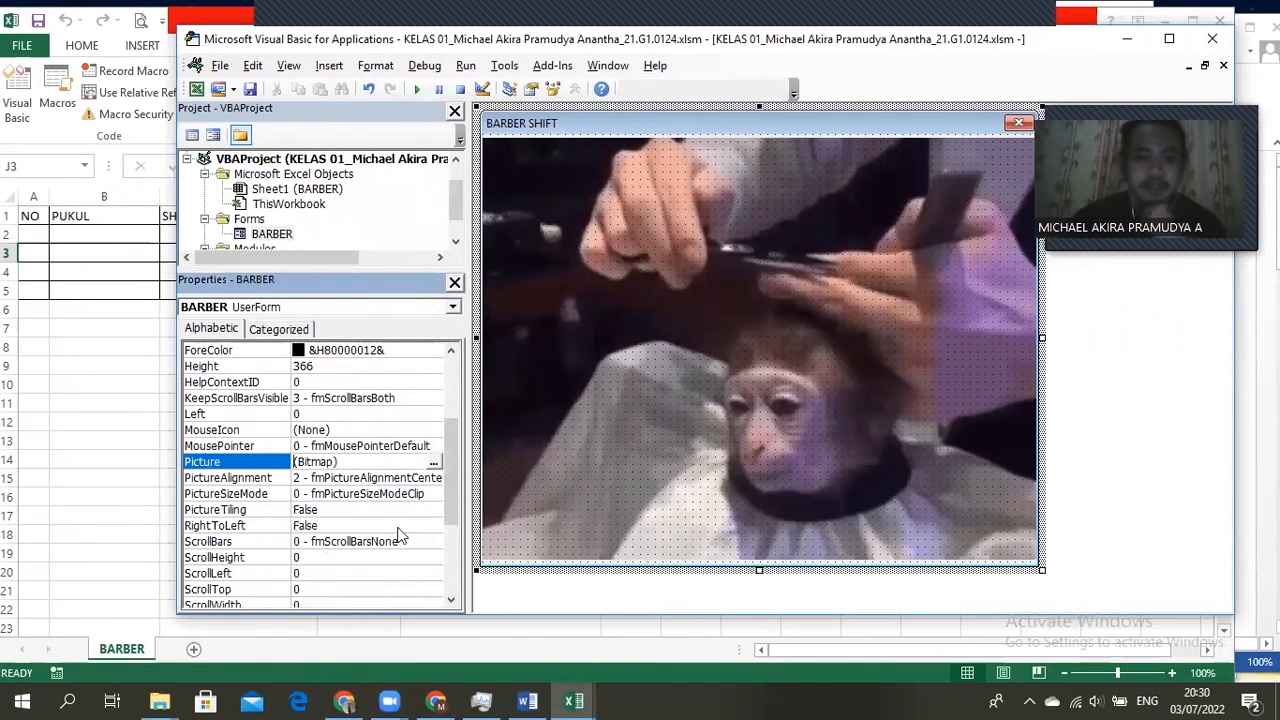
Step: Set the form's PictureSizeMode to 1 - fmPictureSizeModeStretch and enlarge the form, mainly in width, to a height of about 370
left_click(397, 496)
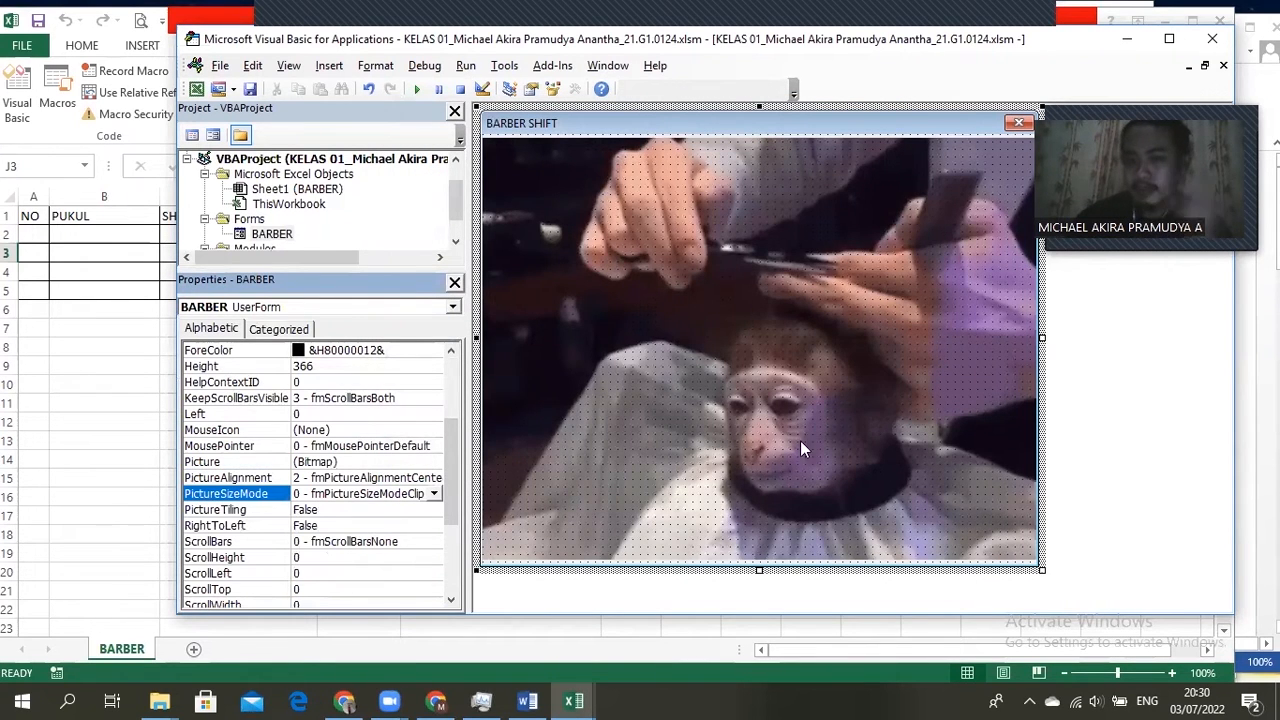
left_click(433, 493)
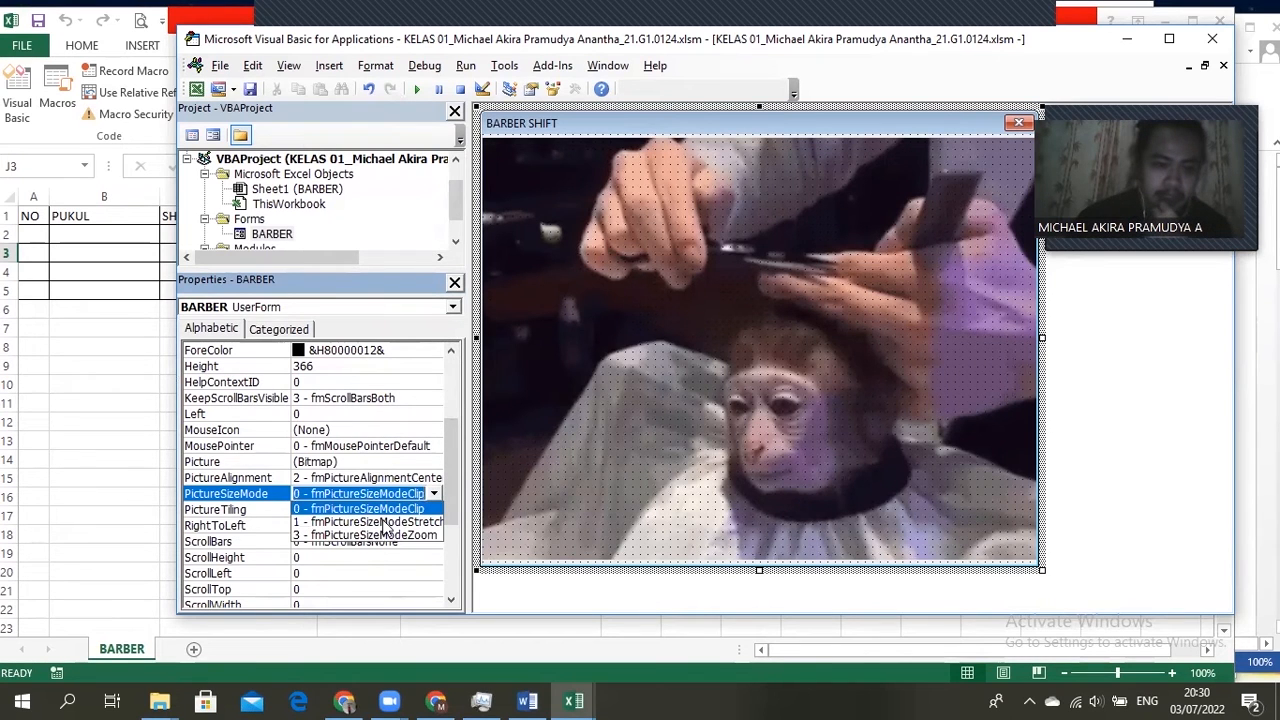
left_click(383, 522)
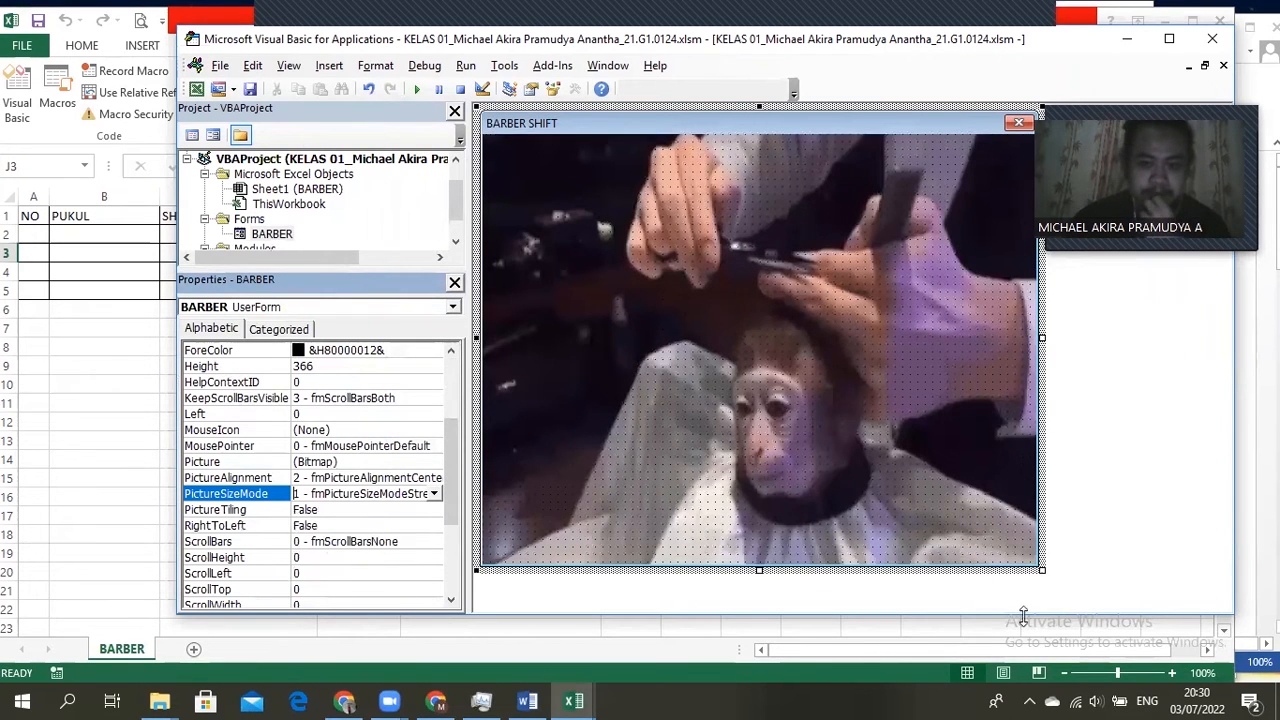
left_click_drag(1043, 568, 1100, 575)
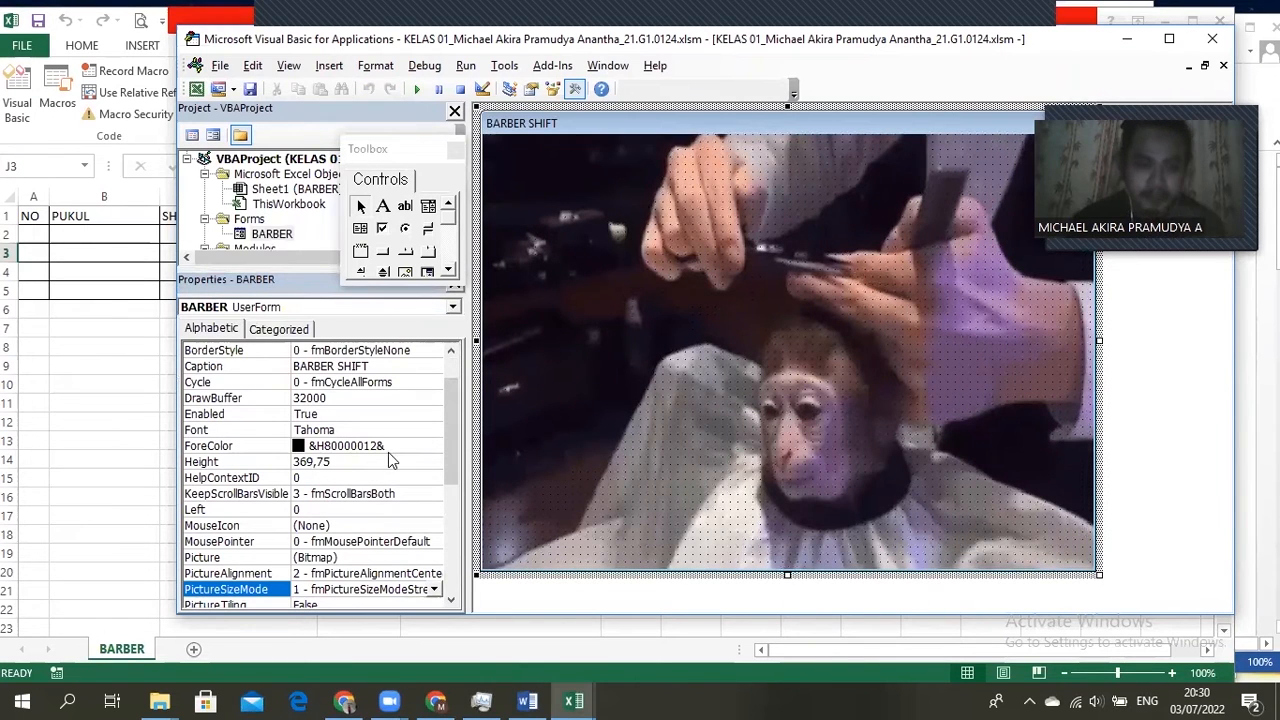
Step: Draw a wide label about 42 high along the form's upper edge and caption it "SHIFT BARBERSHOP AB"
left_click(390, 208)
left_click_drag(588, 143, 950, 197)
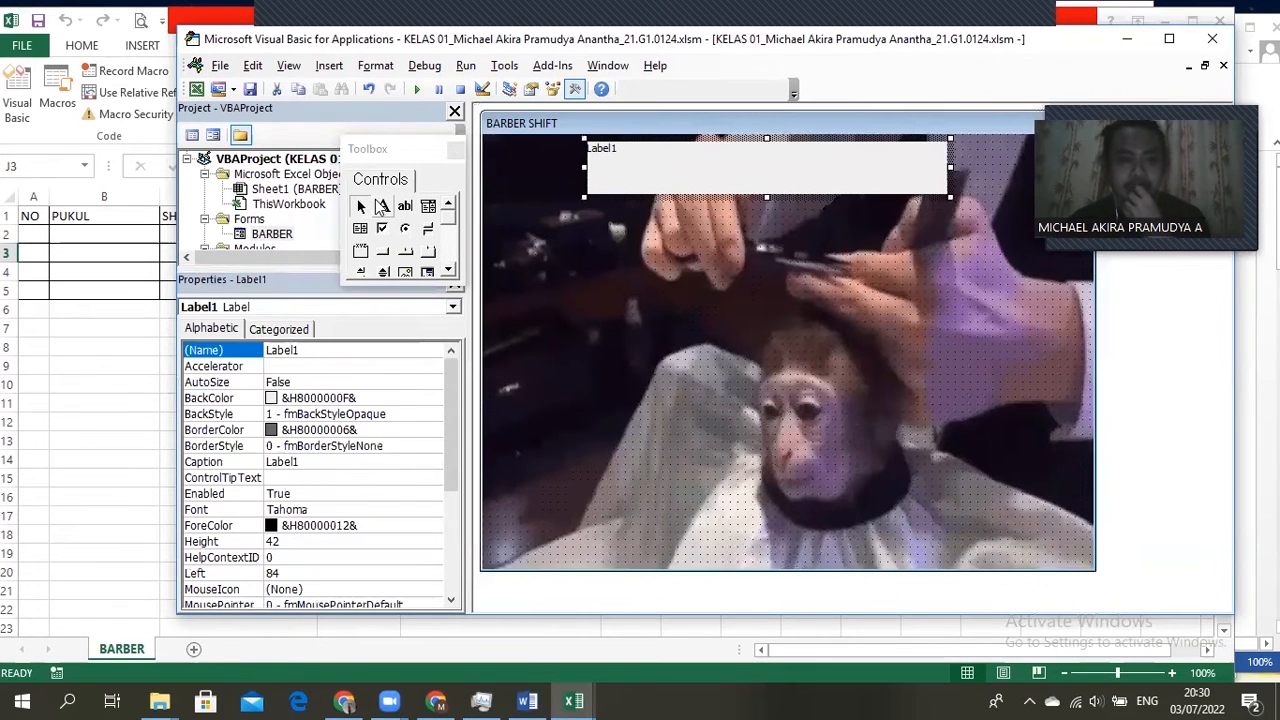
left_click(620, 151)
left_click(620, 149)
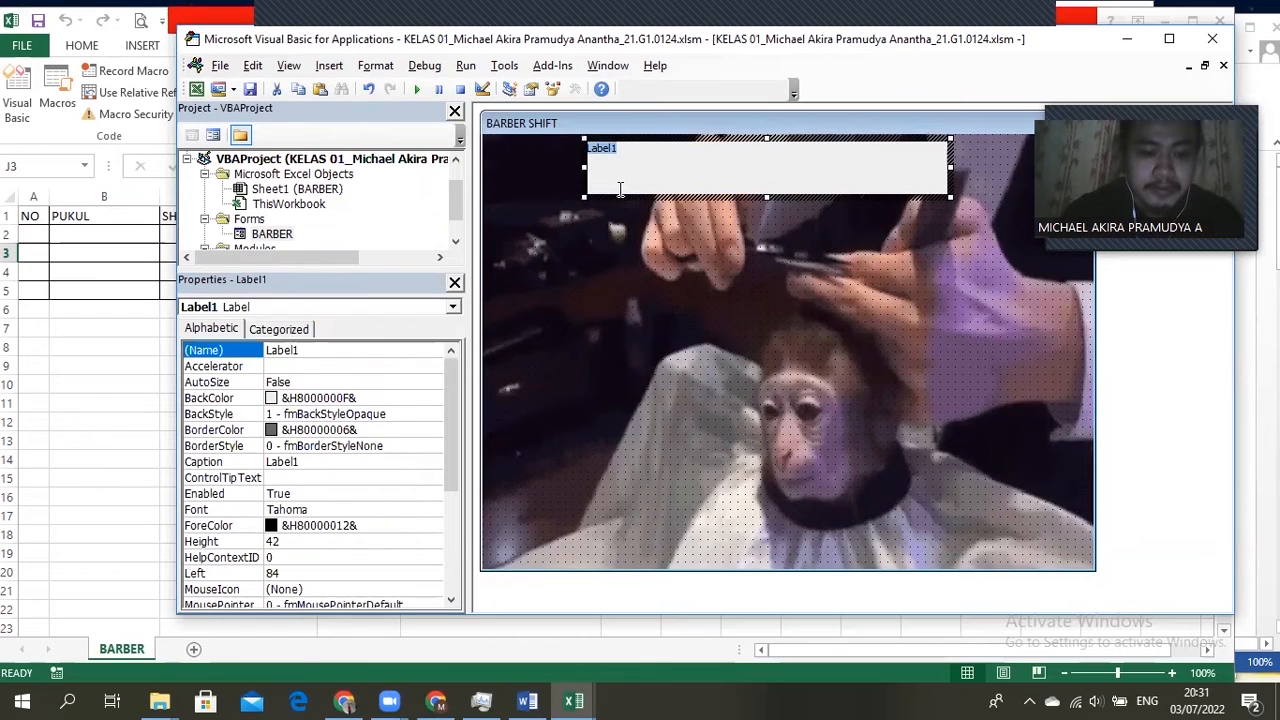
type("JA")
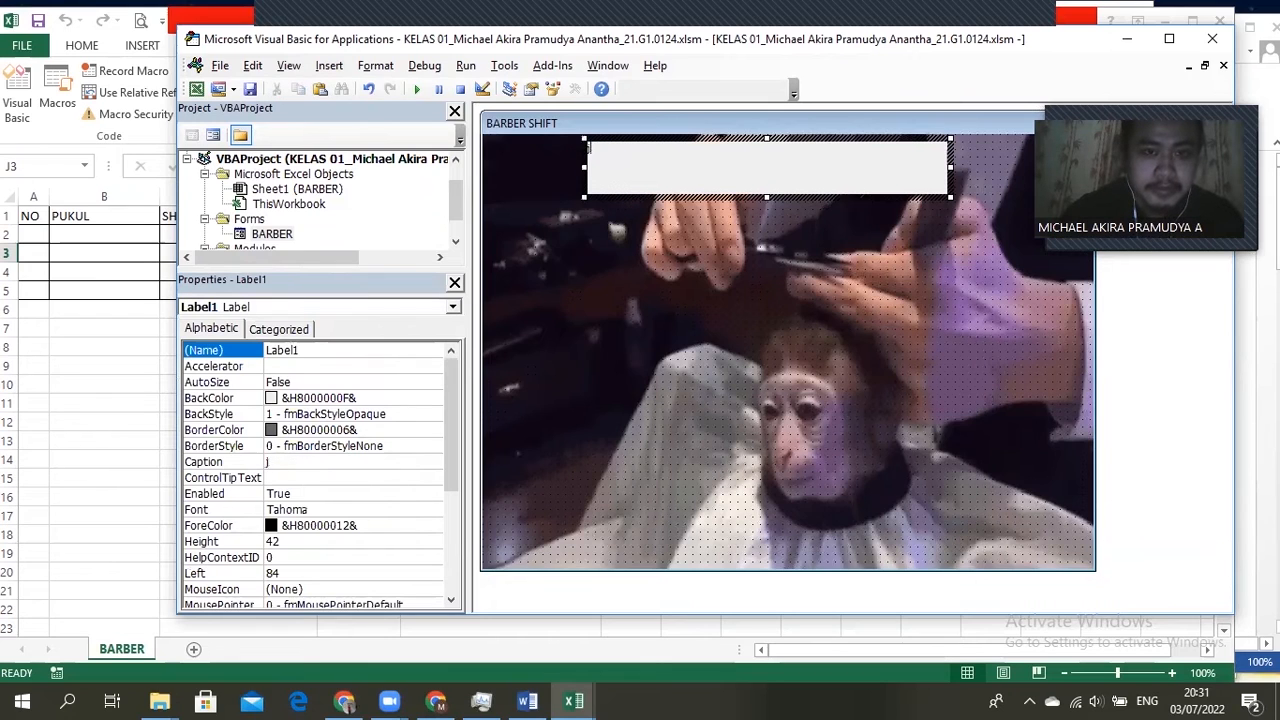
key("BackSpace")
key("BackSpace")
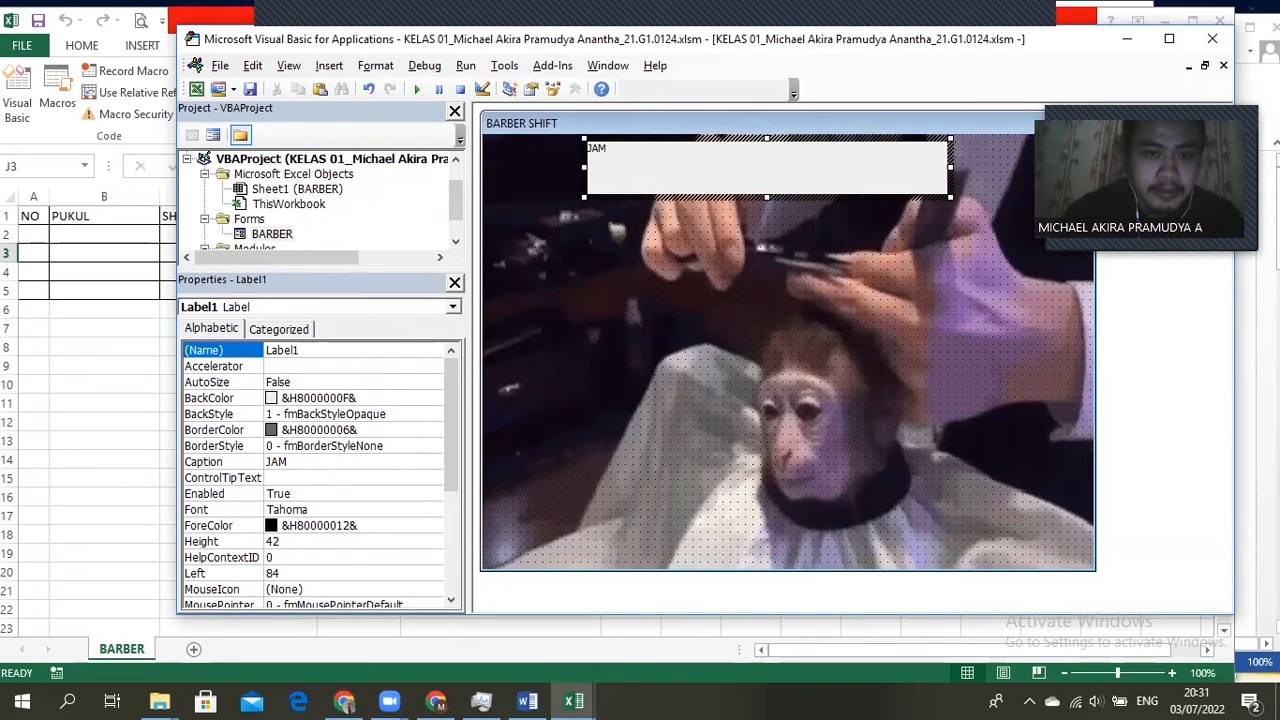
key("BackSpace")
key("BackSpace")
type("SHIFT BARBER")
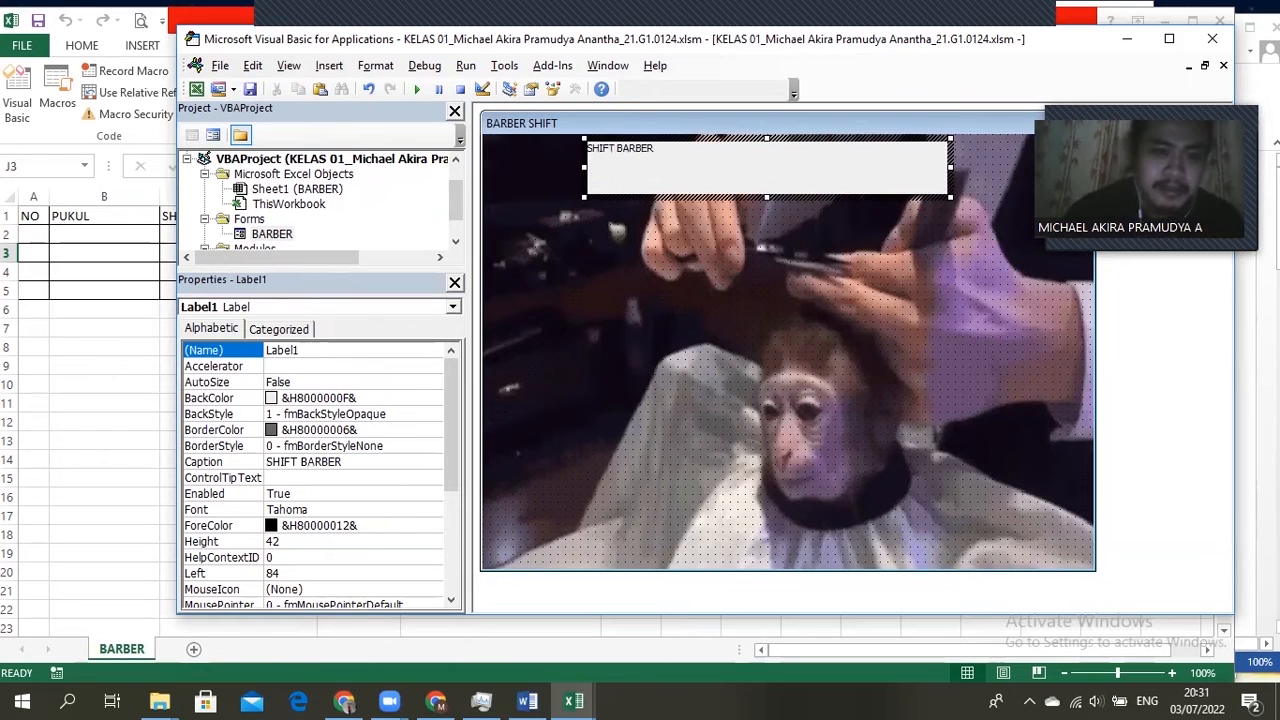
type("SHOP")
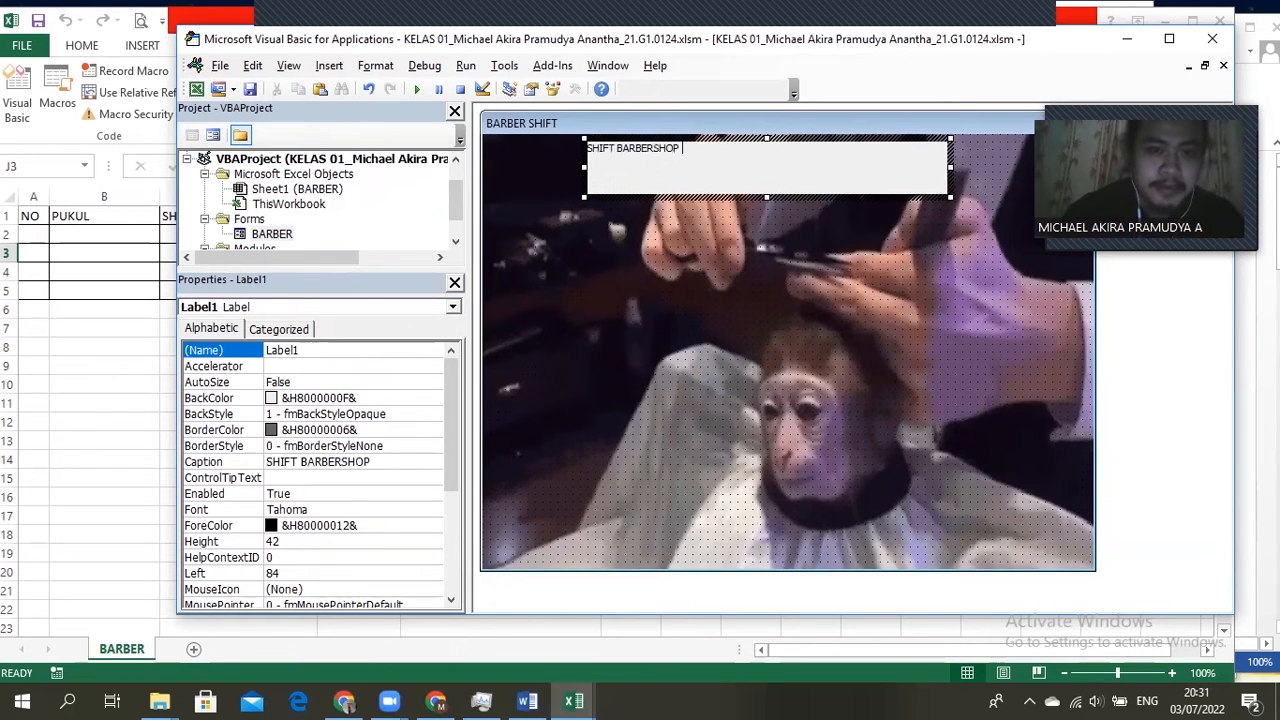
type(" AB")
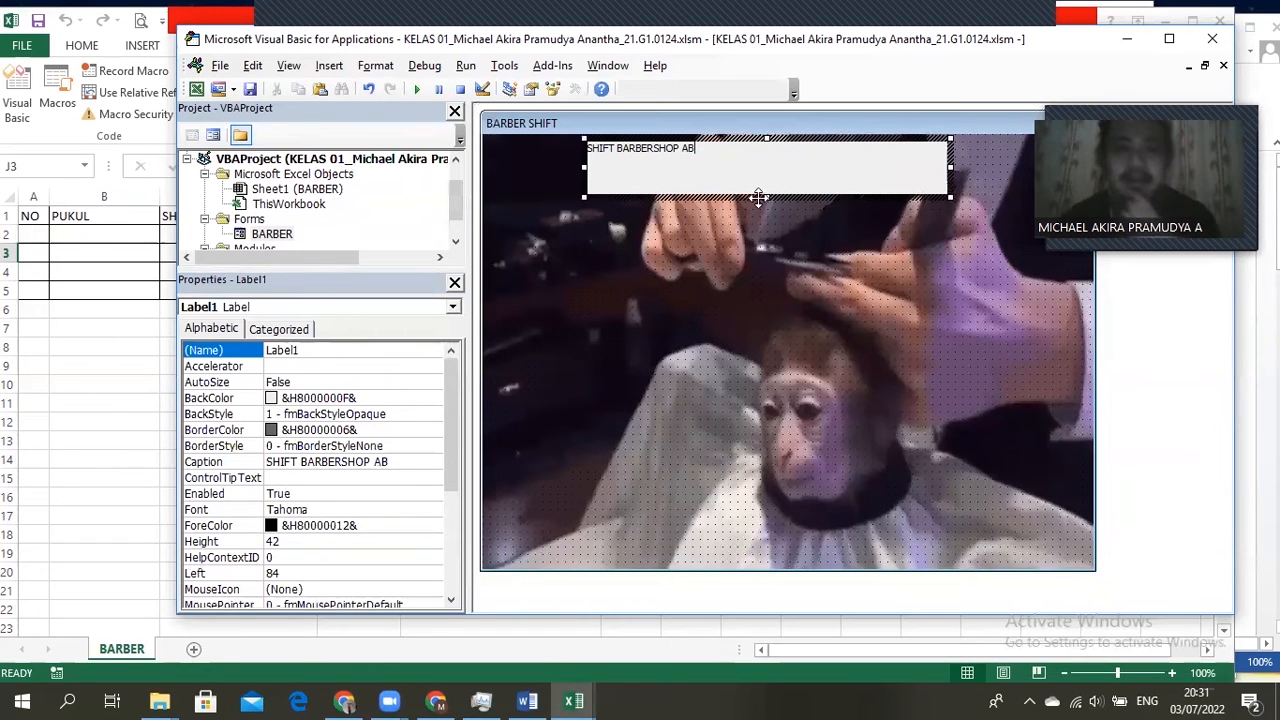
Step: Reduce the label to a height of about 24, narrow it, and move it slightly right and down on the form
left_click_drag(765, 195, 766, 175)
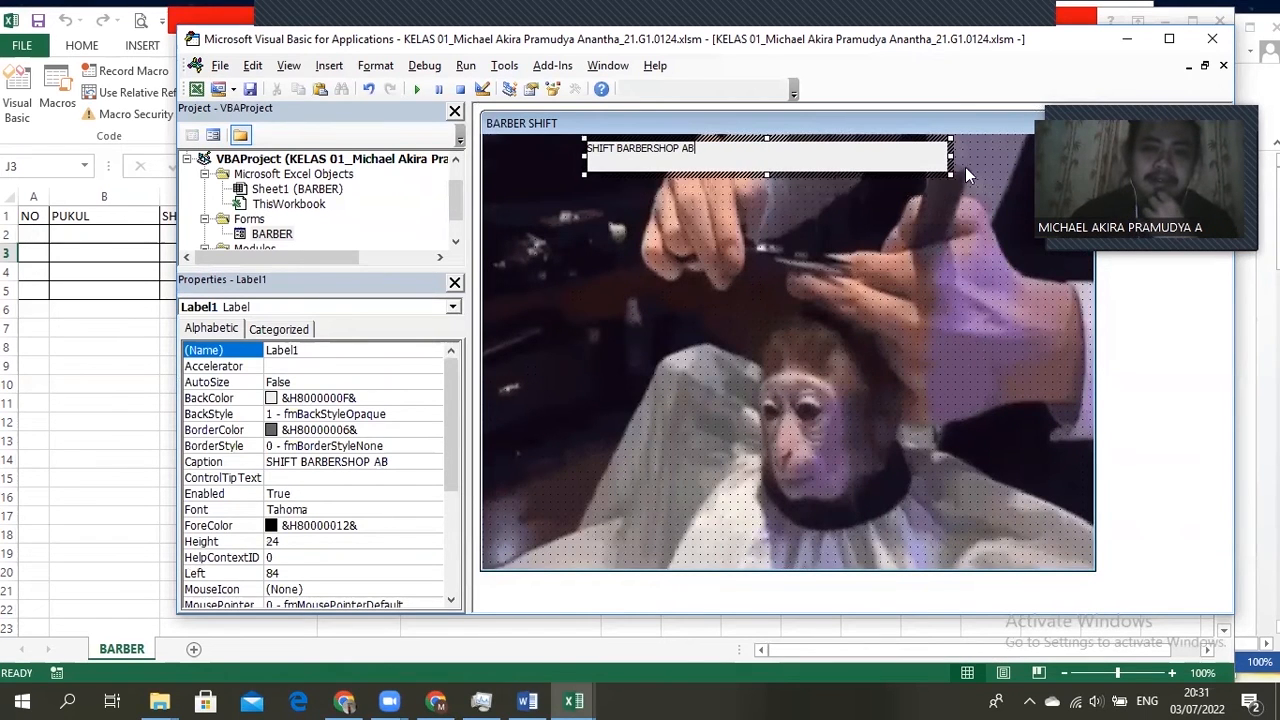
left_click_drag(952, 155, 898, 157)
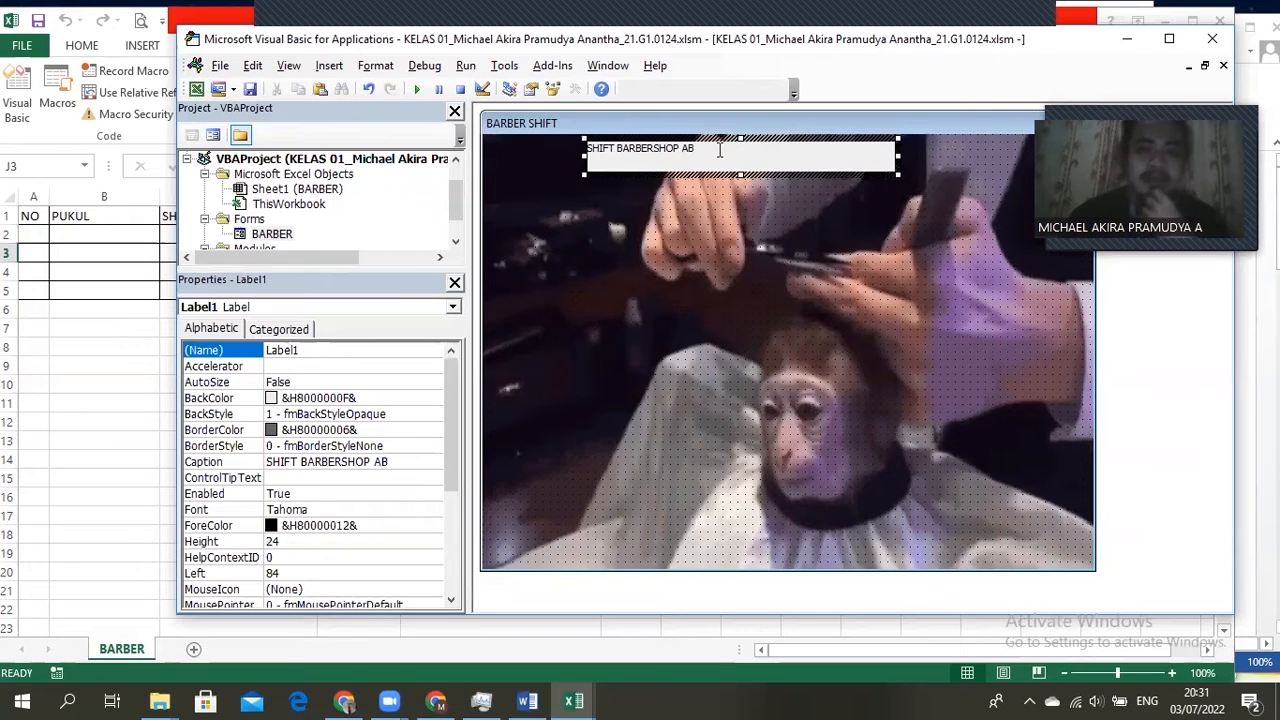
left_click_drag(735, 139, 633, 170)
left_click(736, 163)
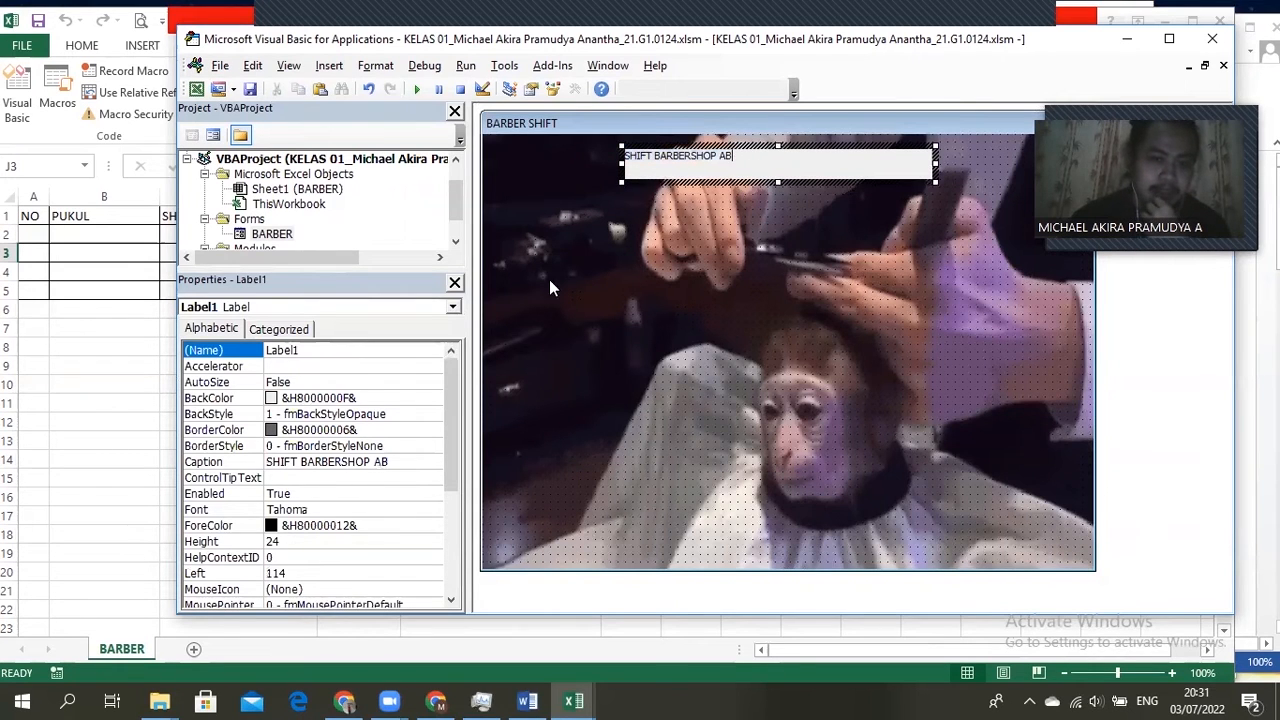
Step: Set the title label's font to Comic Sans MS
left_click(292, 495)
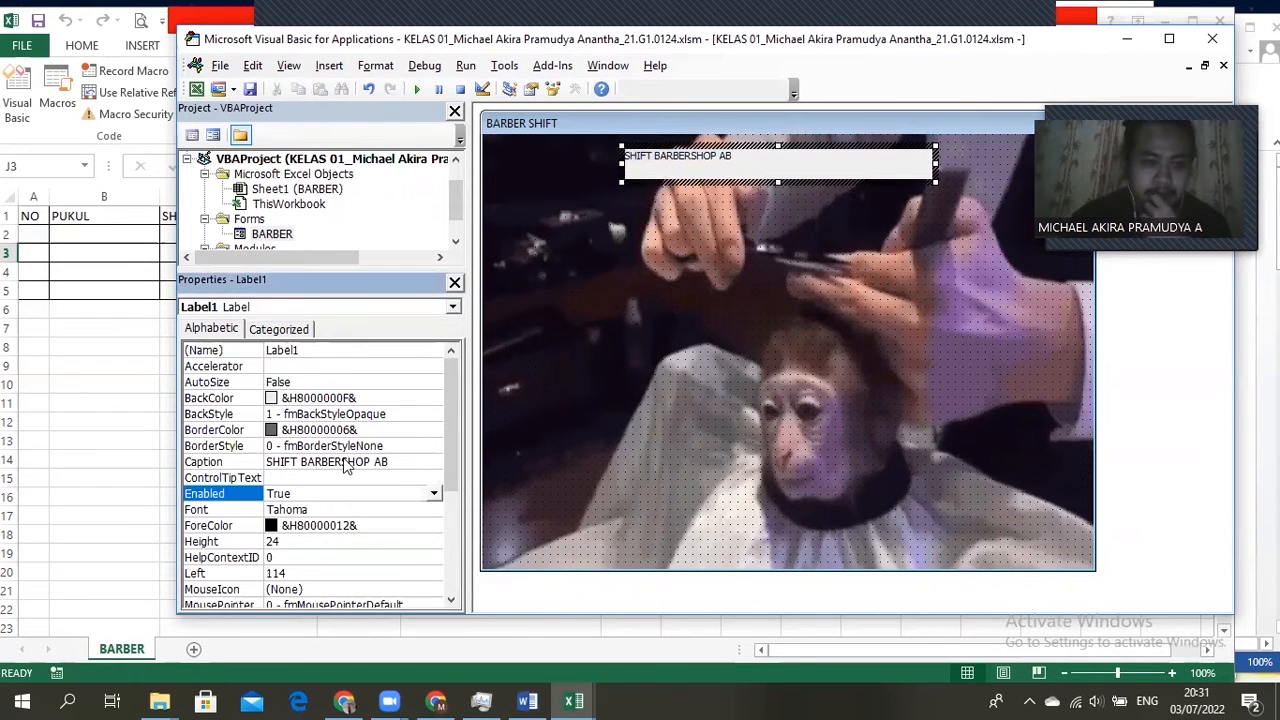
scroll(350, 480, "down", 1)
left_click(444, 463)
left_click(434, 462)
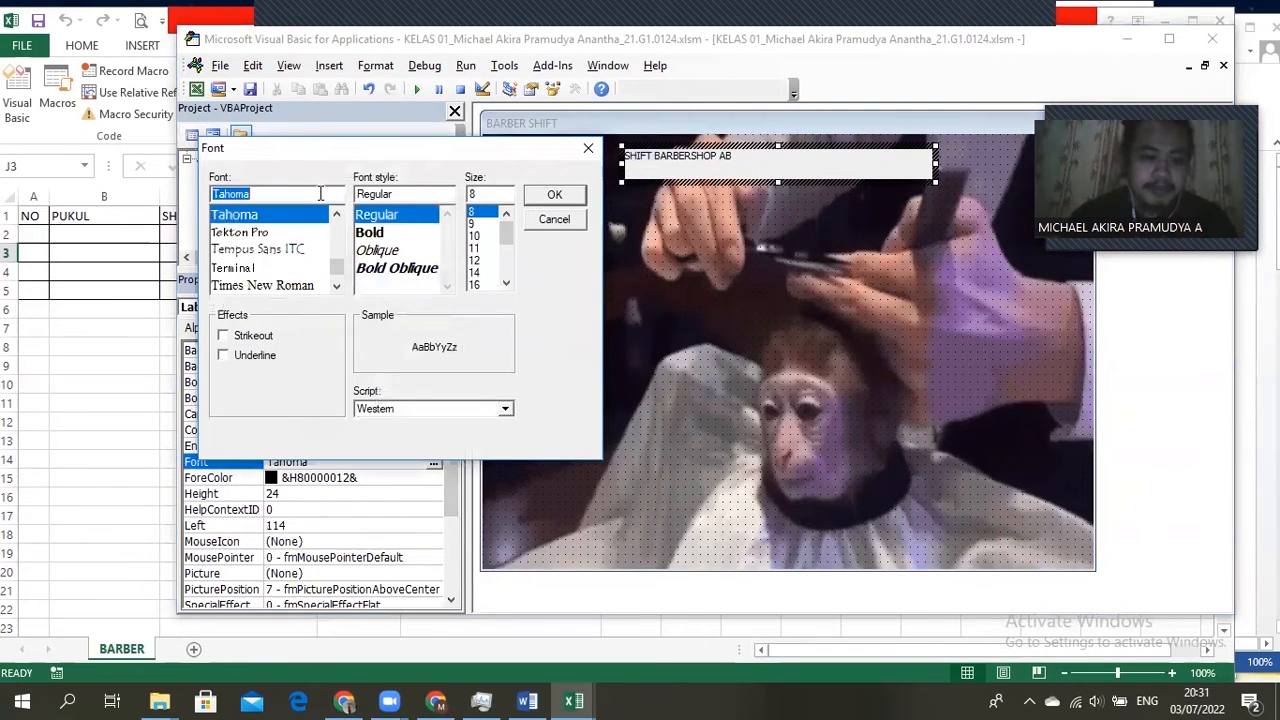
key("BackSpace")
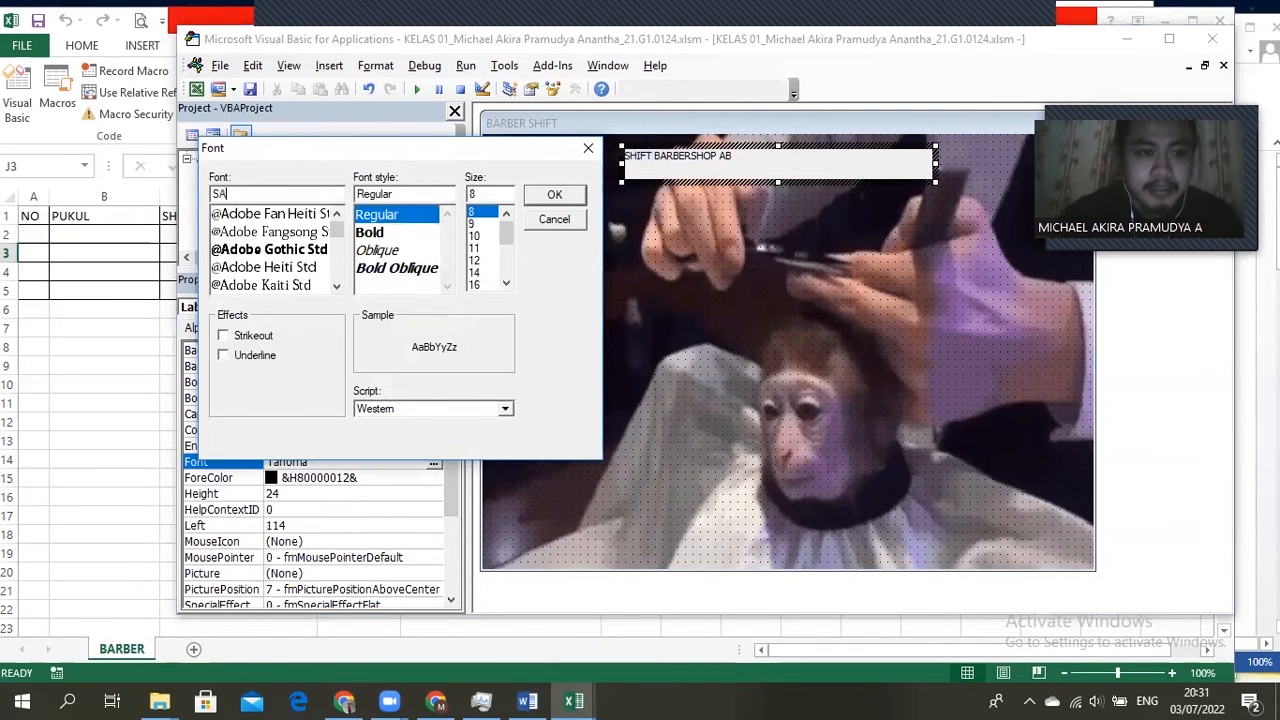
type("COMI")
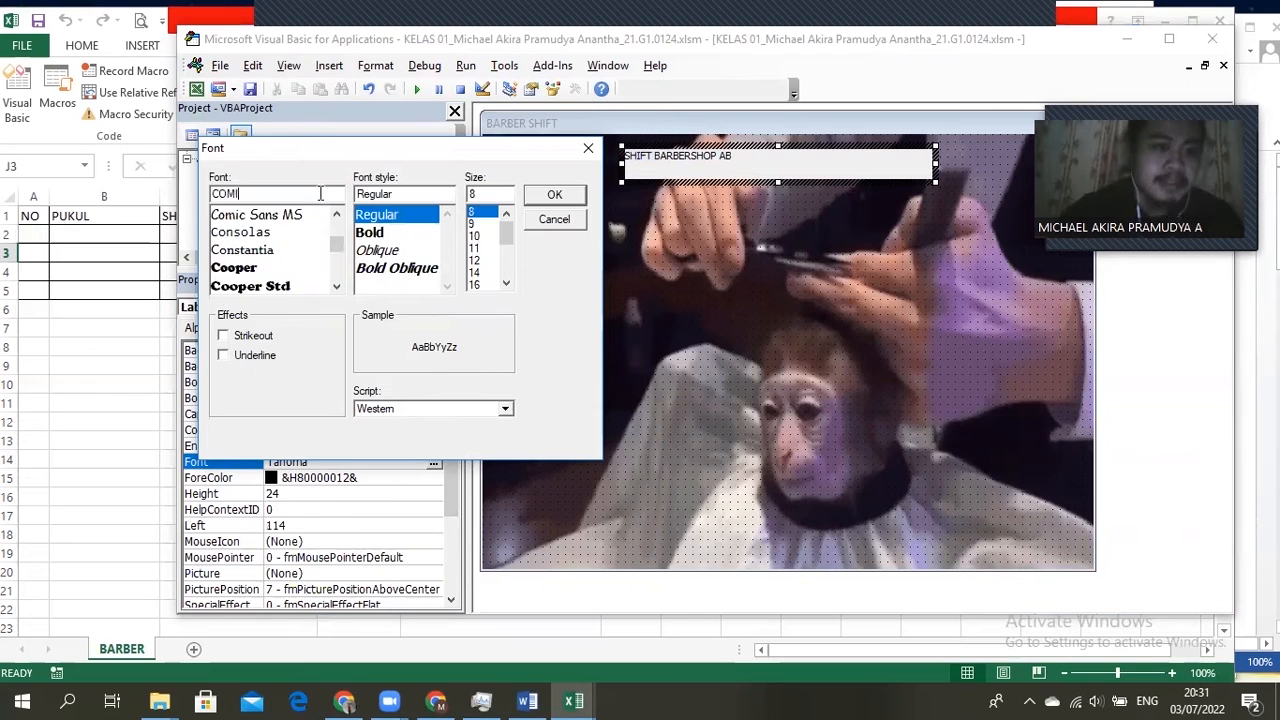
left_click(245, 214)
Step: Set the title label's font size to 22 and apply the font settings
left_click_drag(506, 236, 506, 240)
scroll(488, 270, "down", 3)
left_click(507, 286)
left_click(507, 286)
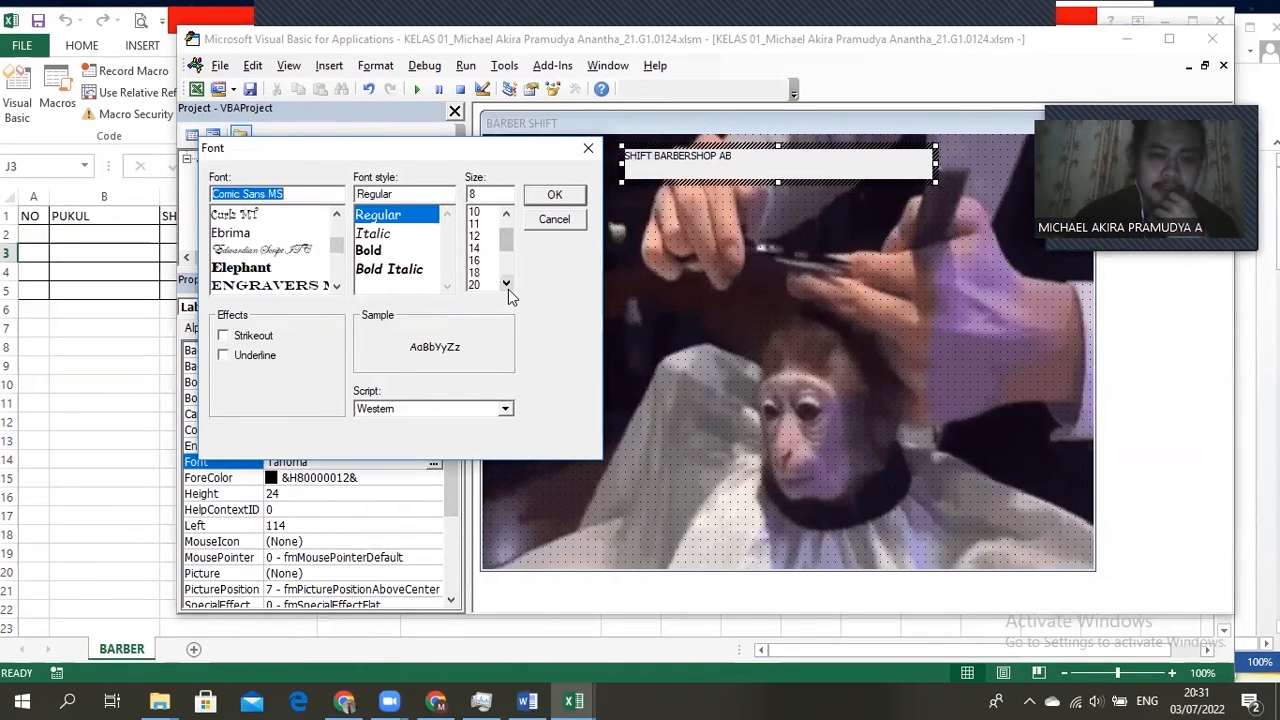
left_click(489, 287)
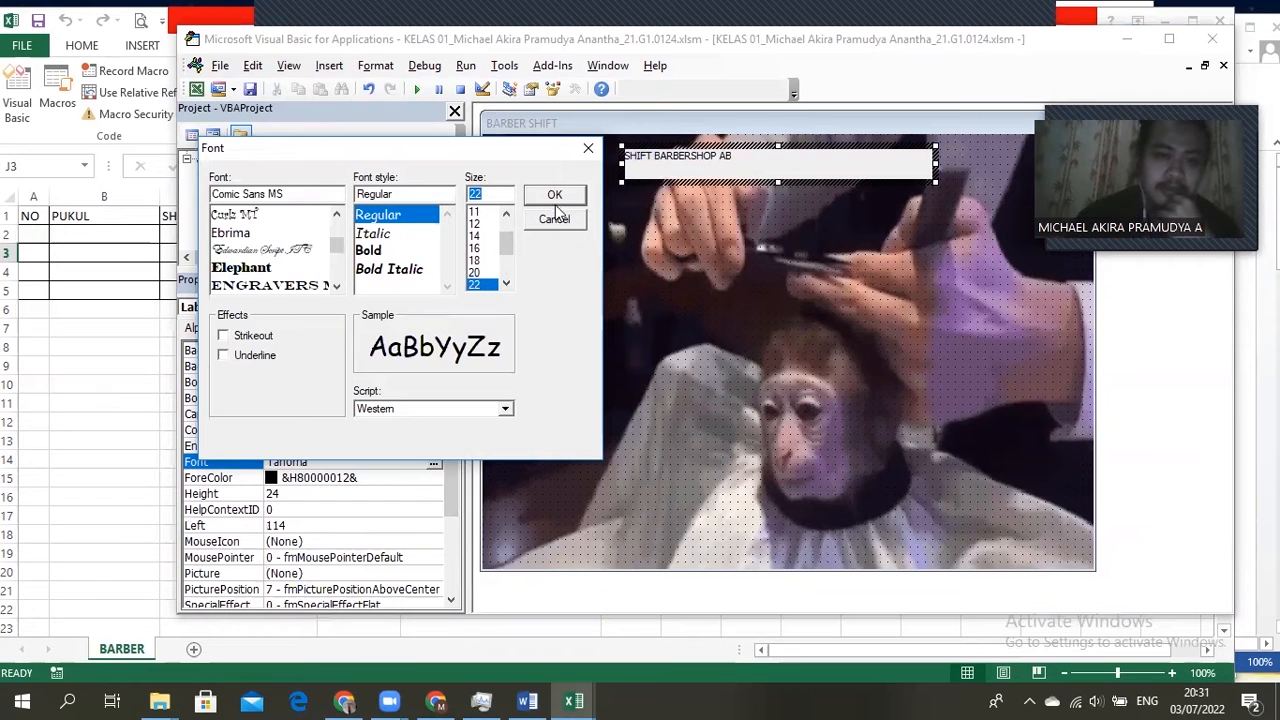
left_click(506, 284)
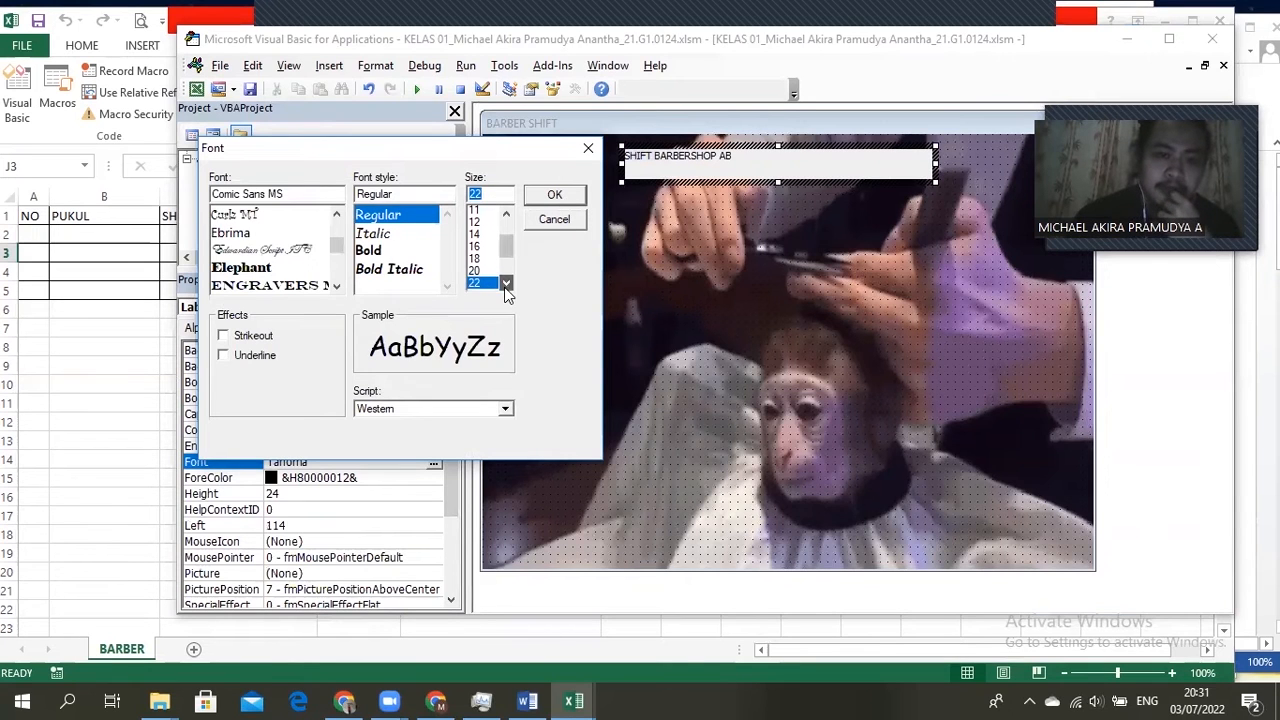
left_click(579, 197)
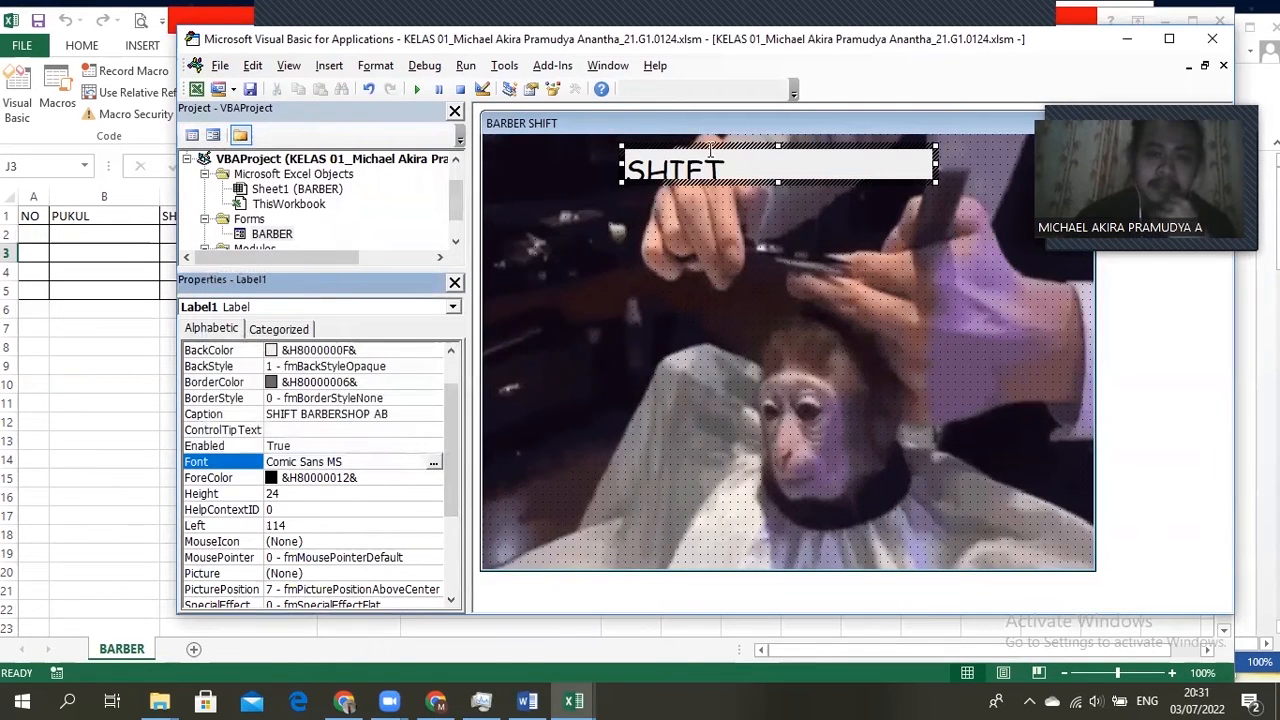
Step: Enlarge the title label to fit its whole caption, with a height of 36, and shift it slightly left to a Left value of 102
left_click_drag(935, 165, 1003, 165)
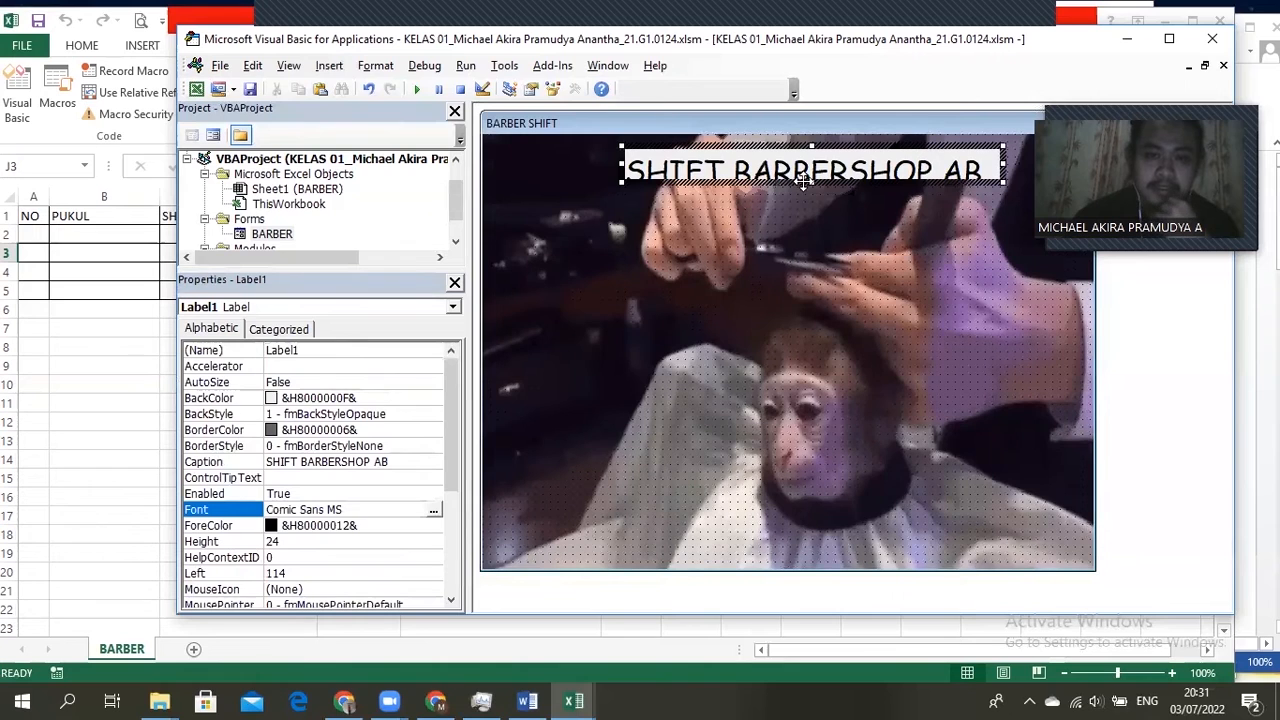
left_click_drag(811, 182, 811, 198)
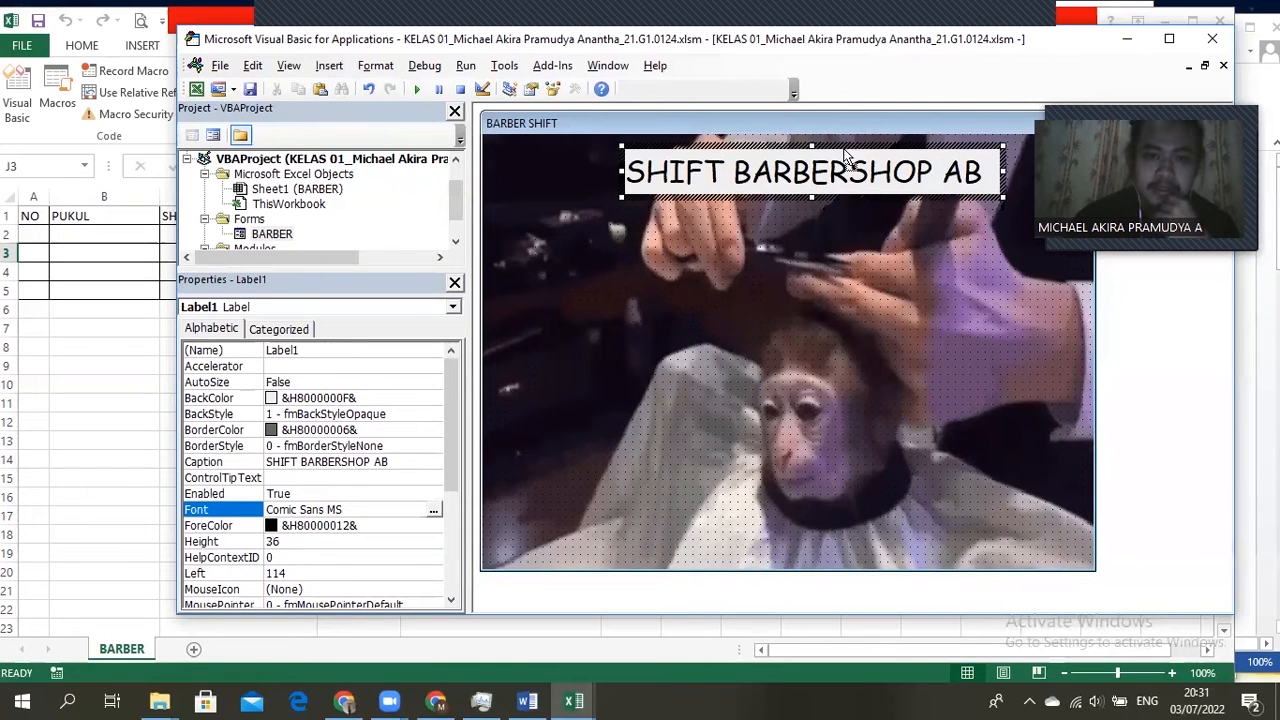
left_click_drag(839, 150, 834, 173)
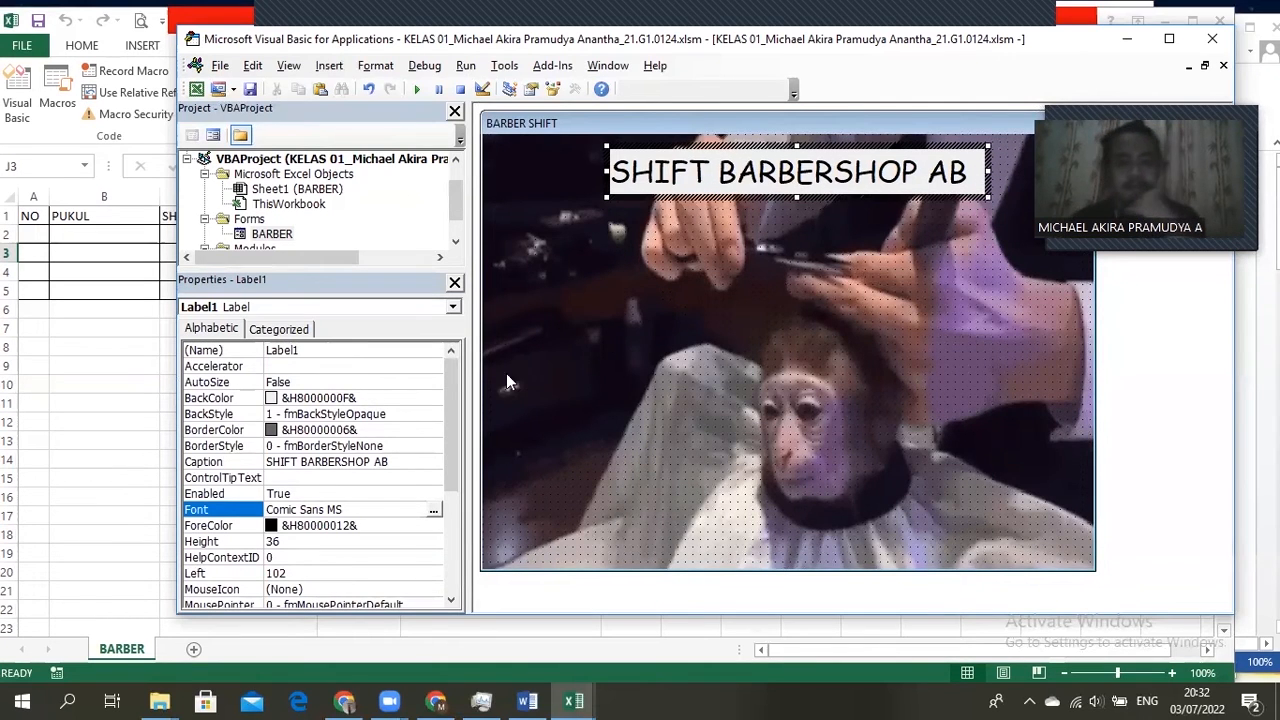
left_click(703, 172)
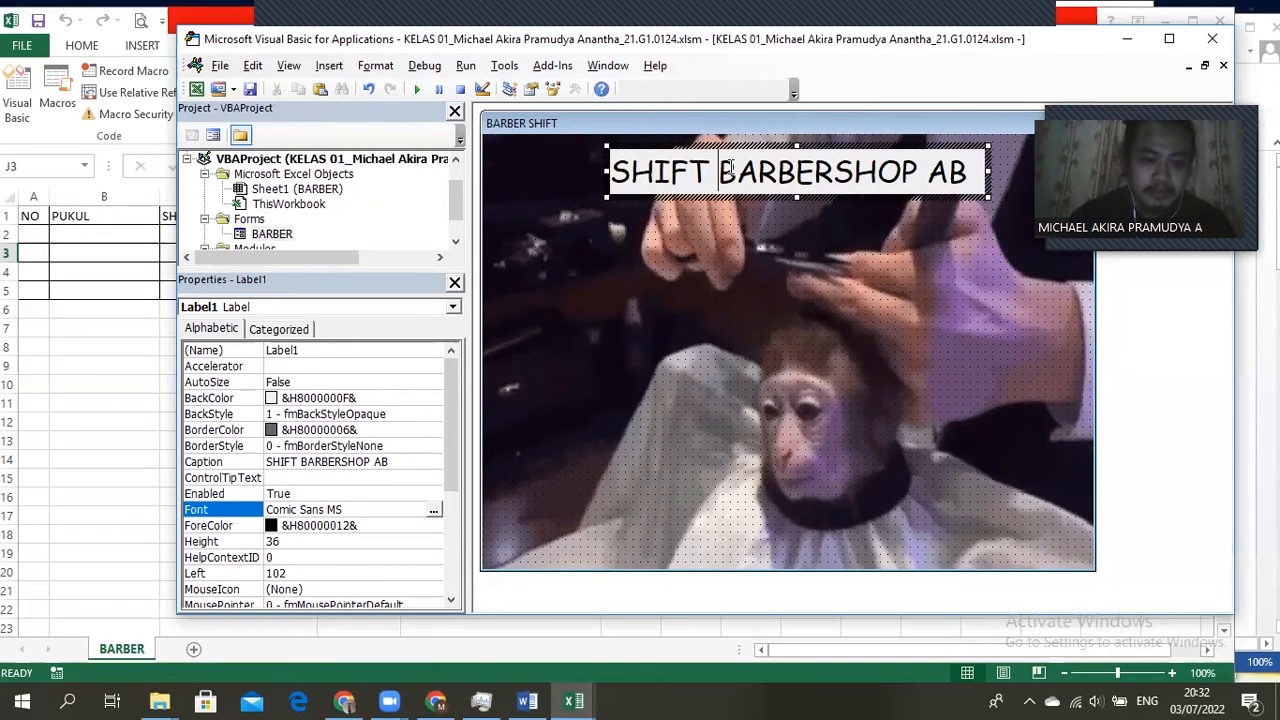
key("ctrl+v")
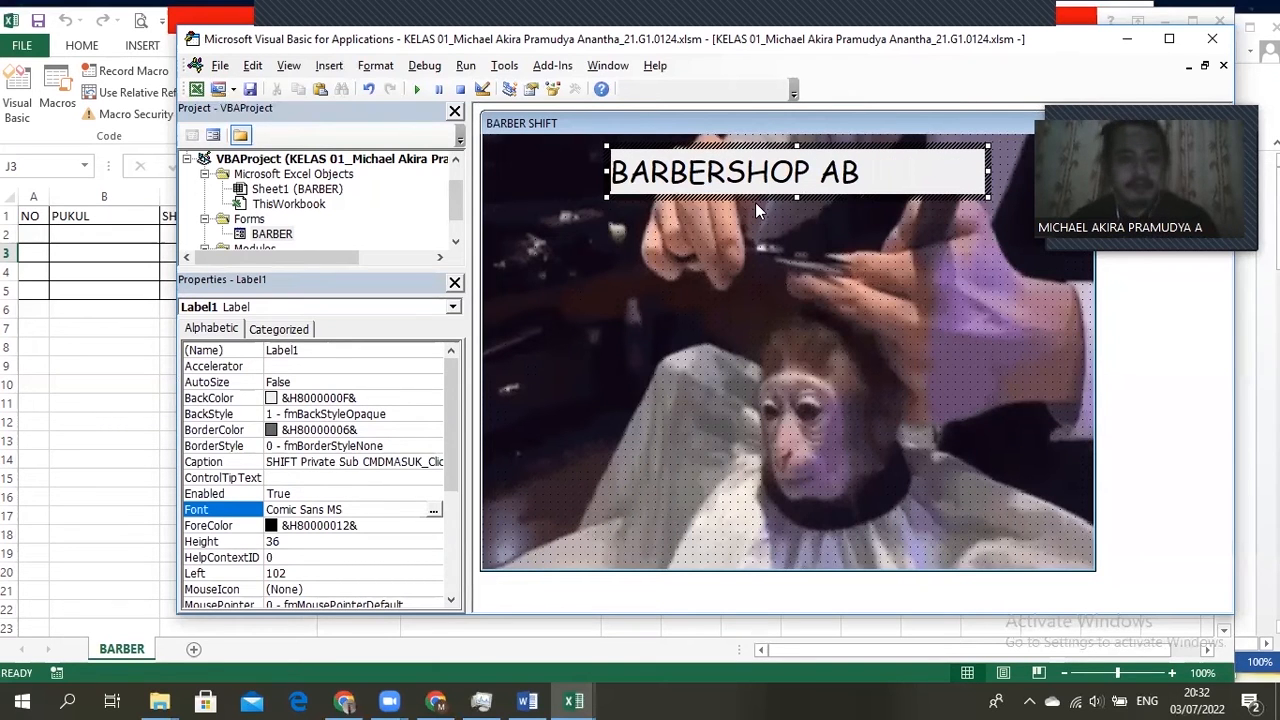
key("ctrl+z")
Step: Duplicate the title label, place the copy below it near the form's left edge at Left 6, and narrow it to less than half its width
left_click(810, 237)
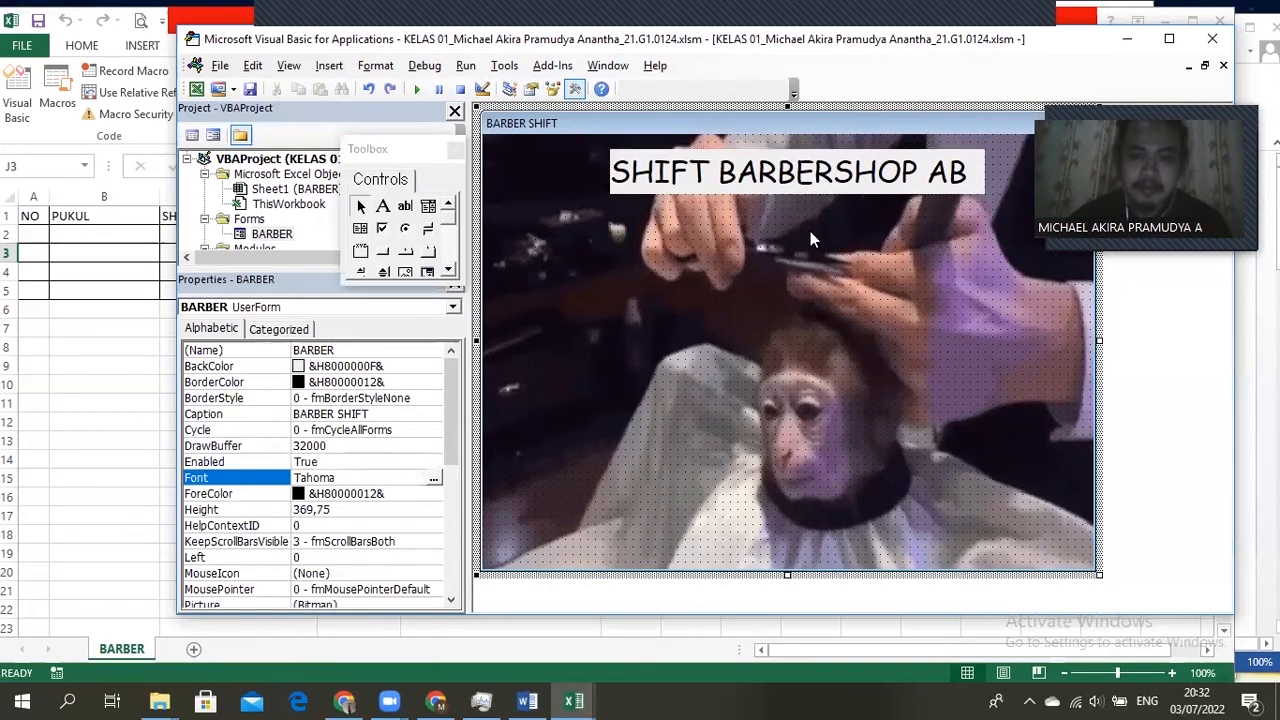
left_click(770, 166)
key("ctrl+c")
key("ctrl+v")
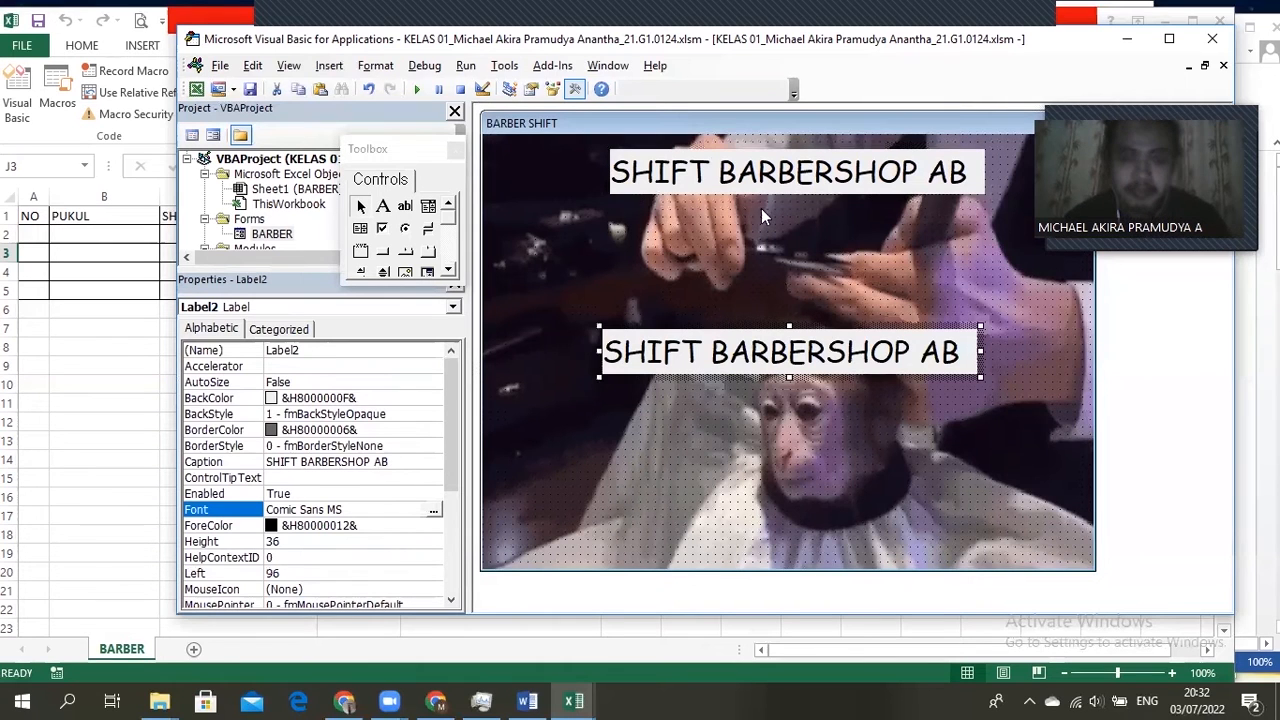
left_click_drag(820, 350, 712, 224)
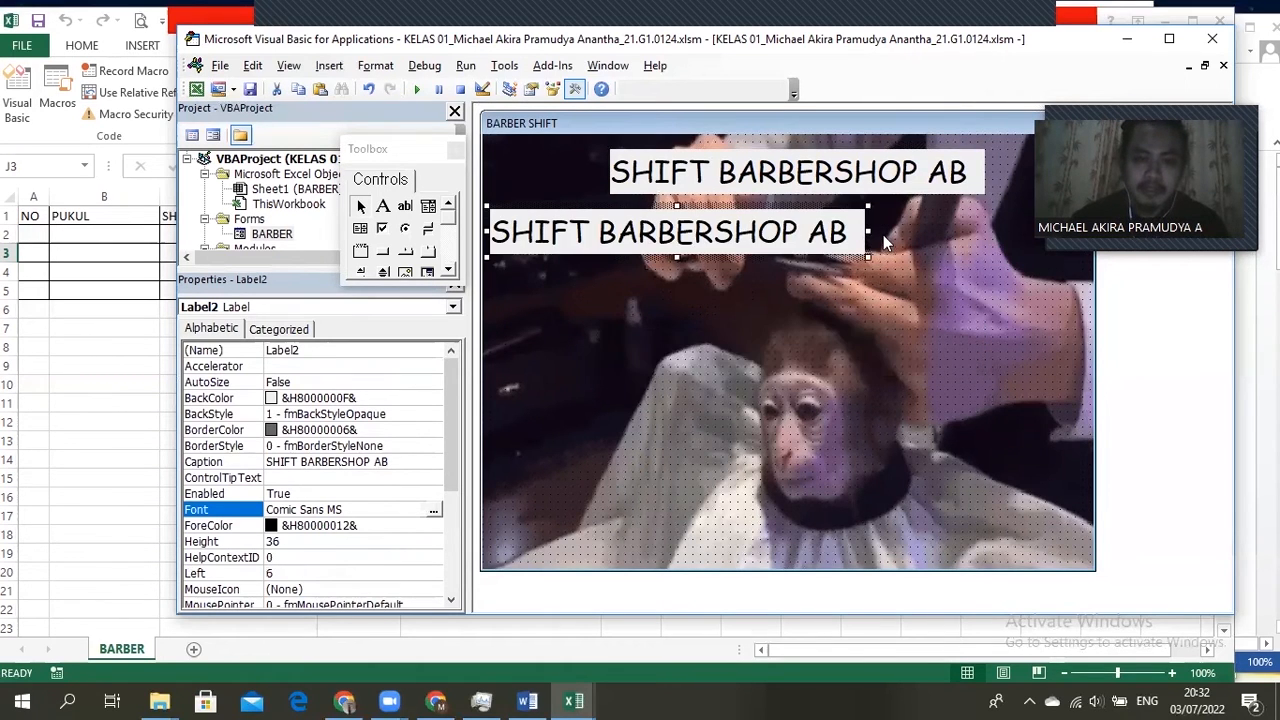
left_click_drag(872, 235, 663, 257)
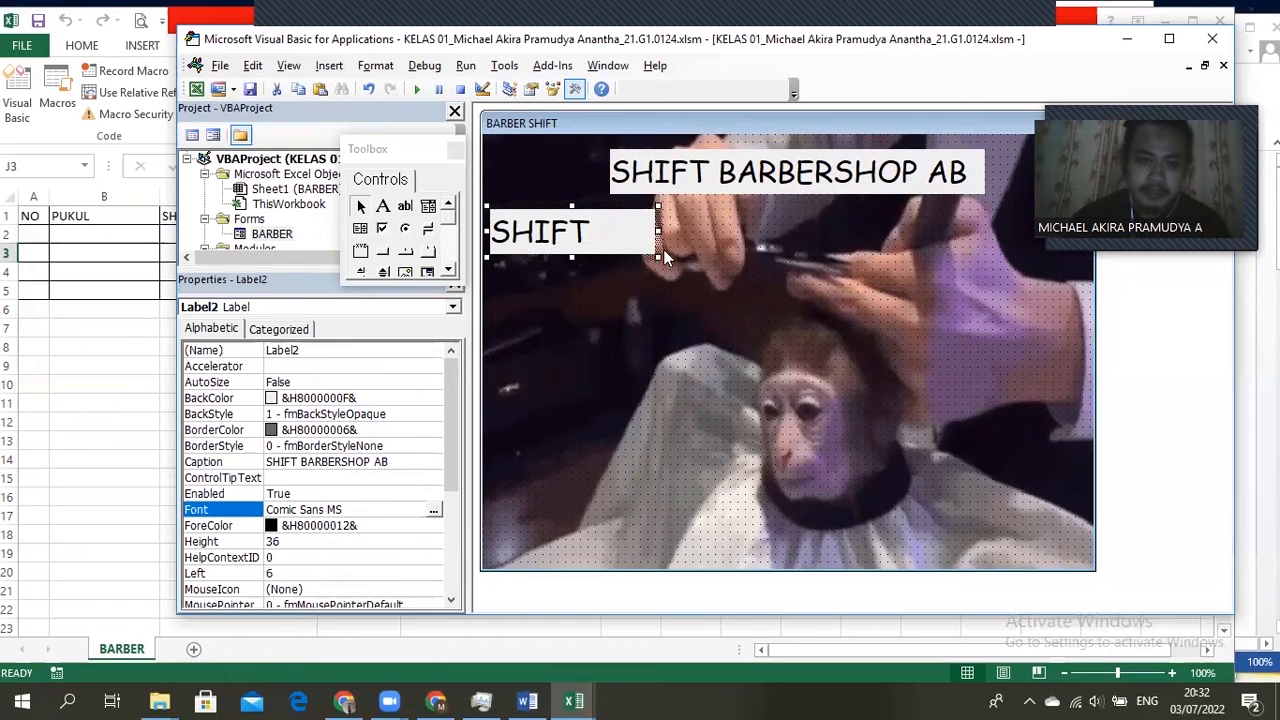
Step: Change the narrowed label's caption to "NO"
double_click(600, 228)
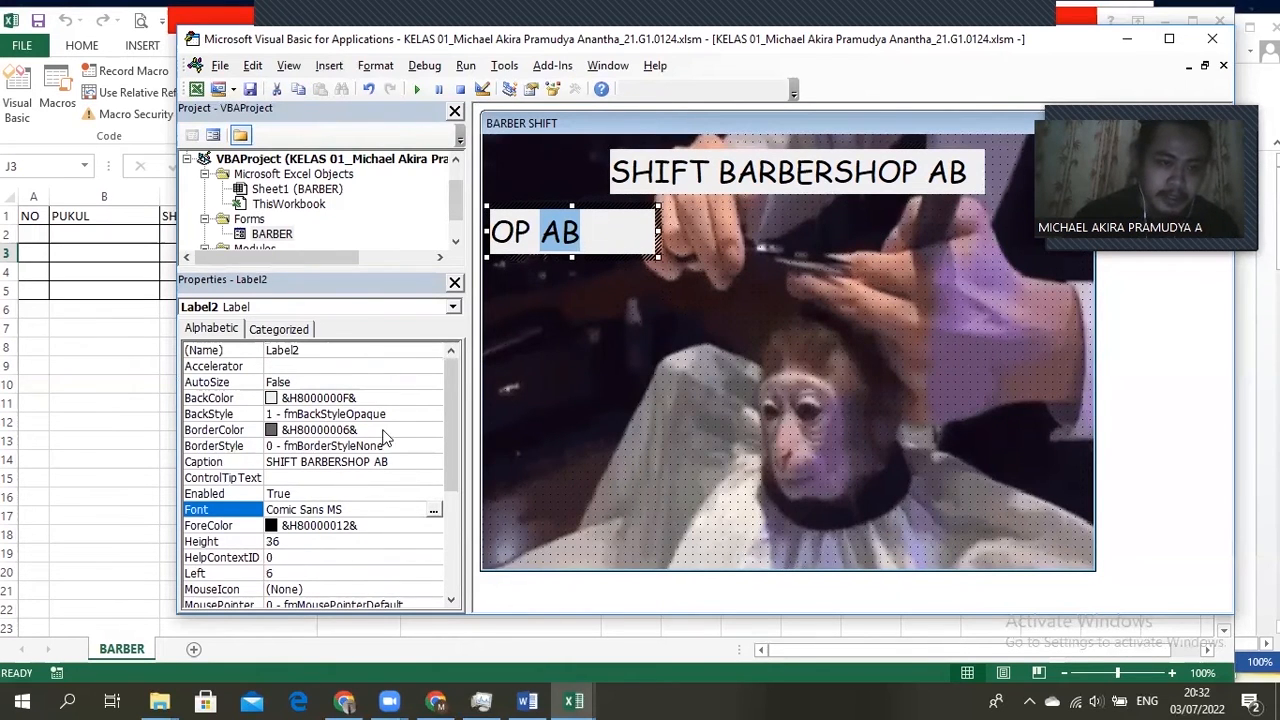
left_click(390, 461)
left_click_drag(390, 461, 264, 461)
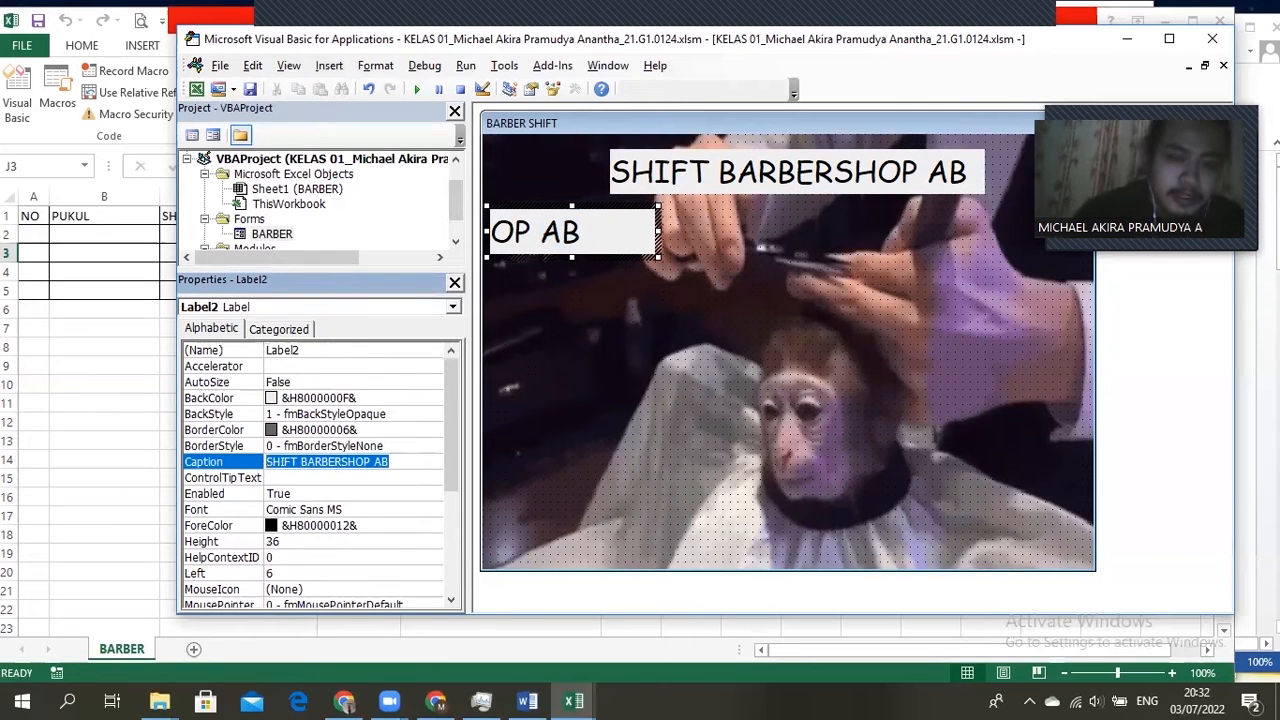
type("NO")
key("Return")
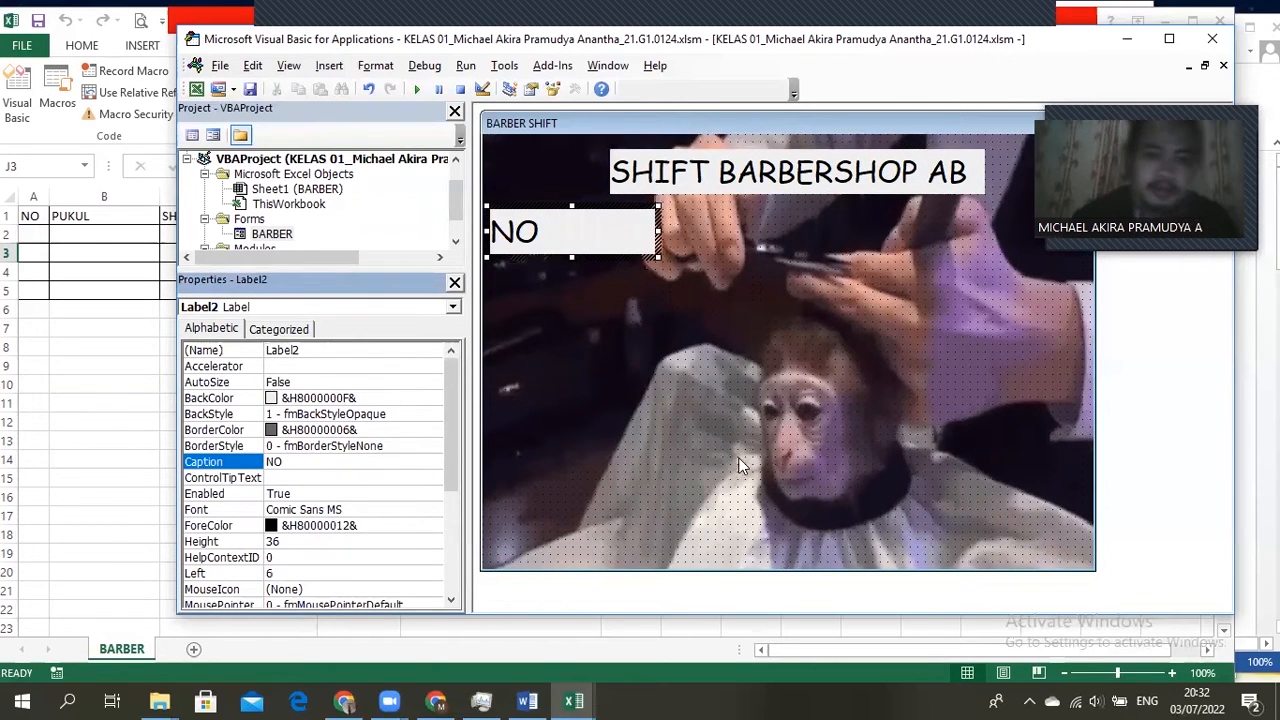
Step: Duplicate the NO label several times and place one copy directly beneath the original, aligned at Left 6
left_click(611, 251)
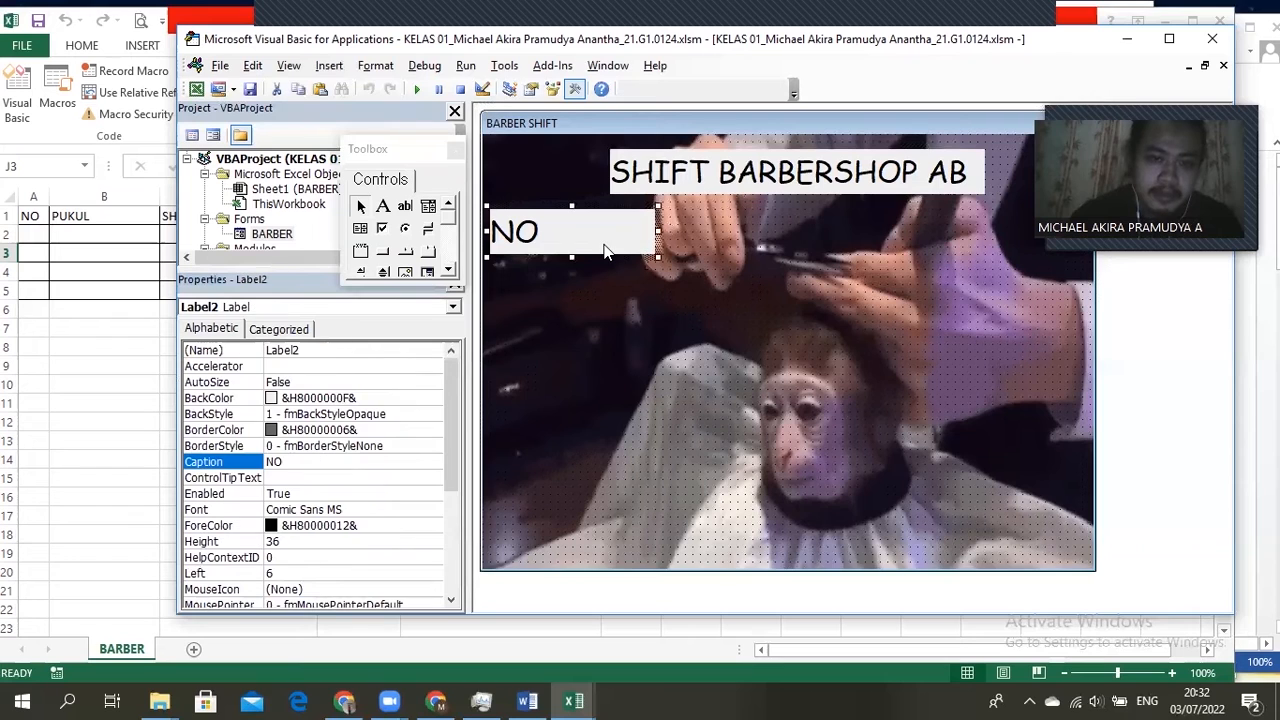
key("ctrl+c")
key("ctrl+v")
key("ctrl+v")
key("ctrl+v")
left_click_drag(793, 347, 588, 290)
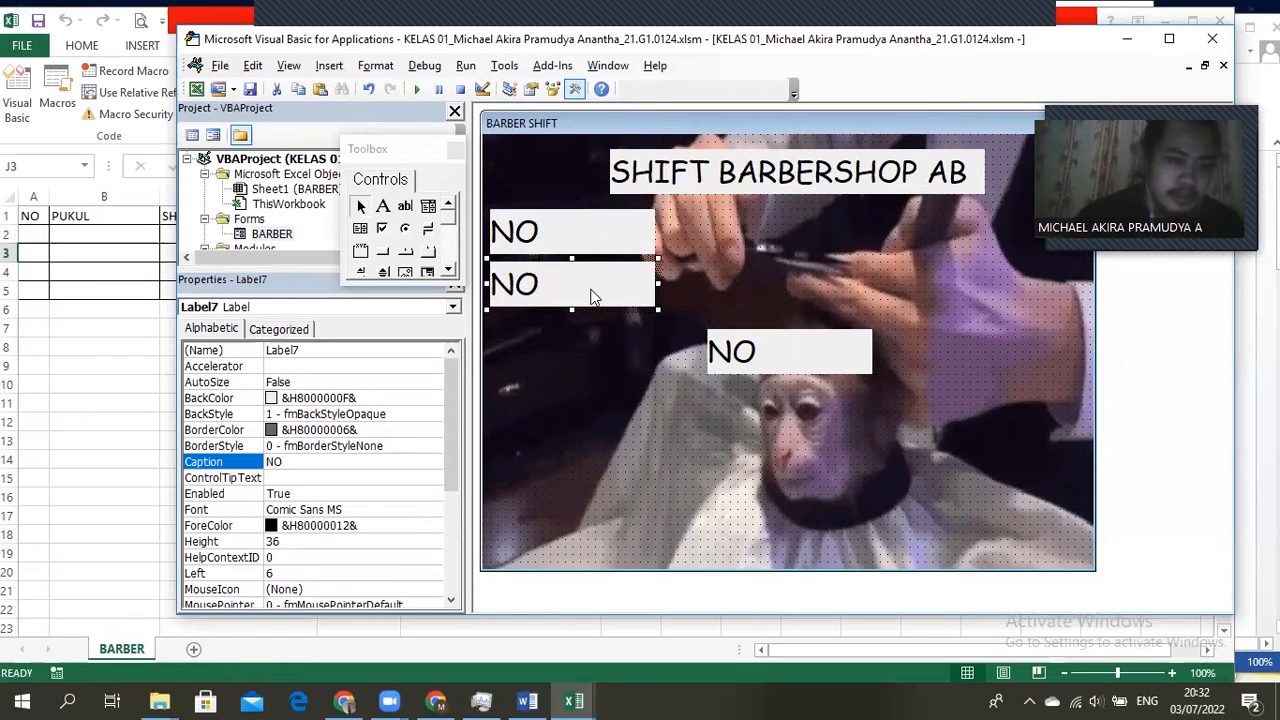
Step: Change the caption of the copy beneath the NO label to "PUKUL"
left_click(591, 297)
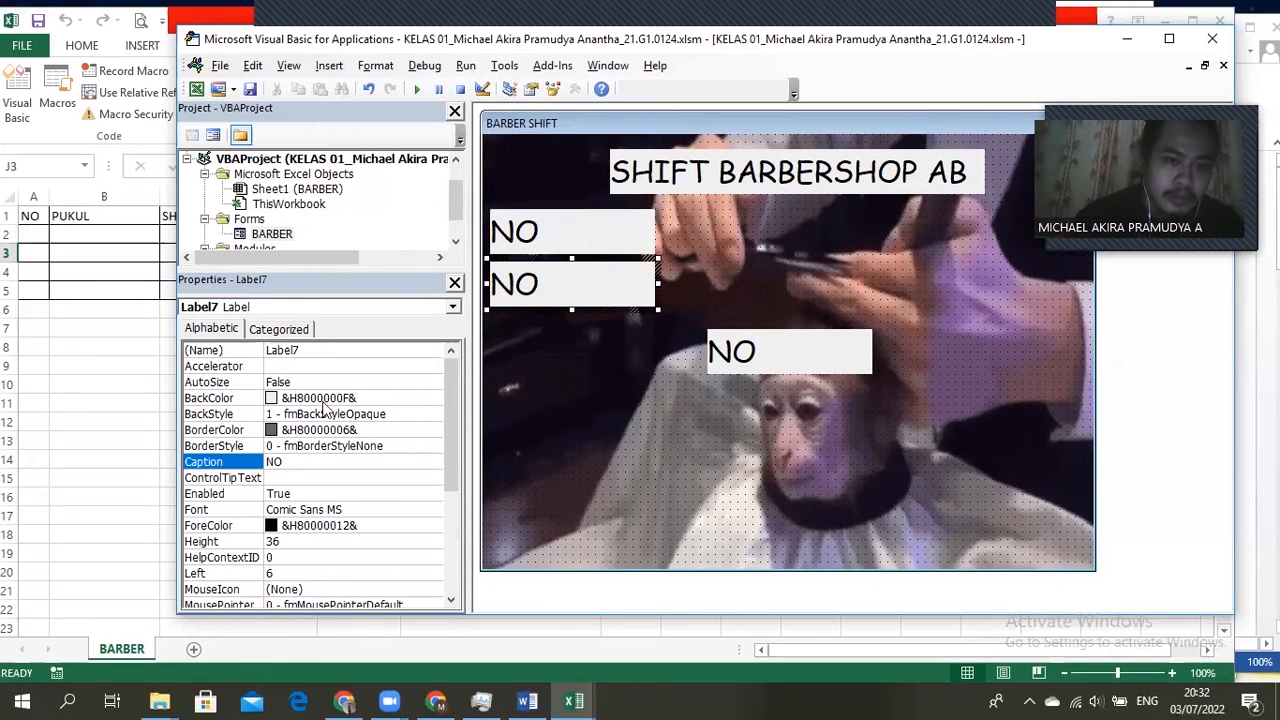
left_click(306, 463)
key("BackSpace")
key("BackSpace")
type("PUKU")
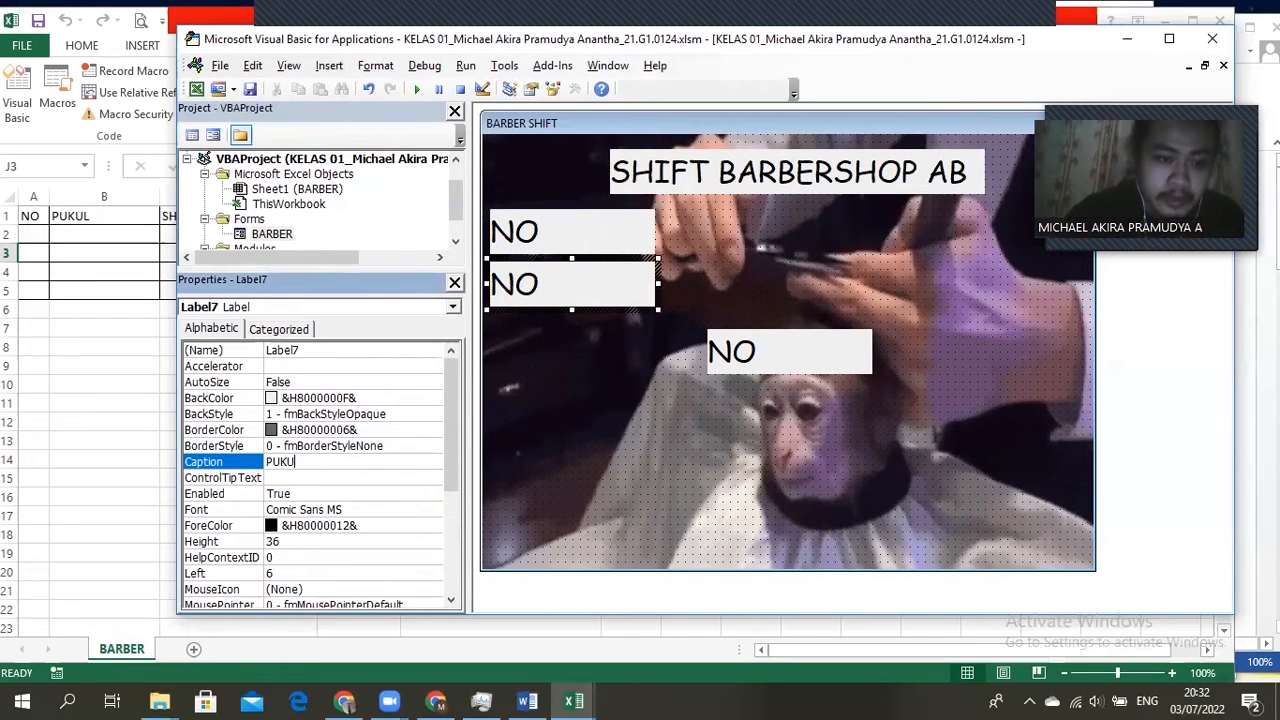
key("Return")
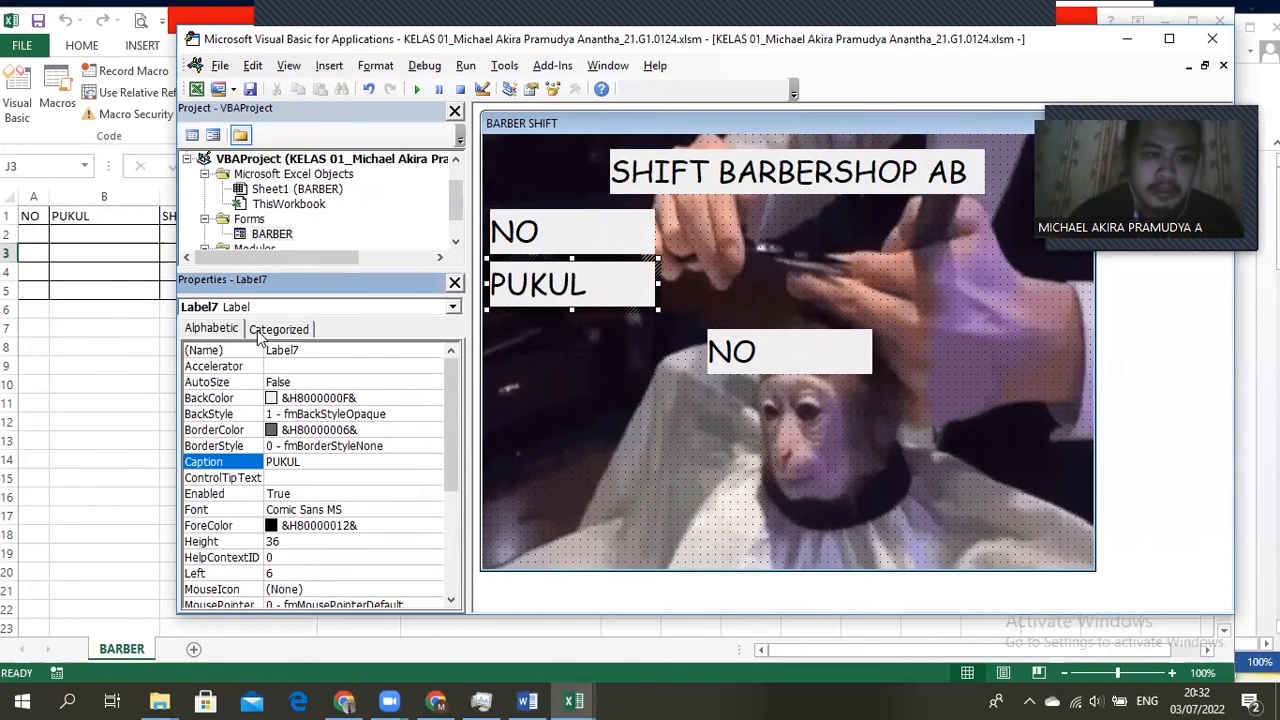
Step: Check the BARBER sheet's column headings, place another NO copy directly below PUKUL, and caption it "SHIFT"
left_click(140, 322)
left_click(594, 697)
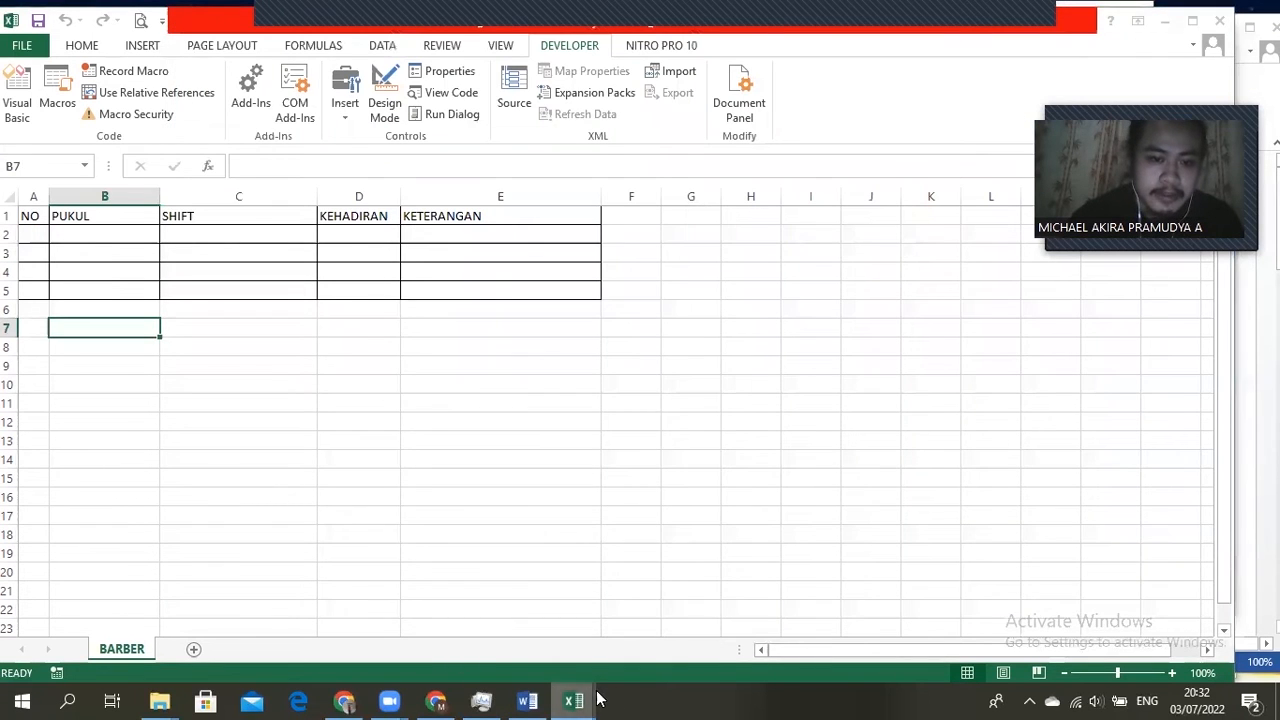
left_click(672, 618)
left_click(757, 358)
left_click_drag(803, 343, 587, 334)
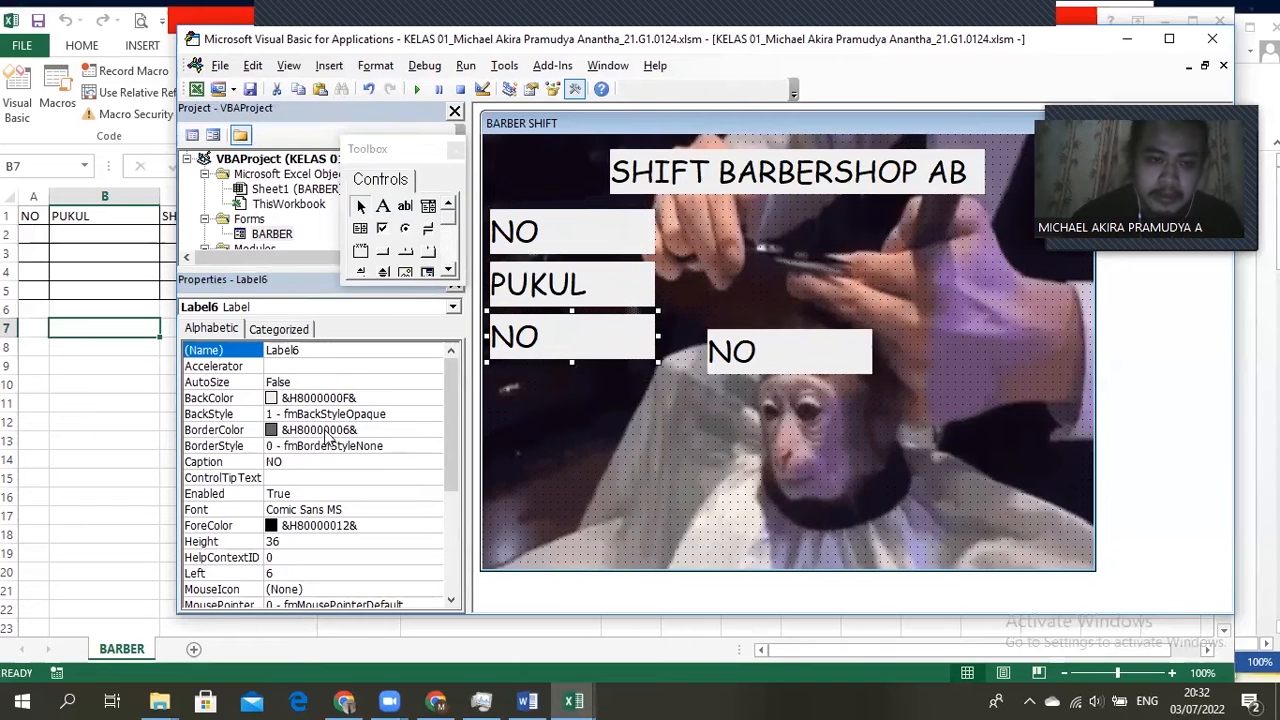
left_click(233, 462)
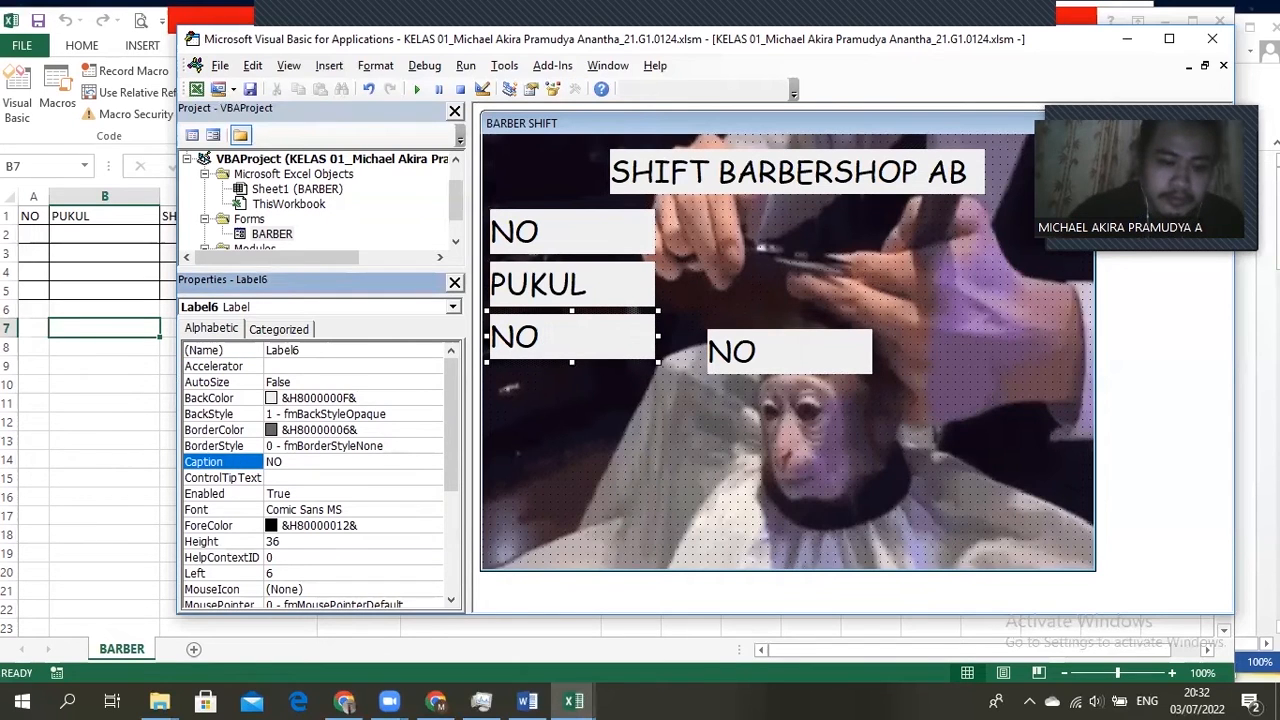
type("SHIFT")
key("Return")
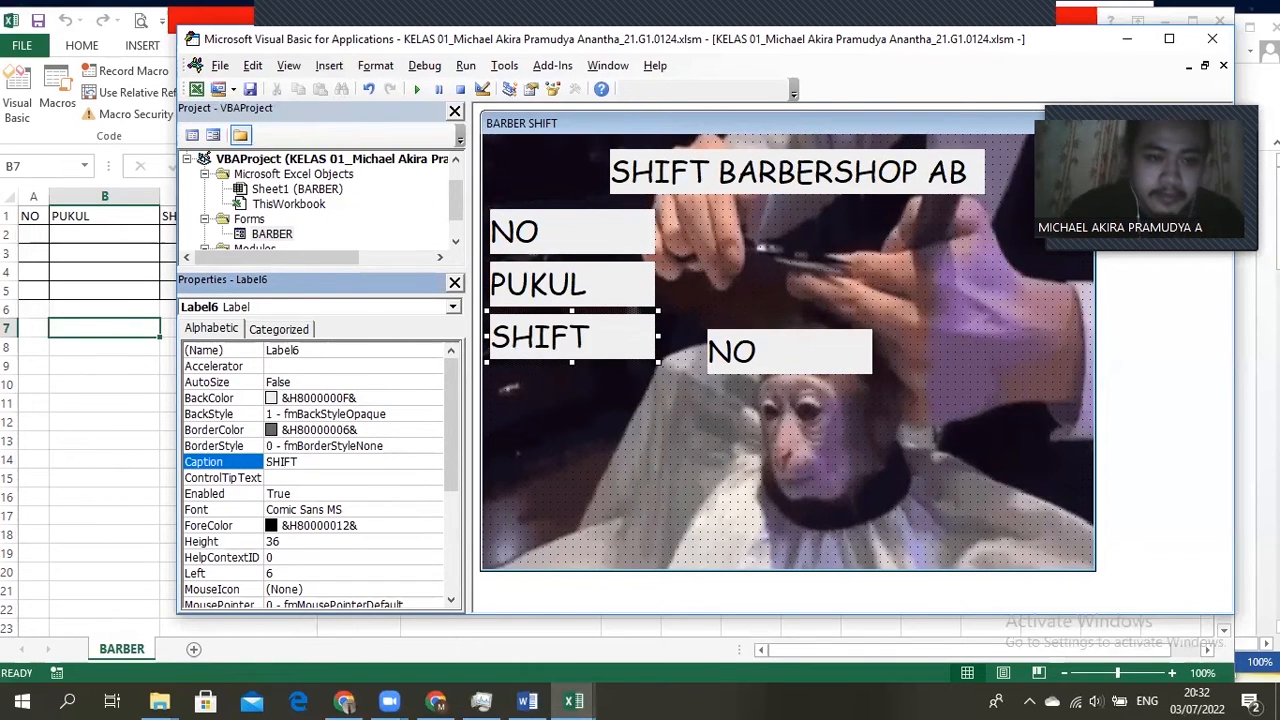
Step: Check the BARBER sheet's next heading, place another NO copy directly below SHIFT, and caption it "KEHADIRAN"
left_click(62, 328)
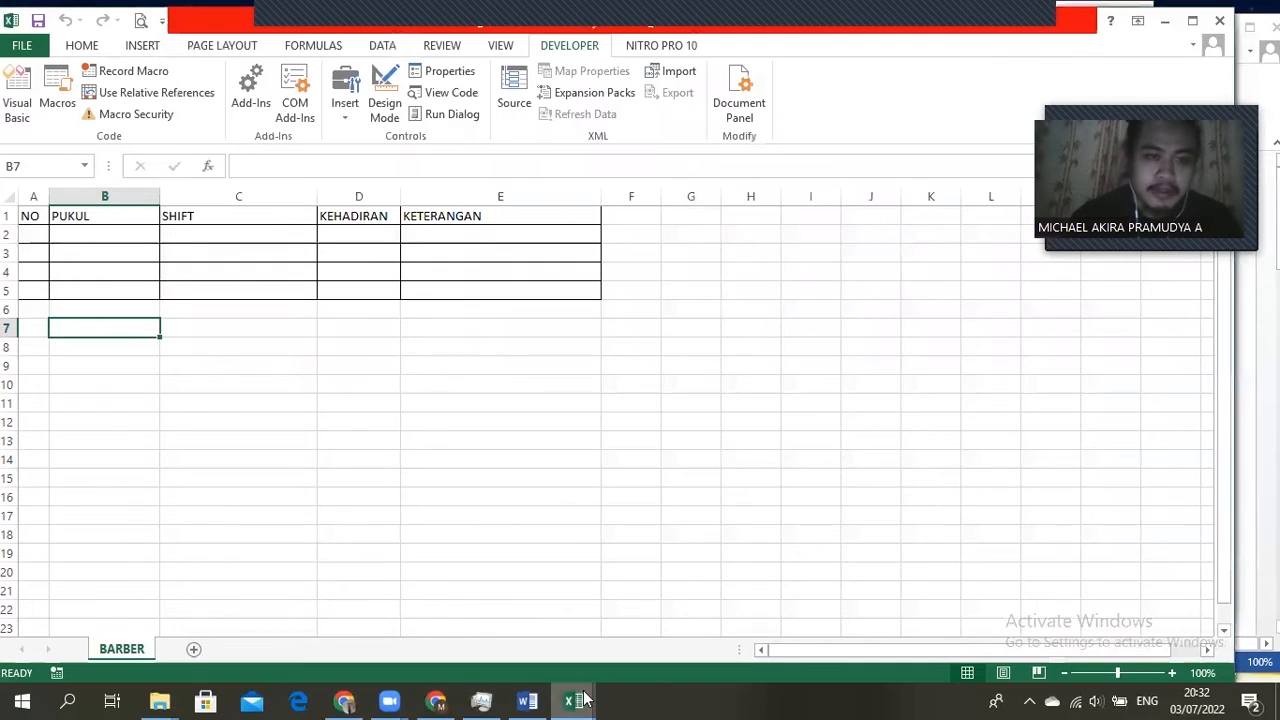
mouse_move(574, 701)
left_click(668, 600)
left_click(800, 352)
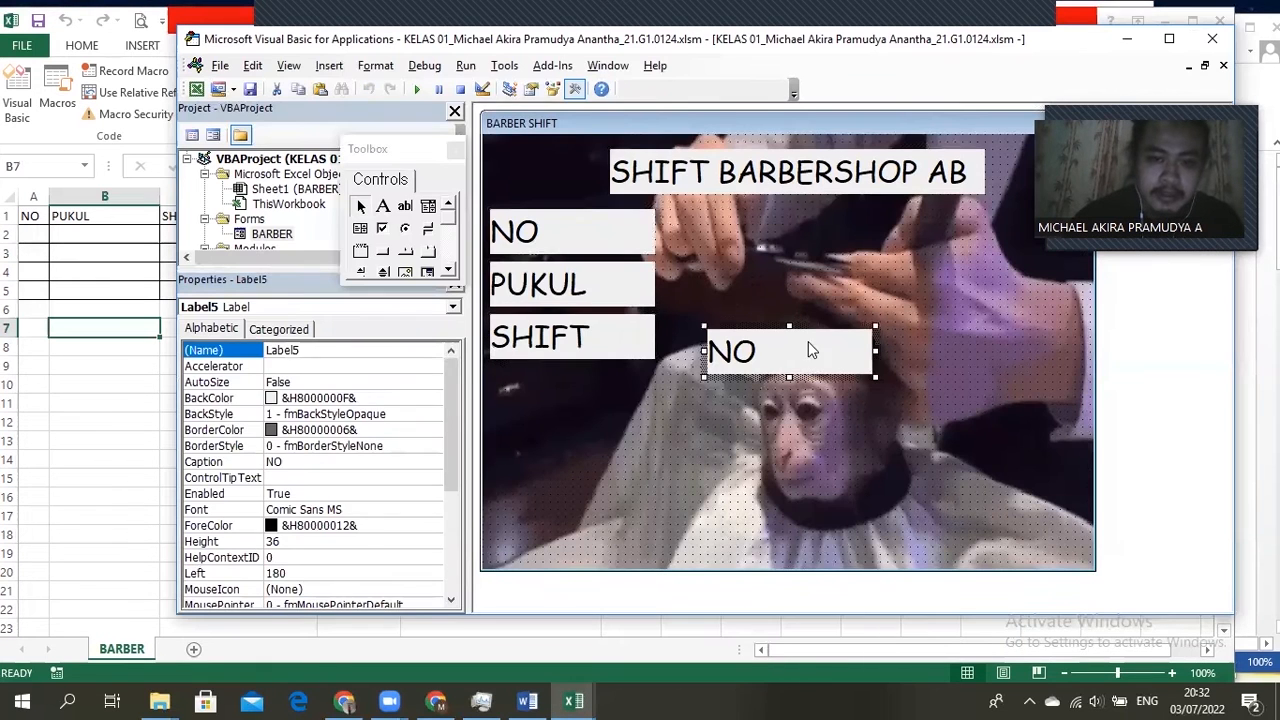
mouse_move(572, 397)
left_mouse_down()
mouse_move(602, 395)
mouse_move(588, 393)
left_mouse_up()
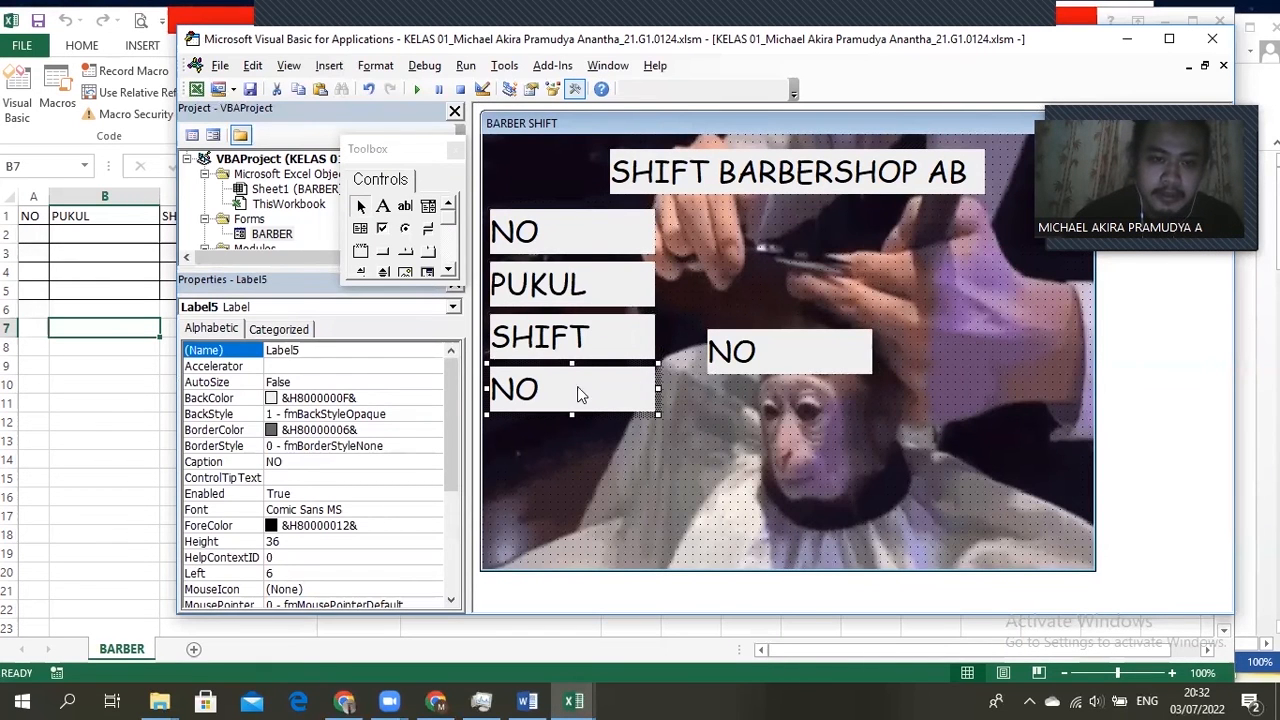
left_click(230, 462)
type("KEHADIRAN")
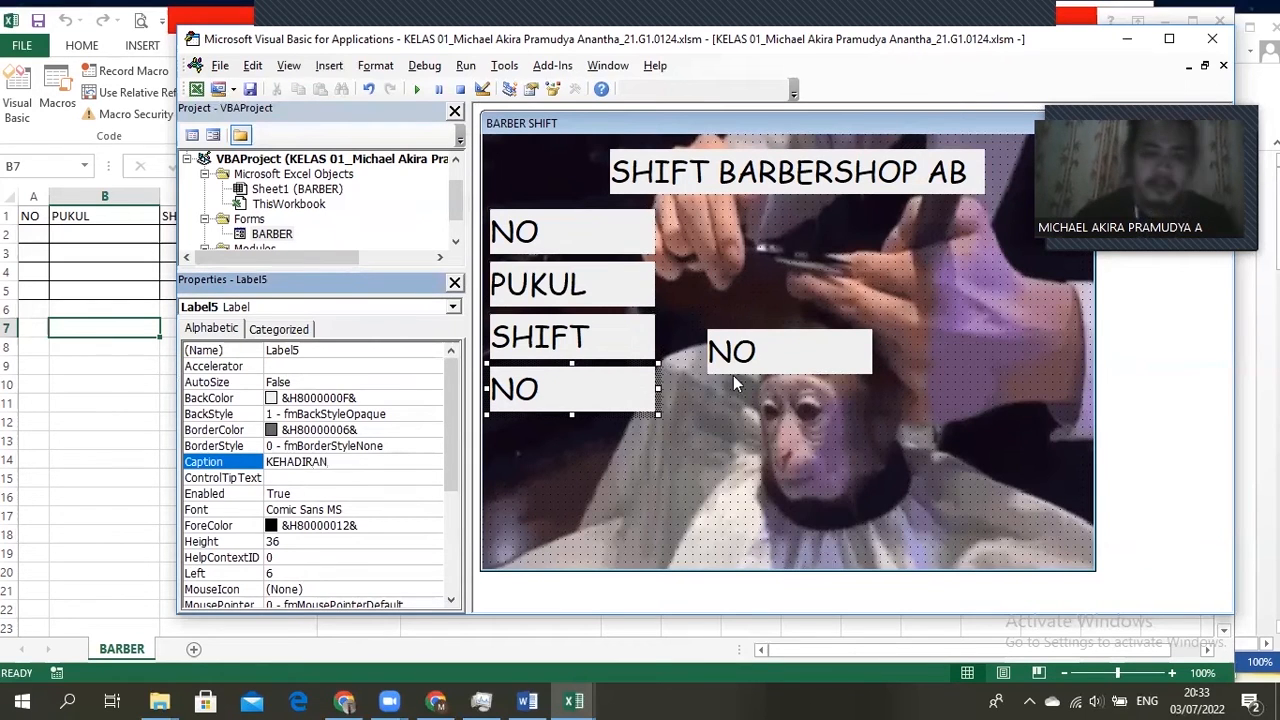
Step: Check the BARBER sheet's next heading and place another NO copy directly below the KEHADIRAN label
left_click(814, 352)
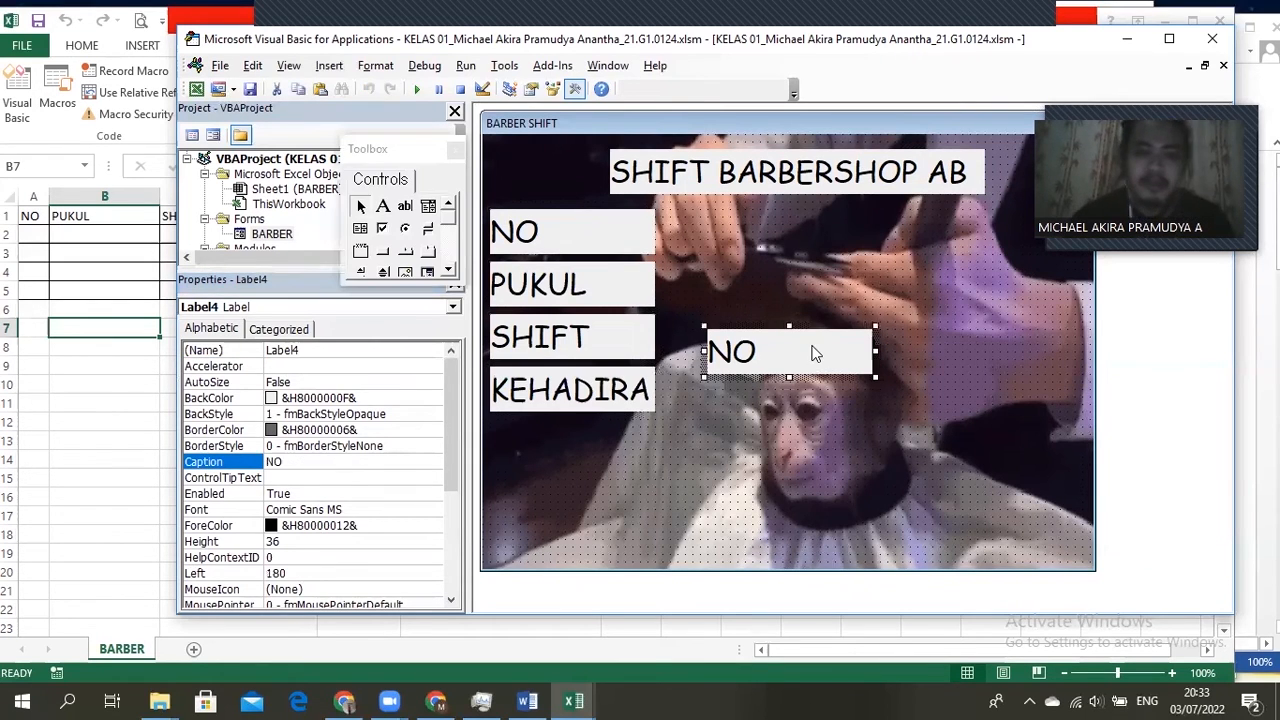
left_click(106, 350)
mouse_move(573, 700)
left_click(660, 620)
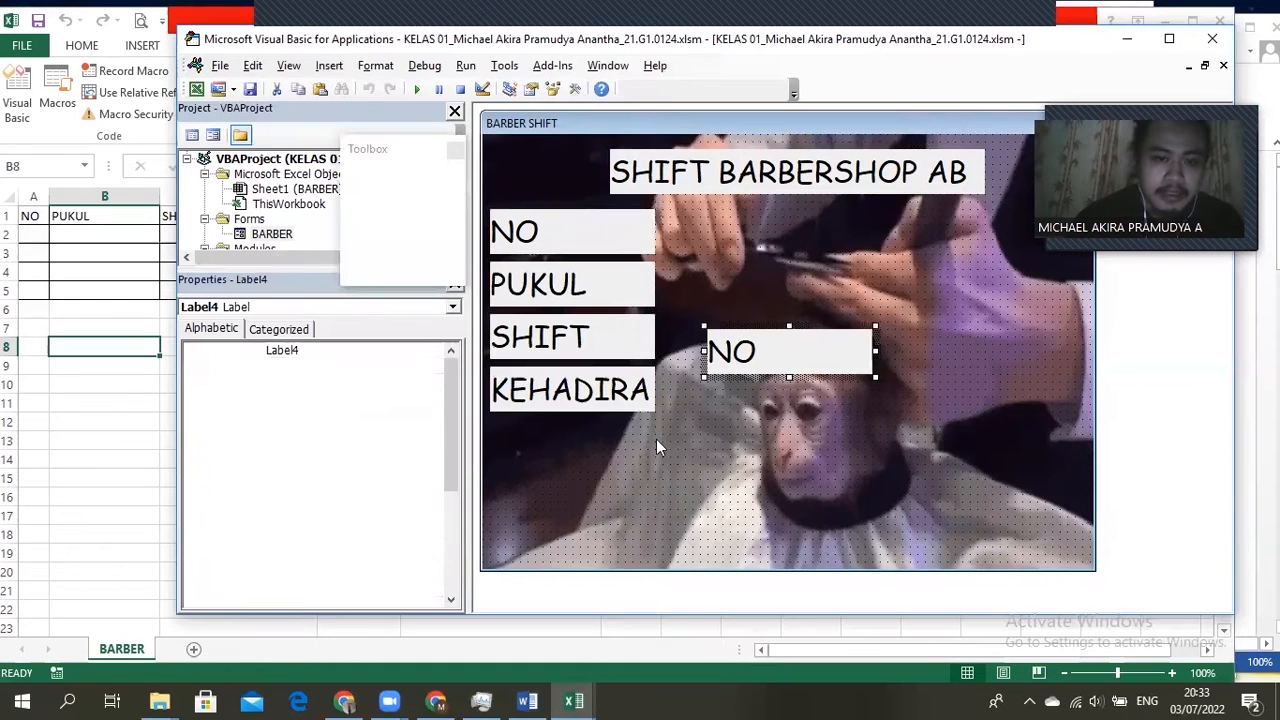
left_click_drag(598, 441, 595, 438)
Step: Delete the spare NO label left in the middle of the form
left_click(797, 338)
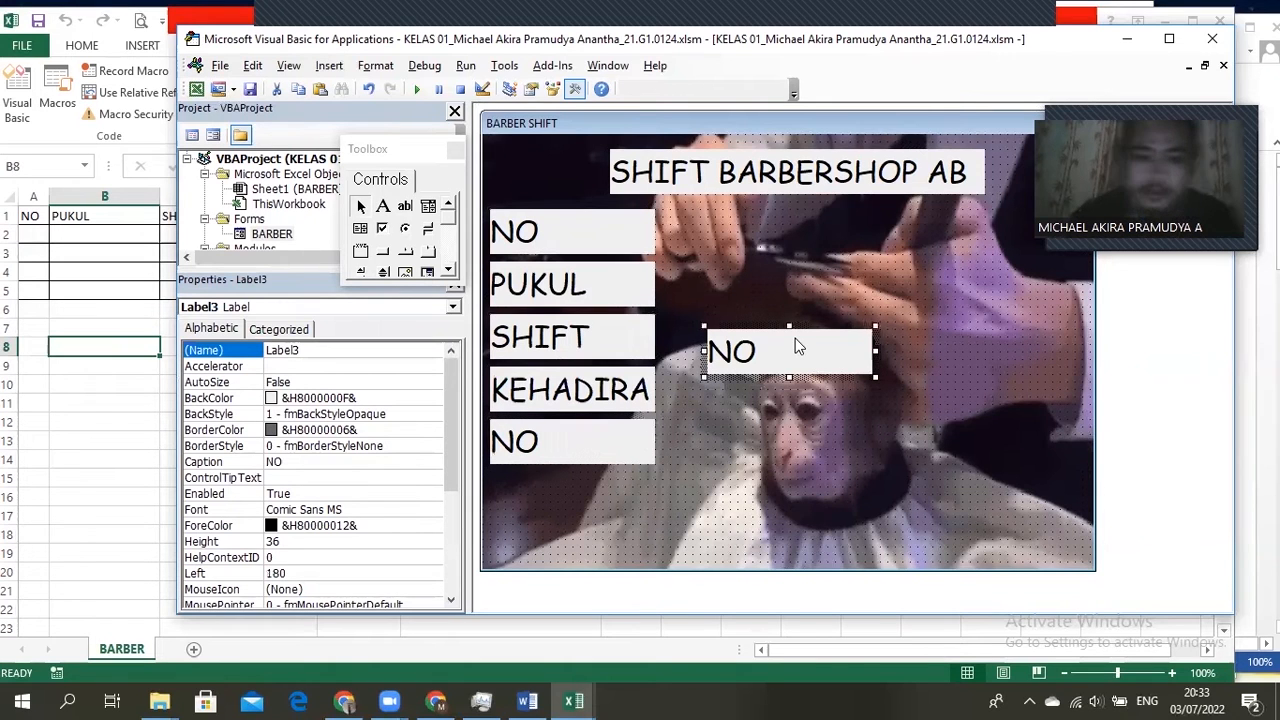
right_click(789, 356)
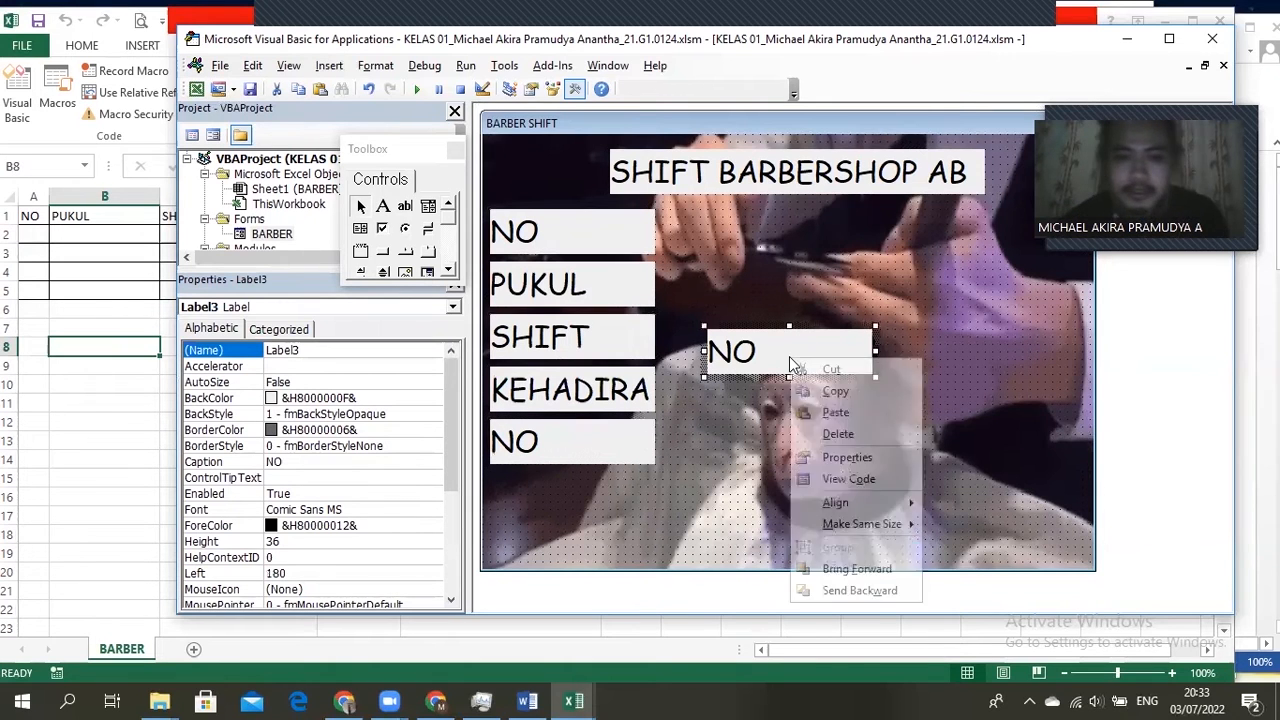
left_click(843, 438)
Step: Change the caption of the NO copy beneath KEHADIRAN to "KETERANGAN"
left_click(565, 445)
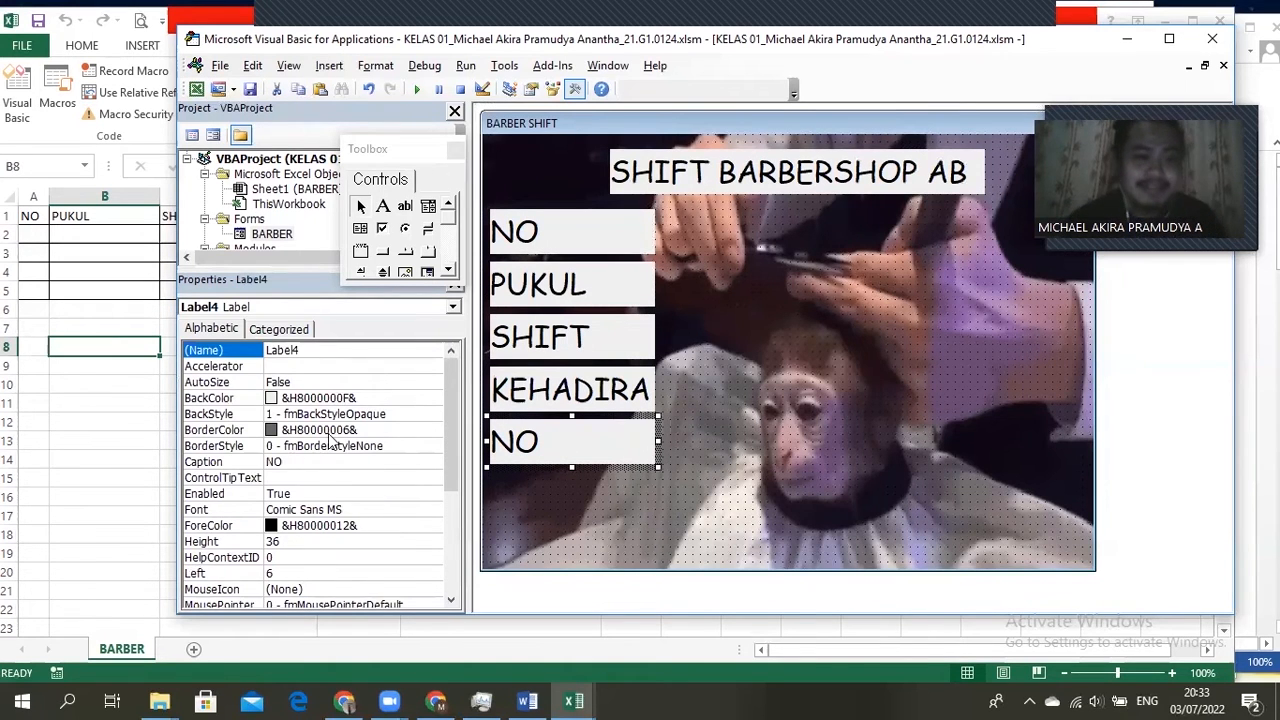
left_click(222, 462)
type("K")
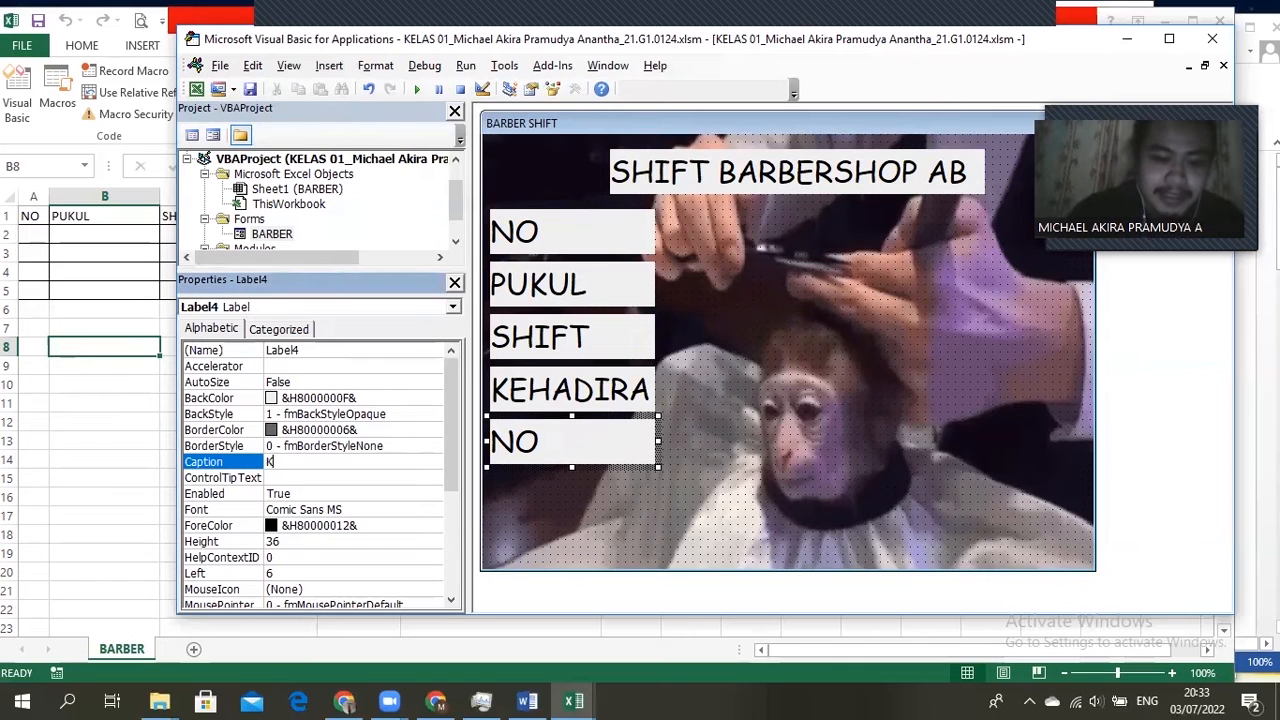
type("ETERANGAN")
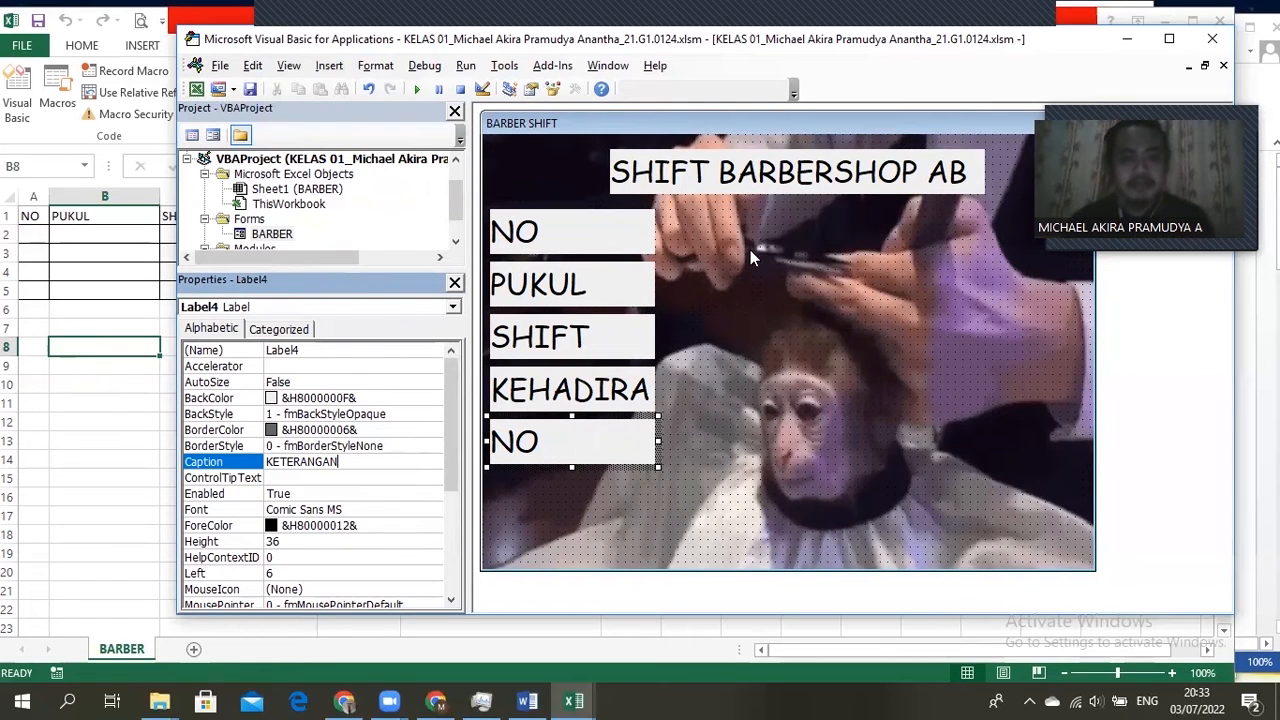
left_click(757, 285)
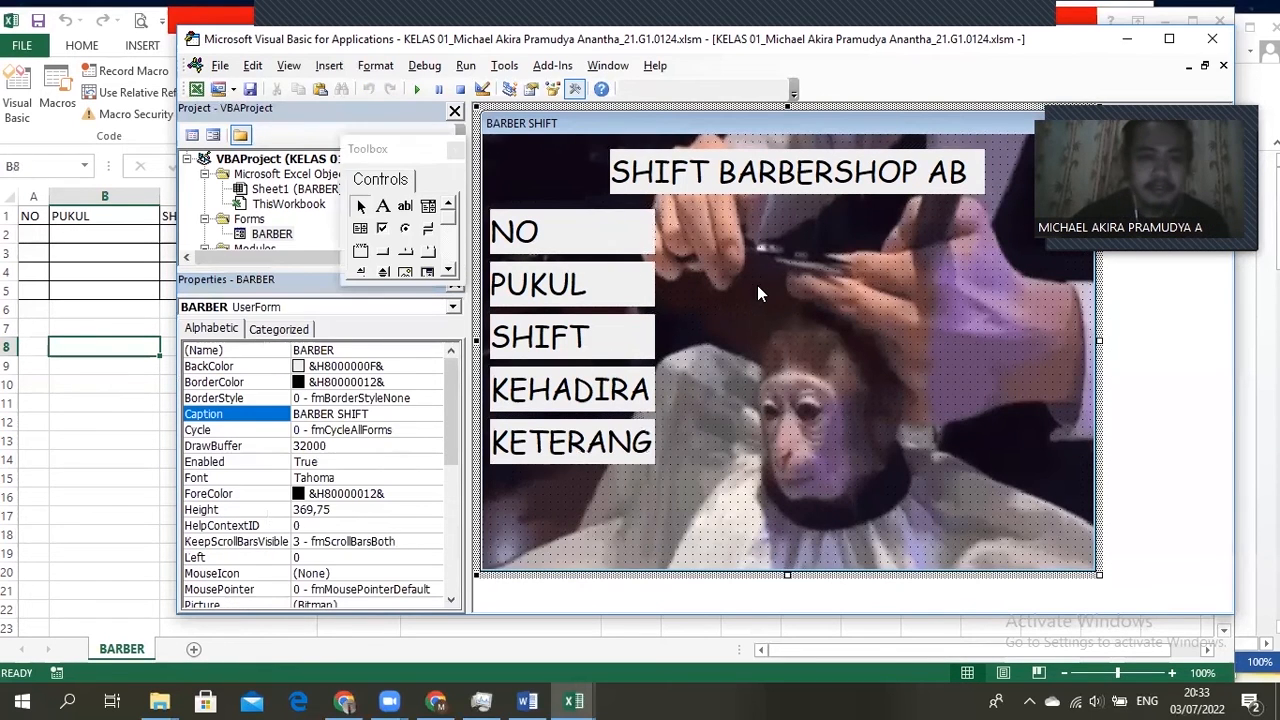
Step: Draw a text box level with the NO label, well to its right, matching the label's height
left_click(402, 207)
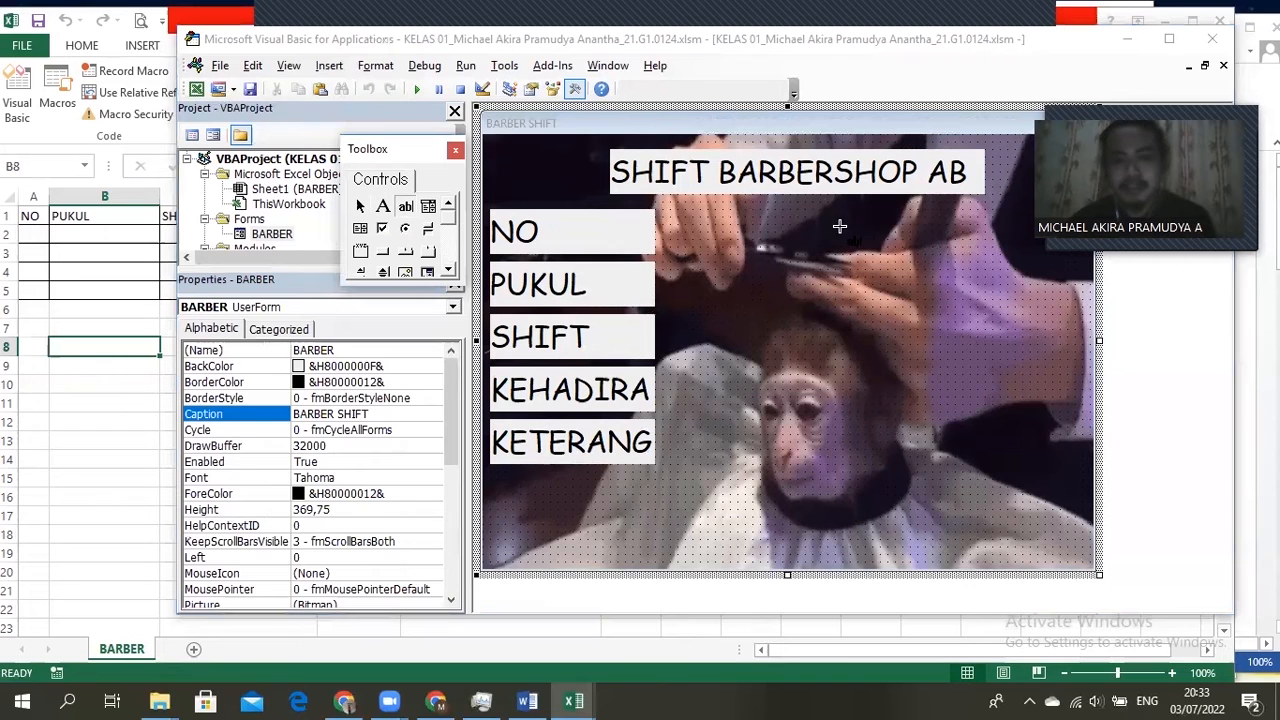
left_click_drag(880, 218, 1062, 264)
left_click_drag(952, 232, 907, 225)
left_click_drag(1018, 229, 1025, 230)
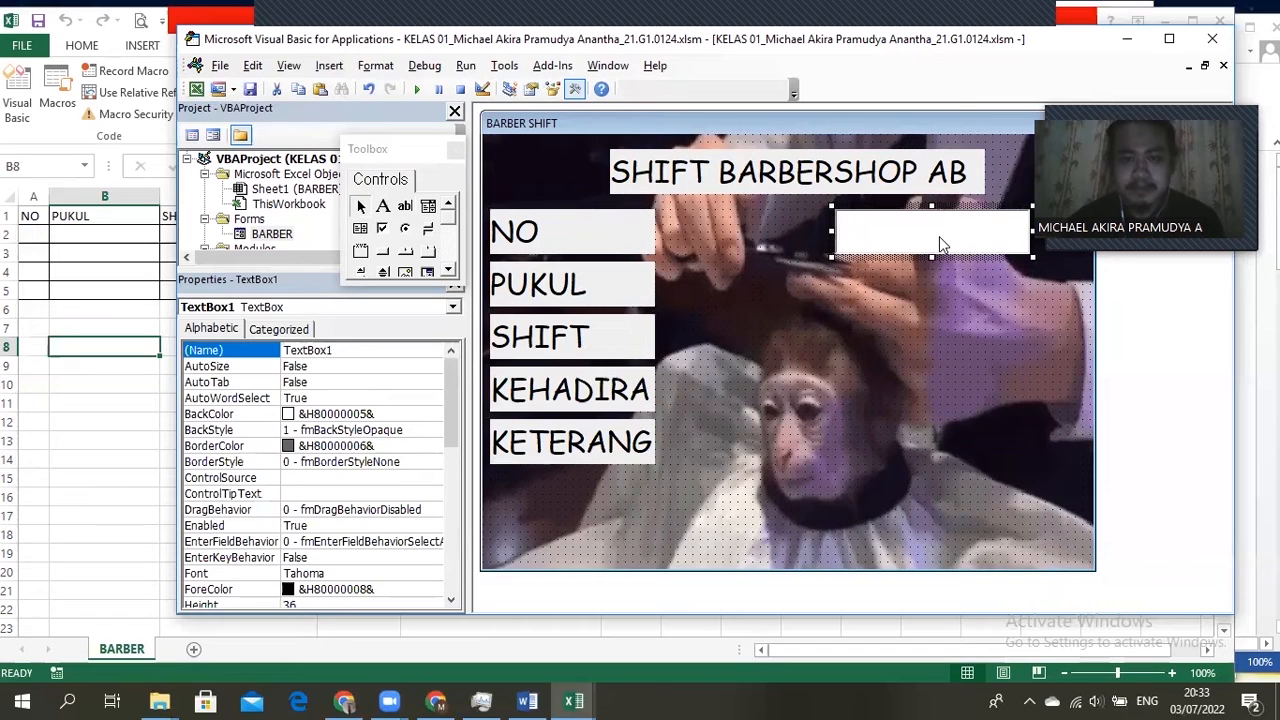
Step: Rename the text box in the NO row as TextNO
left_click(344, 351)
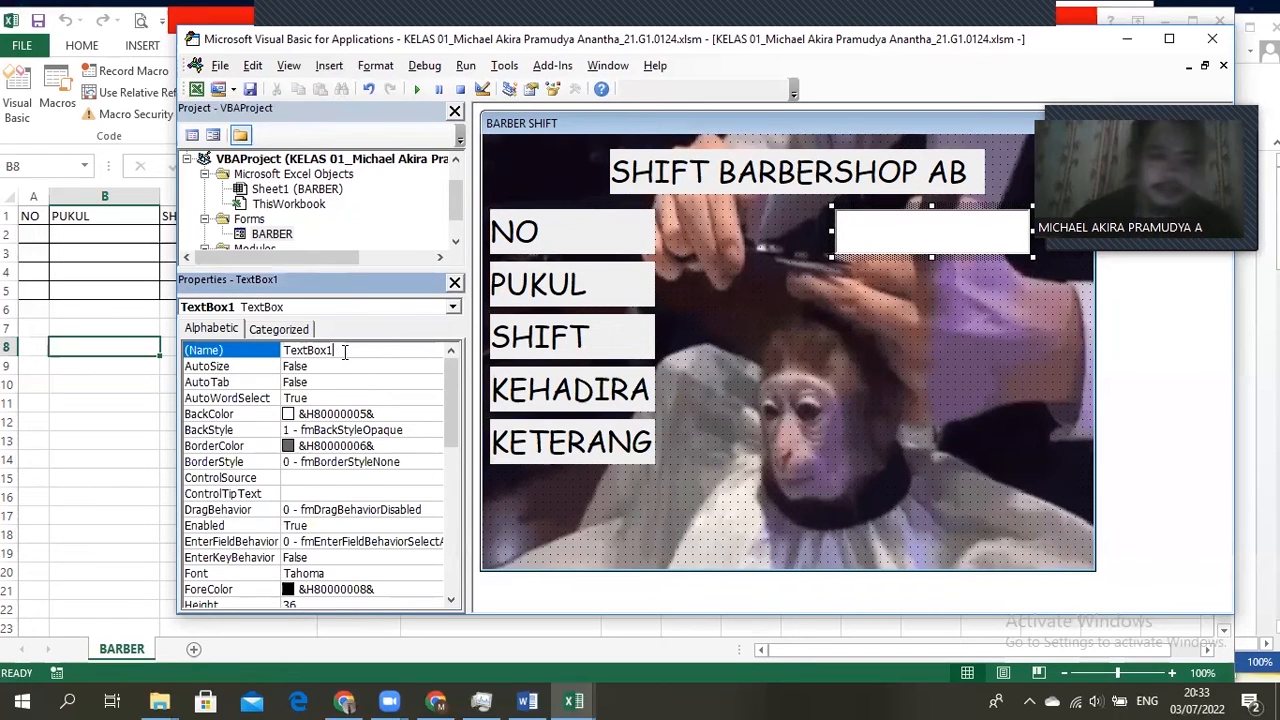
key("BackSpace")
key("BackSpace")
key("BackSpace")
key("BackSpace")
type("NO")
left_click(869, 315)
Step: Duplicate the TextNO box four times and align one copy directly beneath it, in the PUKUL row
left_click(889, 242)
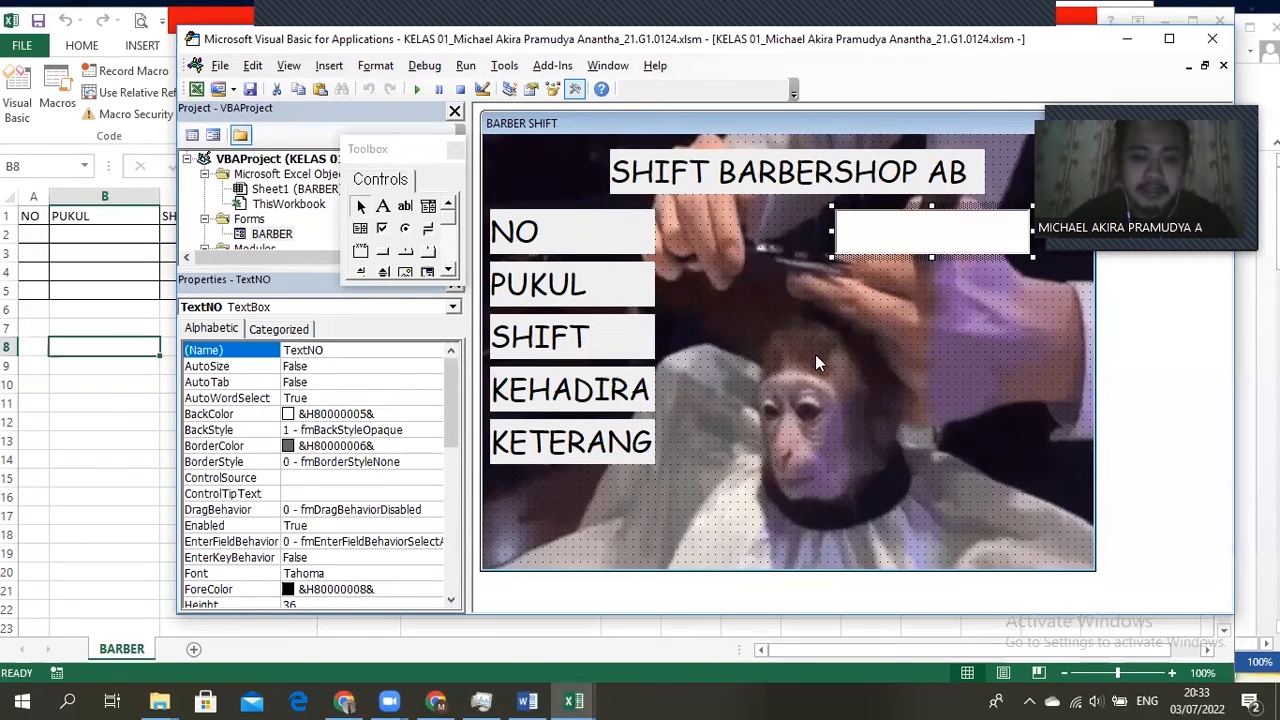
key("ctrl+v")
key("ctrl+v")
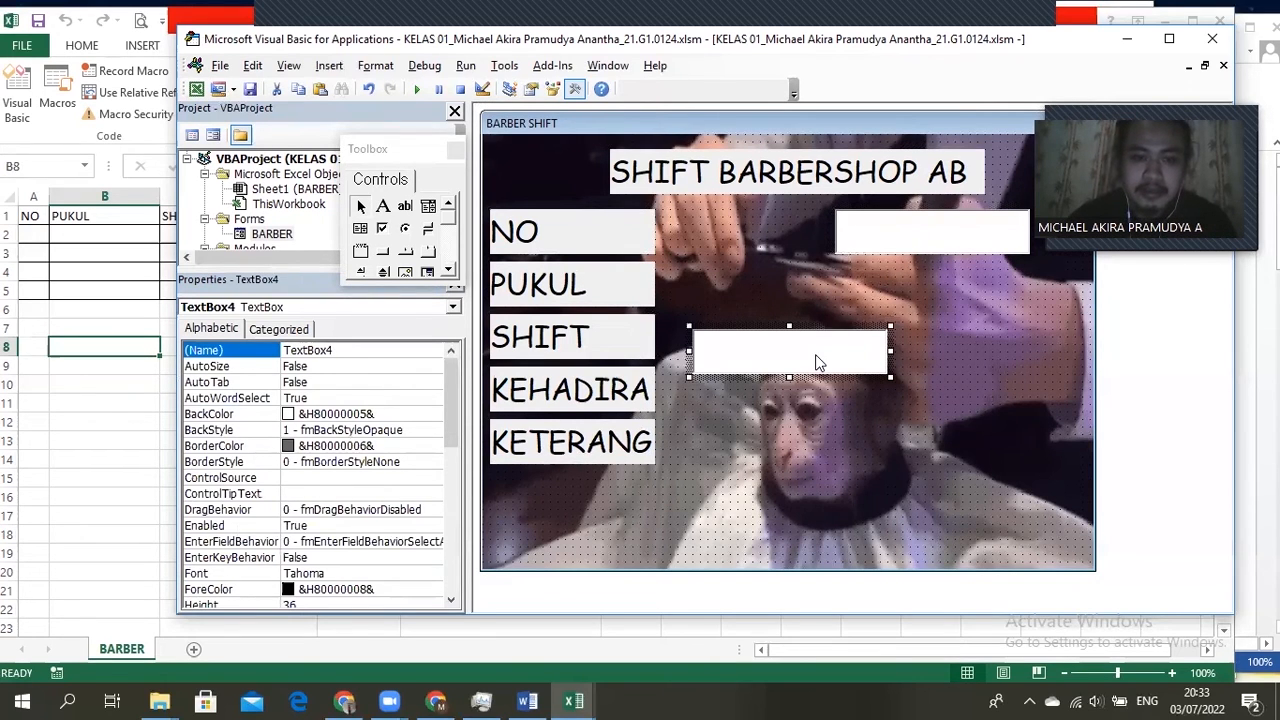
left_click_drag(818, 362, 958, 287)
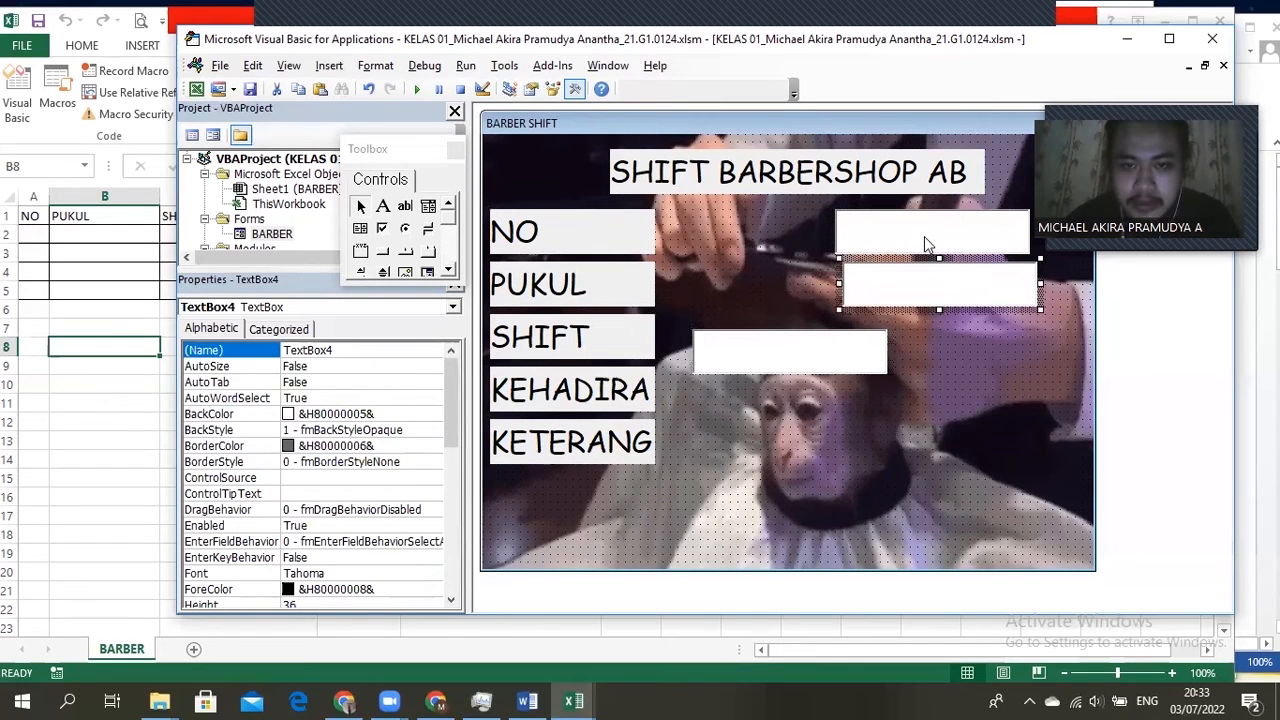
left_click(924, 233)
left_click(908, 293)
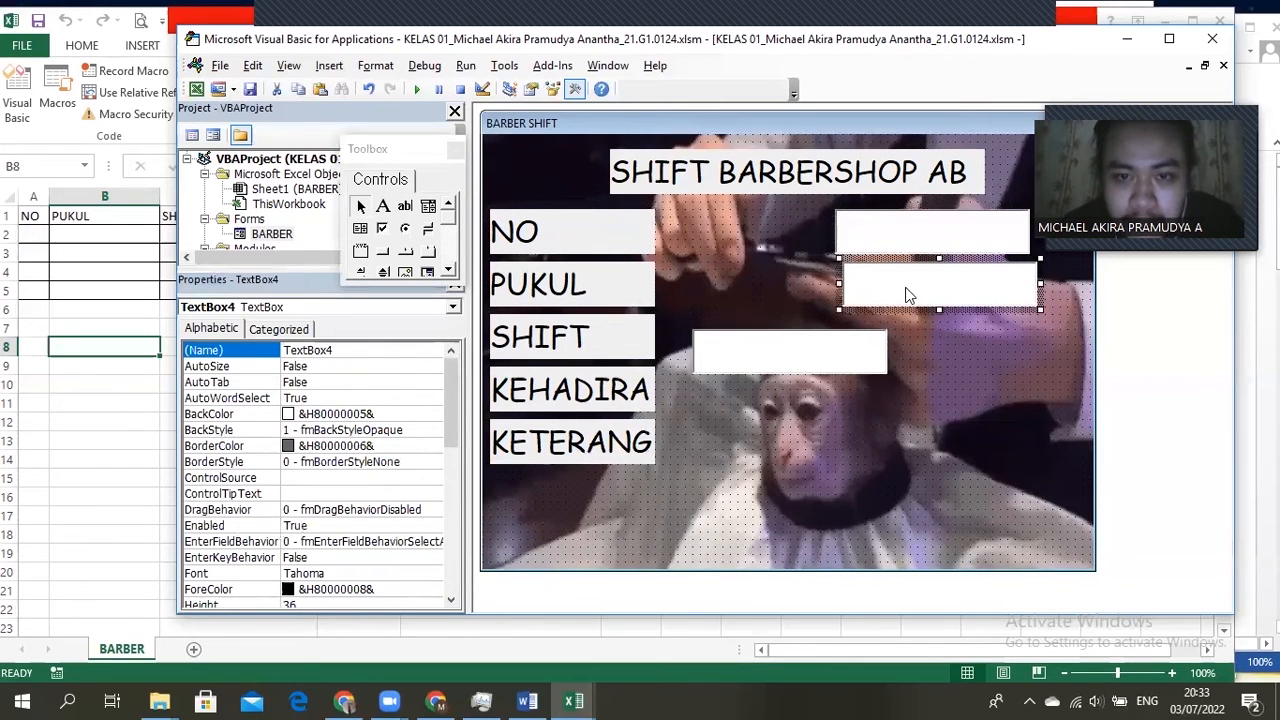
left_click_drag(898, 290, 904, 298)
Step: Stack the remaining text box copies beneath the PUKUL row, one each for SHIFT, KEHADIRAN and KETERANGAN
left_click_drag(830, 370, 941, 400)
left_click_drag(766, 363, 894, 457)
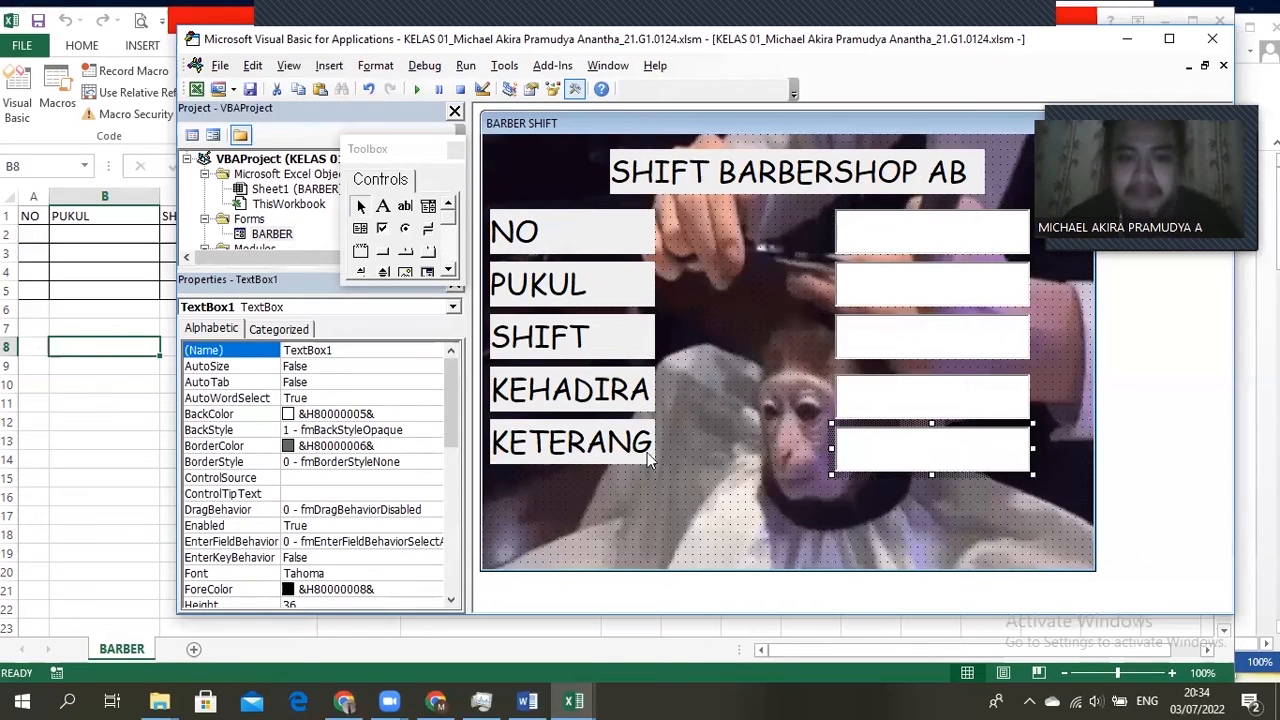
Step: Reduce the two lowest text boxes to a height of 35.25 and move them level with the KEHADIRAN and KETERANGAN labels
left_click(928, 410)
left_click_drag(931, 420, 932, 413)
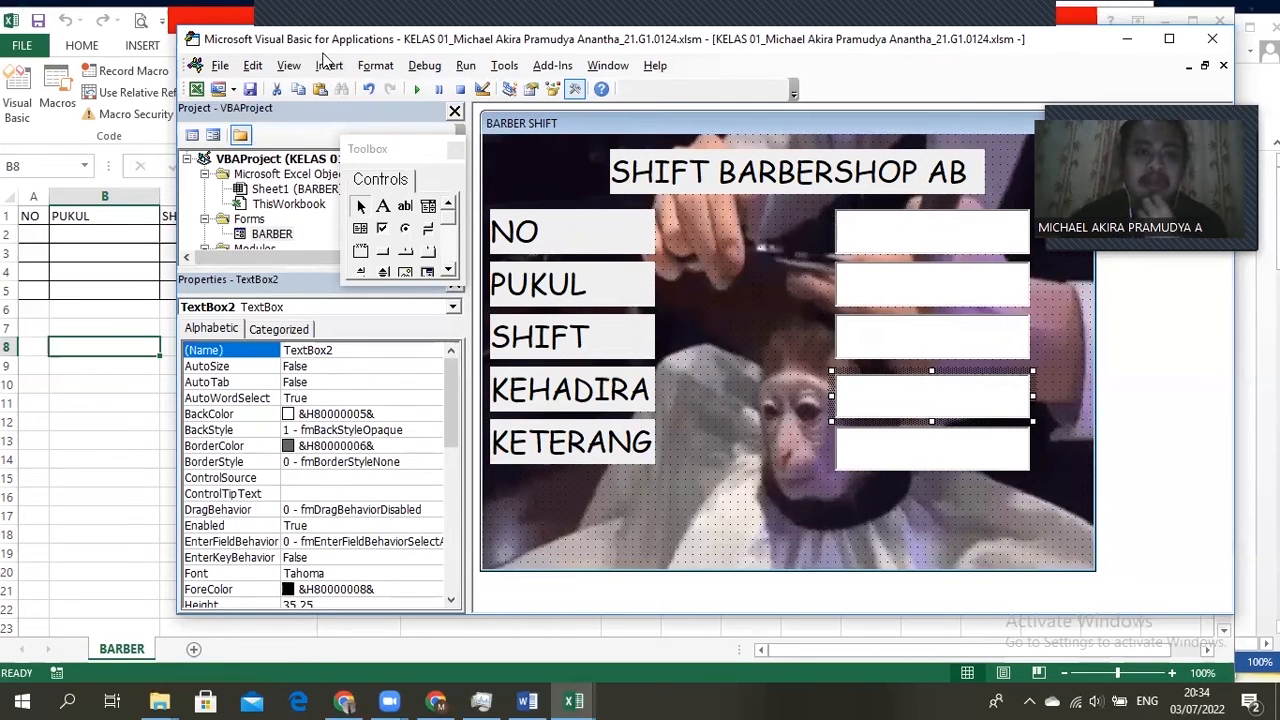
left_click(265, 8)
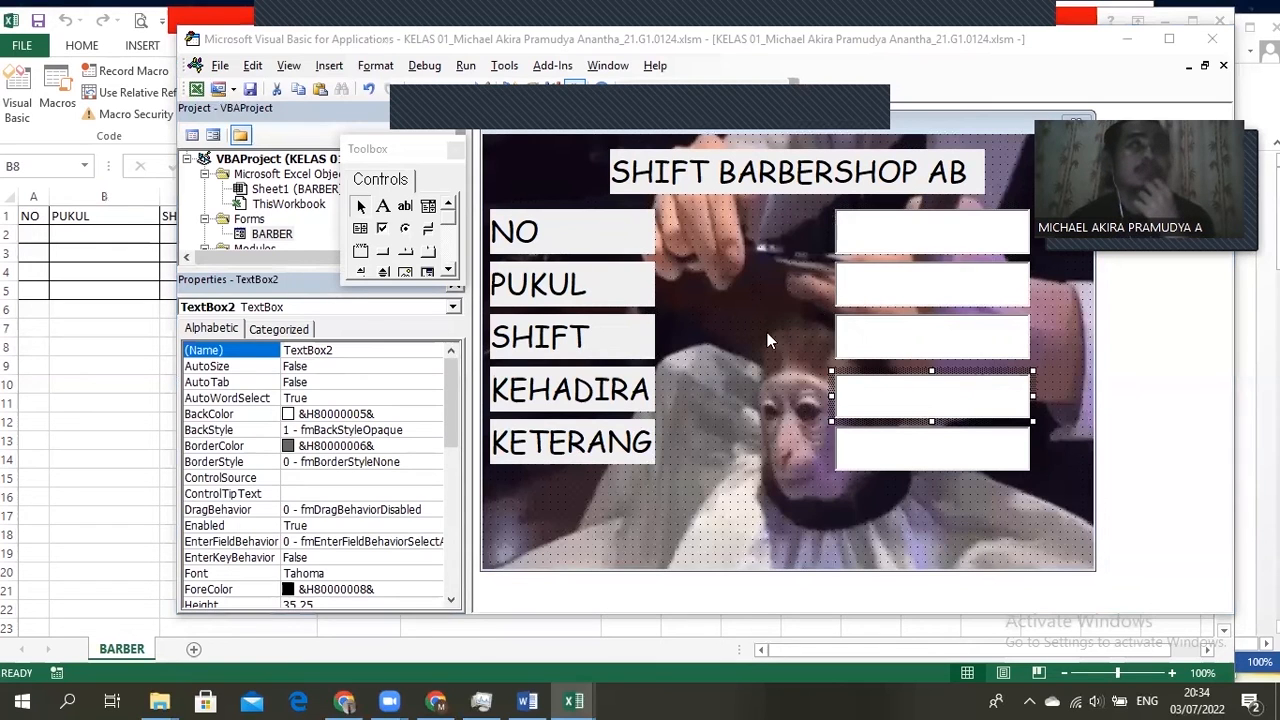
left_click(924, 418)
mouse_move(932, 418)
left_mouse_down()
mouse_move(931, 401)
mouse_move(932, 416)
left_mouse_up()
left_click(906, 340)
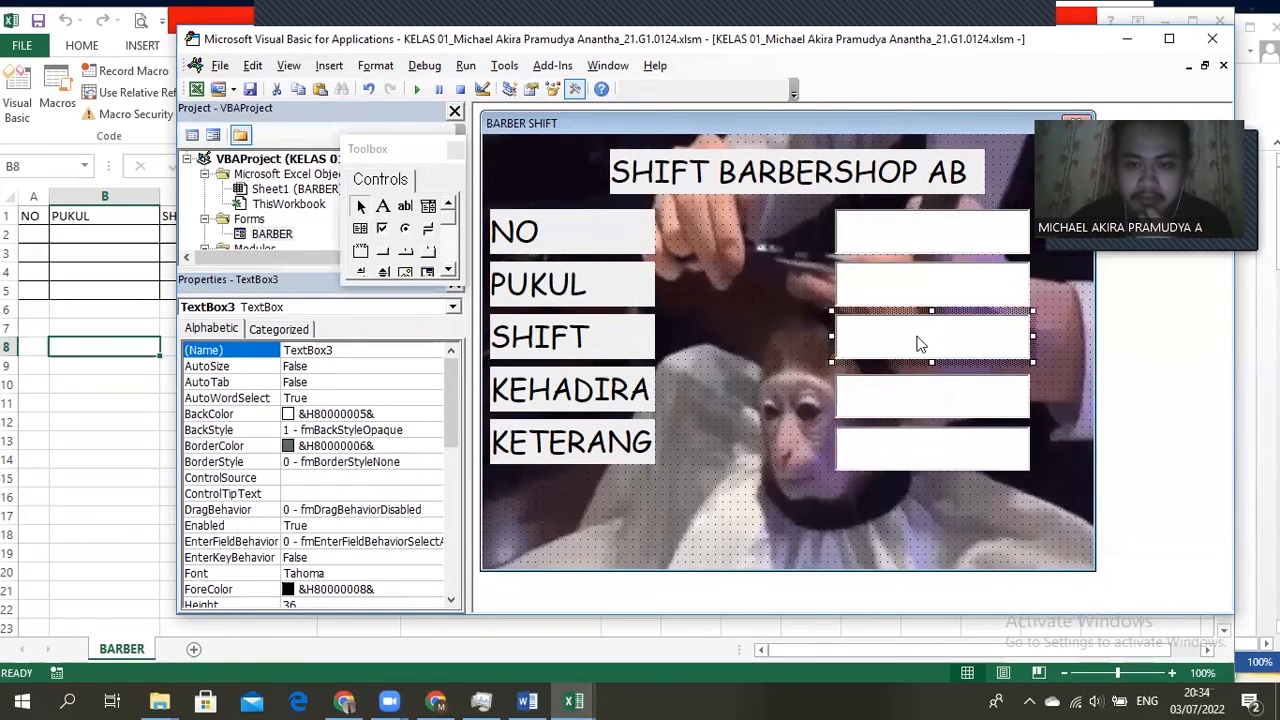
left_click(896, 396)
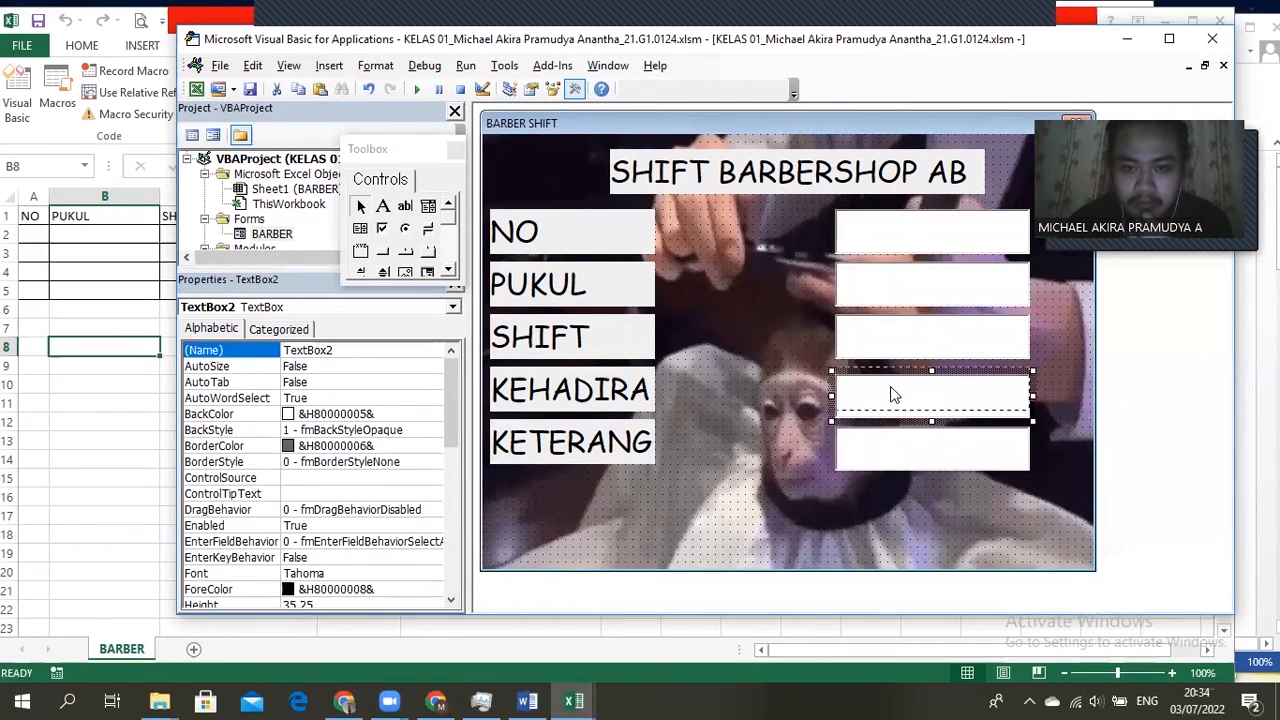
left_click(894, 449)
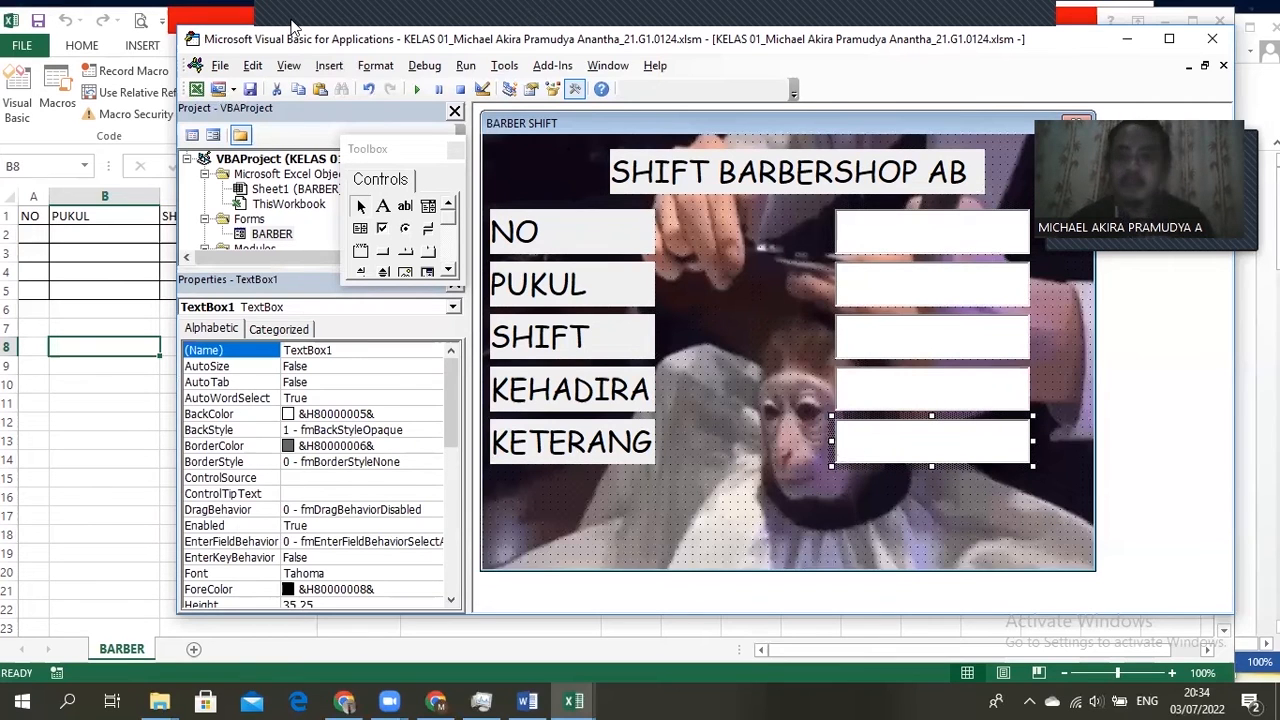
Step: Rename the text box in the PUKUL row as TextPUKUL
mouse_move(293, 23)
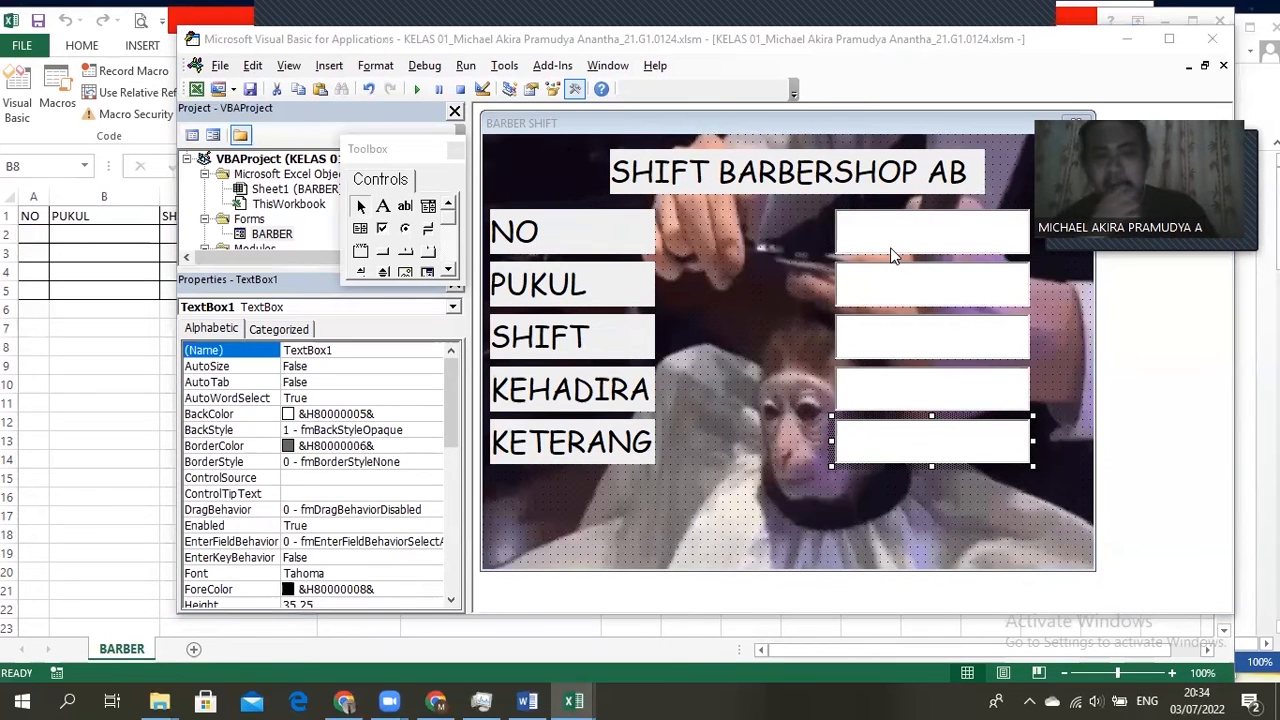
left_click(904, 289)
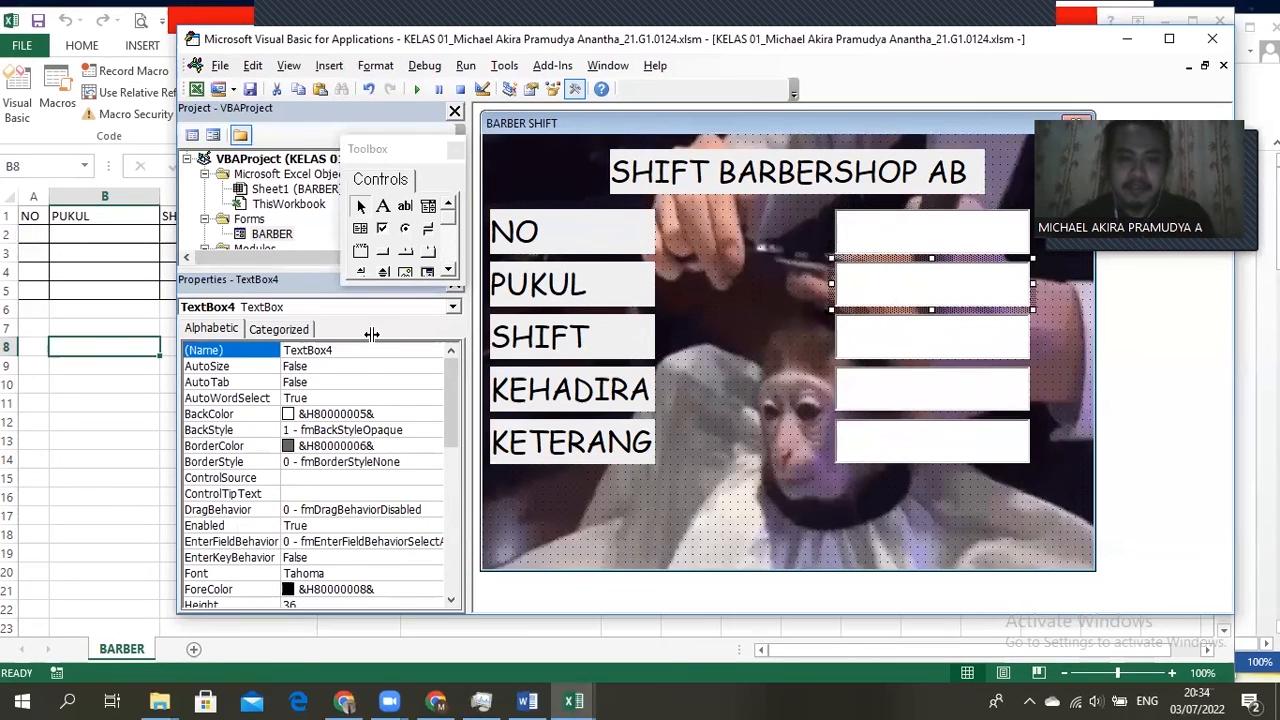
left_click(355, 350)
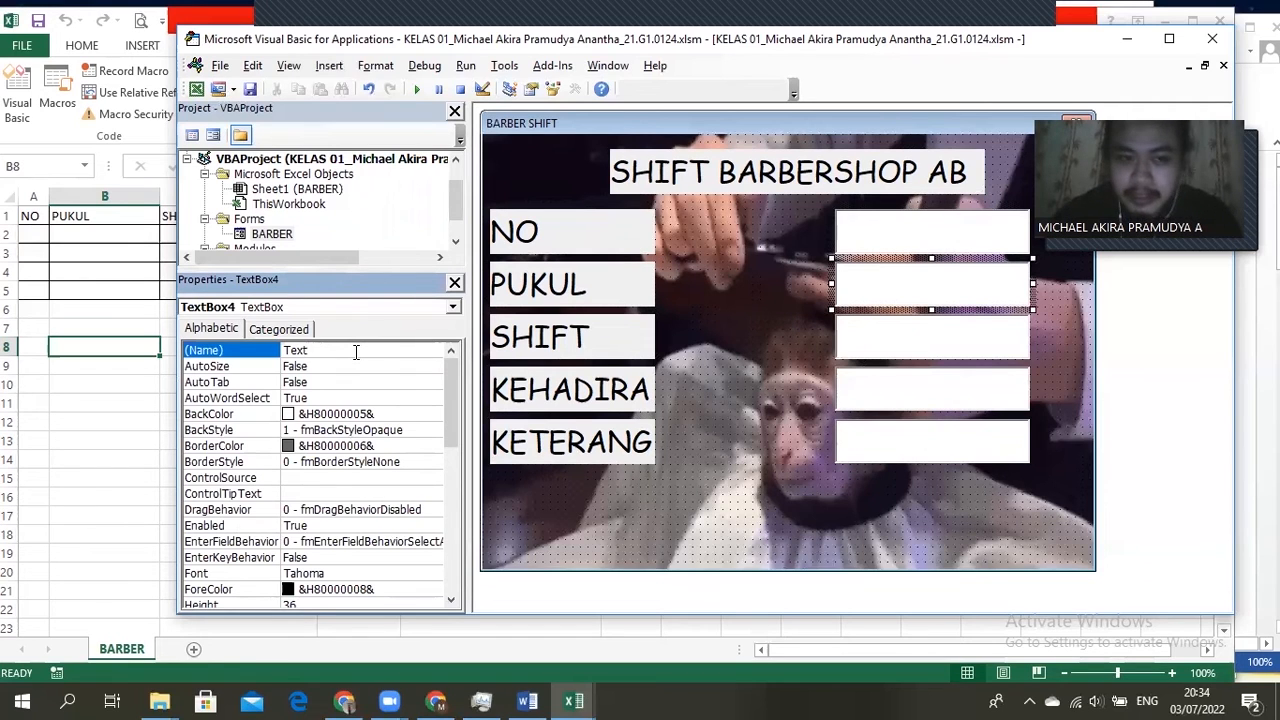
type("PUKUL")
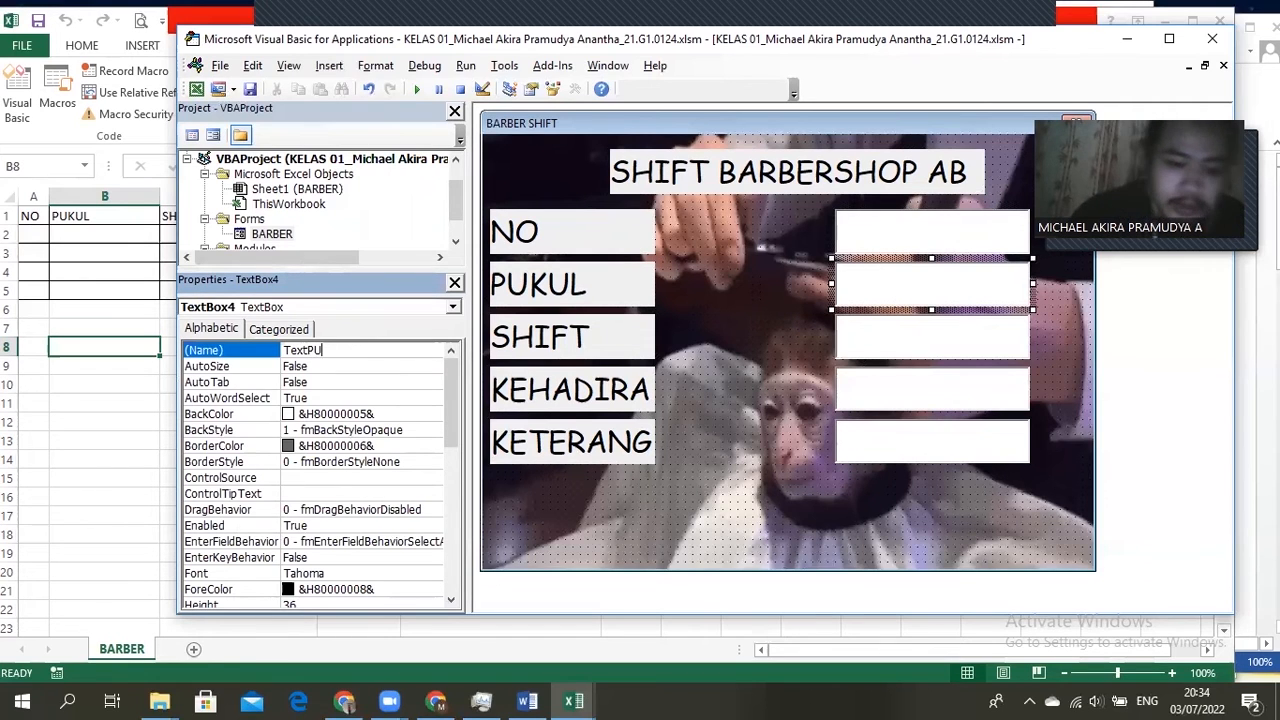
Step: Rename the text box in the SHIFT row as TextSHIFT
left_click(939, 349)
left_click(376, 350)
key("BackSpace")
key("BackSpace")
key("BackSpace")
key("BackSpace")
type("SHIFT")
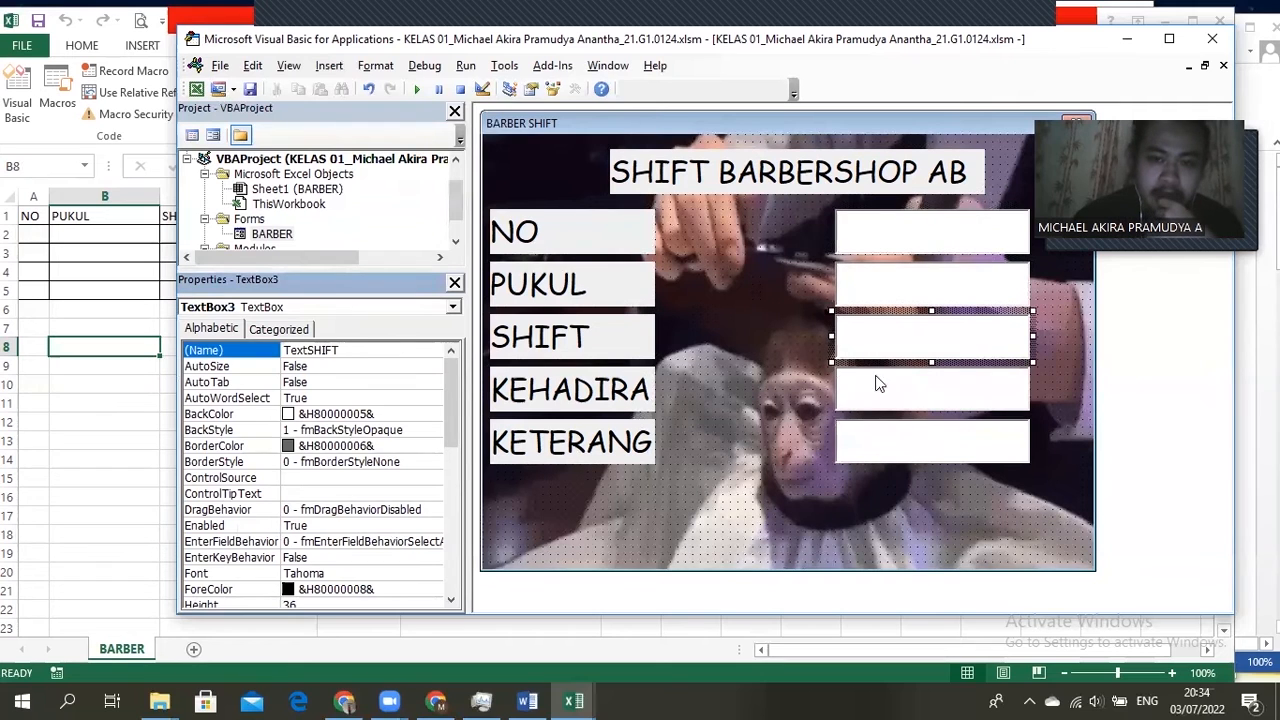
Step: Rename the text boxes in the KEHADIRAN and KETERANGAN rows as TextKEHADIRAN and TextKETERANGAN
left_click(845, 405)
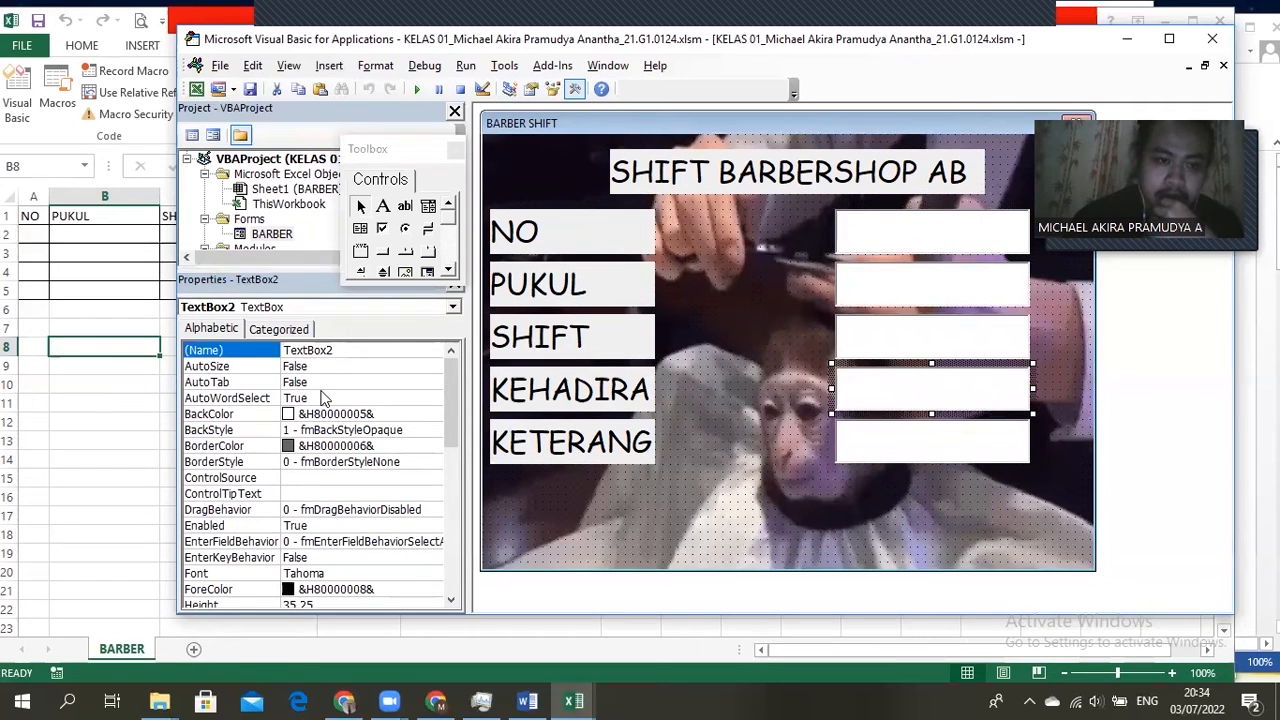
left_click(341, 350)
key("BackSpace")
key("BackSpace")
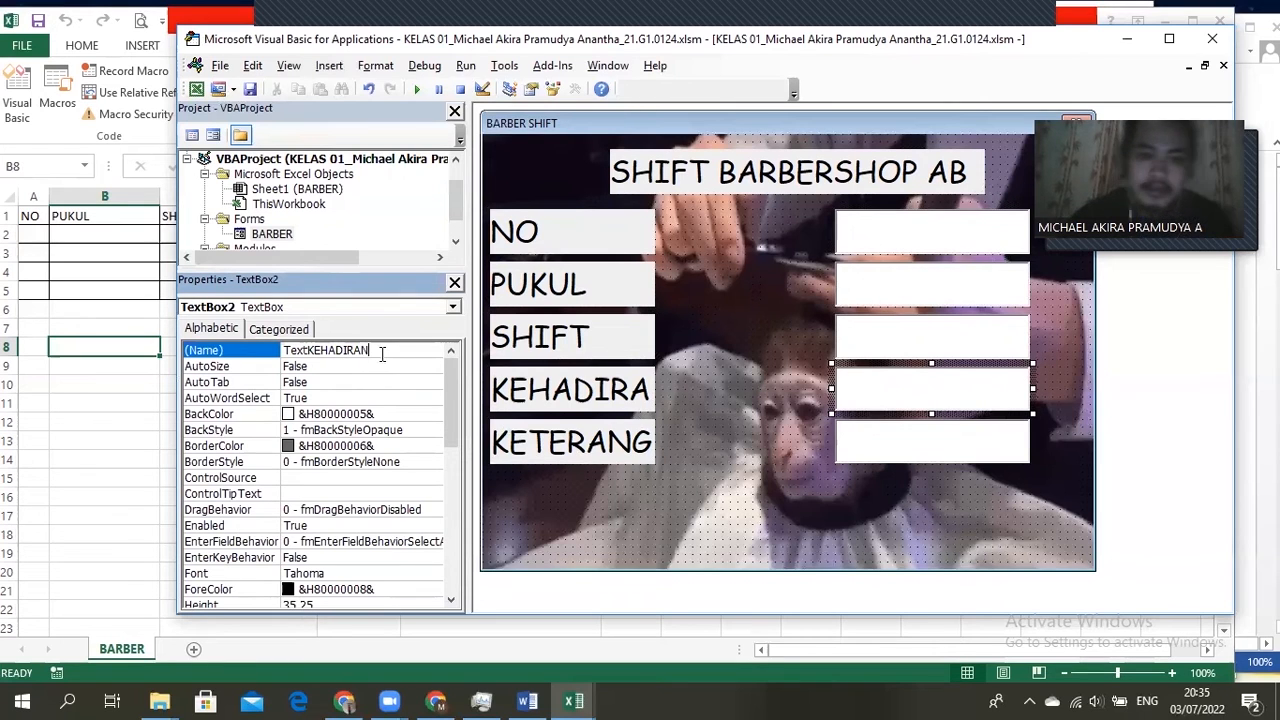
left_click(905, 445)
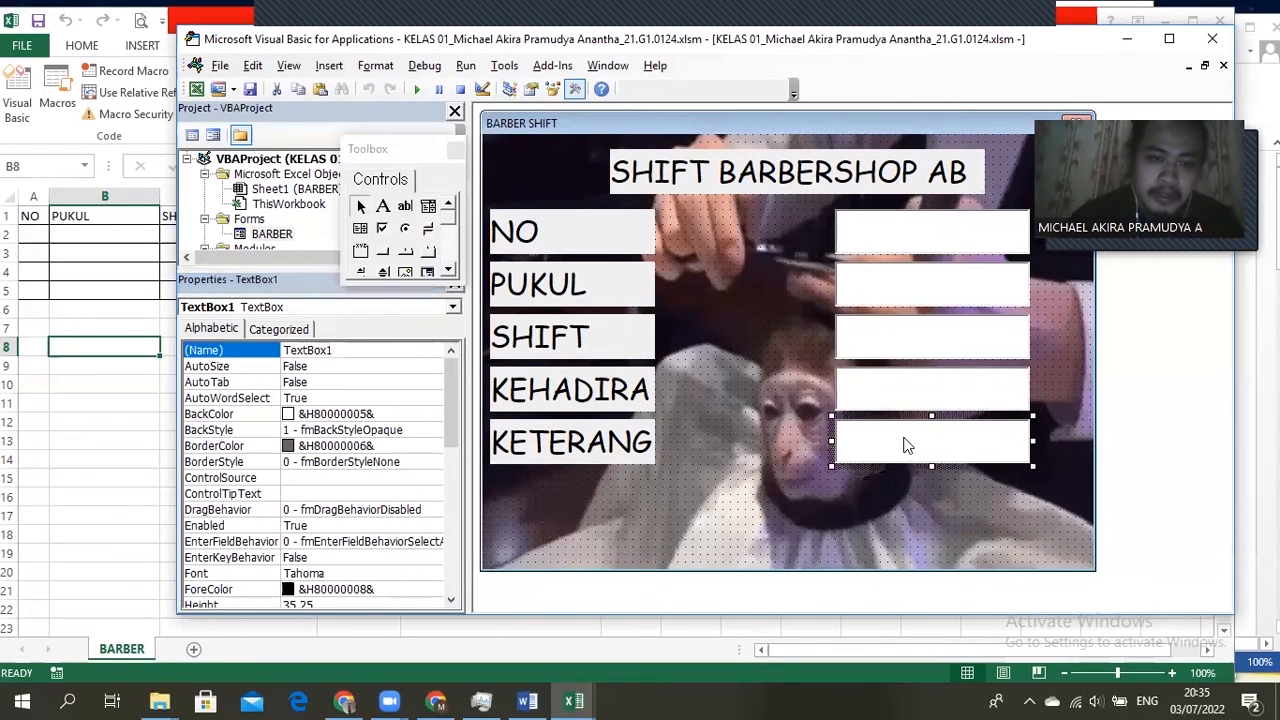
left_click(386, 351)
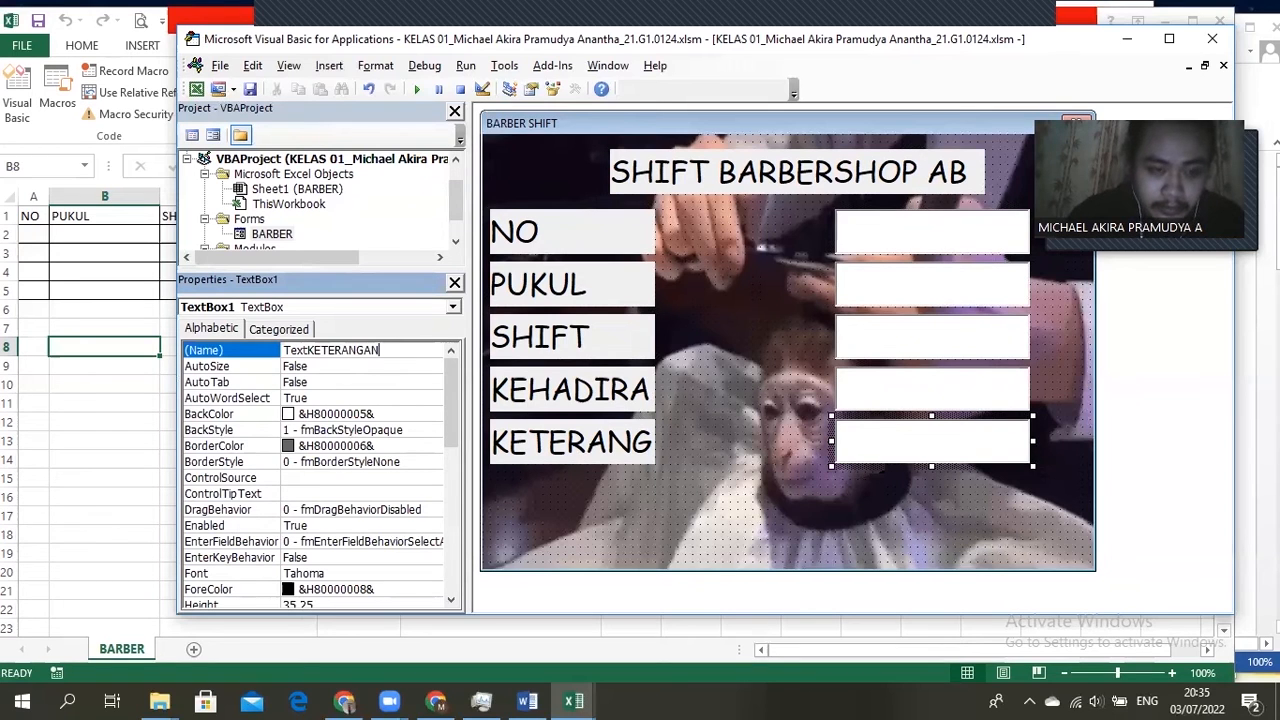
Step: Widen the KEHADIRAN and KETERANGAN labels so that each full caption fits
left_click(636, 338)
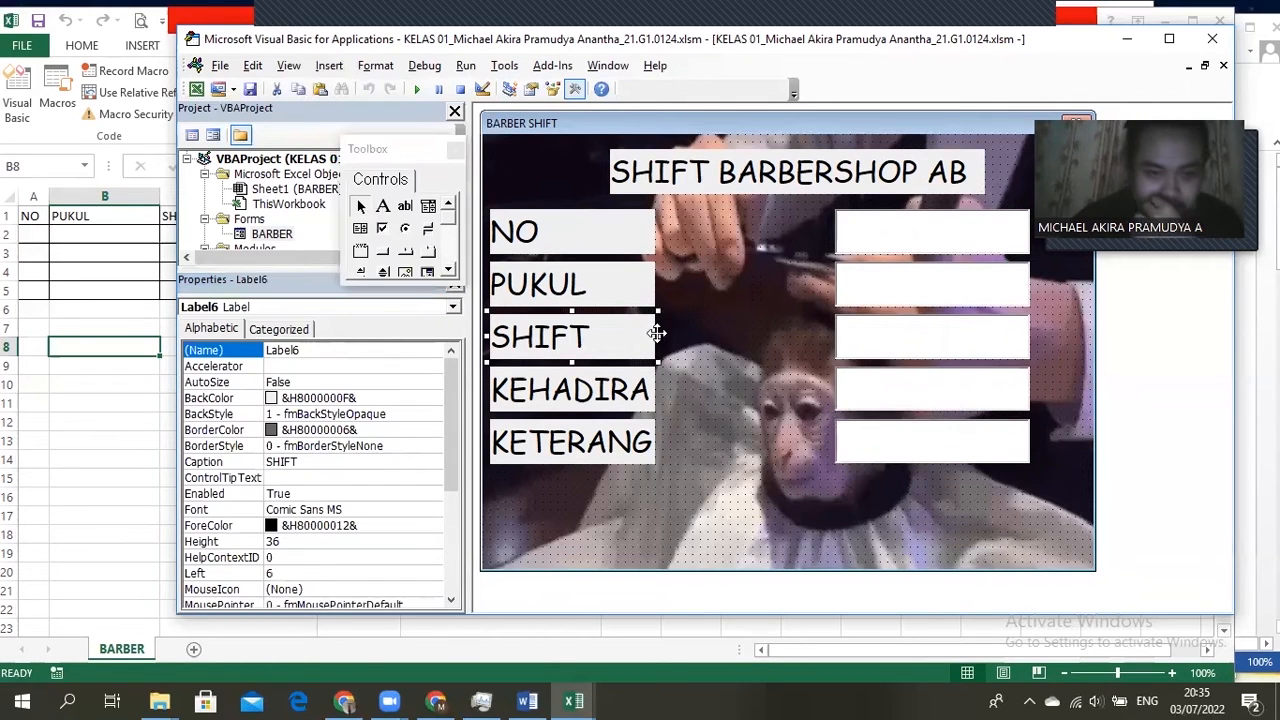
left_click_drag(688, 337, 665, 342)
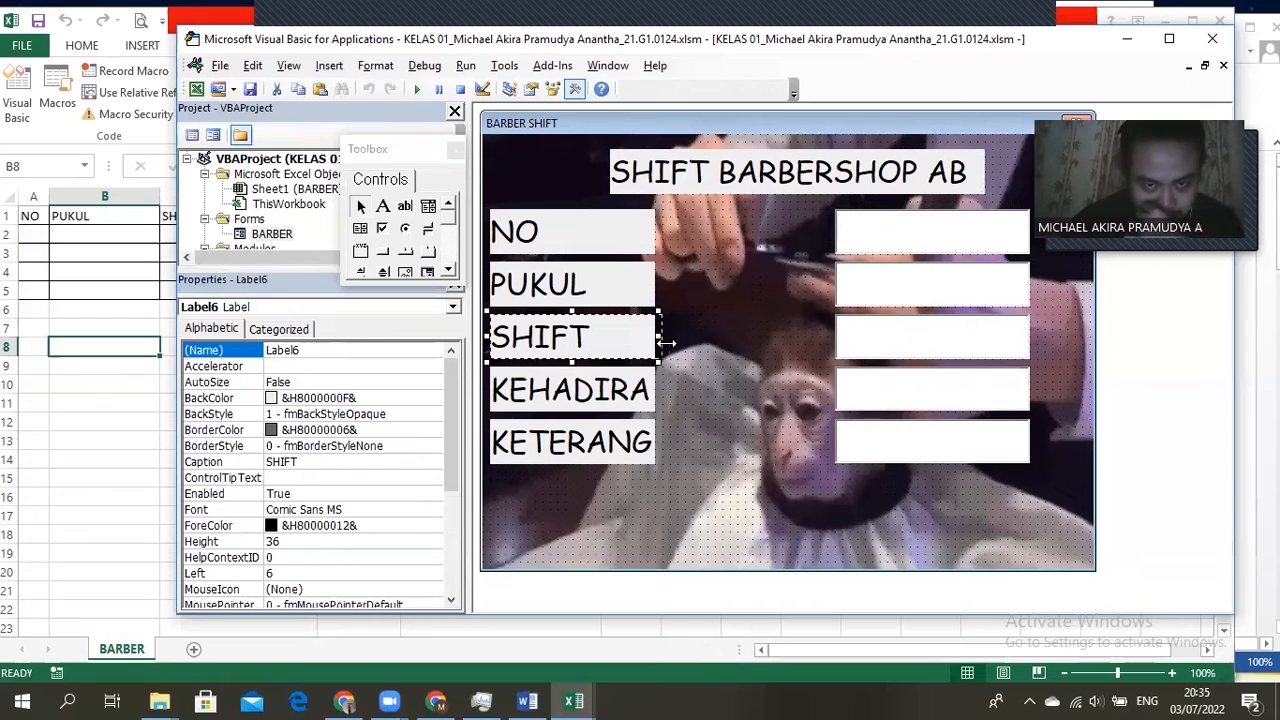
left_click(646, 394)
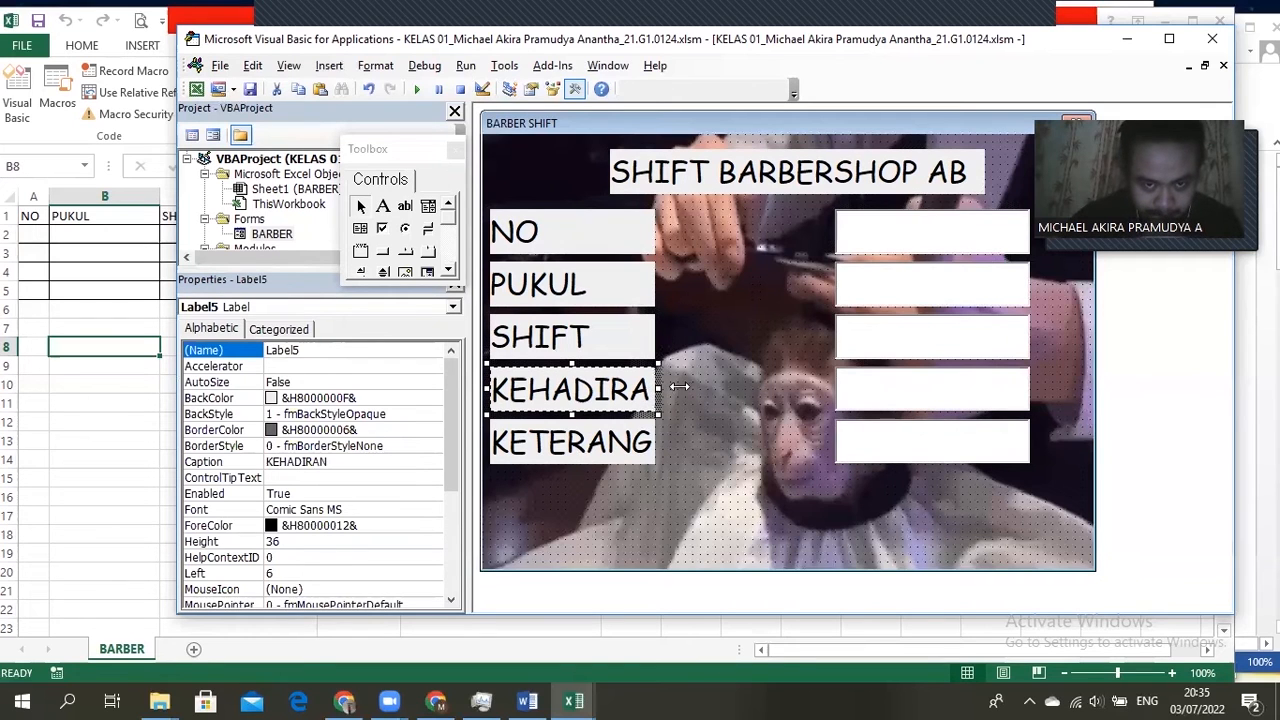
left_click_drag(692, 386, 686, 390)
left_click(645, 442)
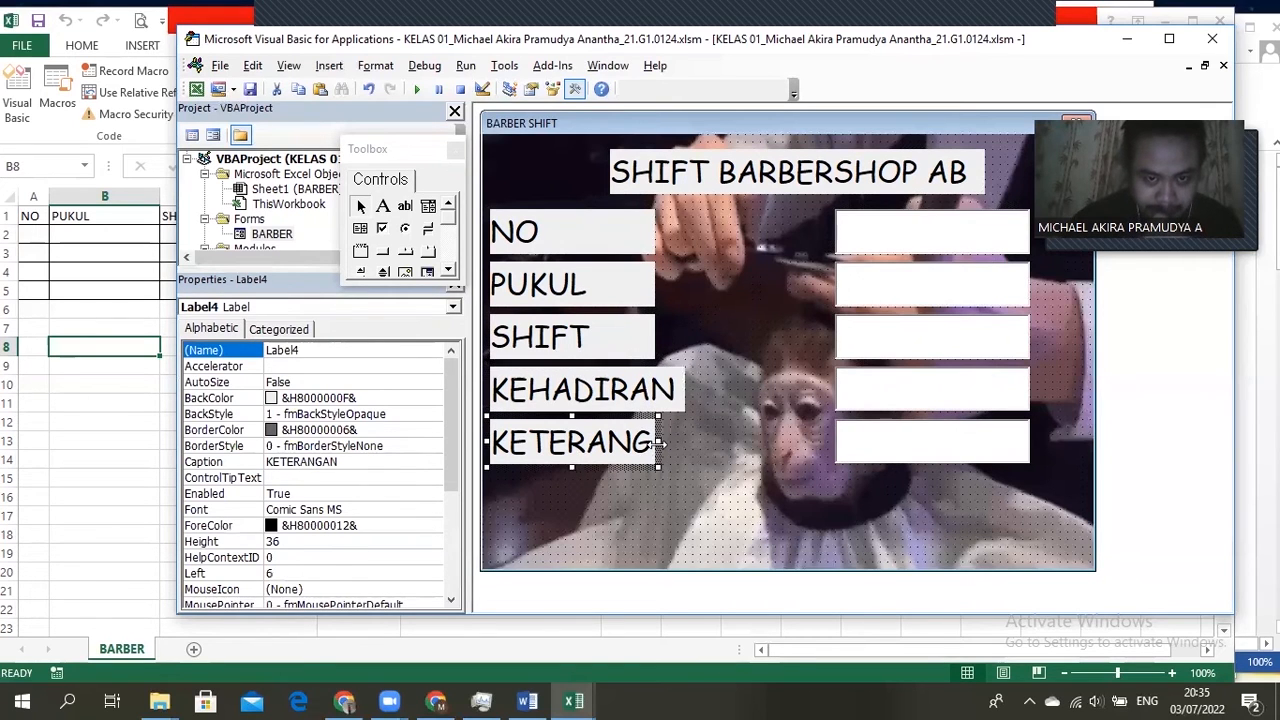
left_click_drag(699, 437, 710, 437)
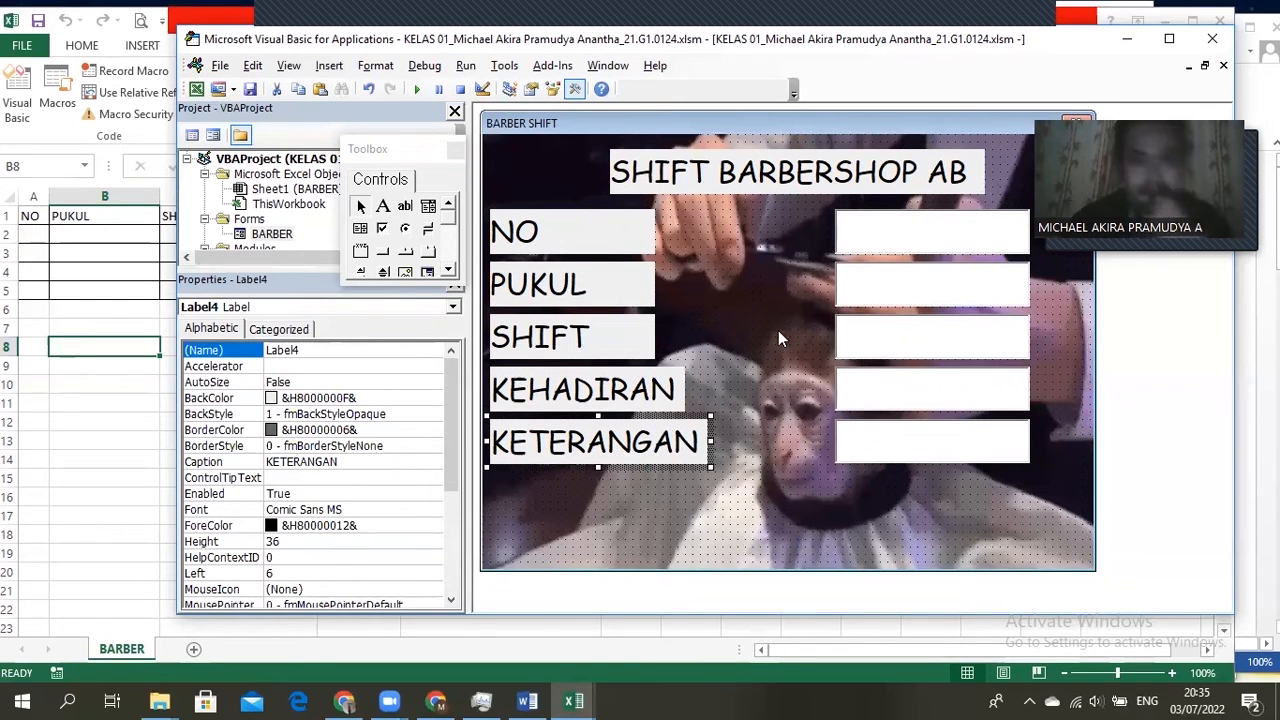
Step: Widen the KEHADIRAN label to match the width of the KETERANGAN label
left_click(688, 396)
left_click(677, 394)
left_click_drag(688, 388, 708, 388)
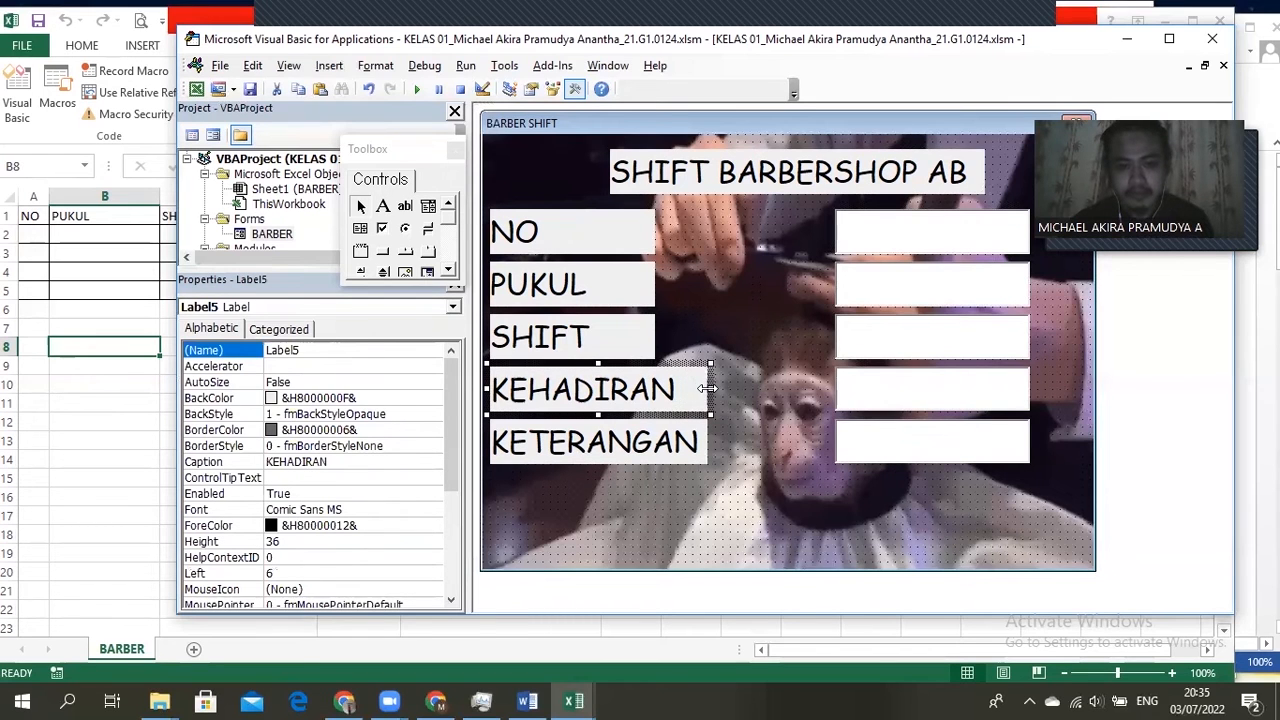
Step: Move the five text boxes farther to the right on the form, away from the labels
left_click(948, 245)
left_click_drag(975, 248, 969, 283)
left_click(930, 332)
mouse_move(930, 332)
left_mouse_down()
mouse_move(966, 336)
mouse_move(950, 339)
left_mouse_up()
left_click_drag(921, 397, 966, 432)
double_click(943, 236)
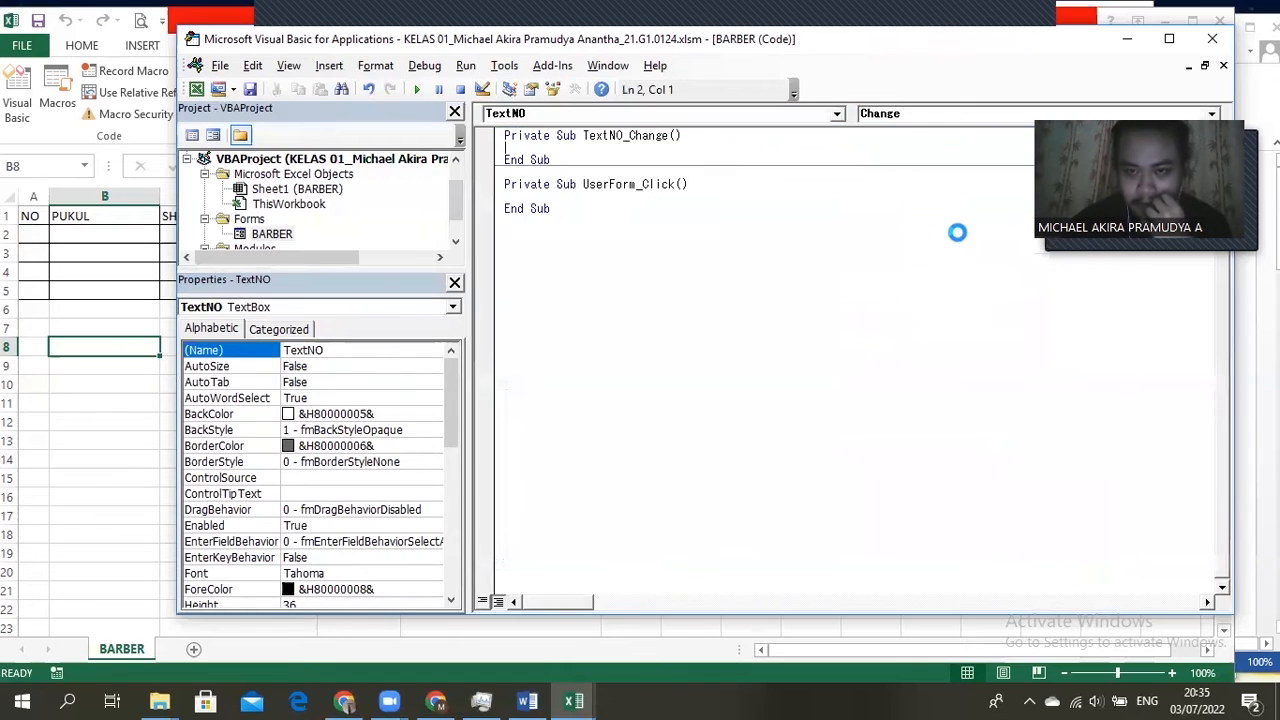
left_click(278, 240)
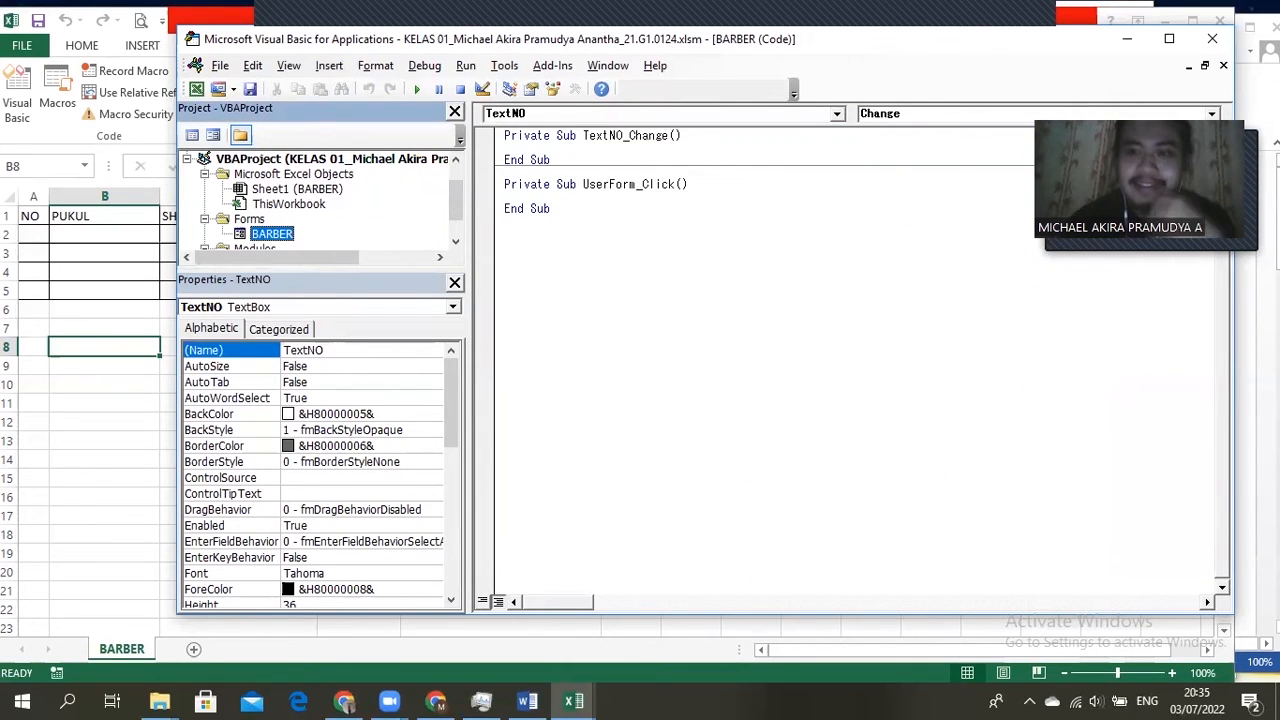
scroll(290, 215, "down", 1)
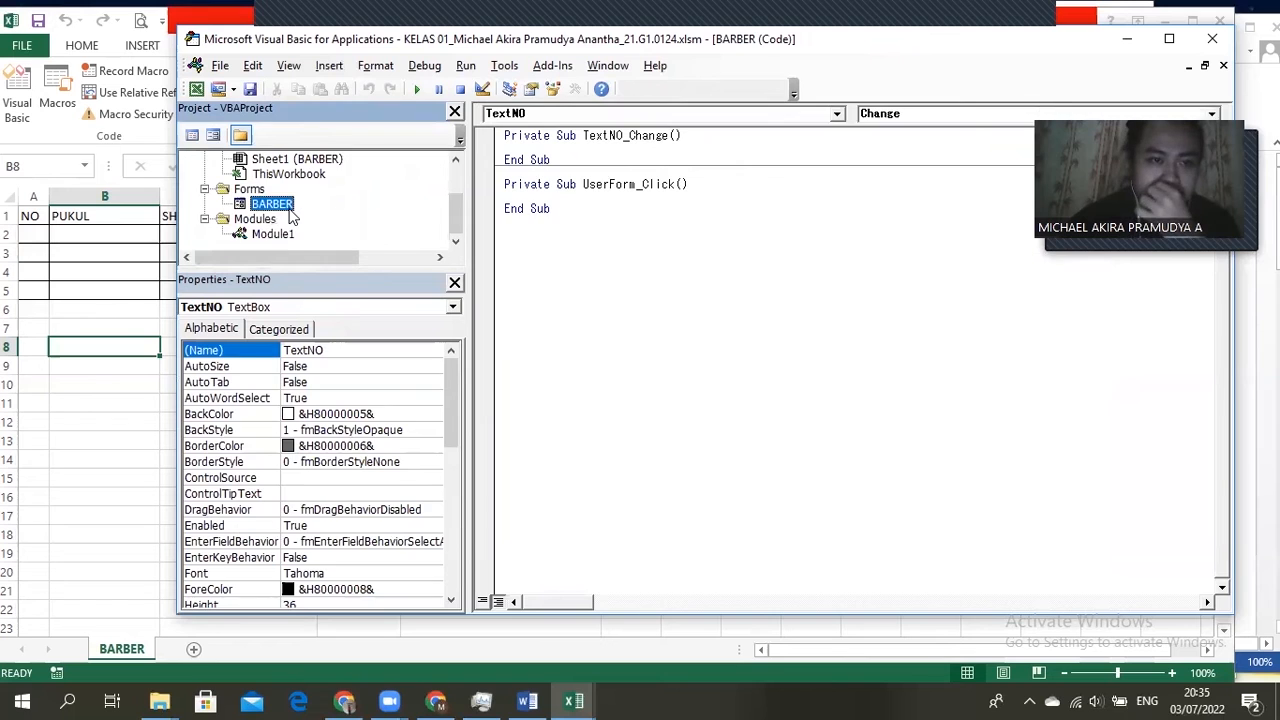
double_click(288, 208)
Step: Shift all five text boxes slightly farther right into one aligned column, with a Left position of about 318
left_click_drag(971, 240, 986, 242)
left_click(976, 283)
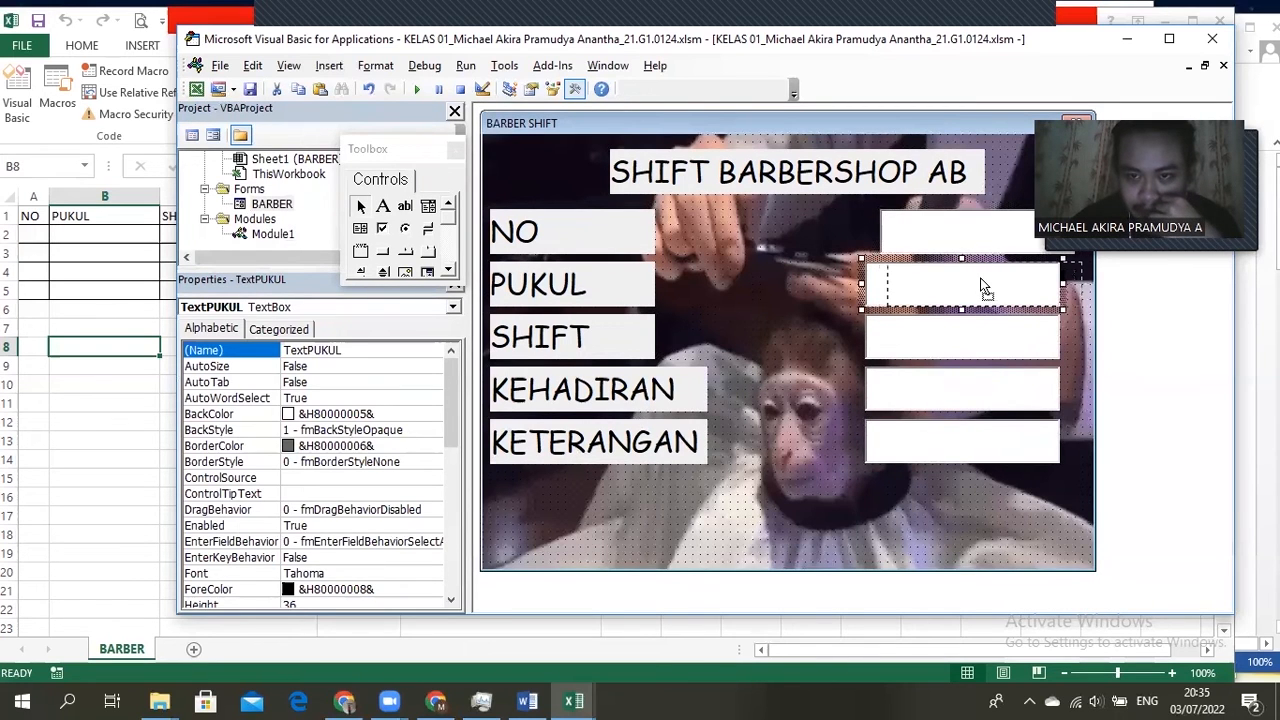
left_click_drag(984, 287, 1002, 288)
left_click(972, 336)
left_click_drag(972, 336, 990, 337)
left_click(984, 400)
left_click_drag(984, 393, 976, 395)
left_click(976, 456)
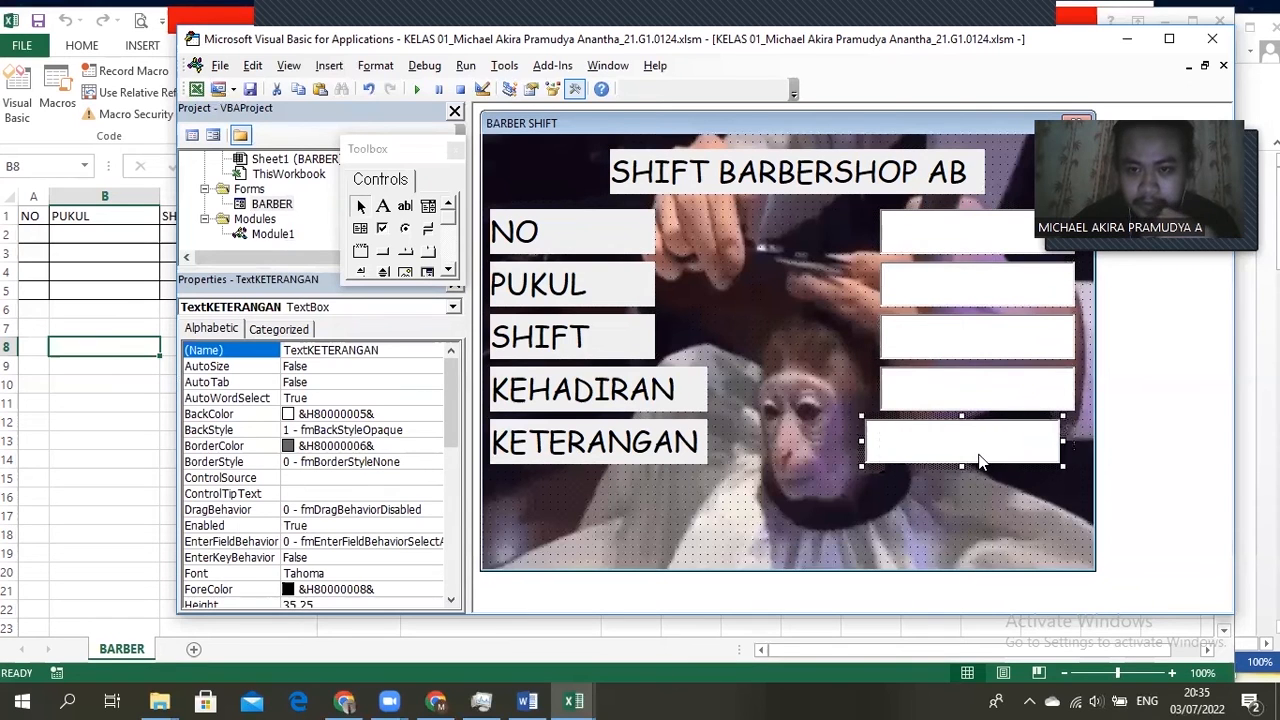
left_click_drag(980, 462, 996, 463)
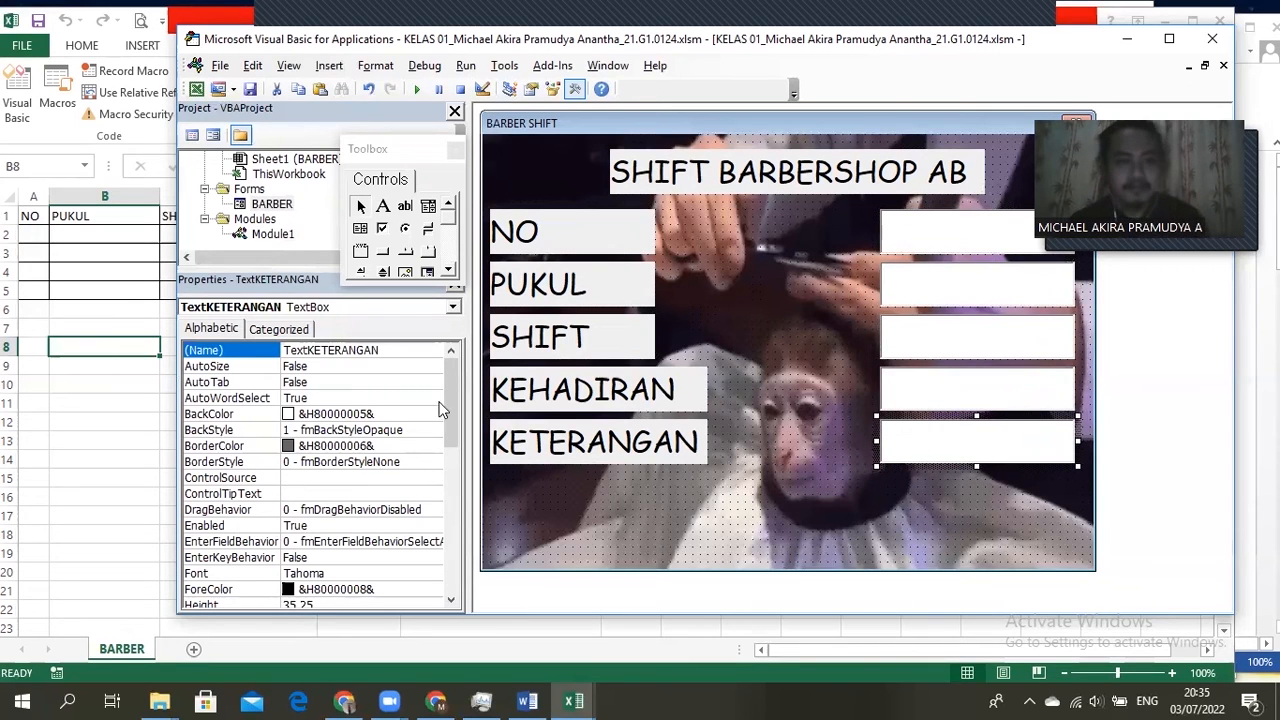
Step: Set the font size of the text box in the NO row to 20
left_click(928, 242)
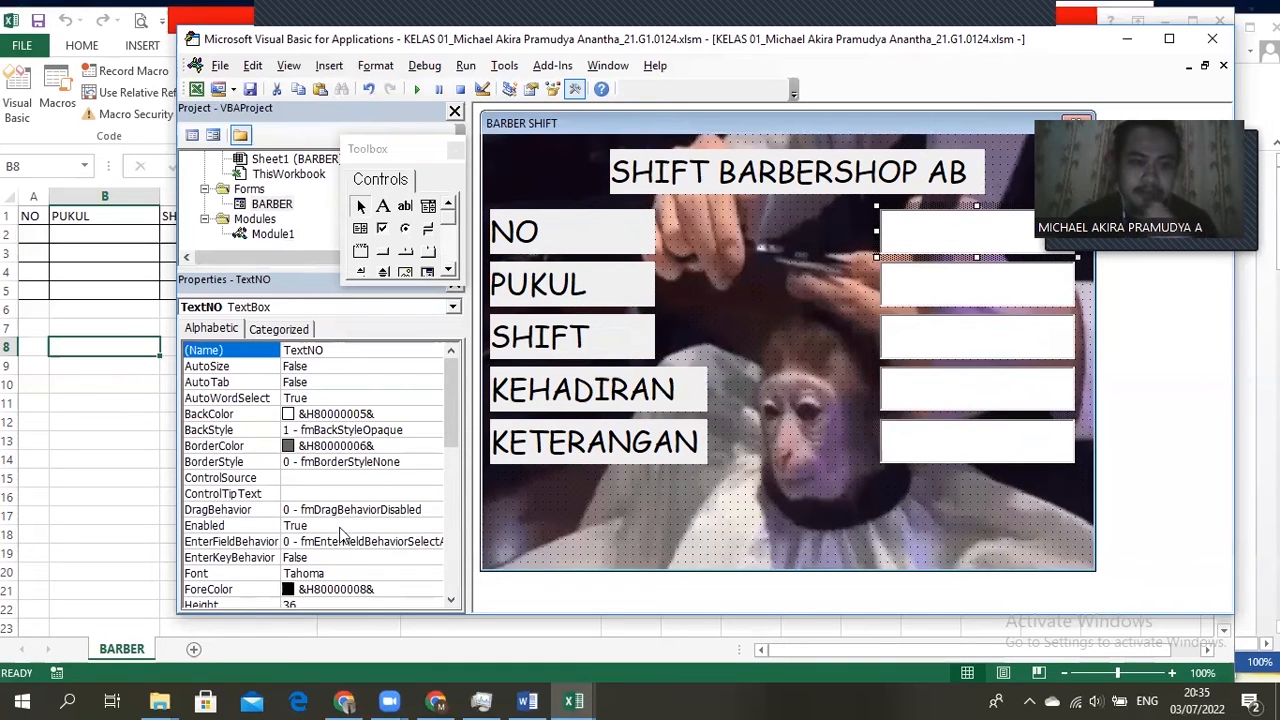
left_click(250, 573)
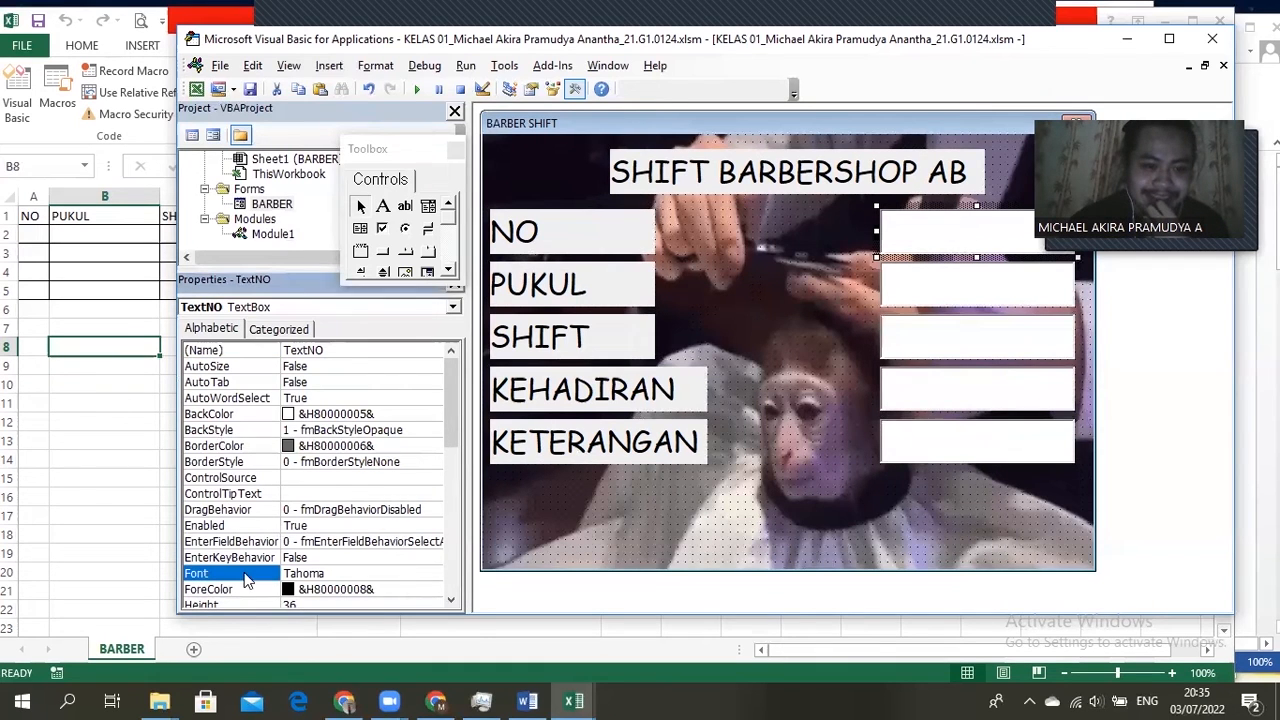
left_click(433, 574)
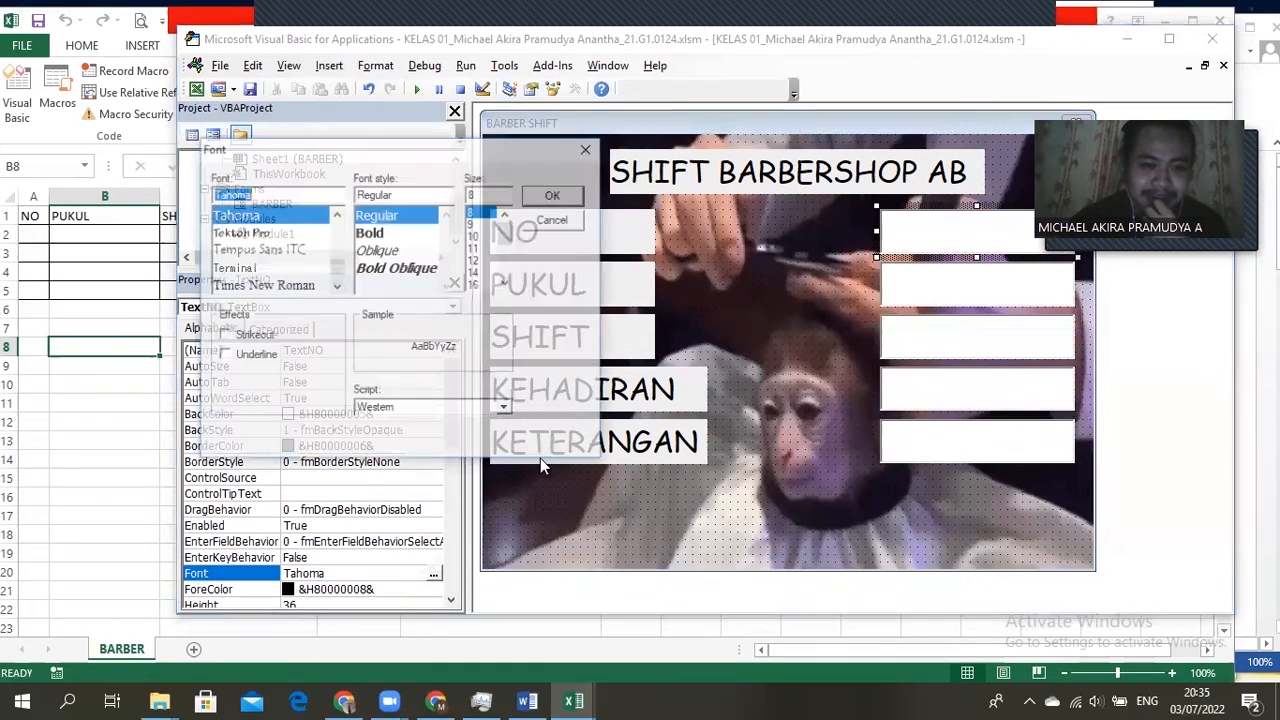
left_click(511, 285)
left_click(511, 285)
left_click(511, 285)
left_click(476, 272)
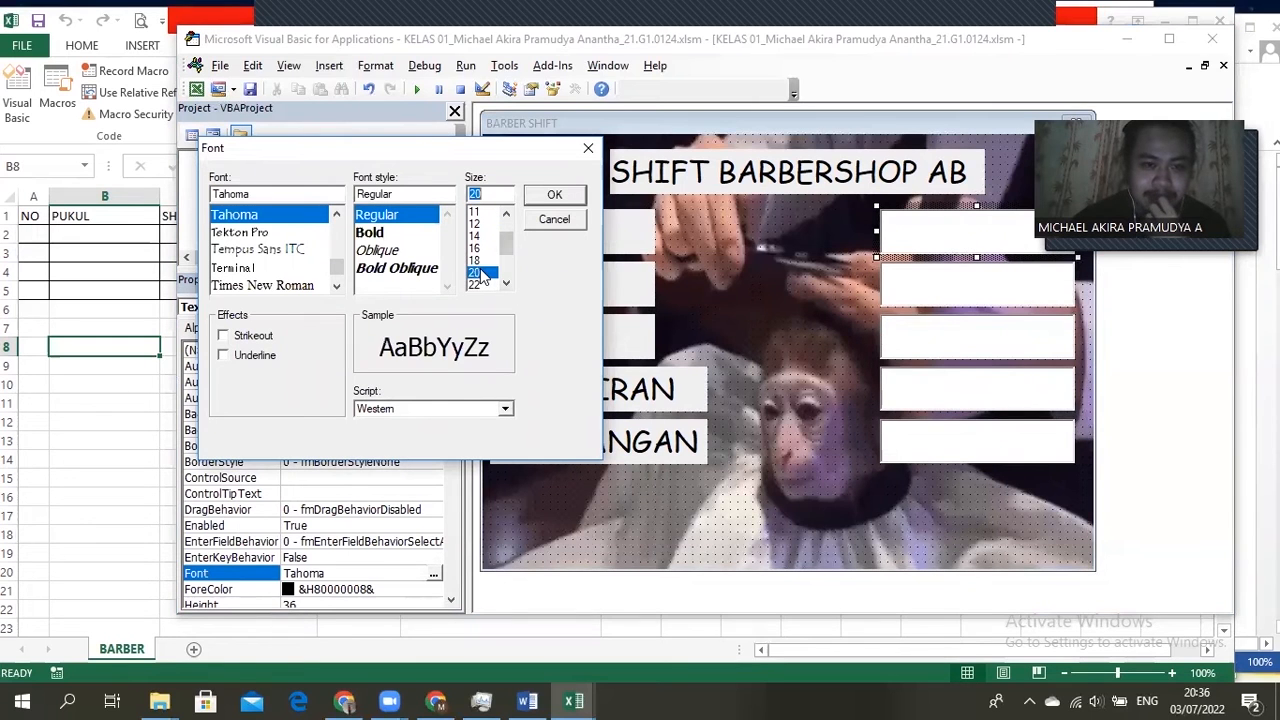
left_click(555, 195)
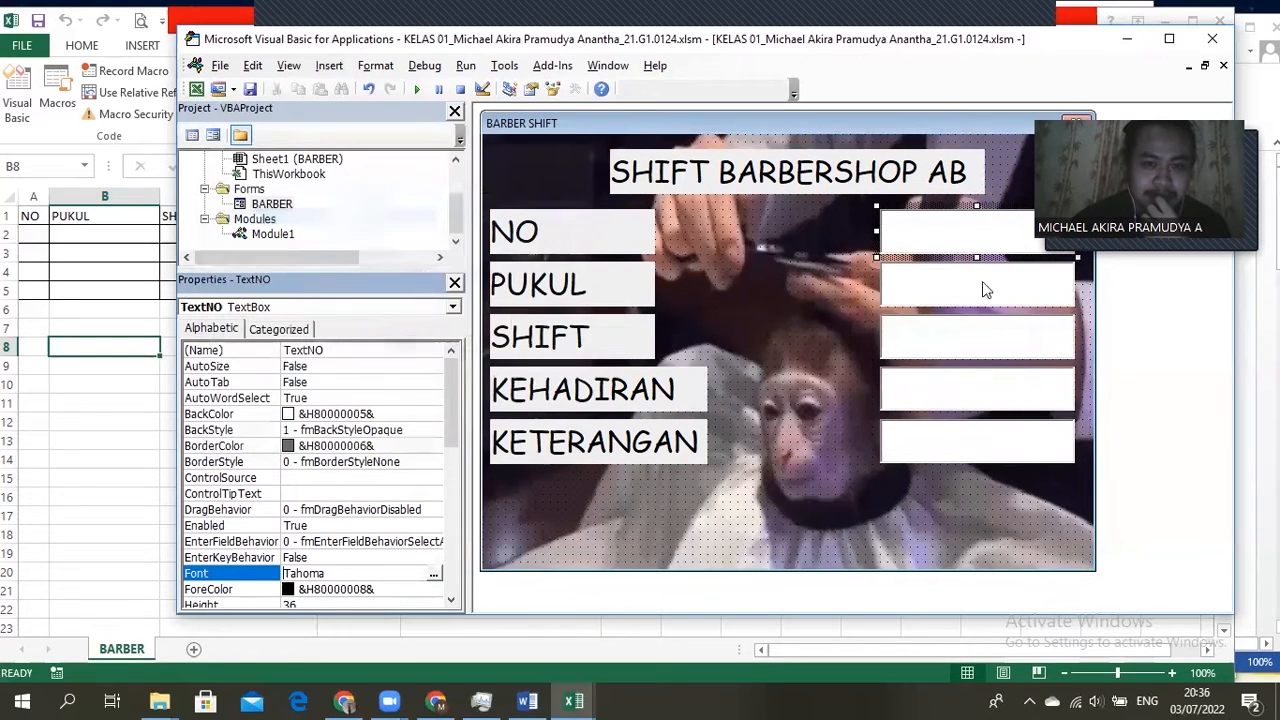
Step: Set the font size of the text box in the PUKUL row to 20
left_click(433, 574)
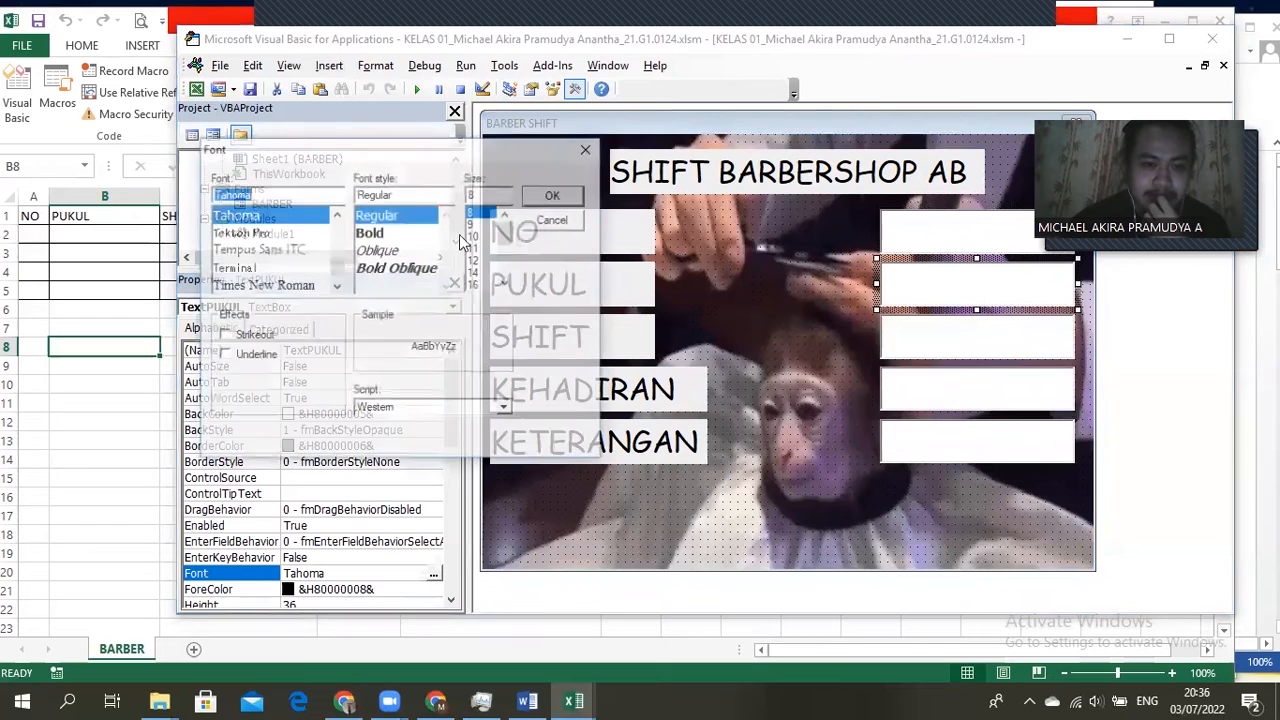
left_click(483, 196)
key("BackSpace")
type("20")
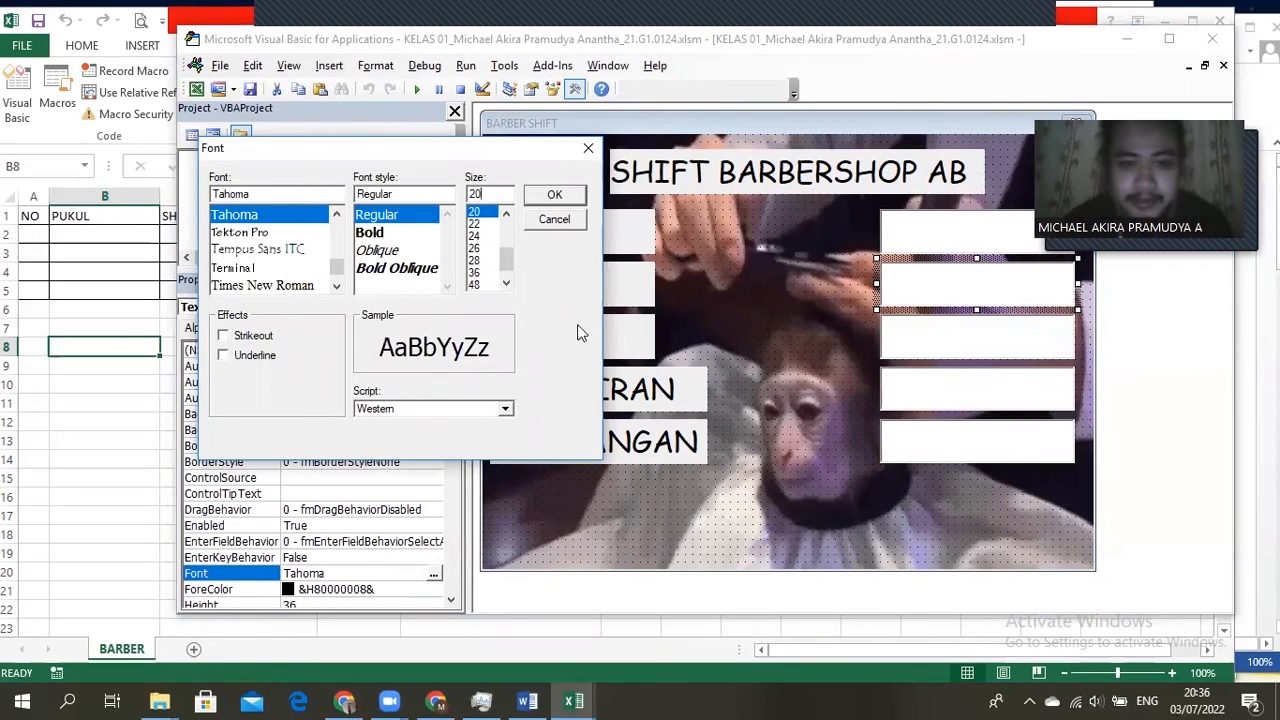
left_click(555, 195)
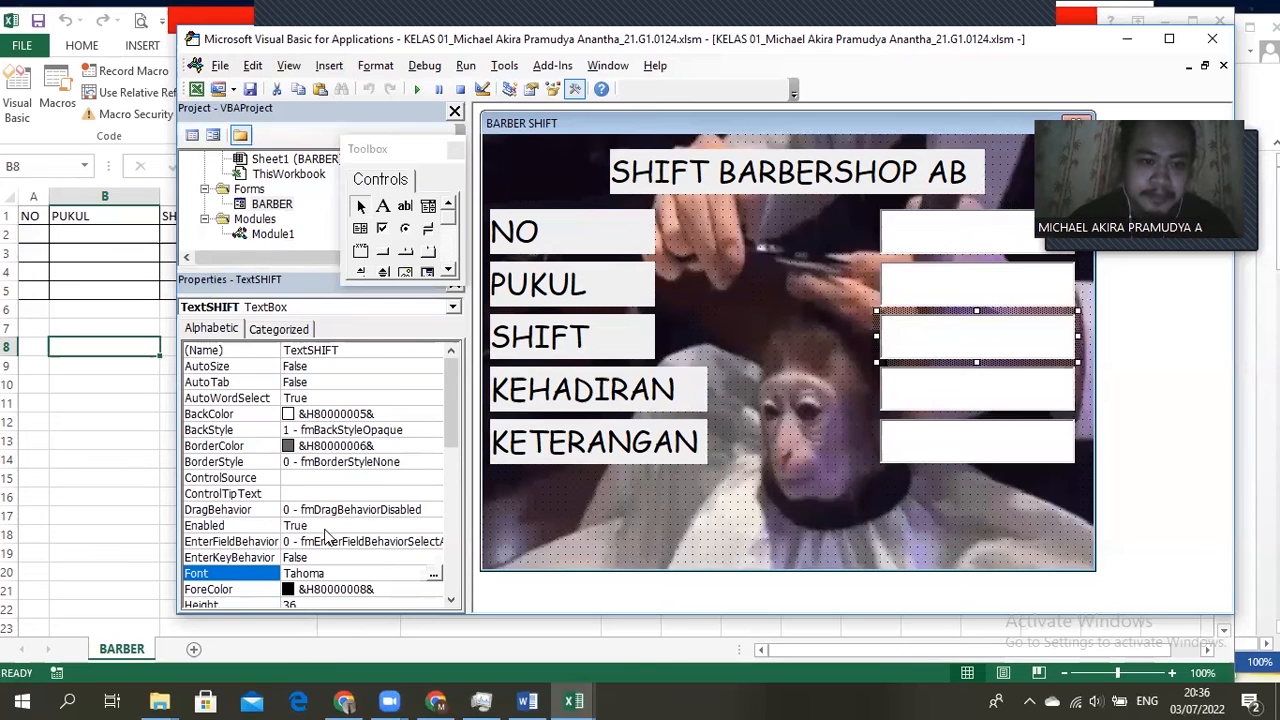
Step: Set the font size of the text box in the SHIFT row to 20
left_click(433, 573)
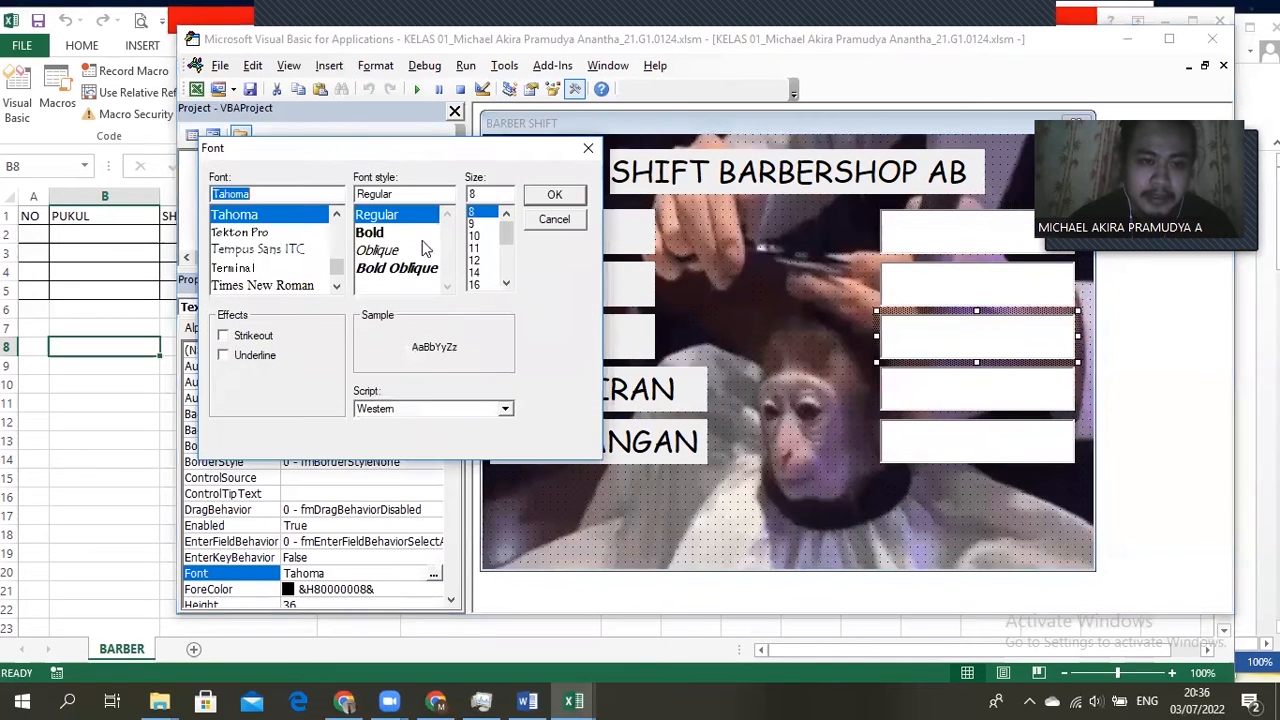
left_click(485, 194)
type("20")
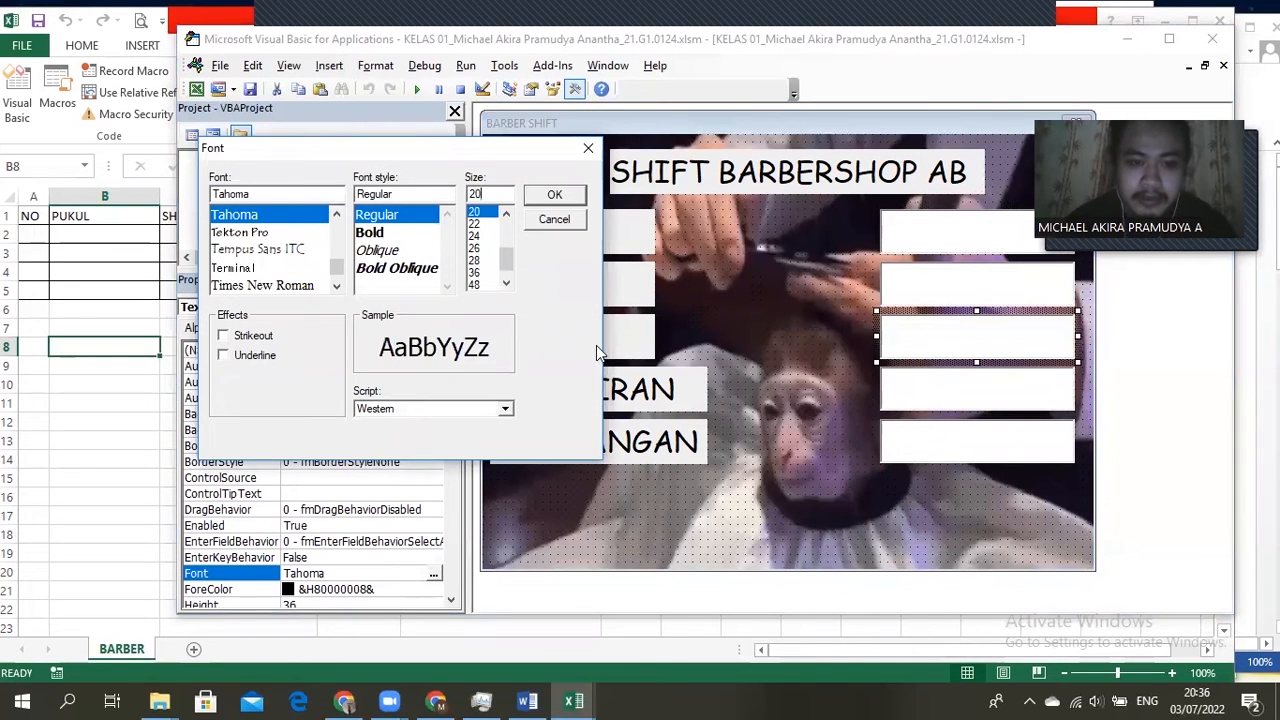
left_click(555, 195)
Step: Look through the properties of the text box in the KEHADIRAN row, including AutoTab and AutoWordSelect
left_click(906, 386)
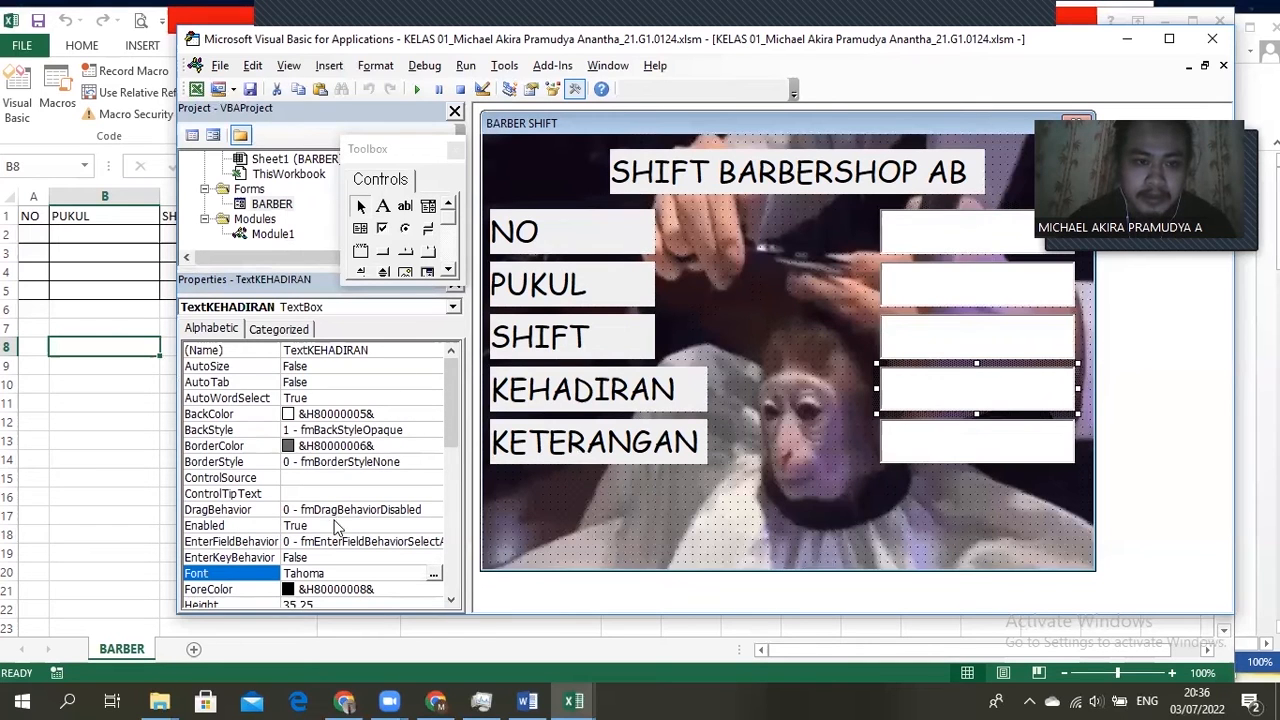
left_click_drag(452, 411, 463, 490)
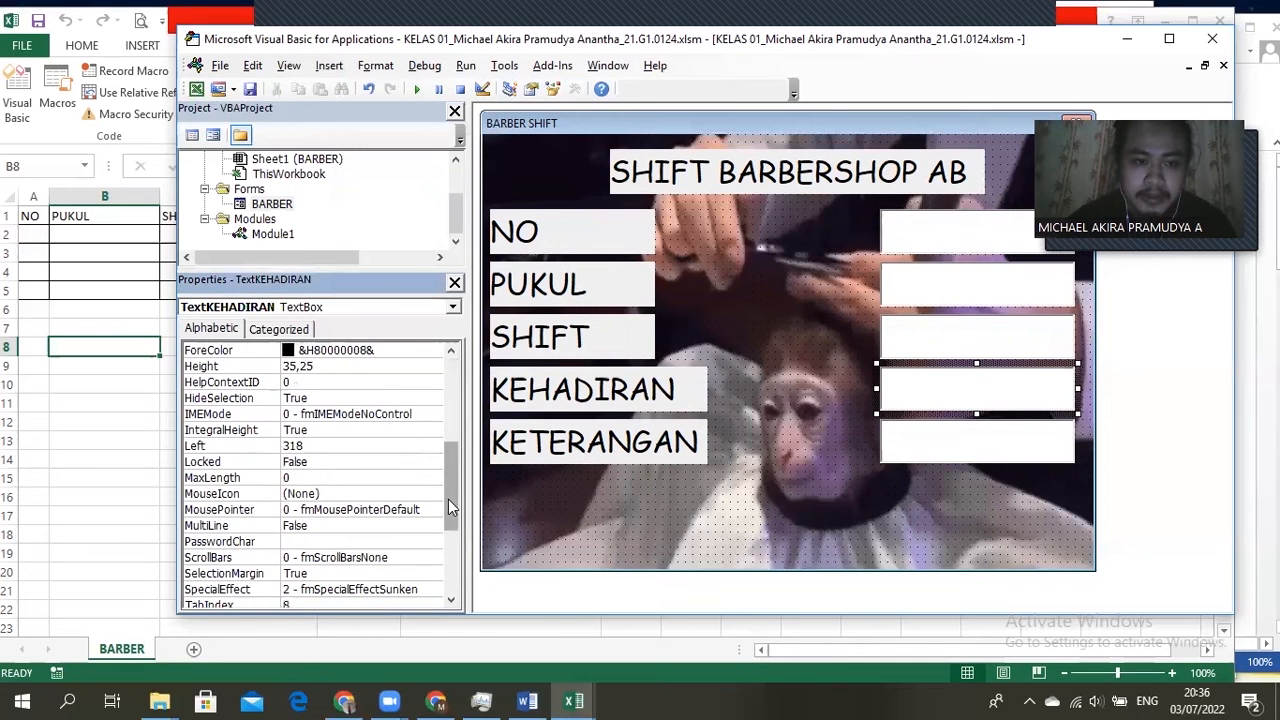
scroll(432, 498, "up", 1)
scroll(431, 492, "down", 1)
scroll(427, 492, "down", 2)
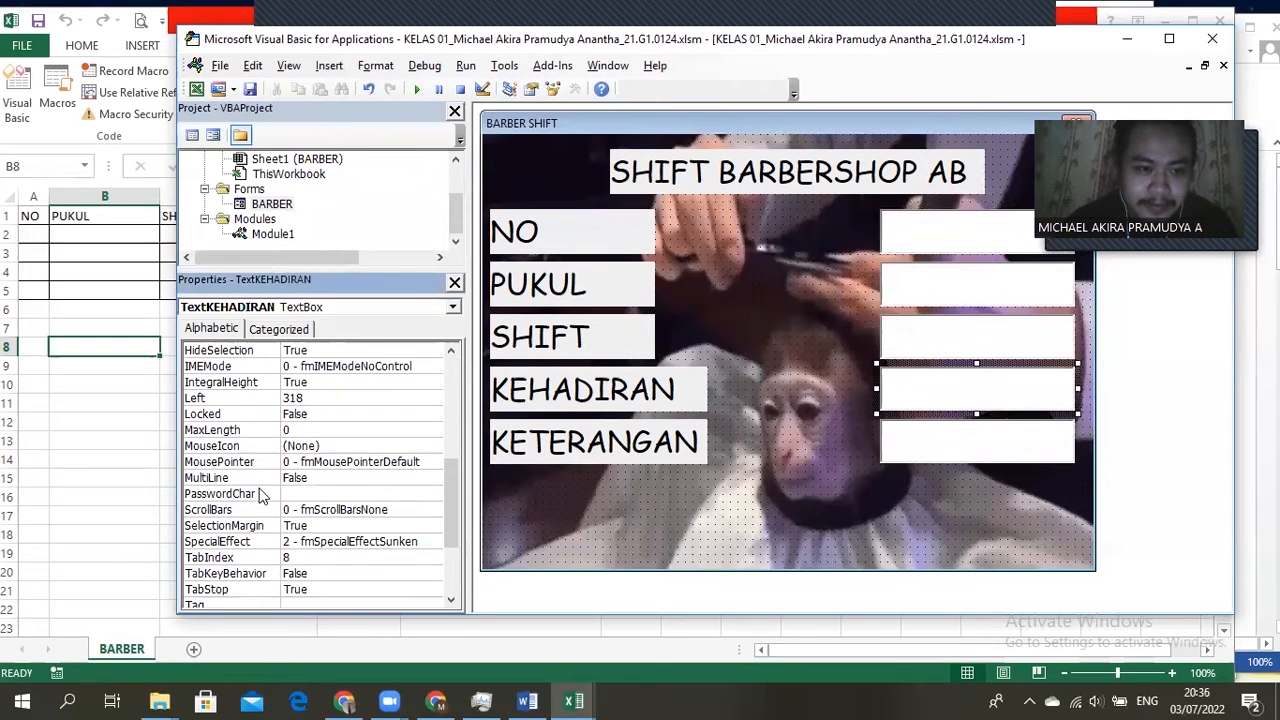
scroll(256, 470, "up", 2)
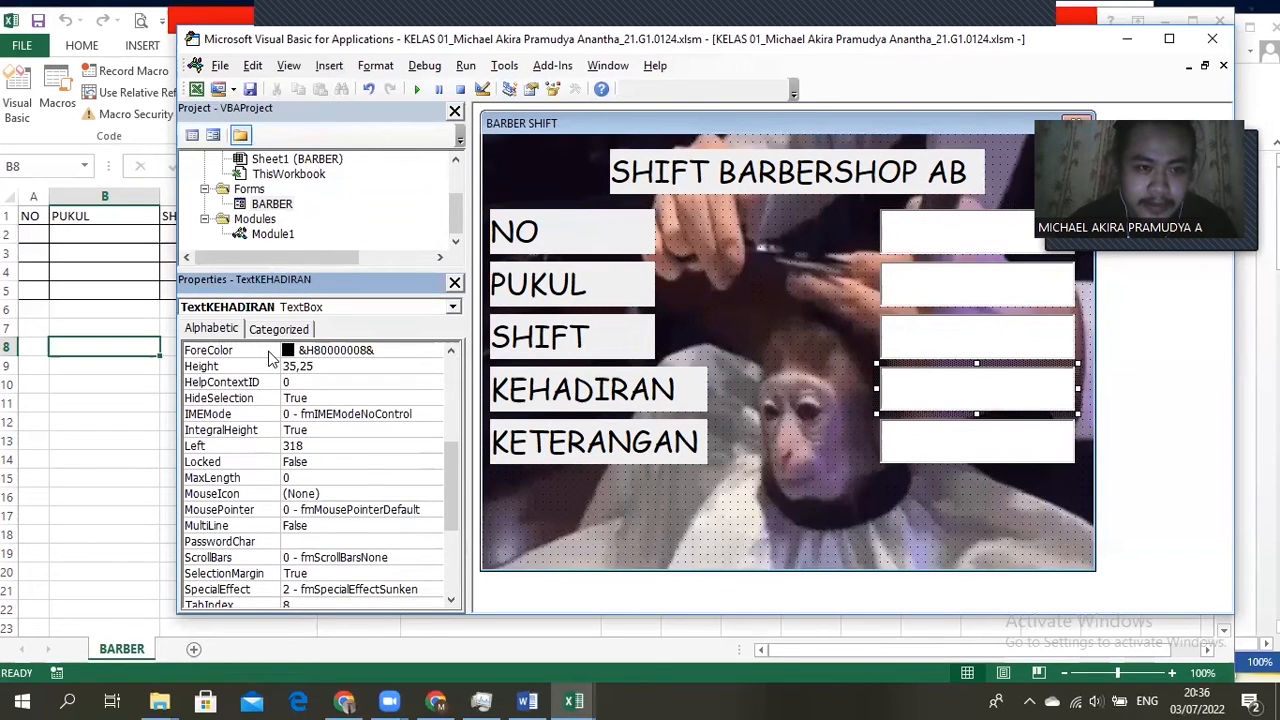
scroll(272, 362, "up", 3)
scroll(424, 386, "up", 4)
left_click(424, 382)
left_click(434, 382)
left_click(424, 383)
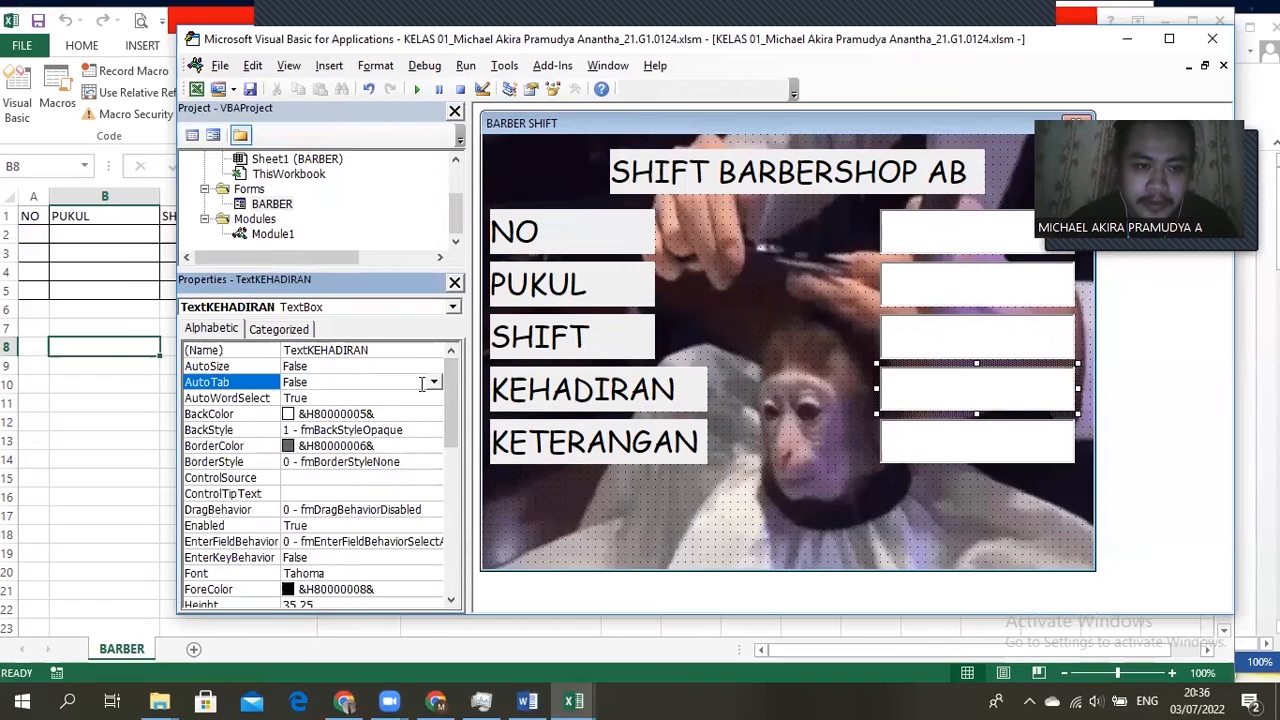
left_click(295, 399)
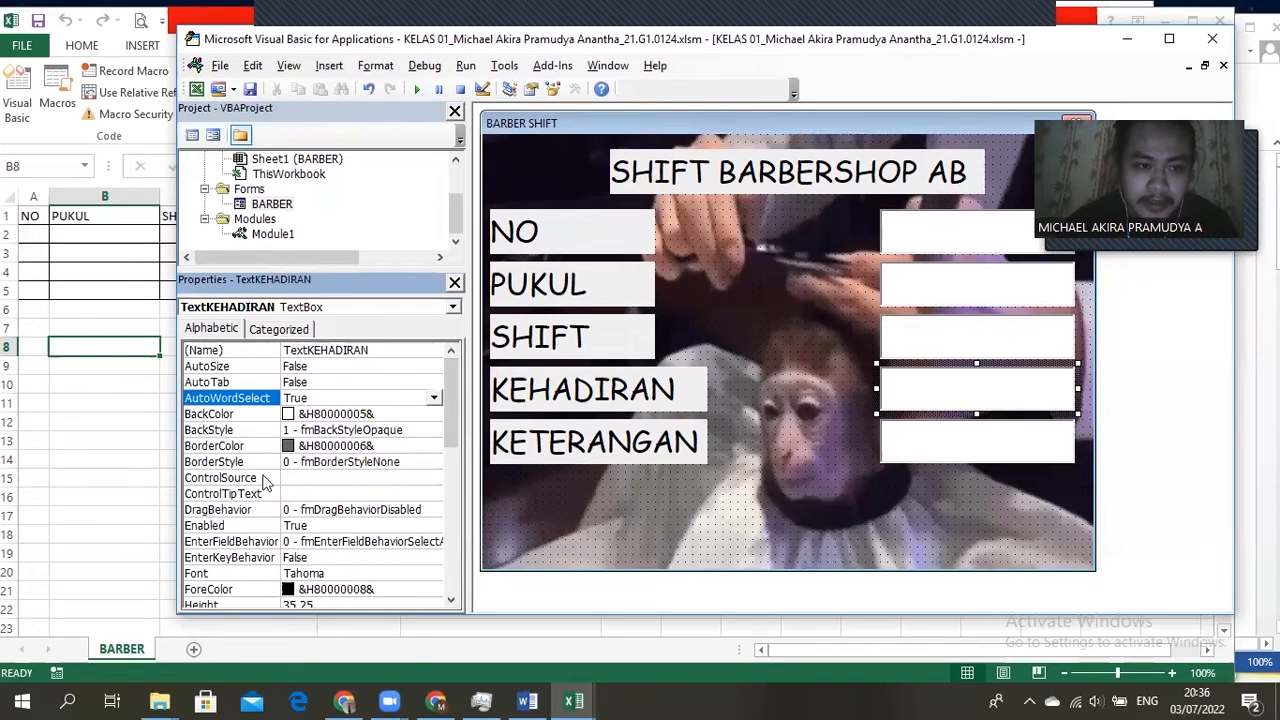
Step: Enlarge the font size of the KEHADIRAN row's text box to match the text boxes above it
left_click(330, 573)
left_click(429, 573)
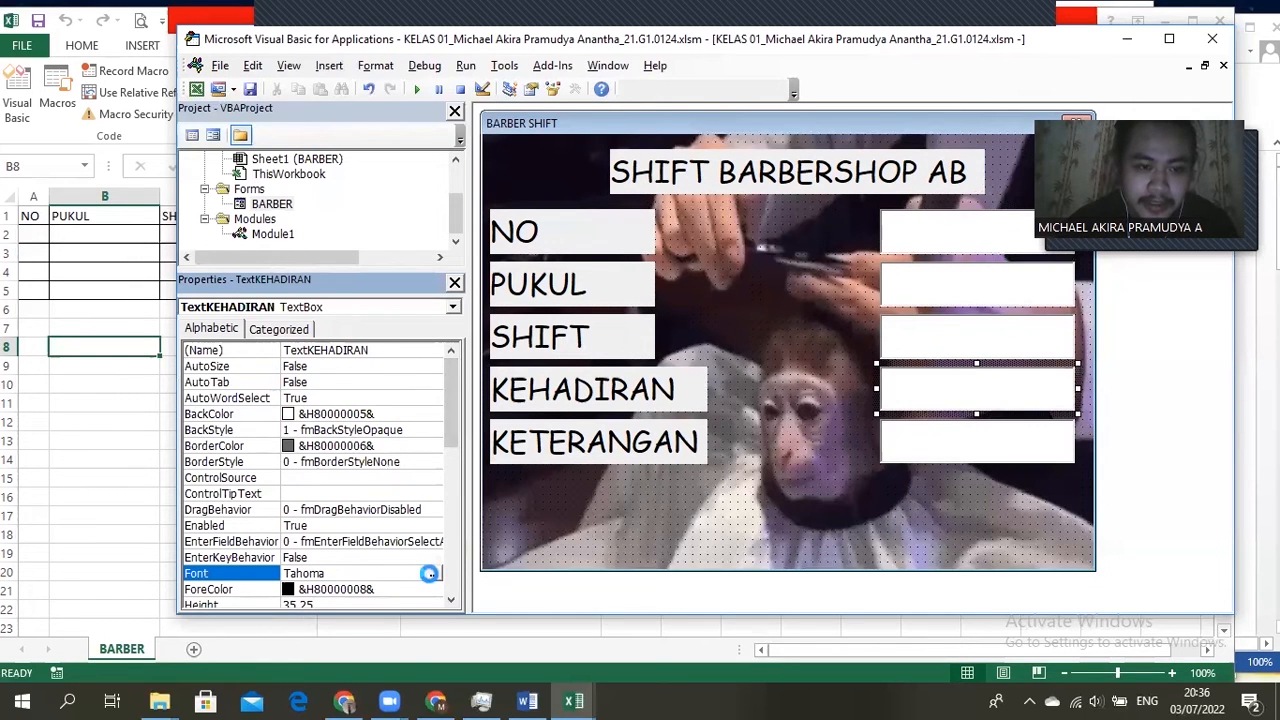
left_click(492, 196)
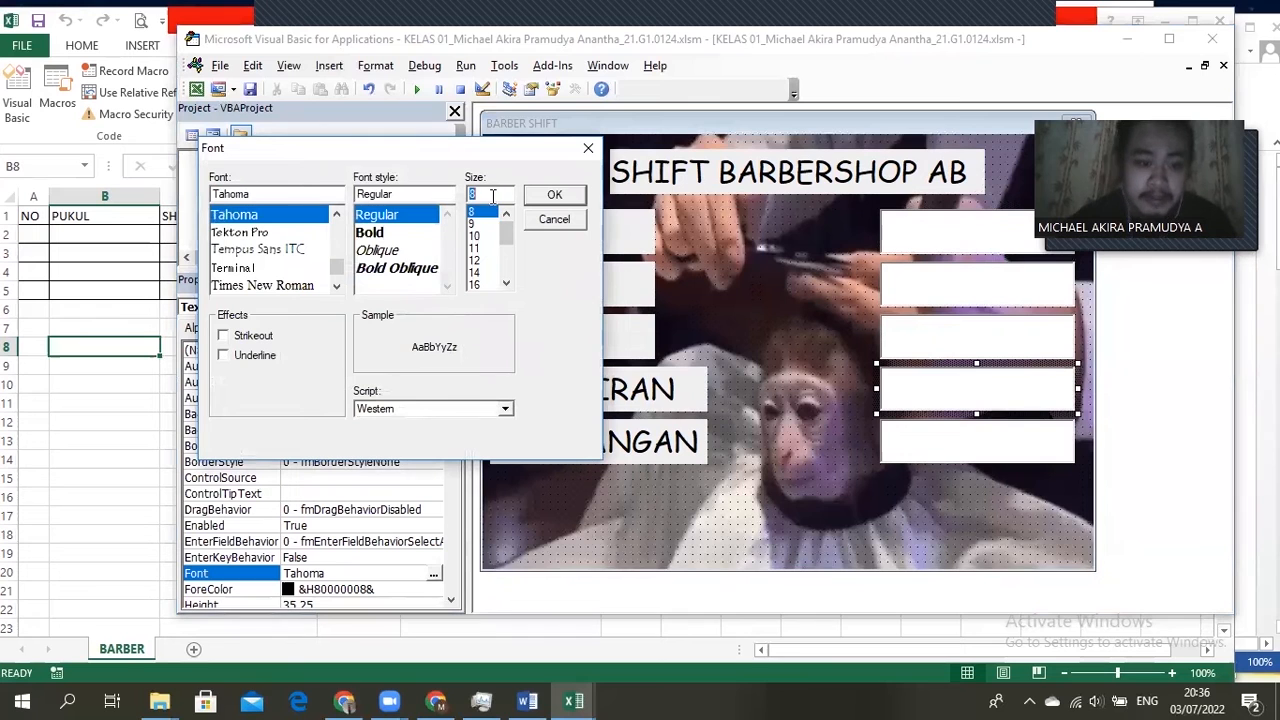
type("14")
left_click(554, 194)
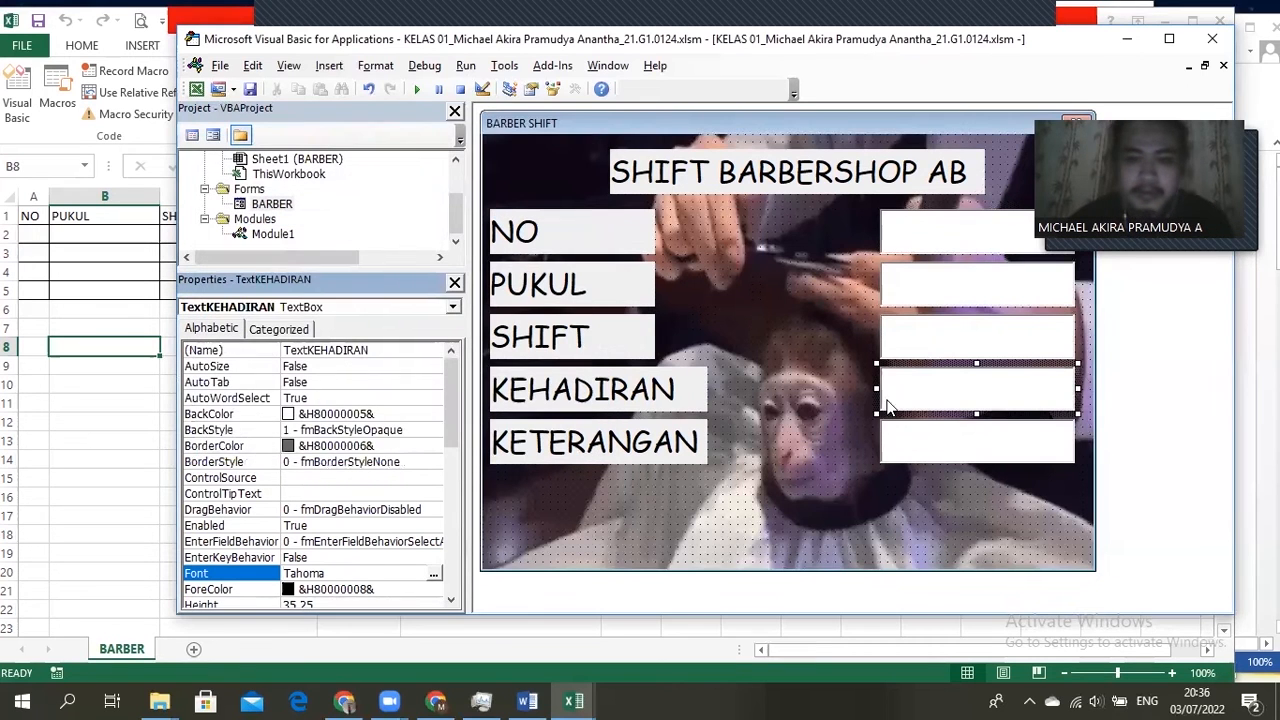
Step: Set the font size of the text box in the KETERANGAN row to 20
left_click(893, 438)
left_click(433, 573)
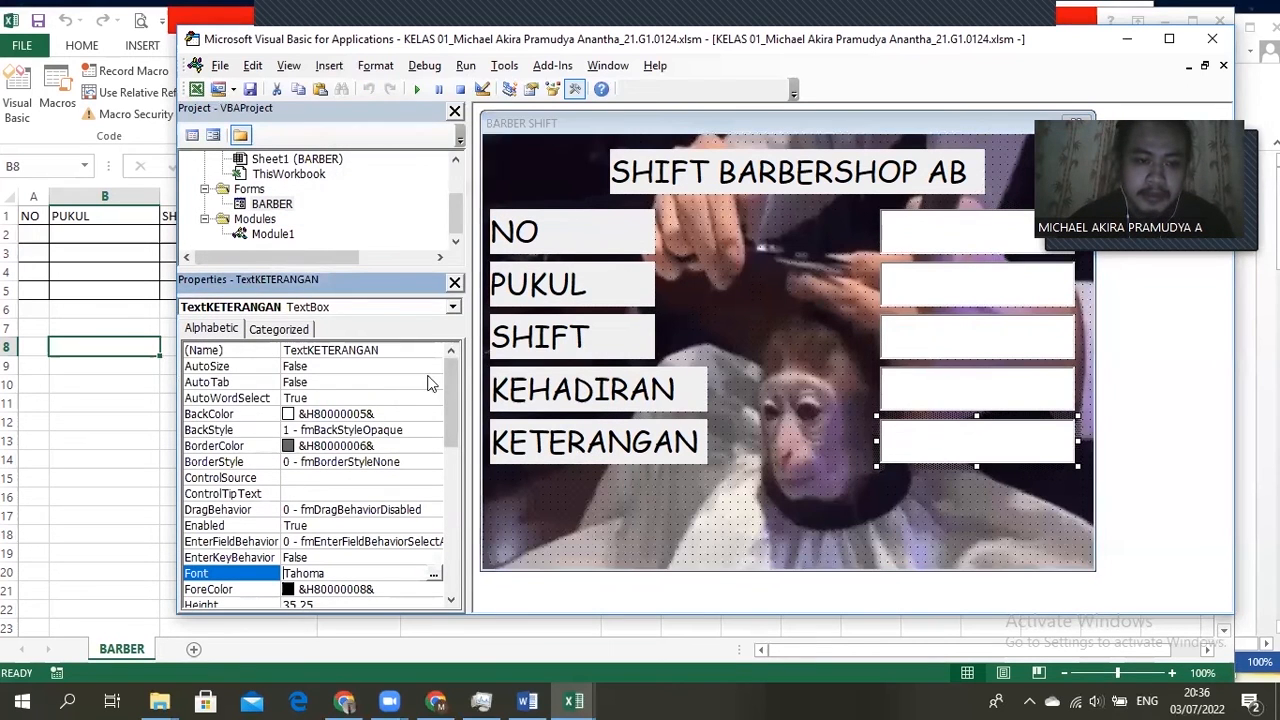
double_click(474, 193)
type("14")
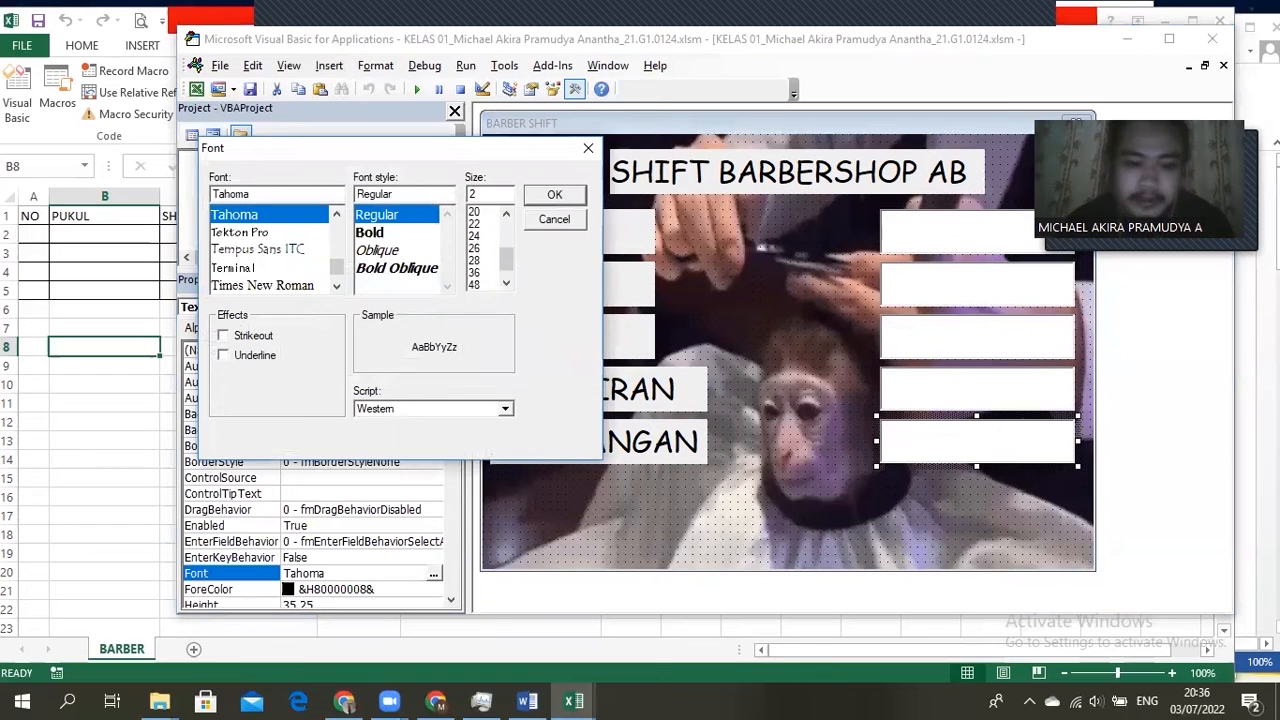
left_click(555, 196)
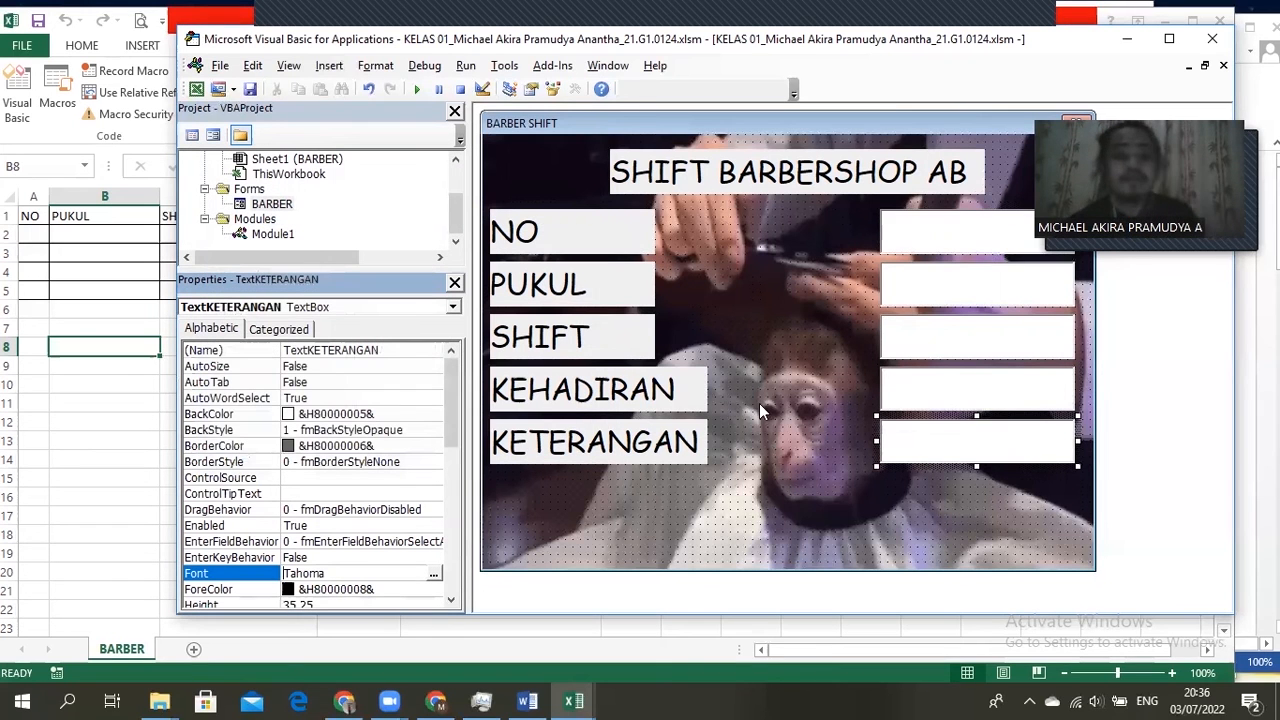
Step: Draw a command button about 36 high below the KETERANGAN label, with a Left position of about 42
left_click(646, 349)
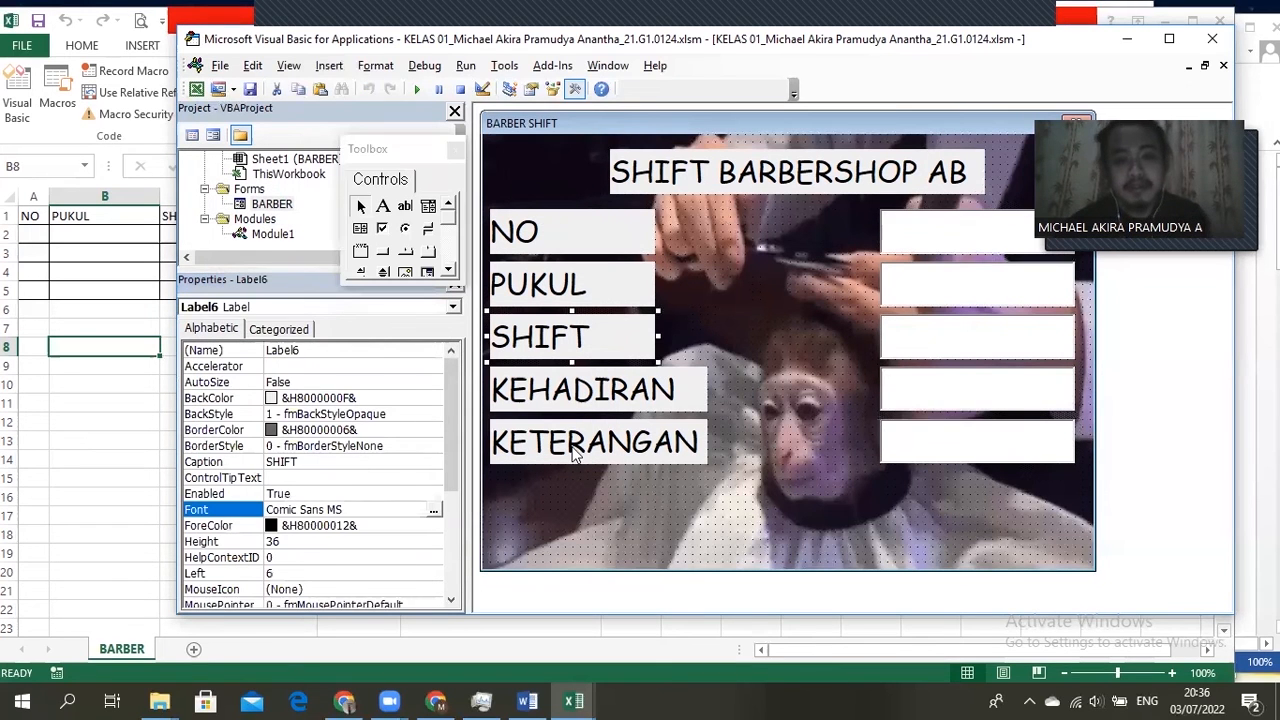
left_click(583, 500)
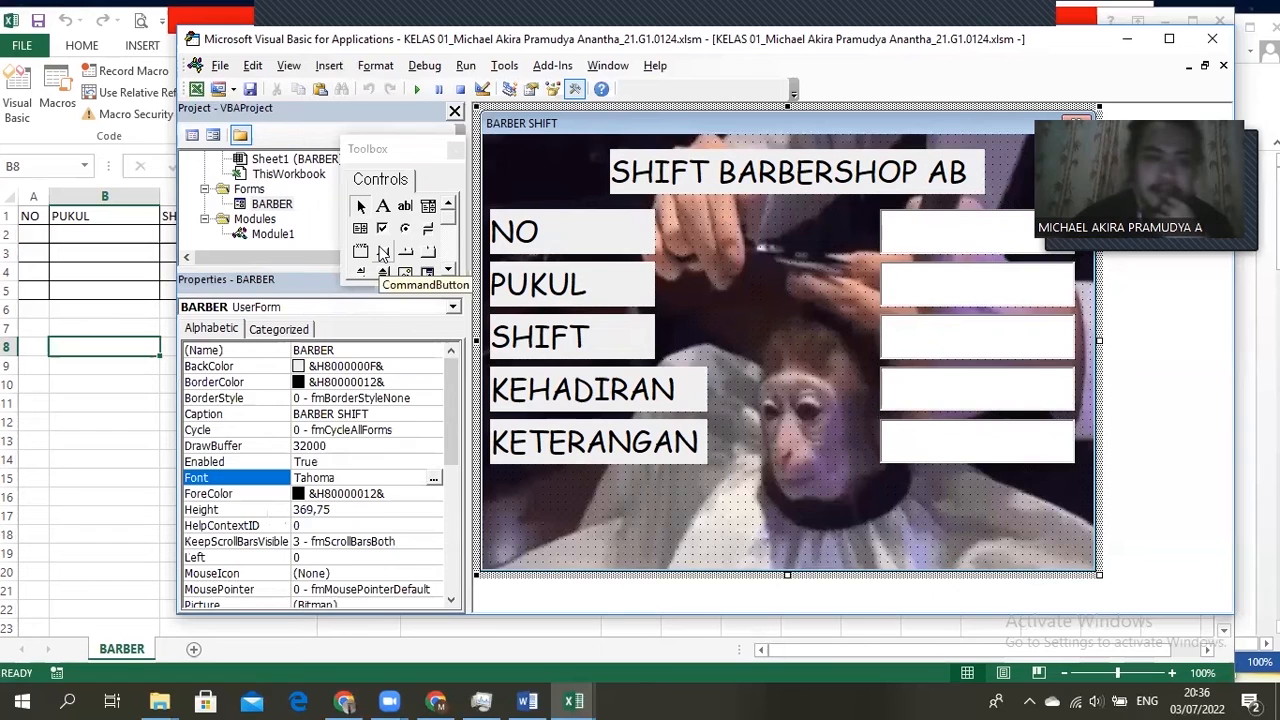
left_click(381, 253)
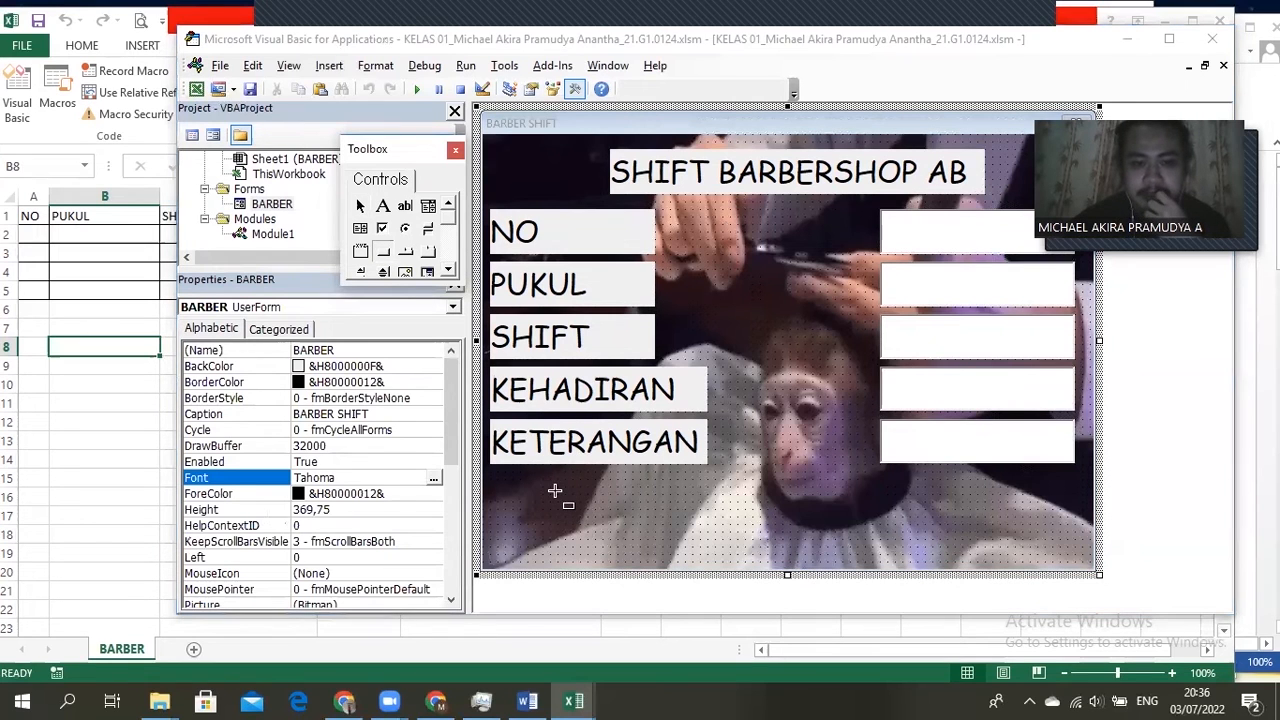
left_click_drag(533, 492, 693, 538)
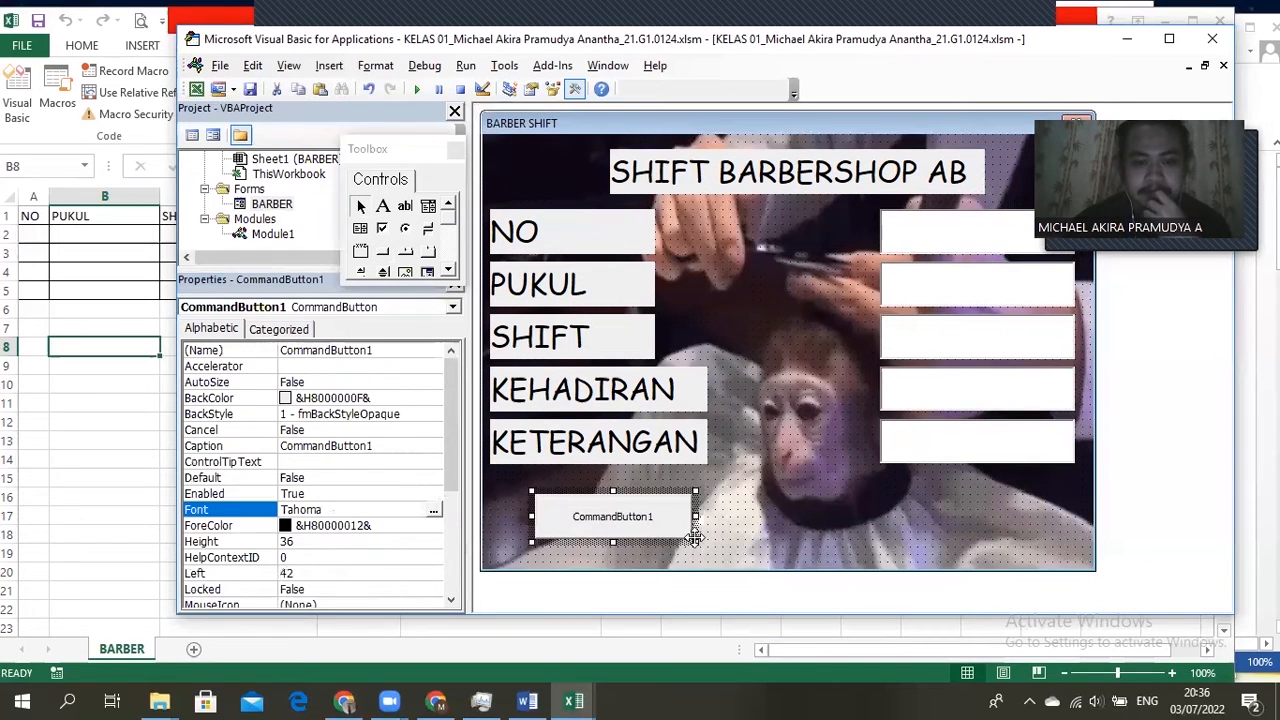
Step: Rename the new command button CMDMASUK, matching the first procedure name in the Command UAS Word document
left_click(388, 356)
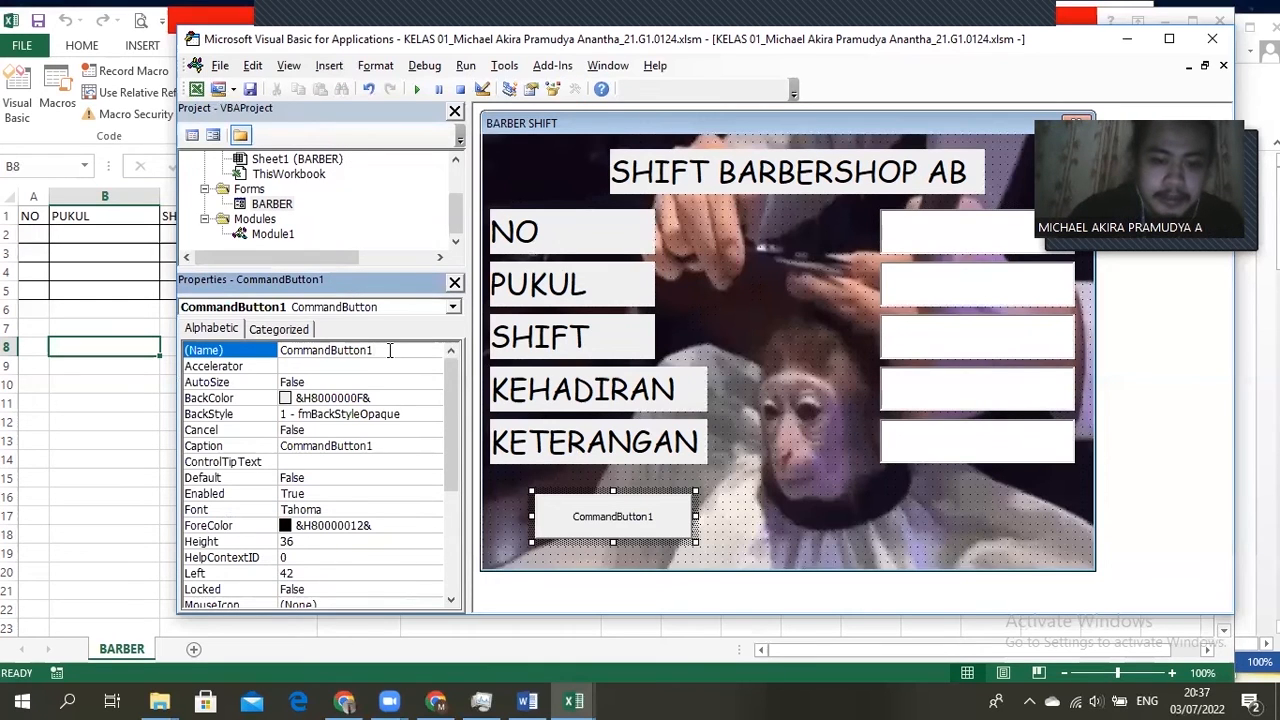
key("BackSpace")
key("BackSpace")
key("BackSpace")
key("BackSpace")
key("BackSpace")
key("BackSpace")
key("BackSpace")
key("BackSpace")
key("BackSpace")
key("BackSpace")
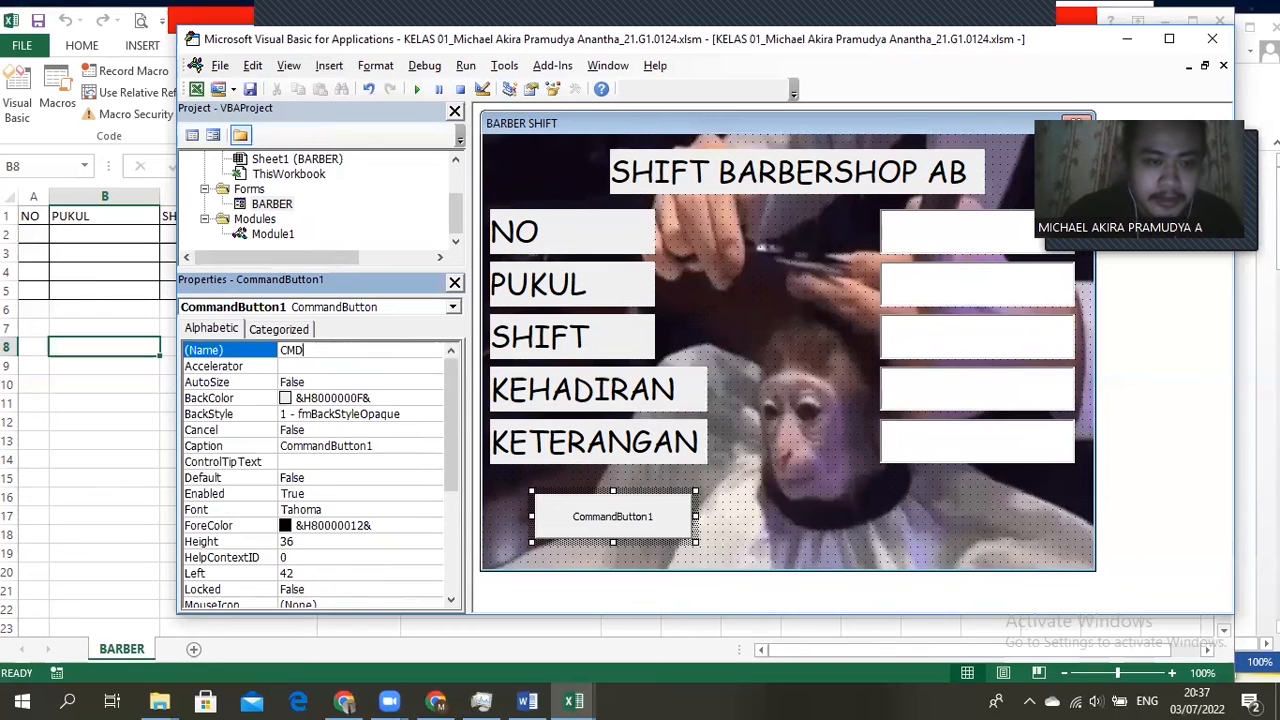
type("CMD")
left_click(527, 701)
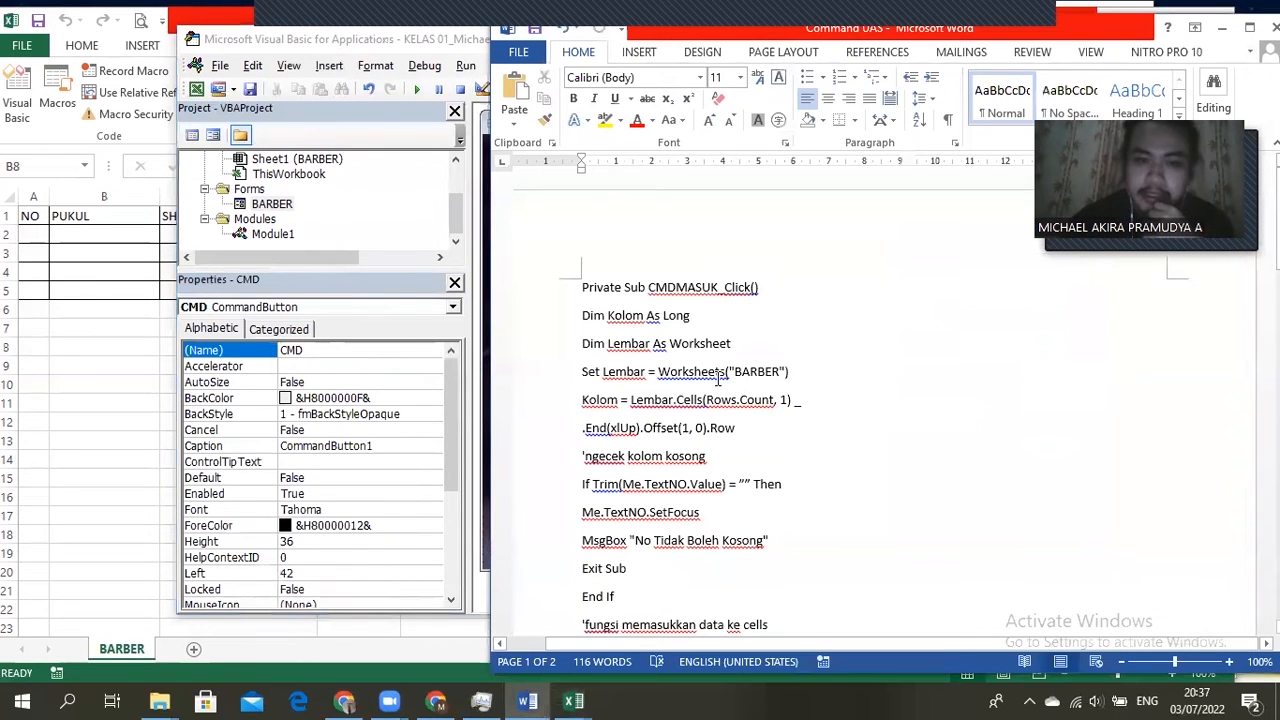
left_click(361, 350)
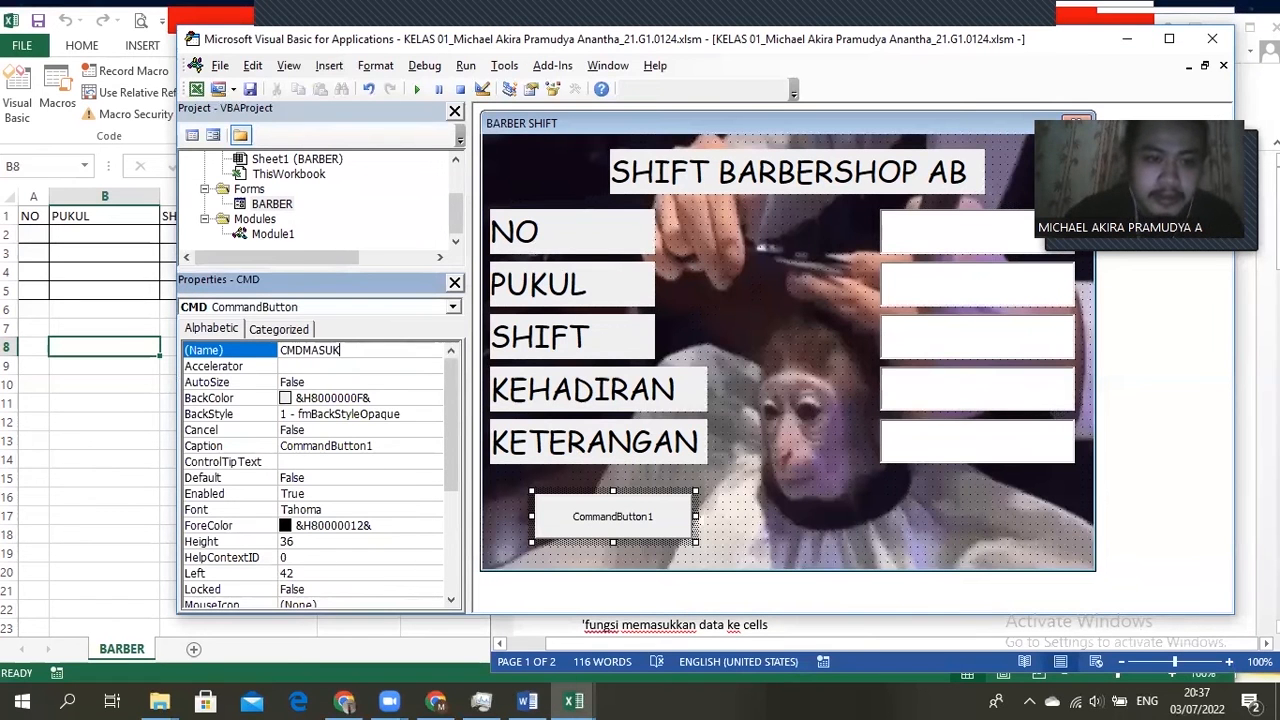
Step: Set the caption of the CMDMASUK button to ENTER
left_click(340, 445)
left_click_drag(388, 447, 283, 450)
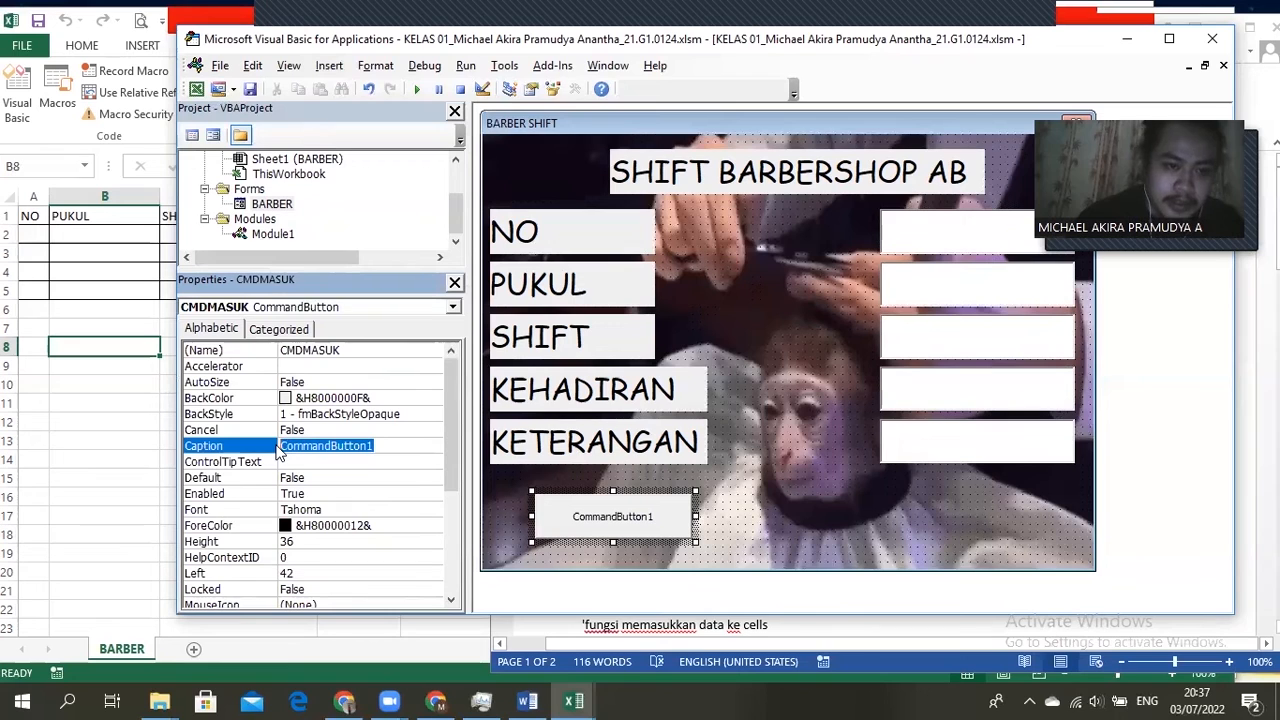
type("ENTER")
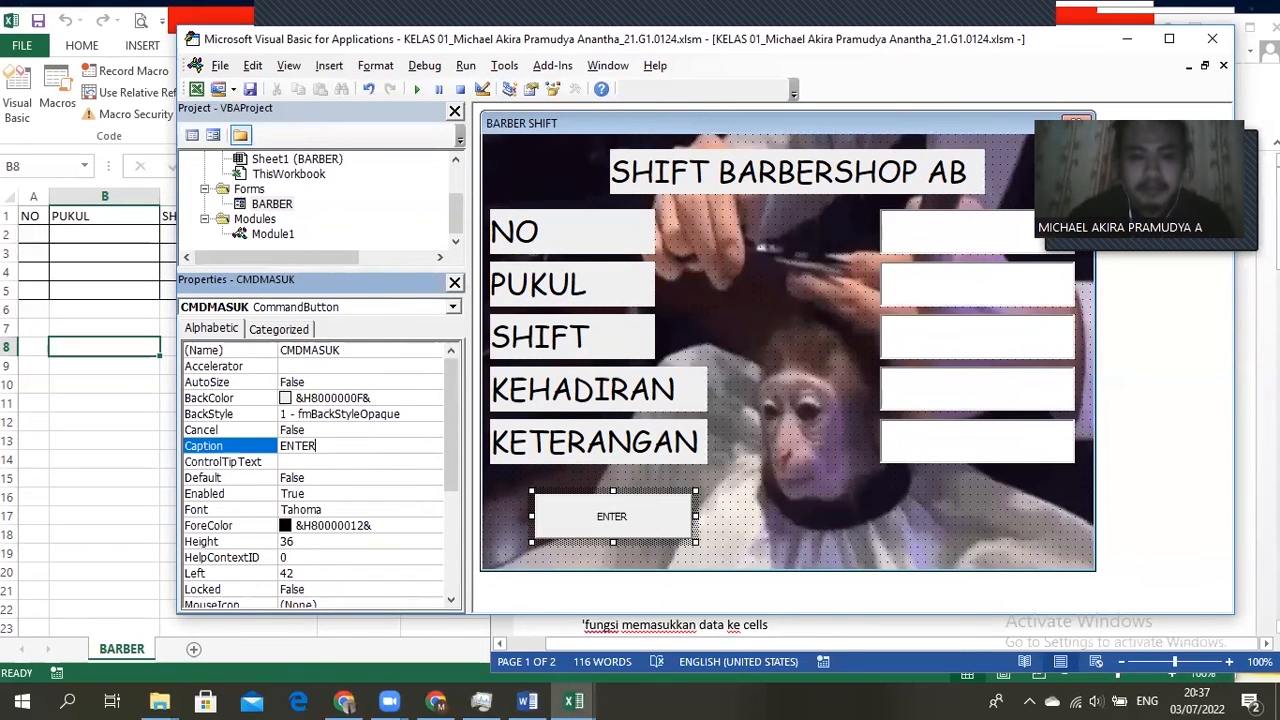
Step: In the ENTER button's font settings, choose size 26 and the Bold style
left_click(357, 509)
left_click(433, 511)
left_click(506, 286)
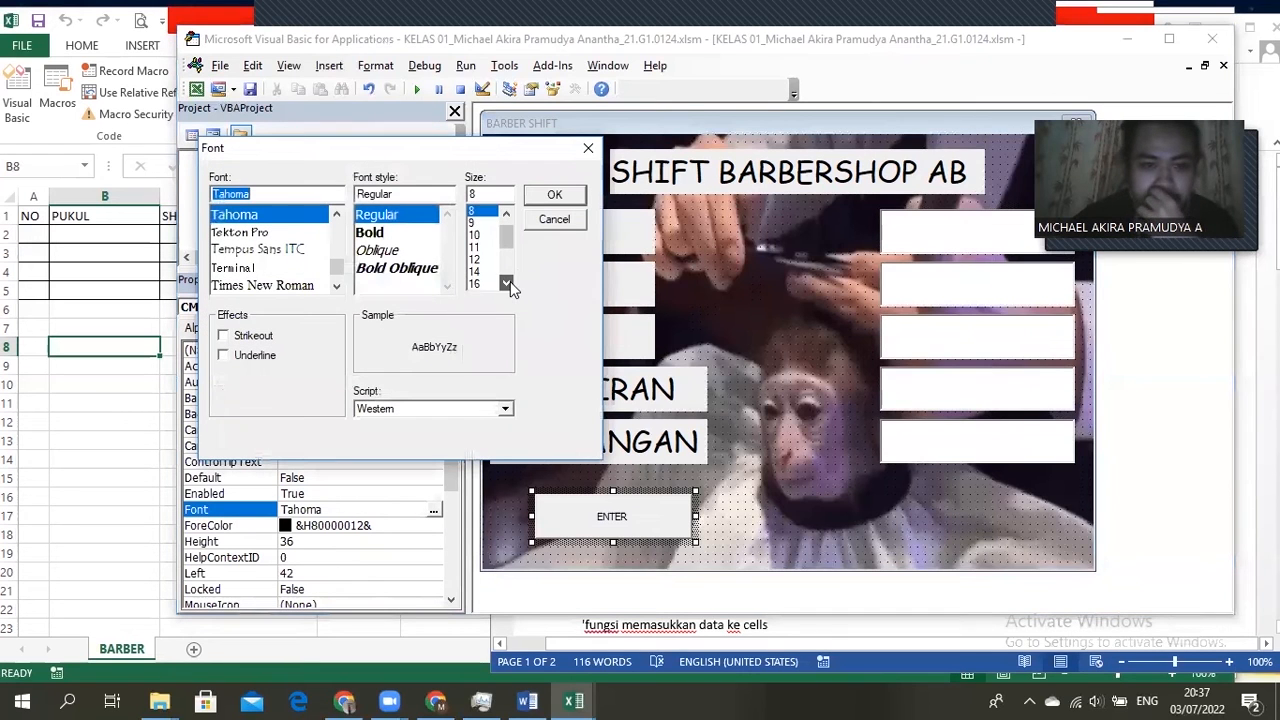
left_click(506, 286)
left_click(478, 260)
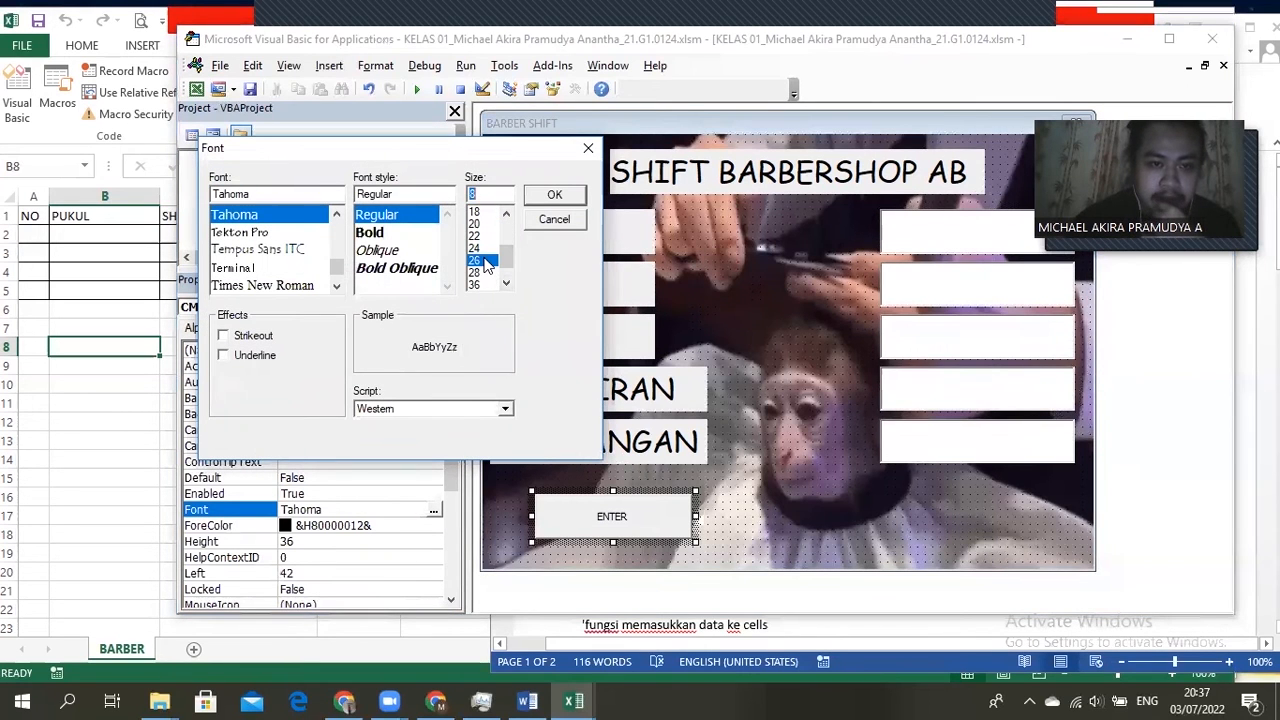
left_click(382, 236)
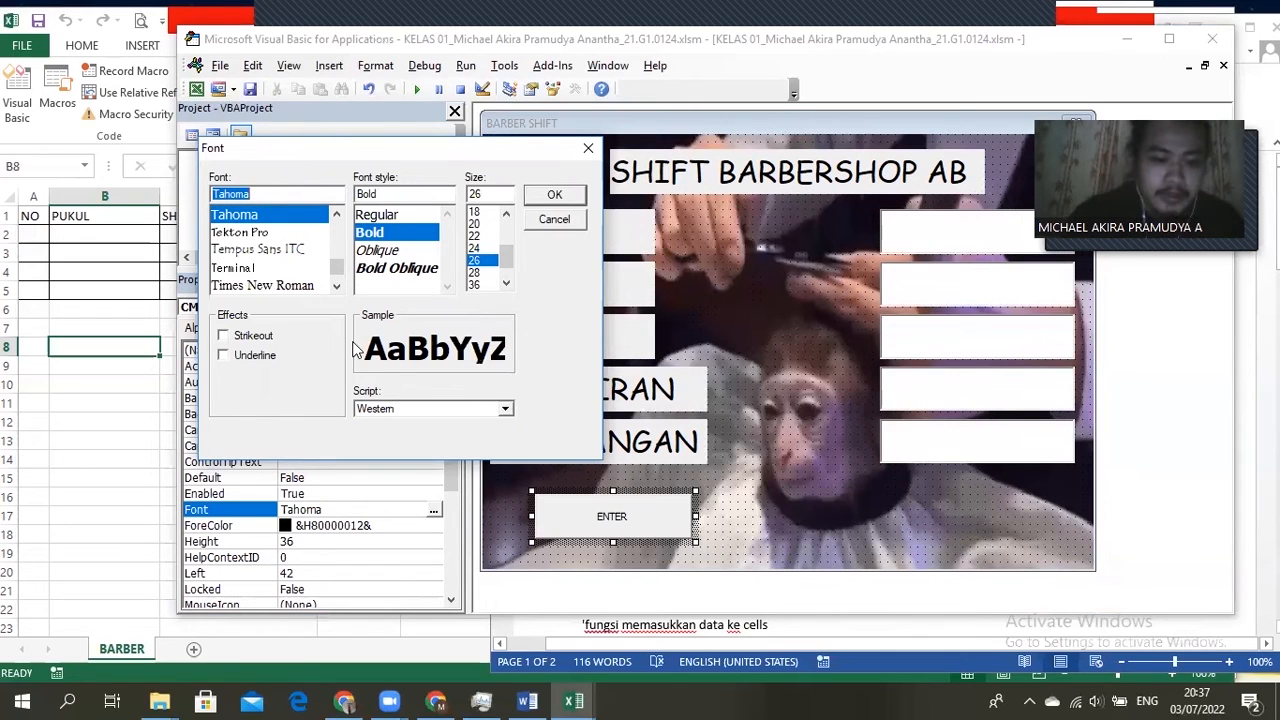
type("COM")
key("BackSpace")
key("BackSpace")
key("BackSpace")
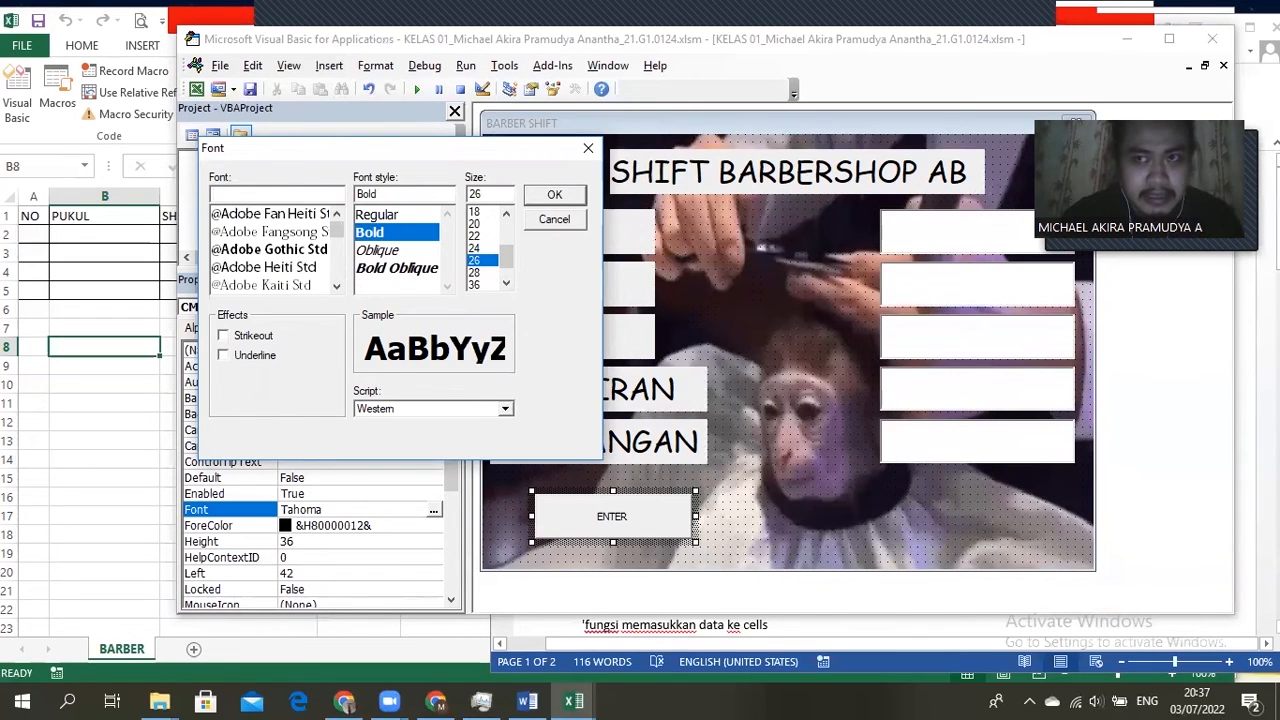
type("AR")
key("BackSpace")
key("BackSpace")
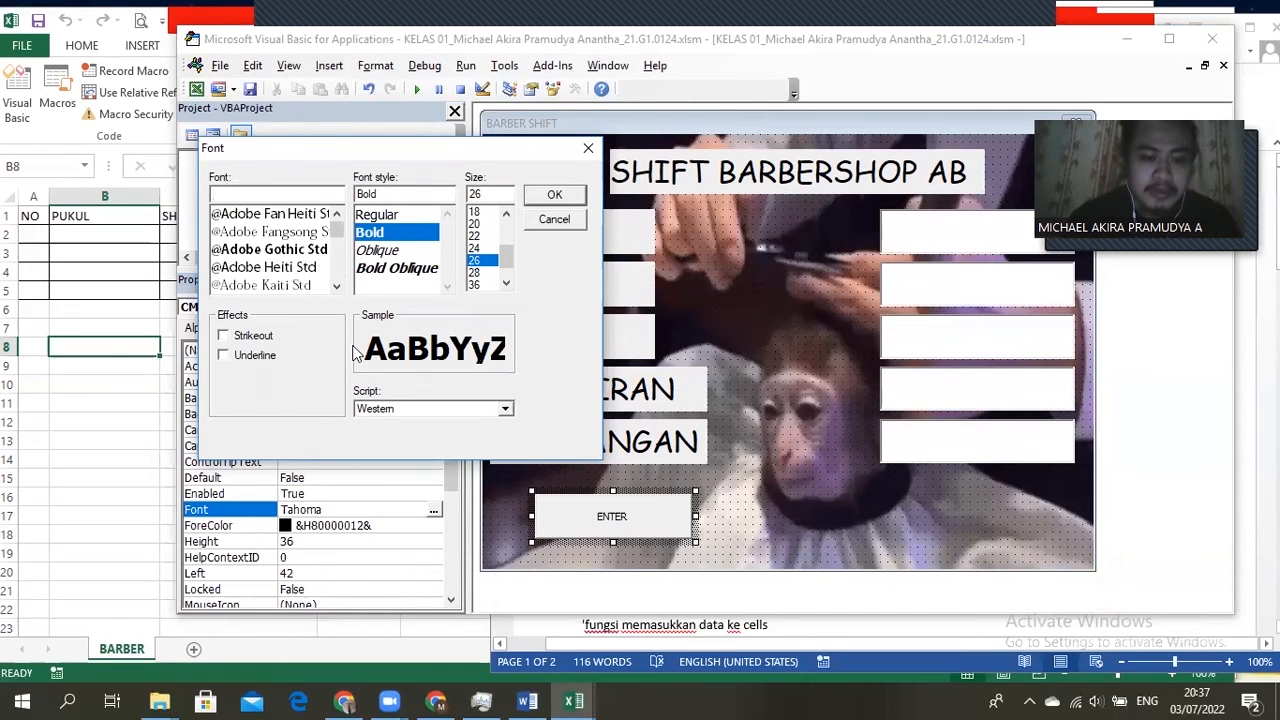
Step: Find the CC Wild Words font and apply it to the ENTER button
type("Cal")
left_click(232, 214)
scroll(291, 243, "down", 3)
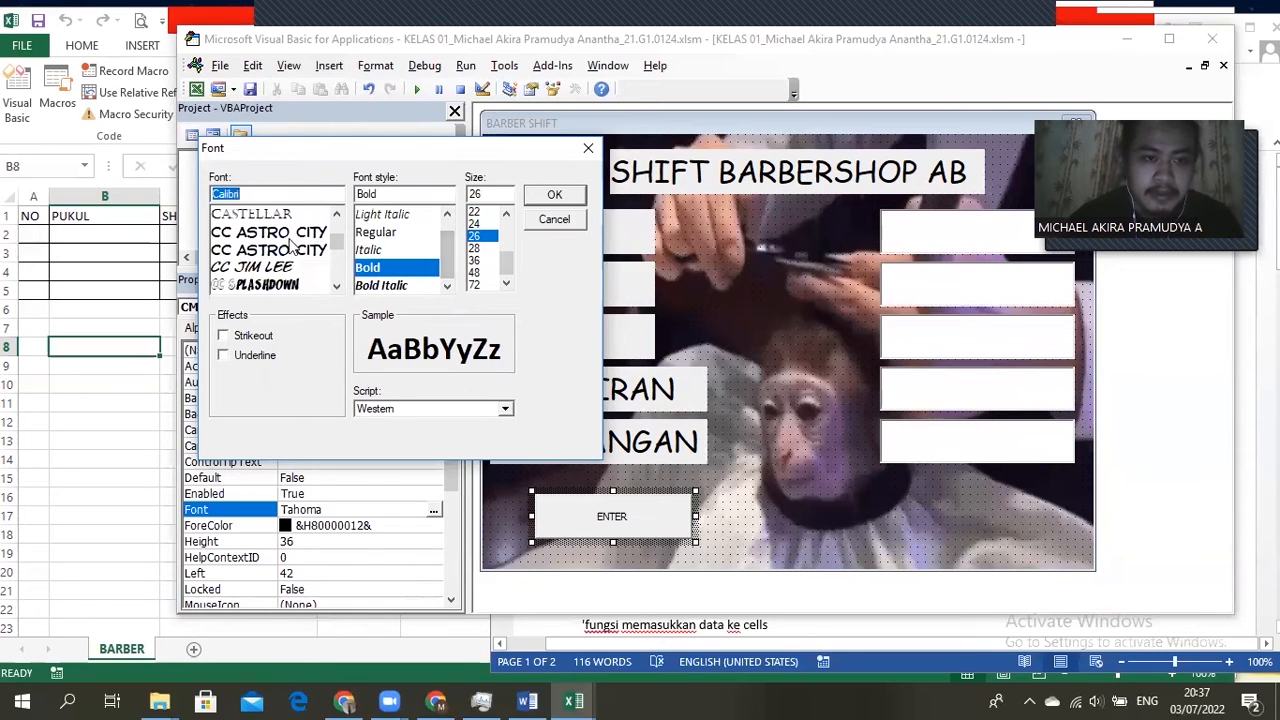
scroll(294, 255, "down", 1)
scroll(296, 258, "up", 1)
scroll(300, 260, "down", 2)
scroll(300, 245, "up", 1)
left_click(296, 267)
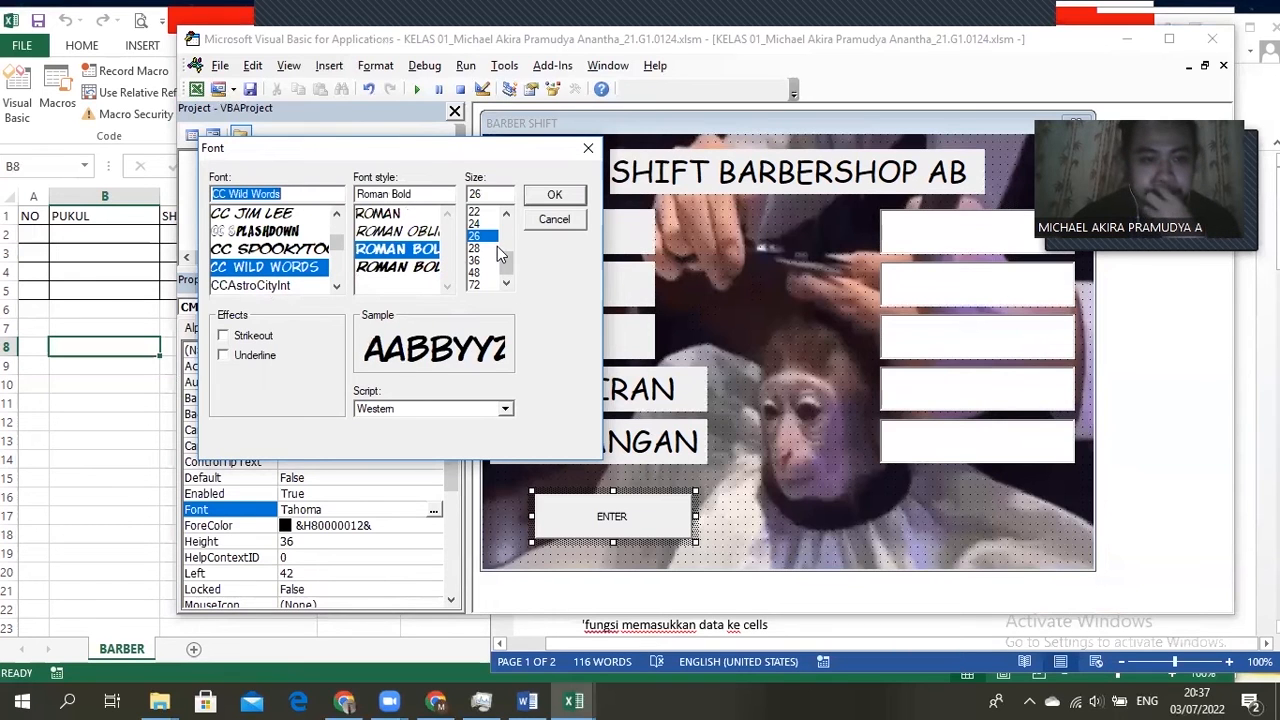
left_click(552, 197)
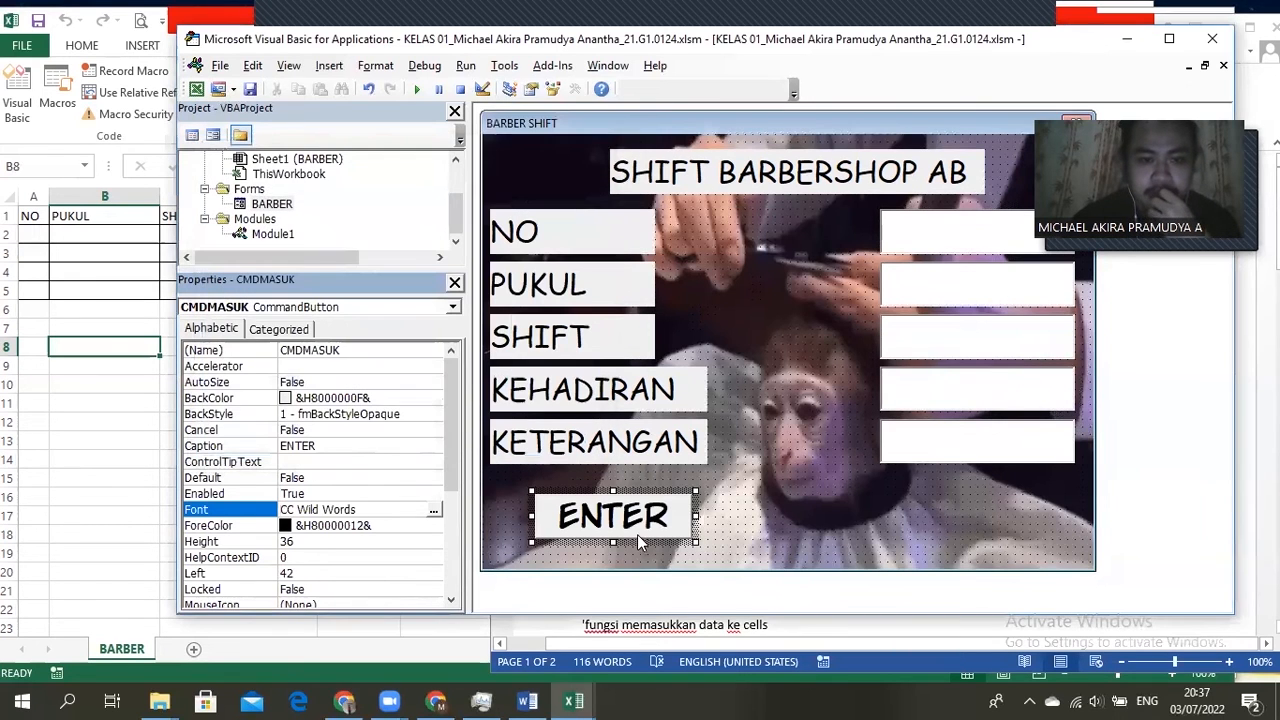
Step: Change the ENTER button's font style to Roman
left_click(433, 511)
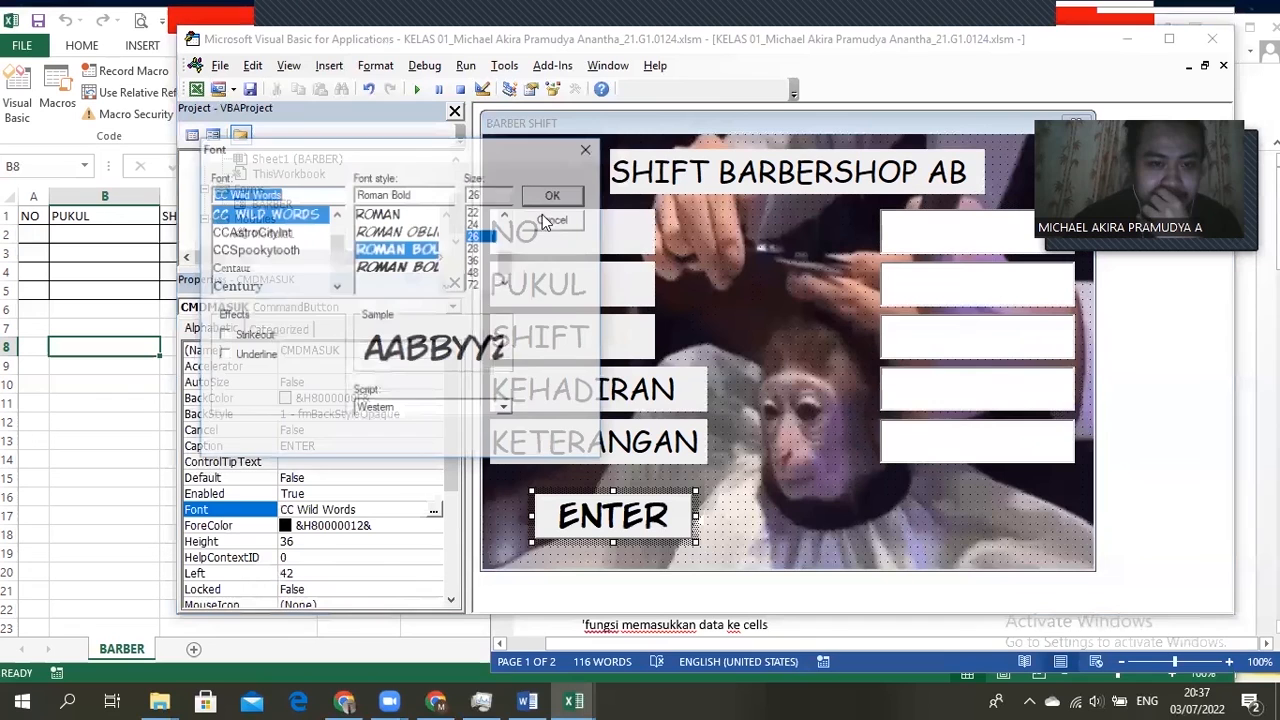
left_click(405, 232)
left_click(418, 215)
left_click(557, 196)
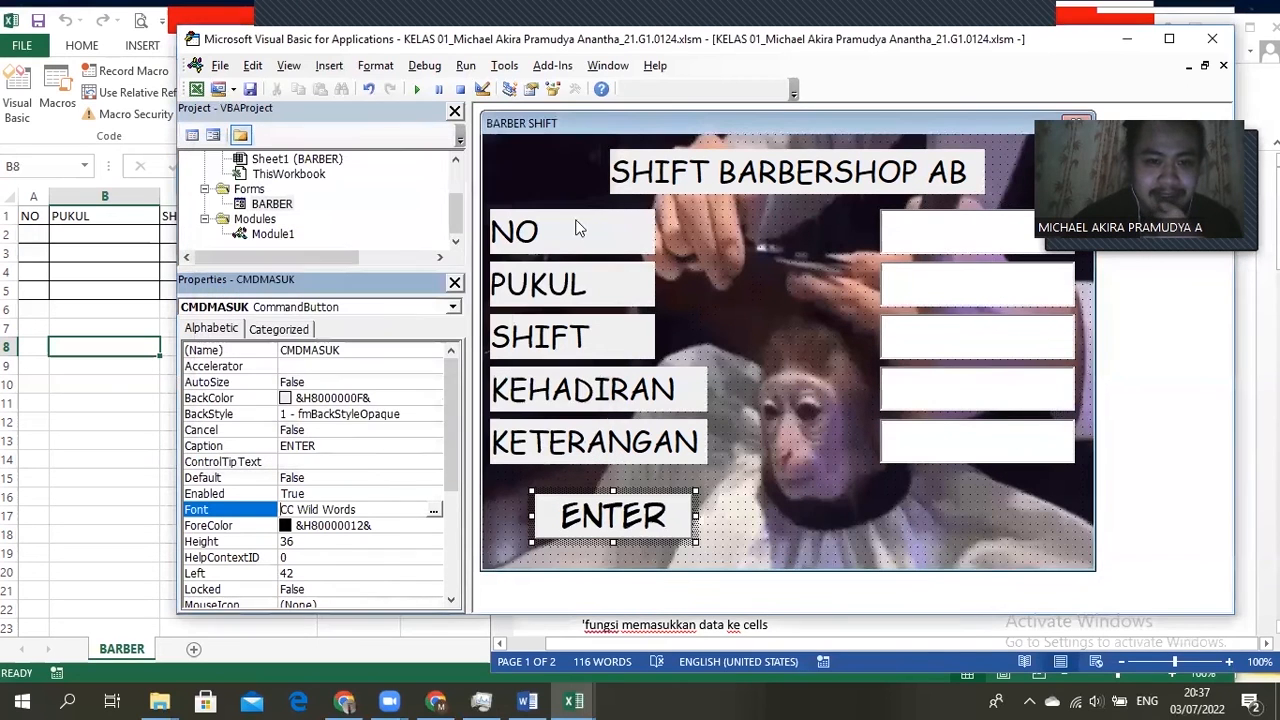
left_click(677, 538)
left_click(677, 524)
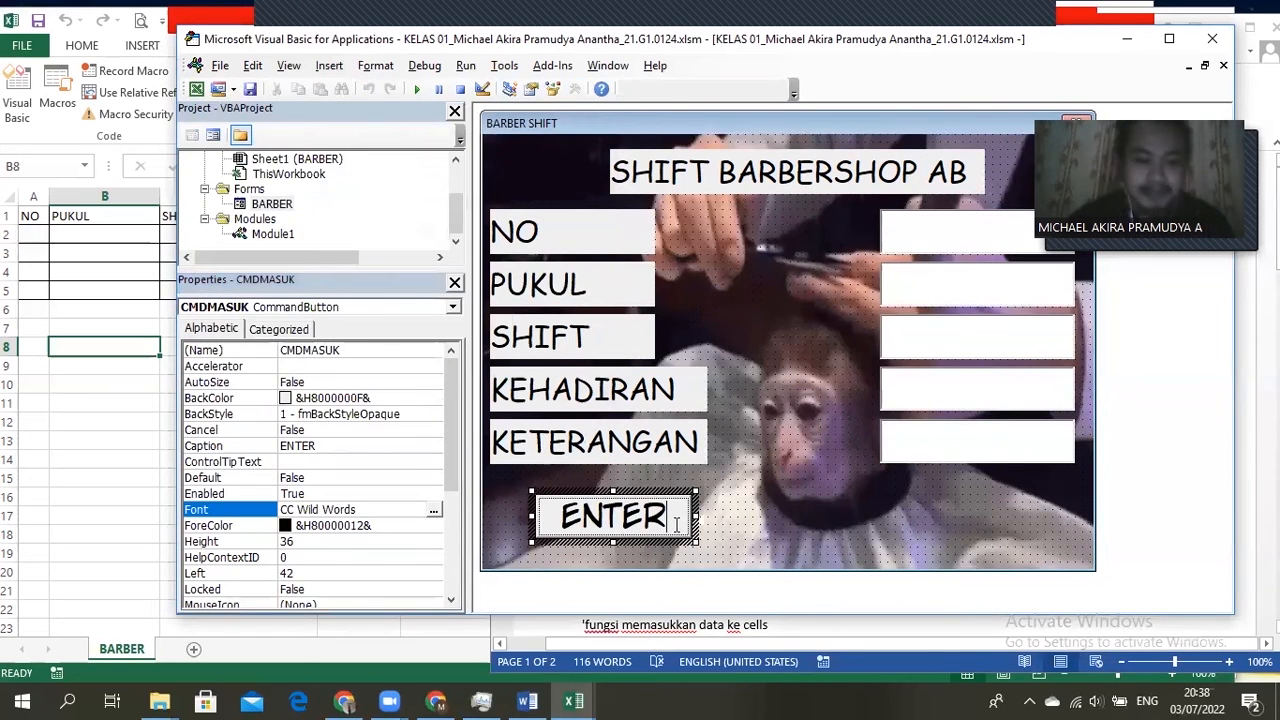
left_click(684, 541)
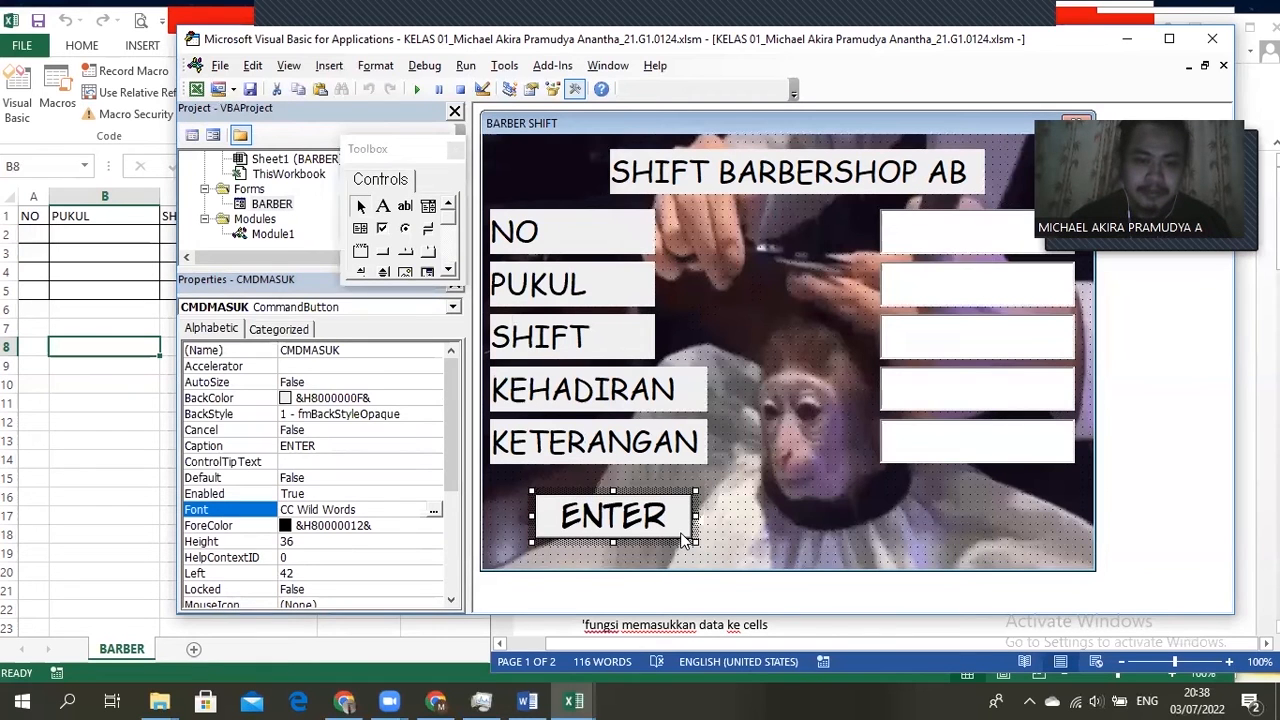
left_click(684, 541)
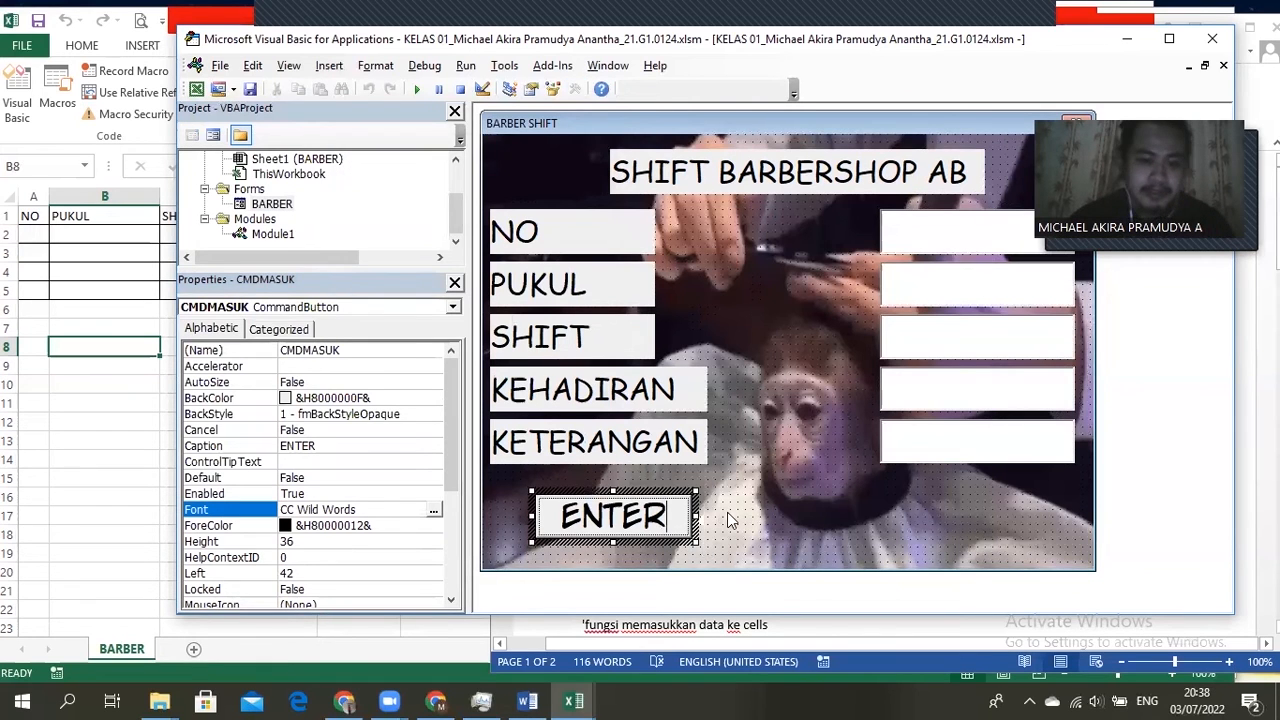
left_click(733, 521)
Step: Duplicate the ENTER button below the text boxes at a Left position of about 318, and shift the original slightly to the right
left_click(674, 527)
left_click_drag(674, 527, 830, 361, "ctrl")
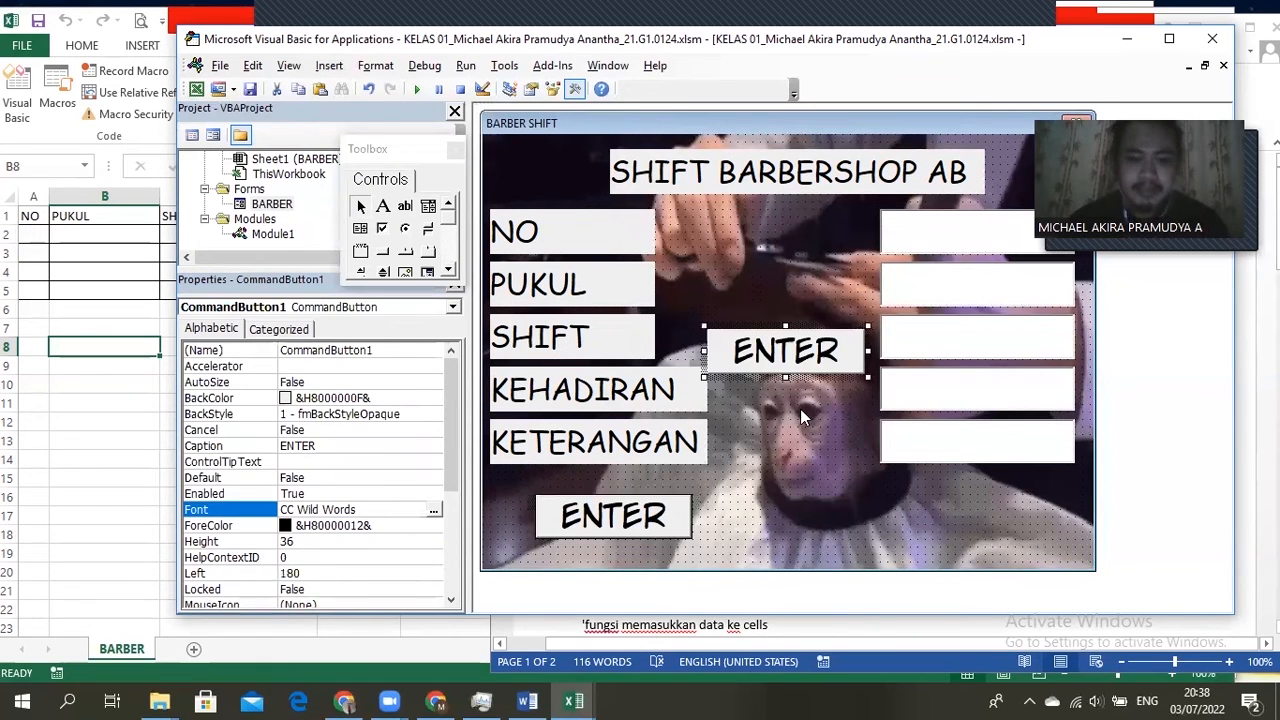
left_click_drag(978, 527, 1002, 527)
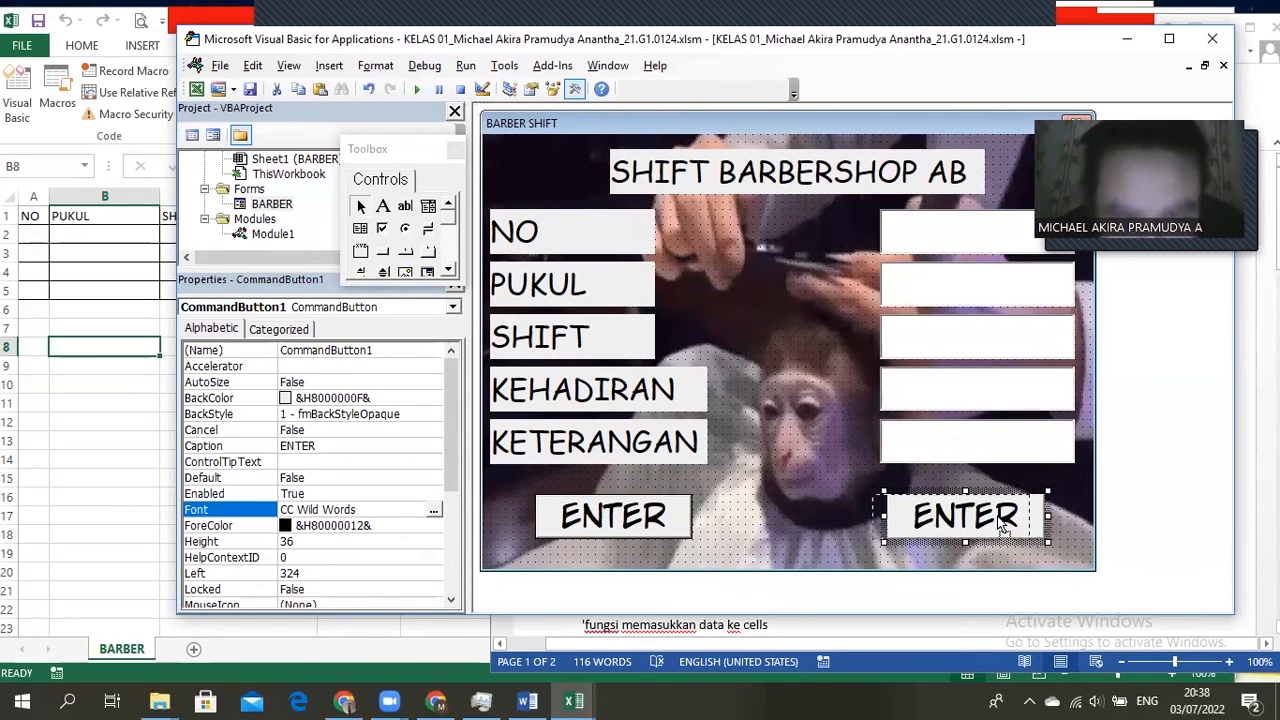
left_click_drag(1003, 527, 1000, 527)
left_click_drag(640, 528, 657, 530)
Step: Rename the copied button CMDKELUAR, matching the exit procedure name in the Command UAS Word document
left_click(926, 516)
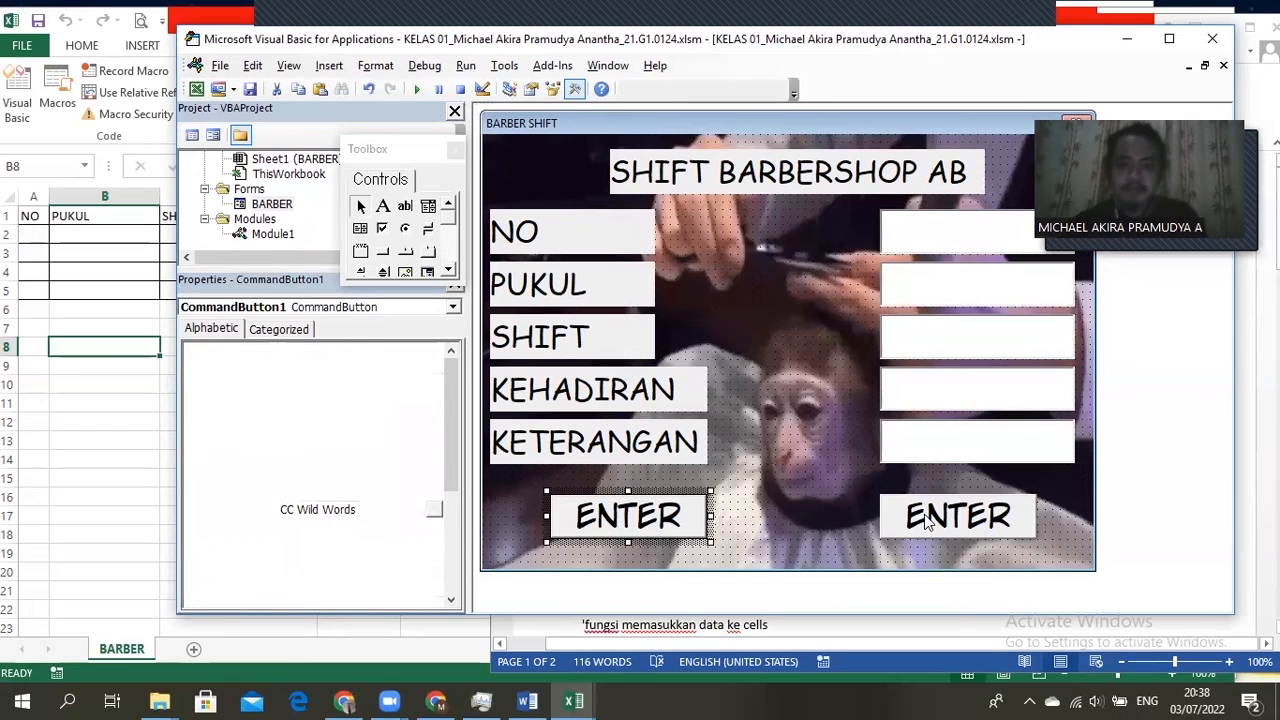
left_click(388, 351)
left_click_drag(388, 351, 292, 355)
type("c")
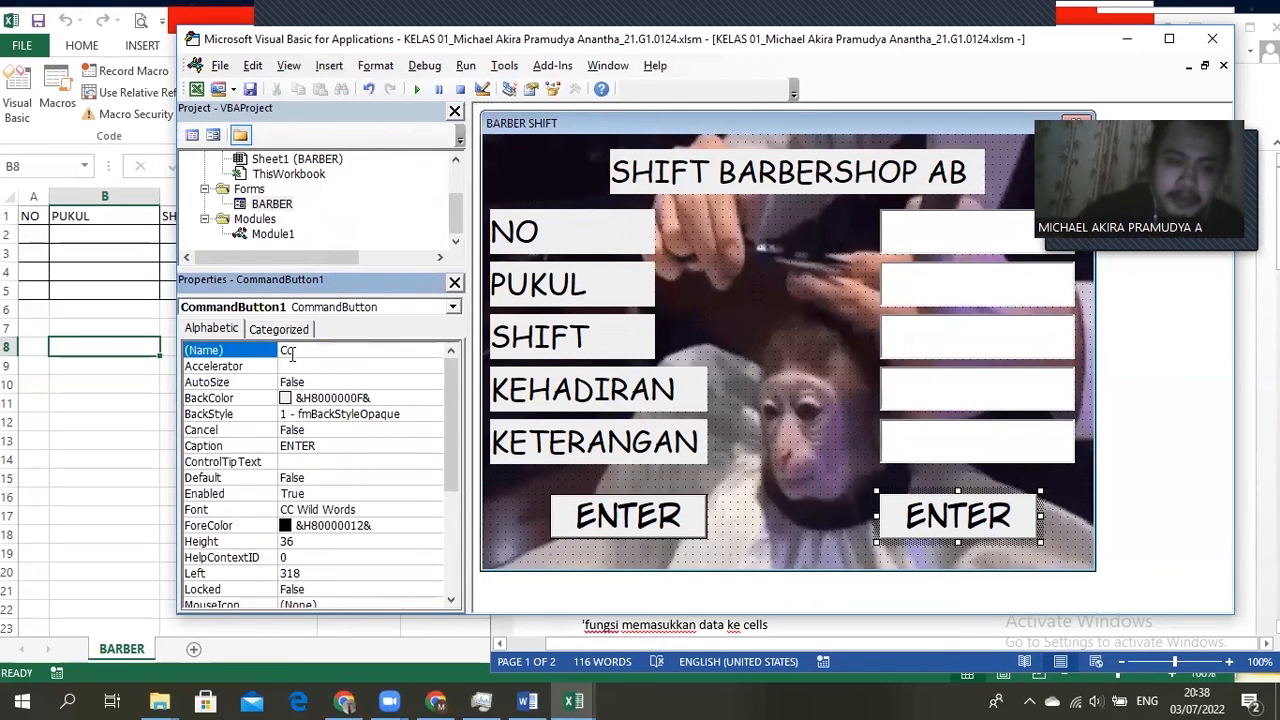
type("MD")
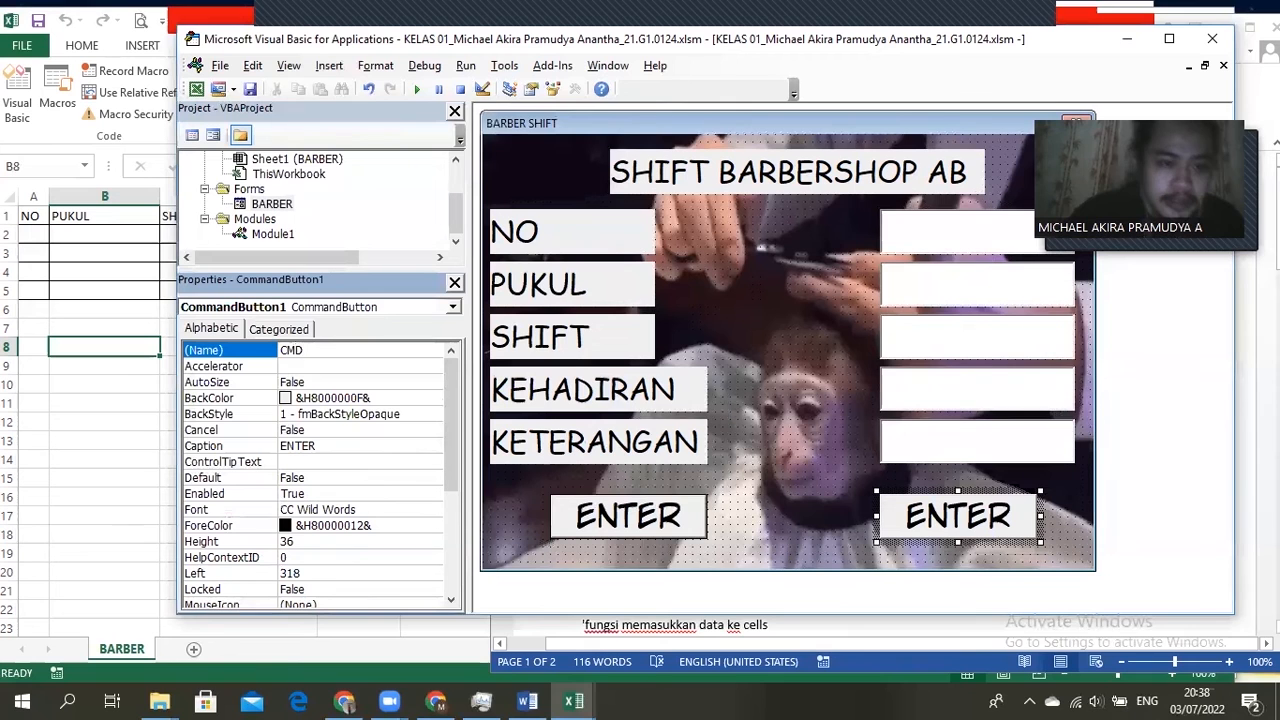
left_click(527, 701)
scroll(659, 408, "down", 3)
scroll(670, 395, "down", 15)
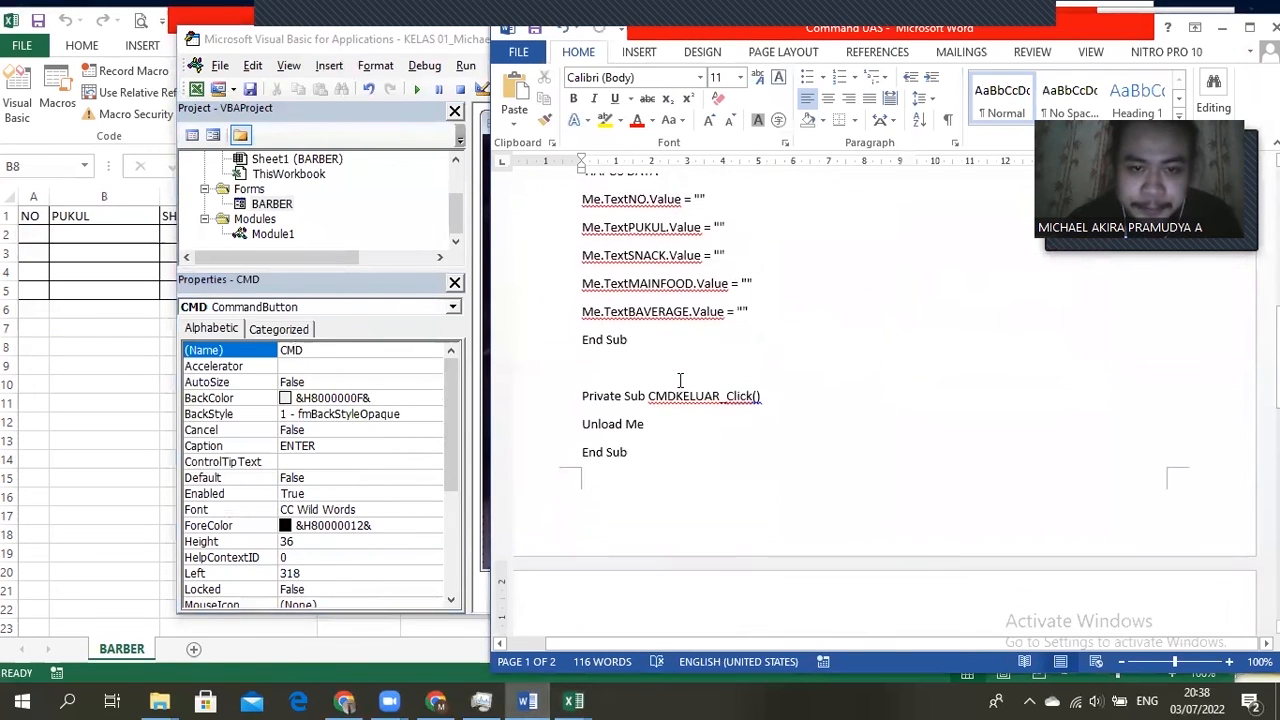
scroll(695, 460, "down", 1)
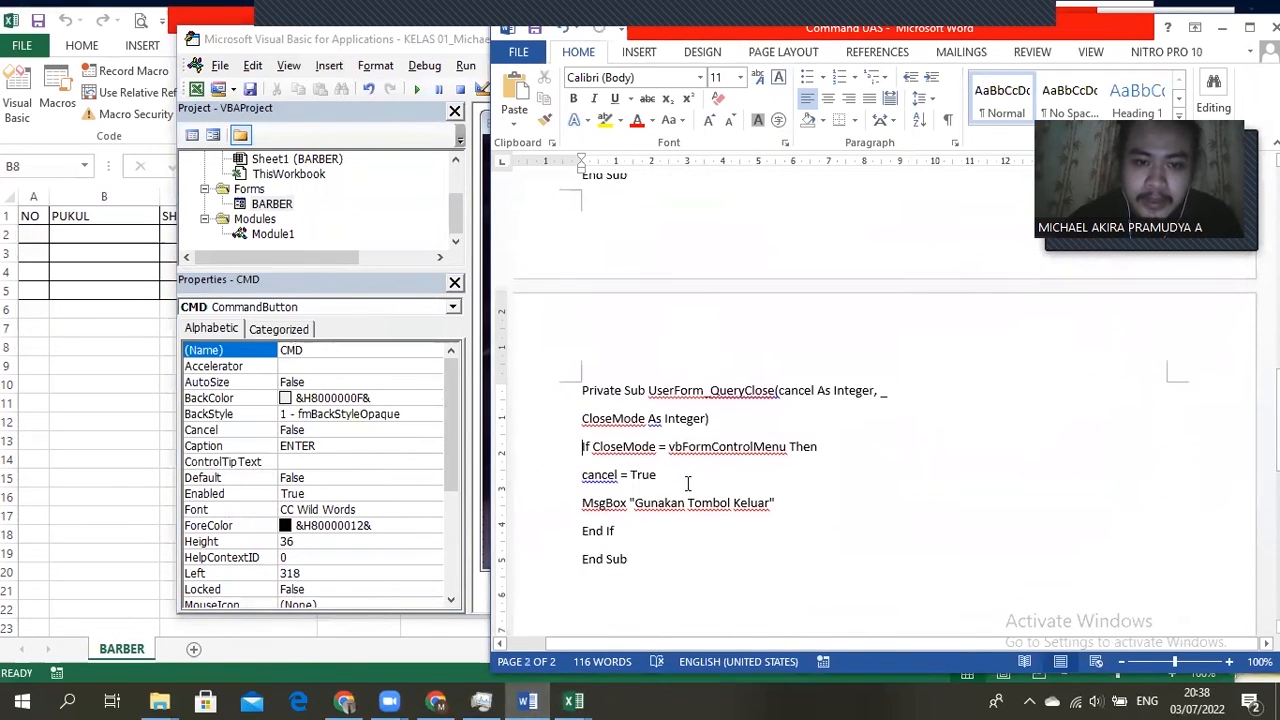
scroll(697, 465, "up", 4)
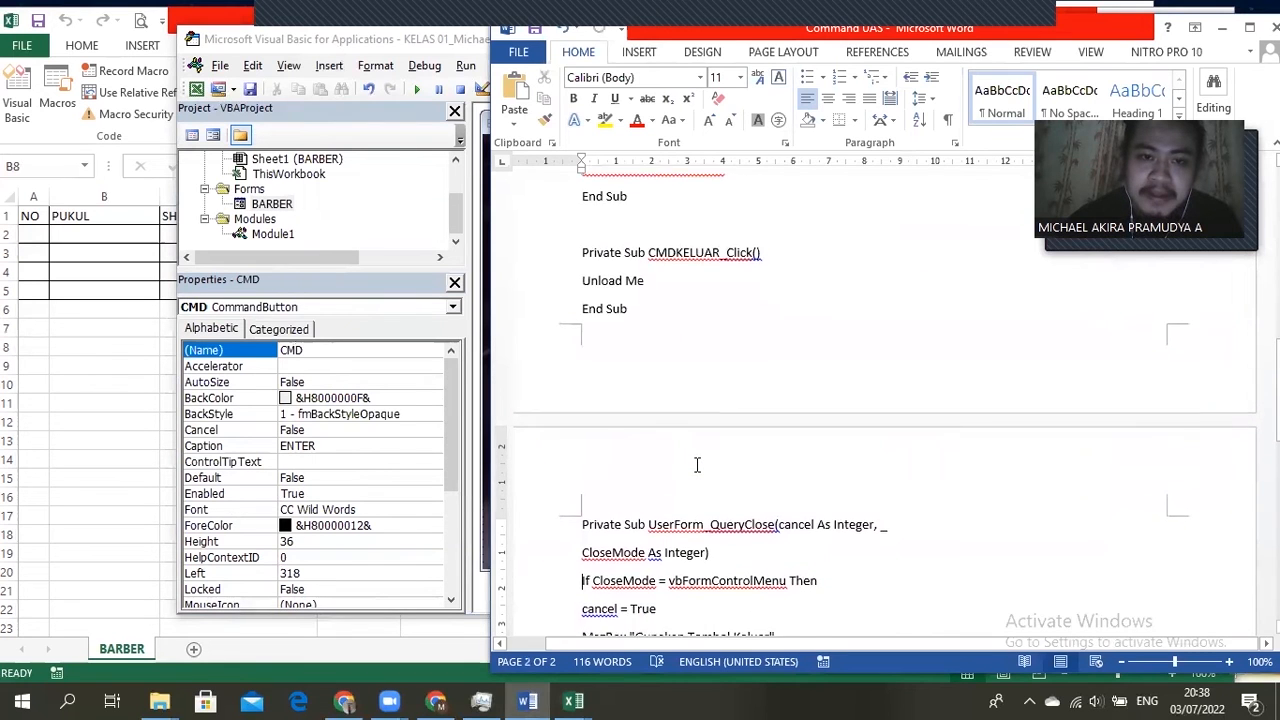
left_click(381, 353)
type("KELUAR")
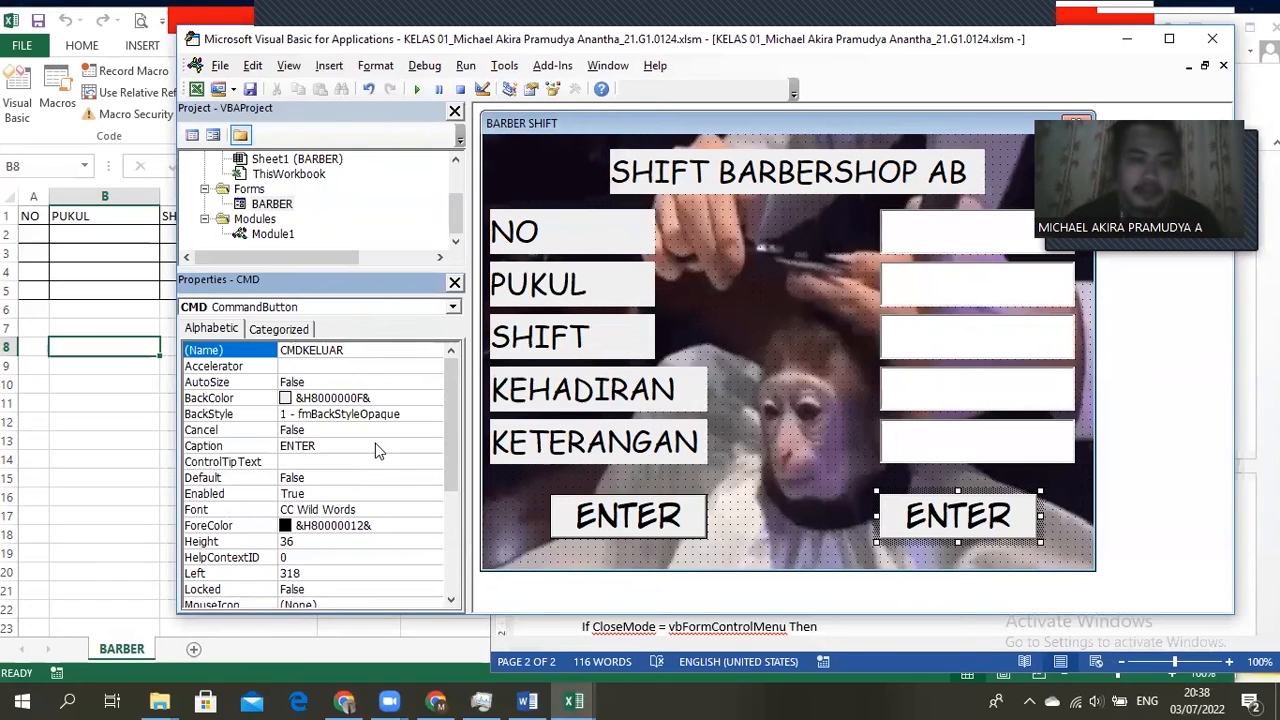
Step: Replace the caption of the CMDKELUAR button with EXIT
left_click(354, 445)
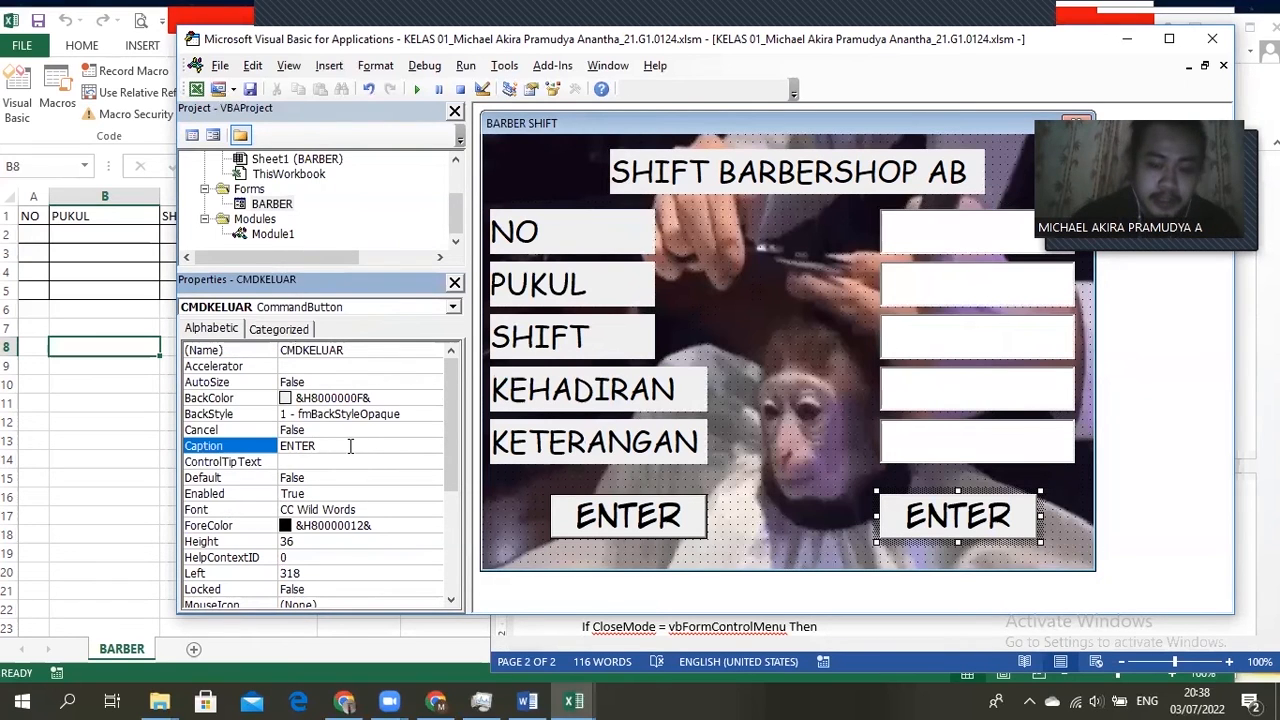
key("BackSpace")
key("BackSpace")
key("BackSpace")
key("BackSpace")
key("BackSpace")
type("EXIT")
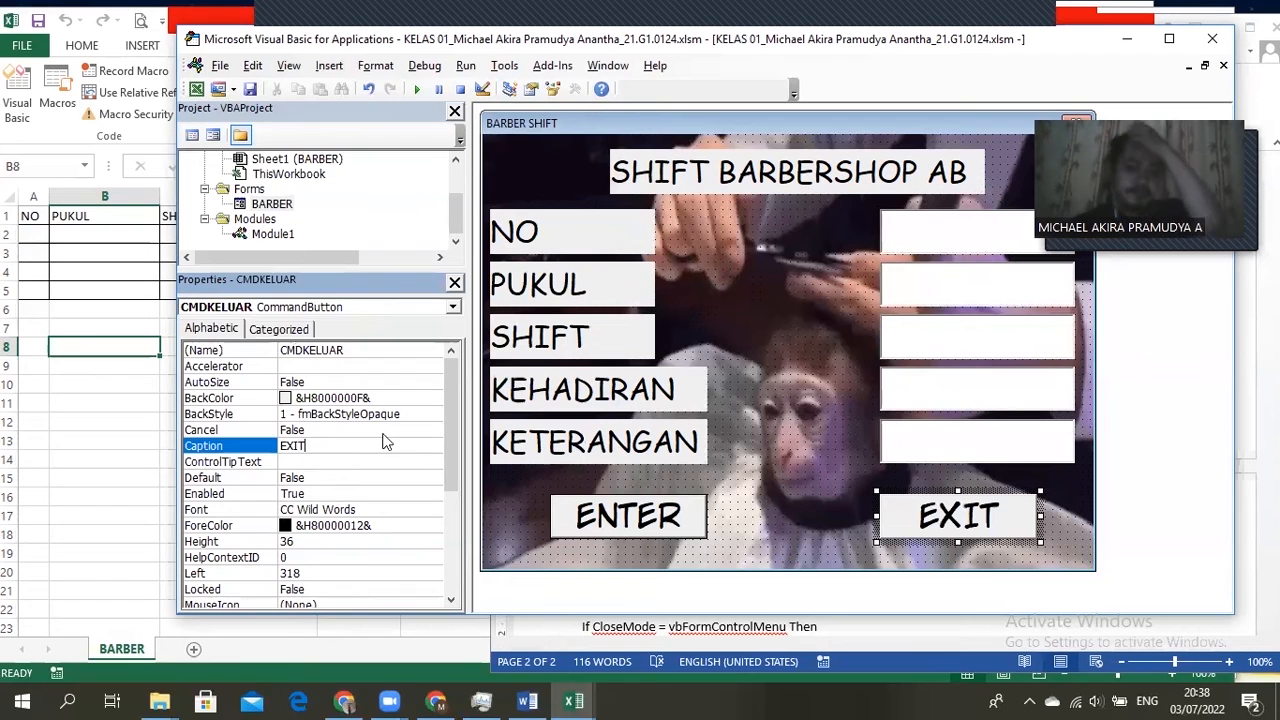
Step: Go through the five text boxes from NO to KETERANGAN and check the name of each in its properties
left_click(617, 471)
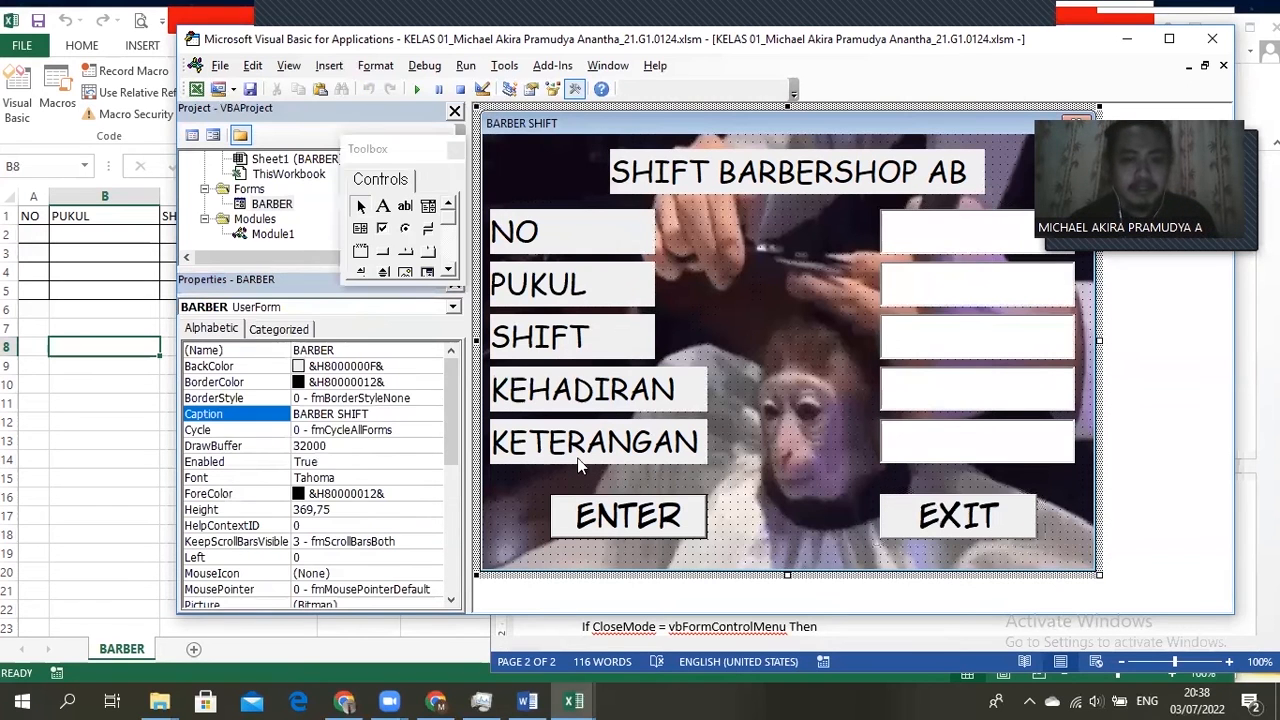
left_click(961, 246)
left_click(951, 311)
left_click(952, 302)
left_click(954, 336)
left_click(942, 392)
left_click(941, 450)
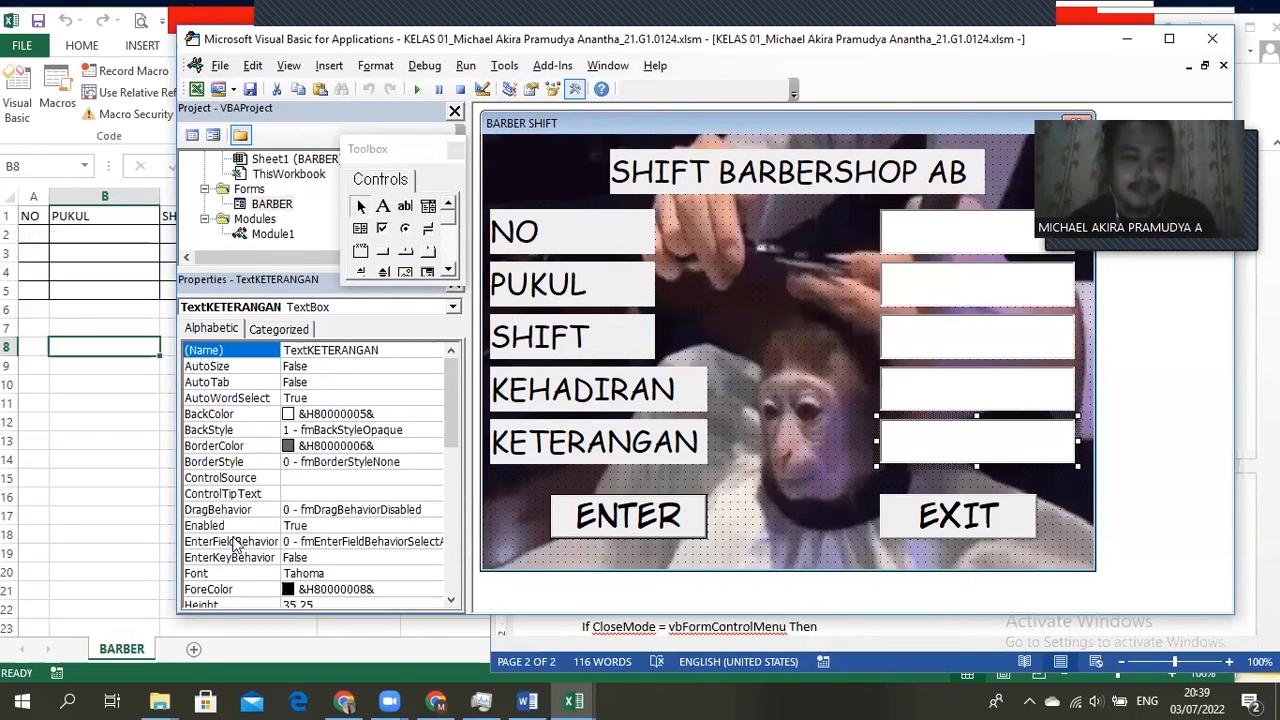
Step: Open the BARBER form's code and delete the empty TextNO_Change and UserForm_Click procedures
left_click(823, 289)
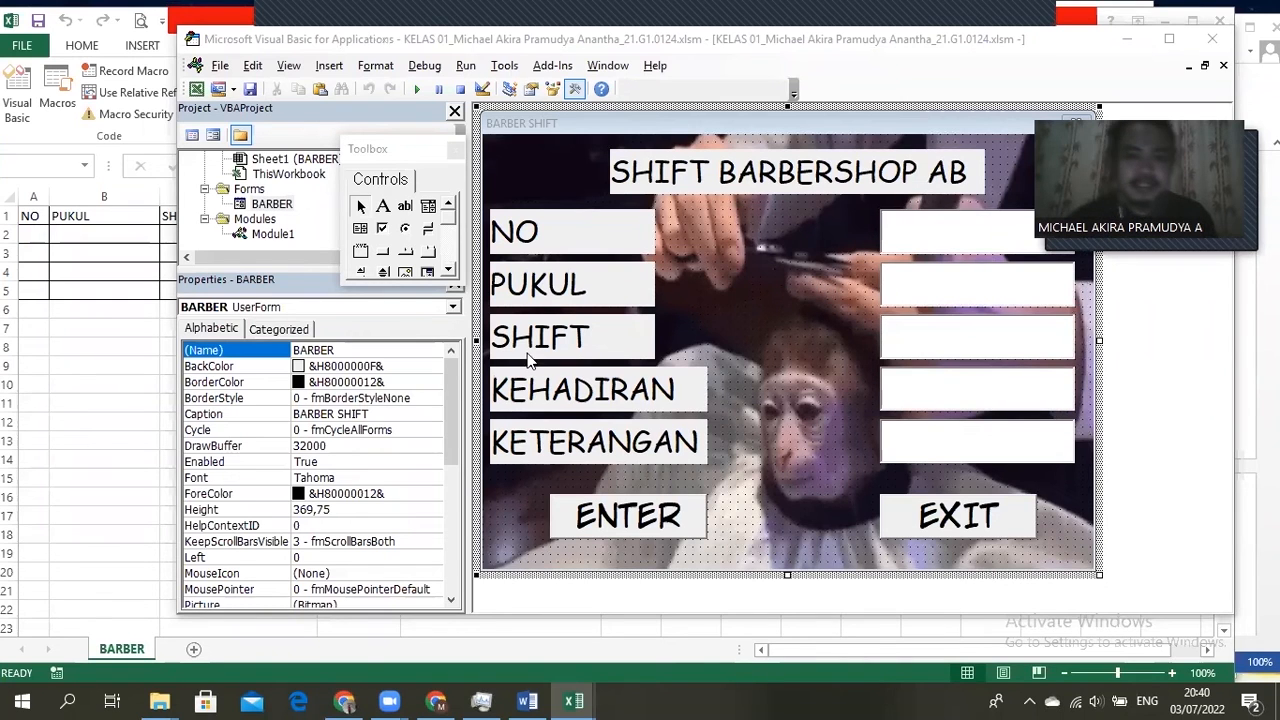
double_click(735, 285)
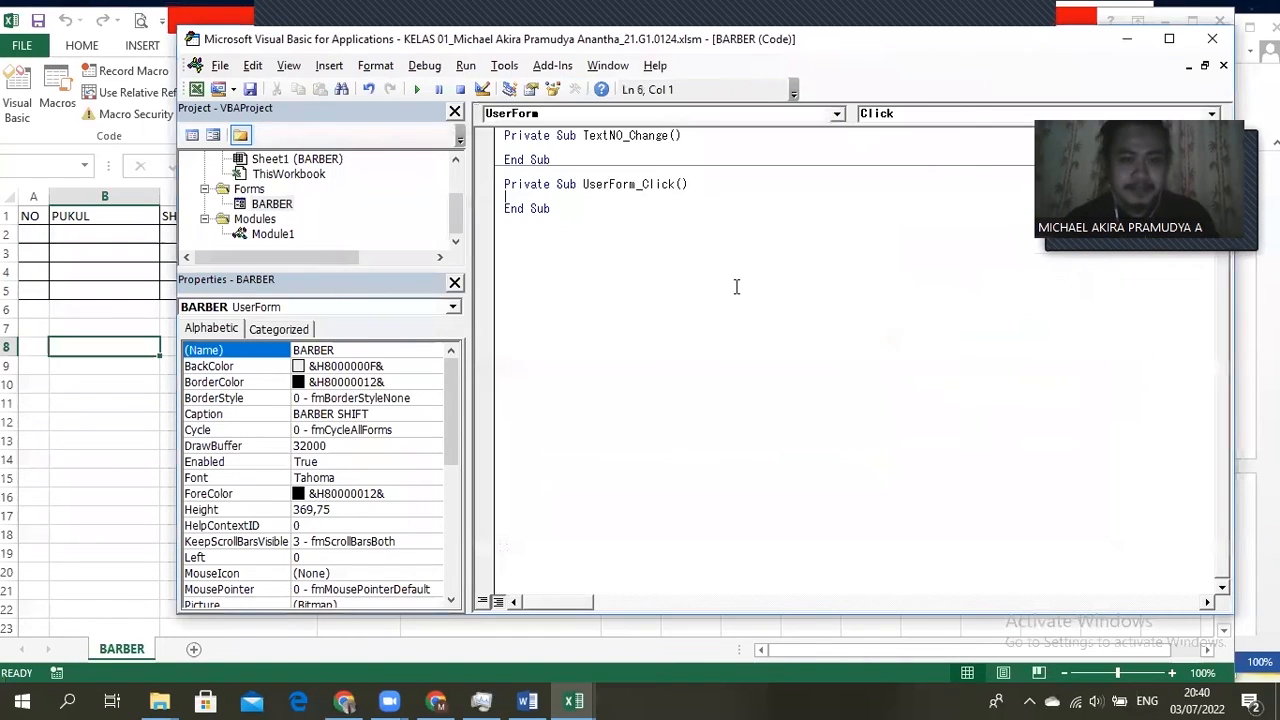
left_click_drag(602, 208, 508, 136)
key("Delete")
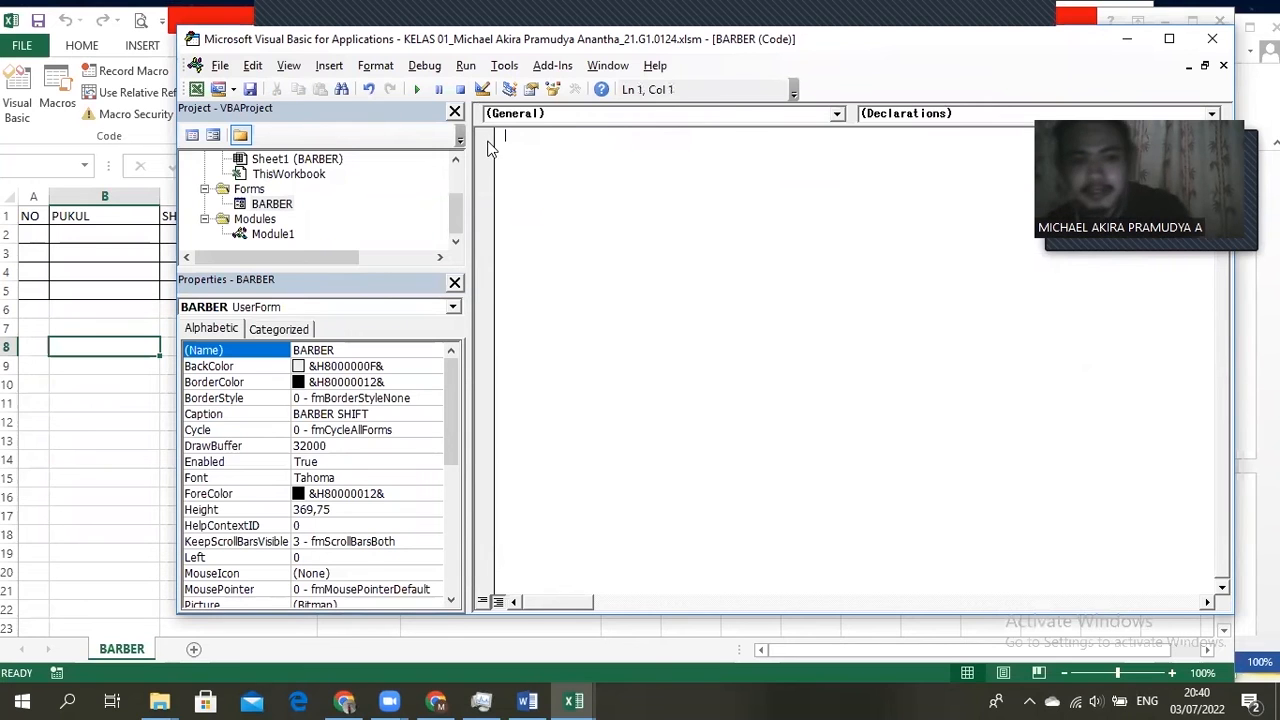
Step: Copy all the macro code from the Command UAS Word document into the BARBER form's code and remove the blank line above CMDKELUAR_Click
left_click(528, 700)
scroll(590, 282, "up", 10)
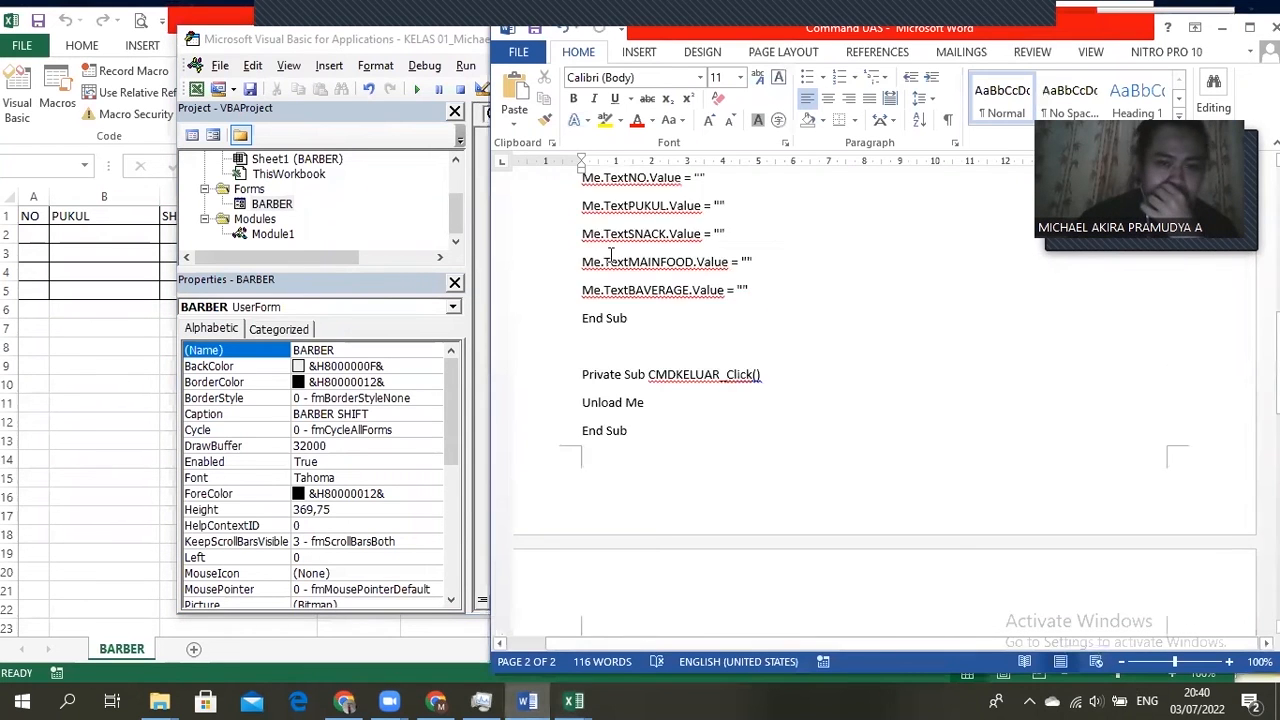
left_click_drag(586, 284, 630, 593)
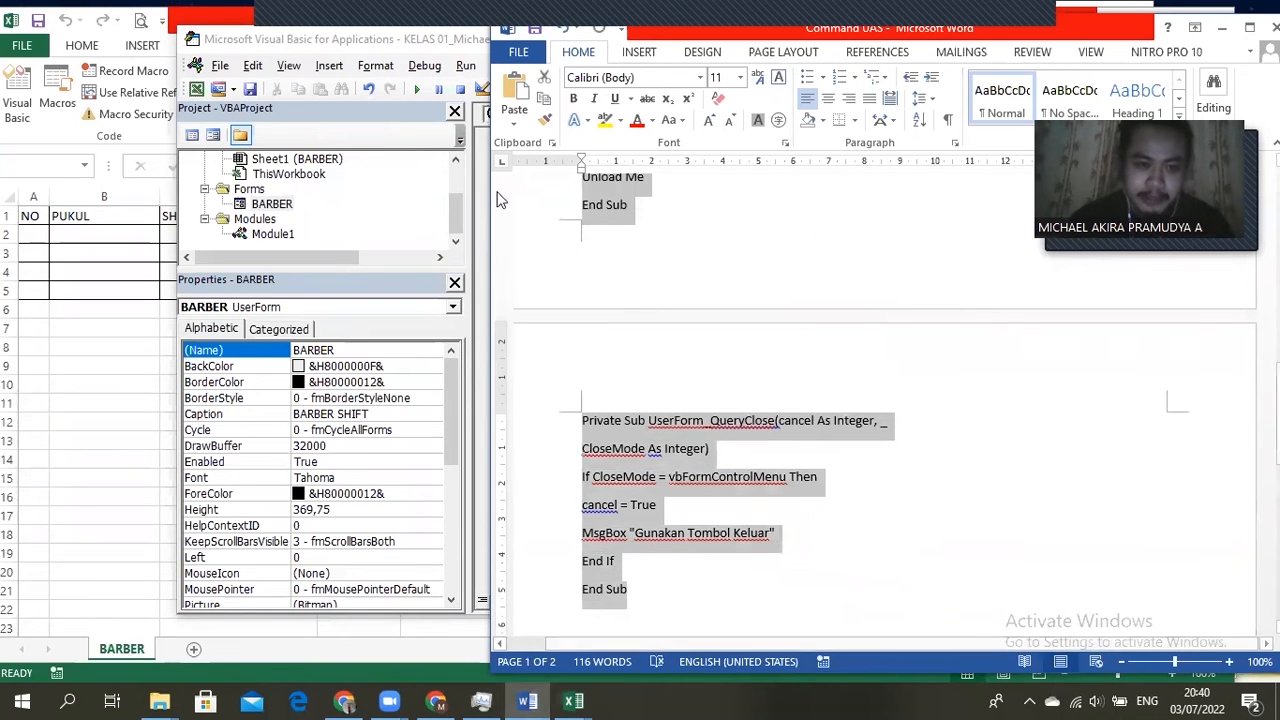
left_click(409, 40)
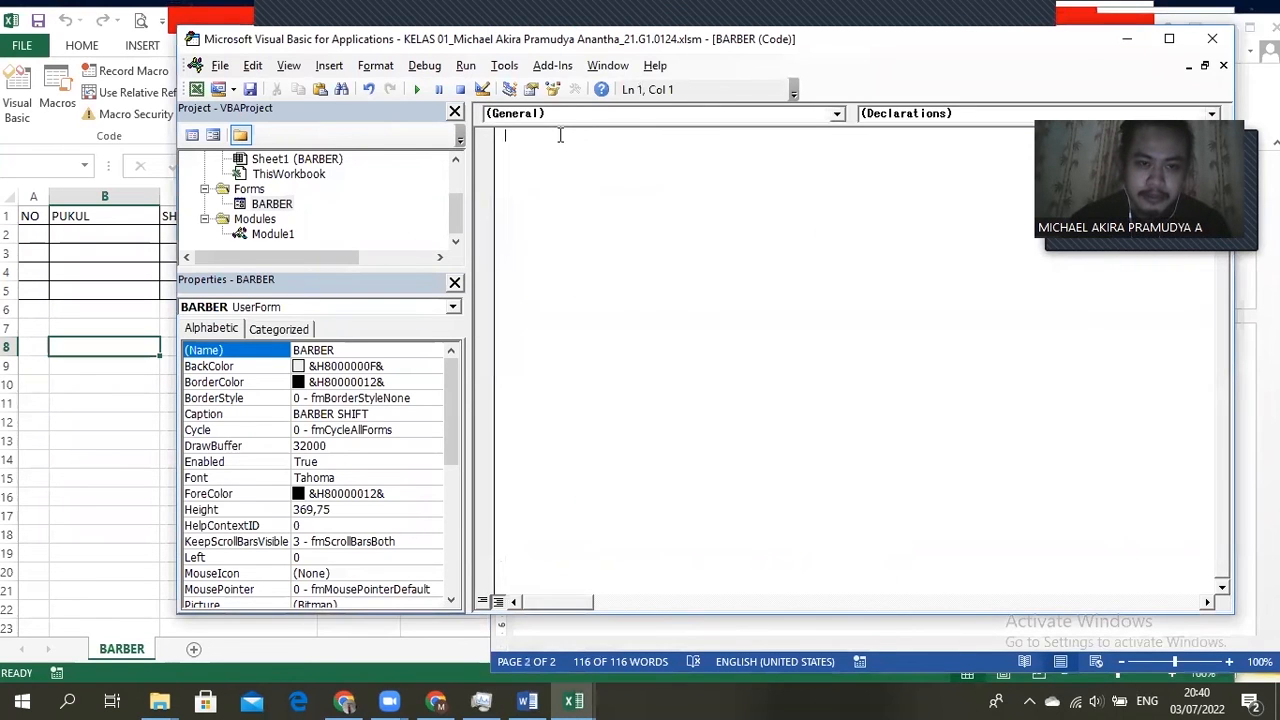
type("Private Sub CMDMASUK_Click() Dim Kolom As Long Dim Lembar As Worksheet Set Lembar = Worksheets(\"BARBER\") Kolom = Lembar.Cells(Rows.Count, 1) _ .End(xlUp).Offset(1, 0).Row 'ngecek kolom kosong If Trim(Me.TextNO.Value) = \"\" Then Me.TextNO.SetFocus MsgBox \"No Tidak Boleh Kosong\" Exit Sub End If 'fungsi memasukkan data ke cells Lembar.Cells(Kolom, 1).Value = Me.TextNO Lembar.Cells(Kolom, 2).Value = Me.TextPUKUL Lembar.Cells(Kolom, 3).Value = Me.TextSHIFT Lembar.Cells(Kolom, 4).Value = Me.TextKEHADIRAN Lembar.Cells(Kolom, 5).Value = Me.TextKETERANGAN 'HAPUS DATA Me.TextNO.Value = \"\" Me.TextPUKUL.Value = \"\" Me.TextSNACK.Value = \"\" Me.TextMAINFOOD.Value = \"\" Me.TextBAVERAGE.Value = \"\" End Sub  Private Sub CMDKELUAR_Click() Unload Me End Sub Private Sub UserForm_QueryClose(cancel As Integer, _ CloseMode As Integer) If CloseMode = vbFormControlMenu Then cancel = True MsgBox \"Gunakan Tombol Keluar\" End If End Sub")
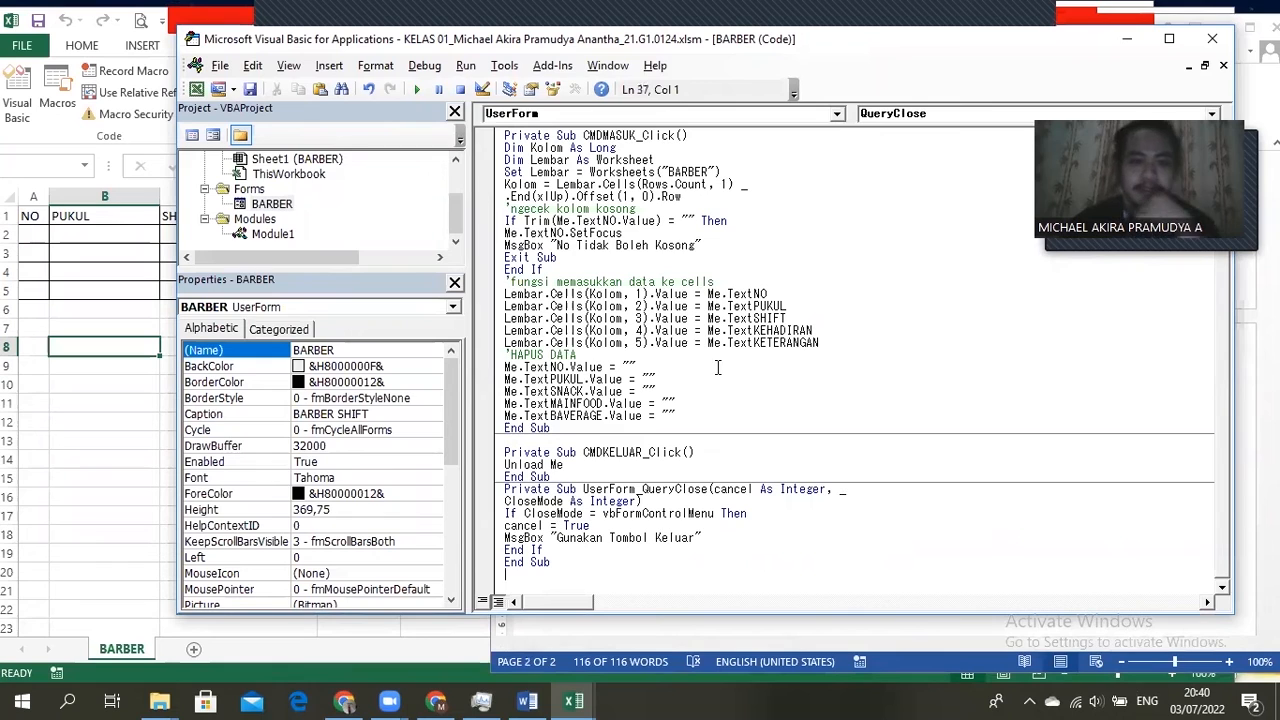
left_click(596, 441)
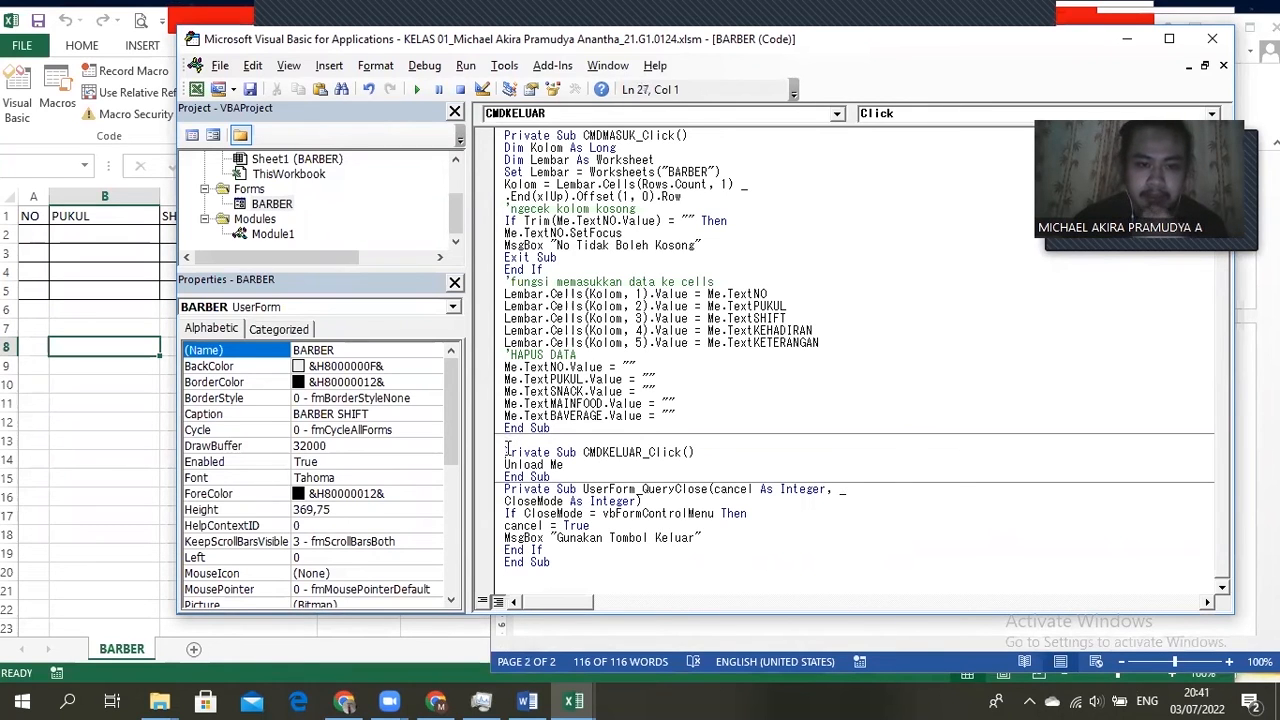
key("BackSpace")
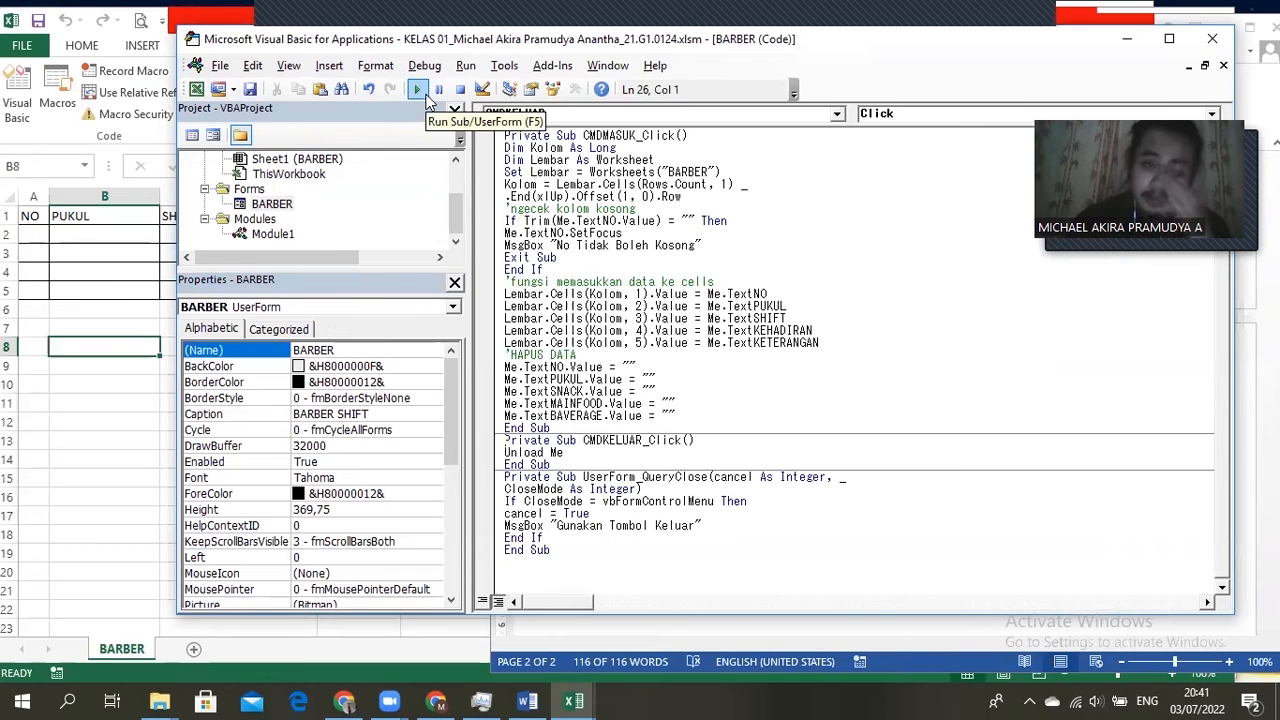
Step: Run the form and submit a test entry with NO 1, PUKUL 07.00, a person's name for SHIFT, KEHADIRAN Hadir and KETERANGAN Terlambat
left_click(418, 90)
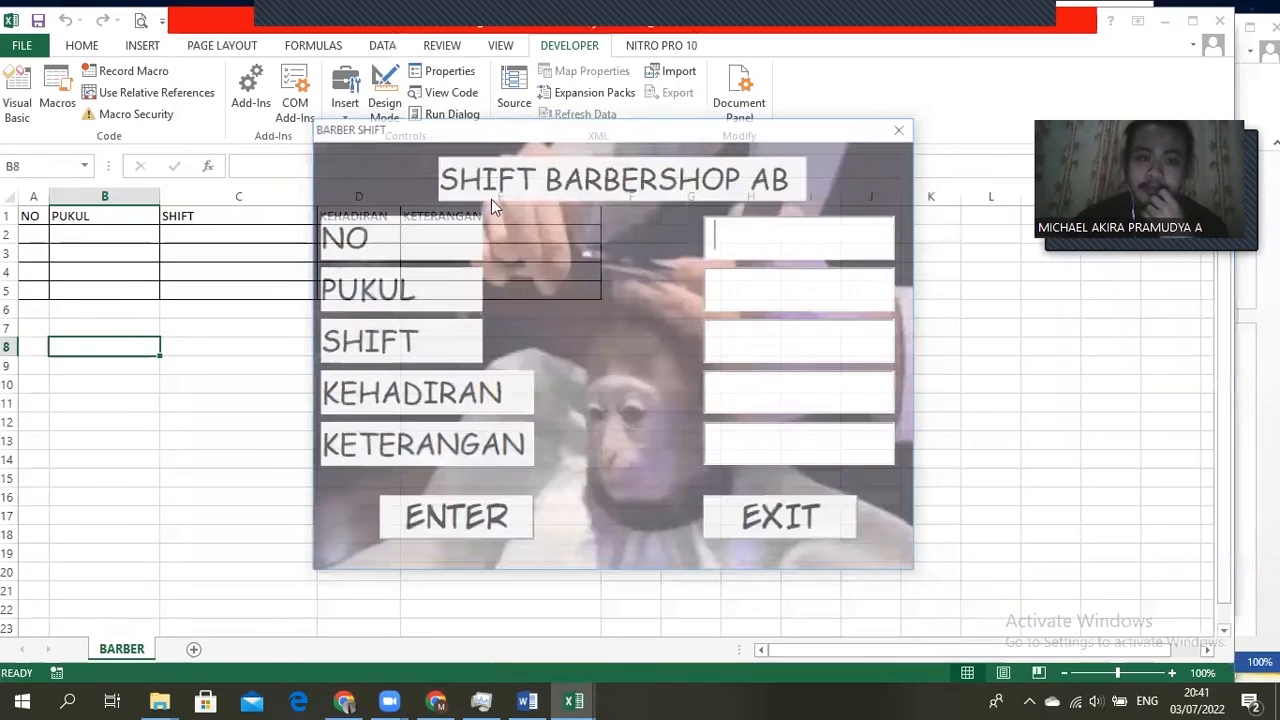
type("1")
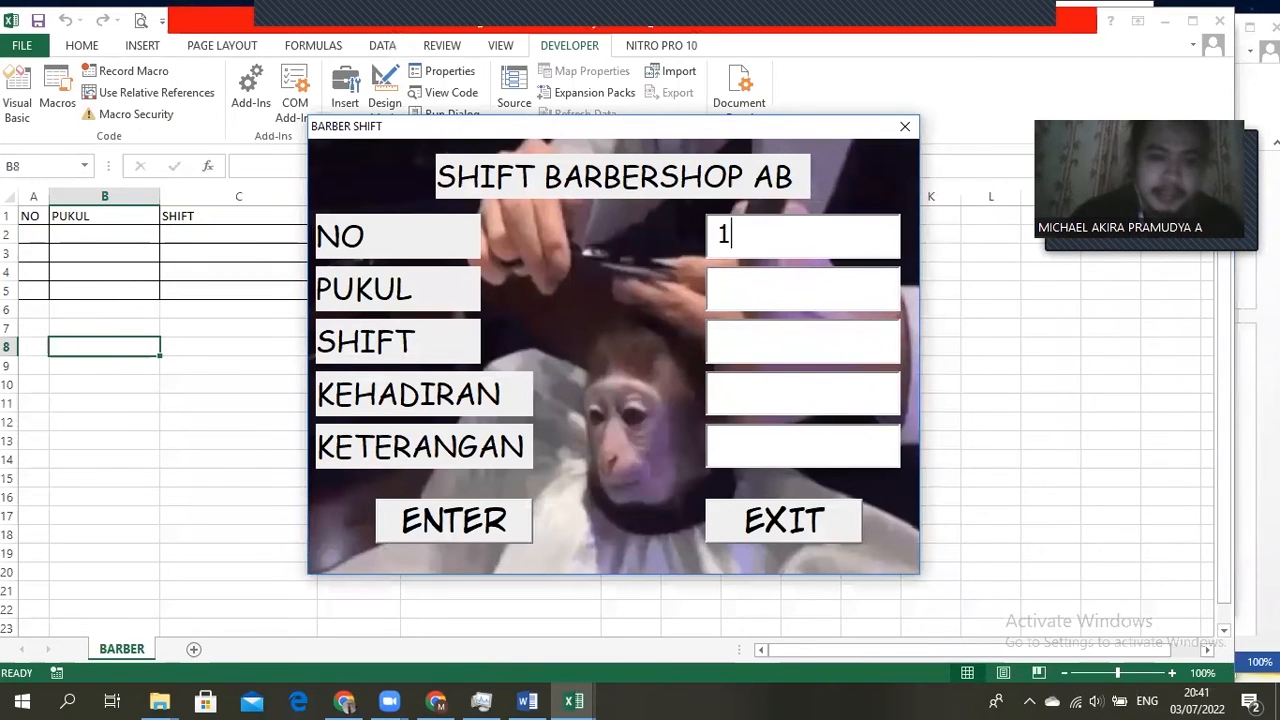
left_click(802, 295)
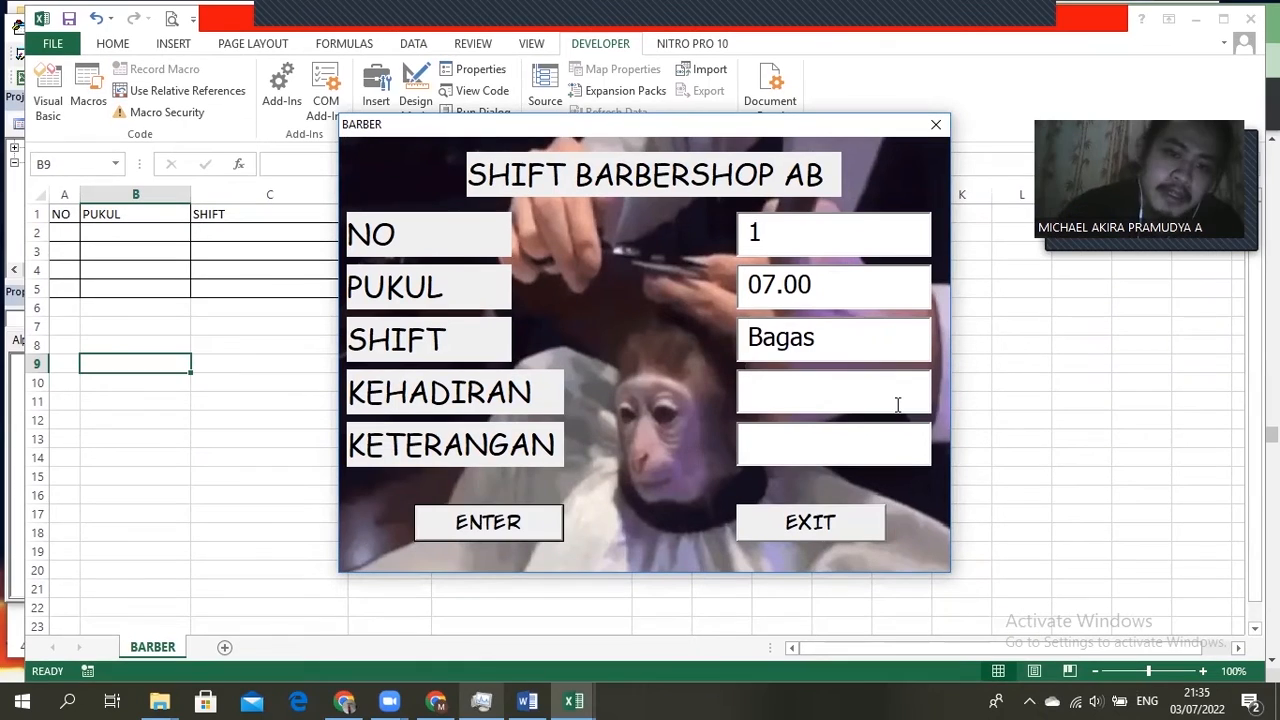
left_click(897, 404)
type("Hadir")
left_click(899, 433)
type("T")
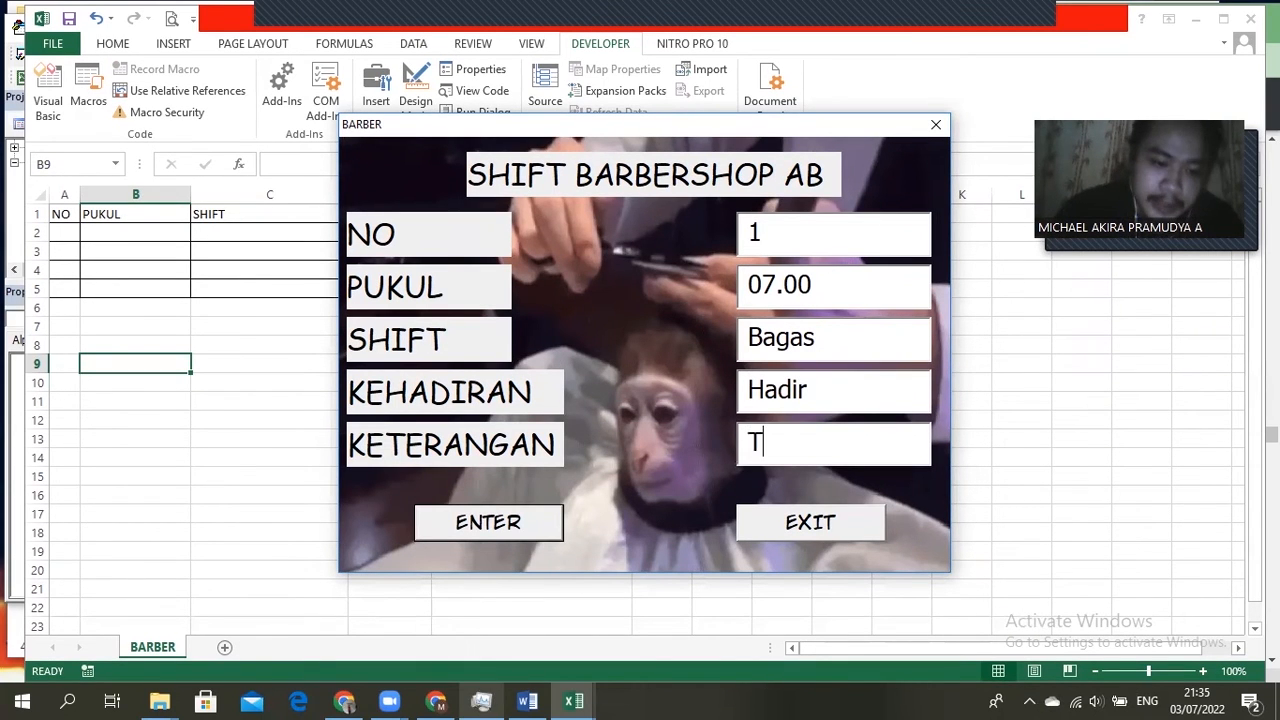
type("erlambat")
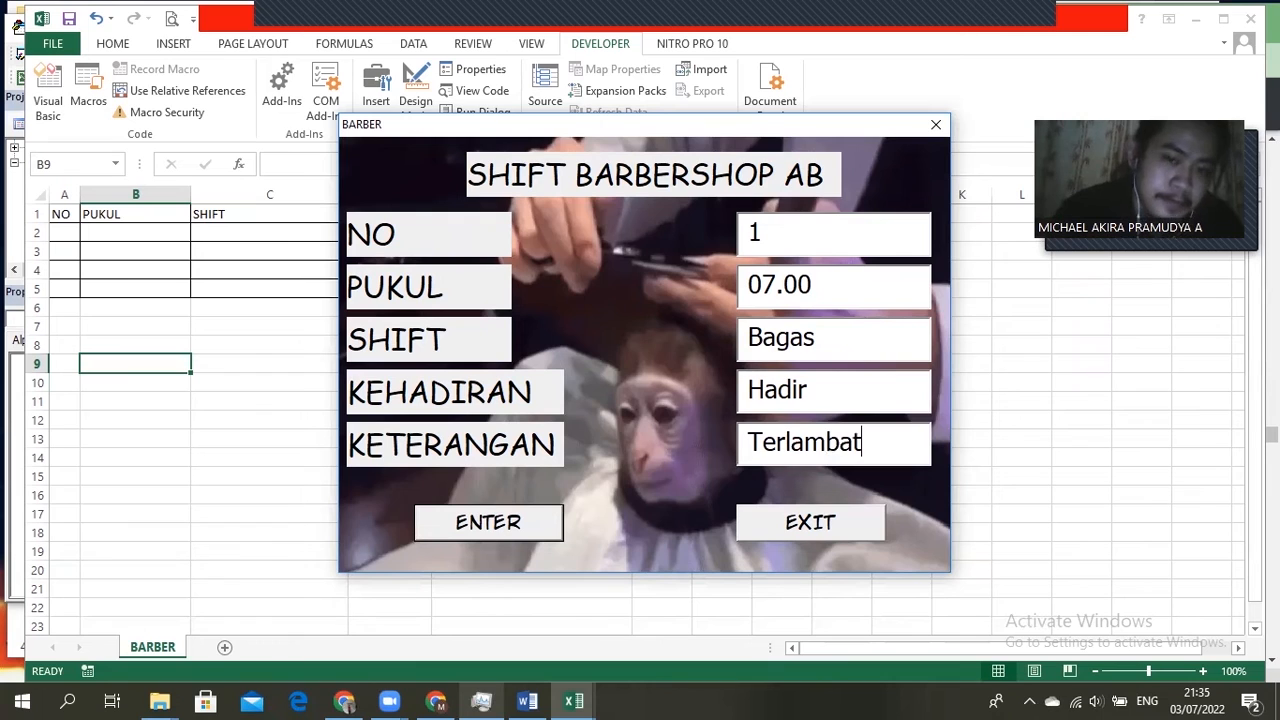
left_click(490, 523)
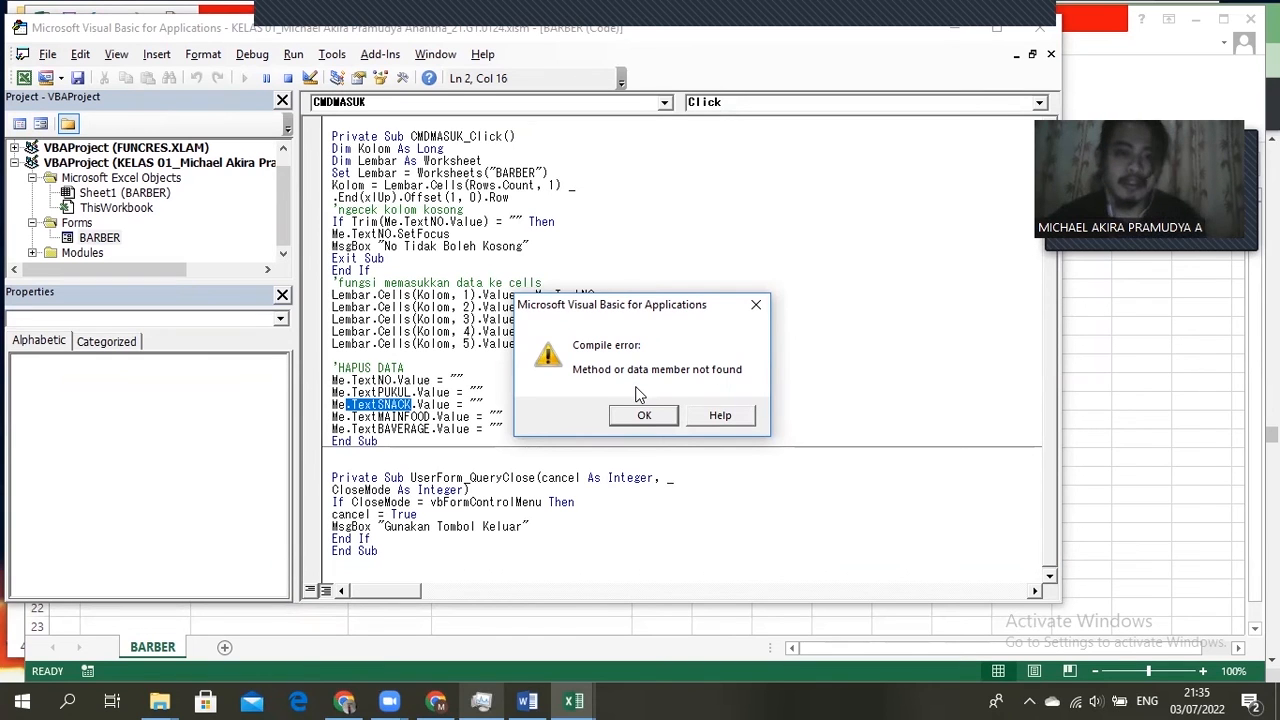
left_click(641, 415)
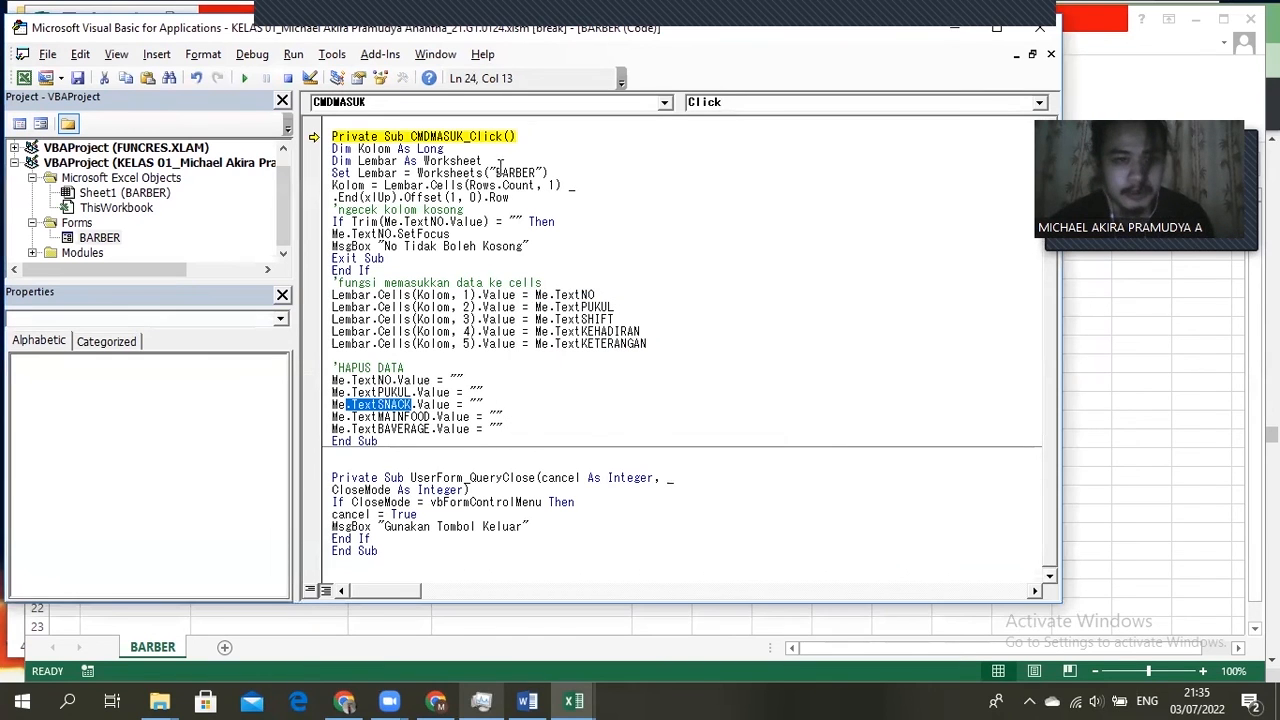
Step: Compare the ENTER button's name in its properties with the CMDMASUK procedure name in the form's code
left_click_drag(410, 136, 464, 136)
left_click(452, 184)
double_click(88, 237)
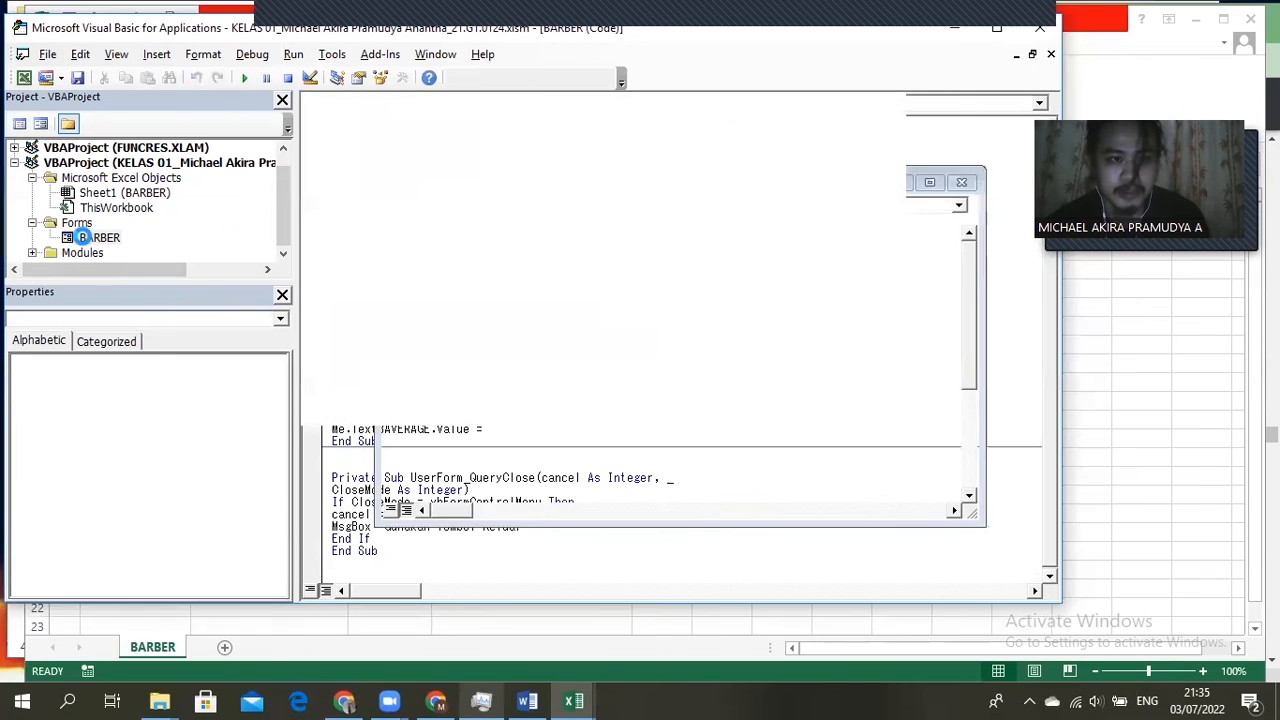
left_click(461, 527)
left_click(184, 362)
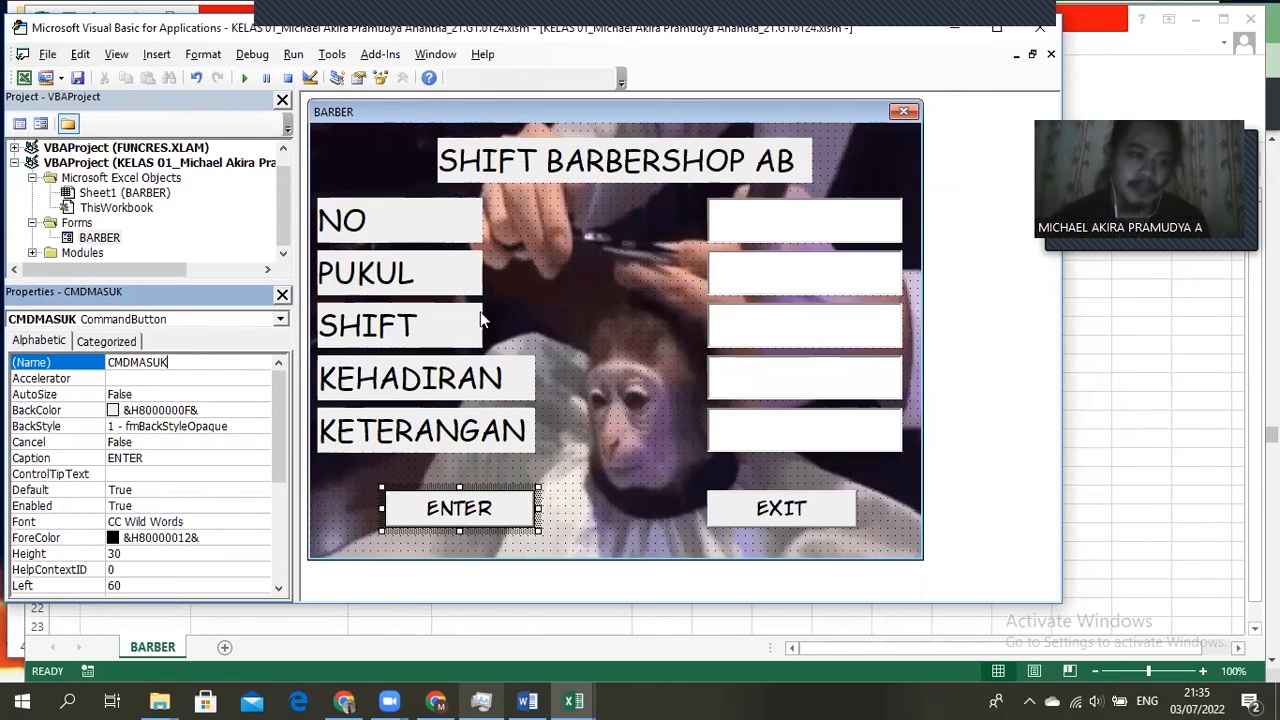
double_click(537, 280)
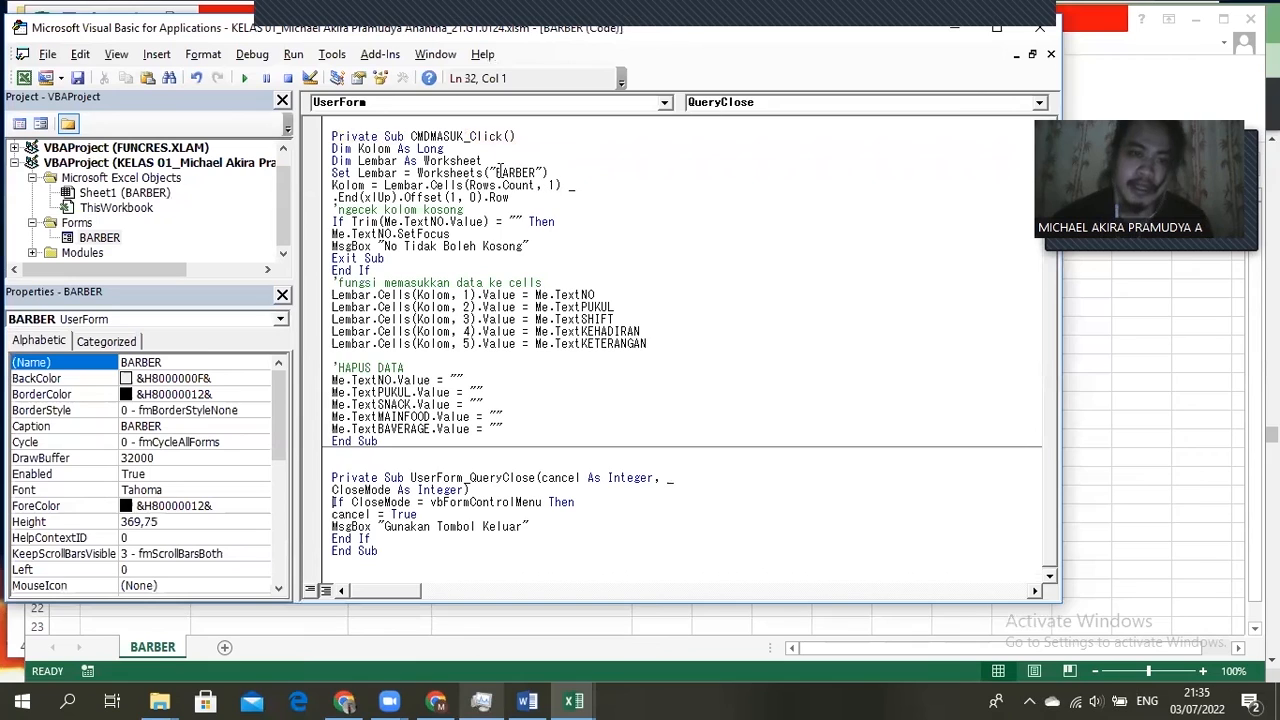
left_click(498, 171)
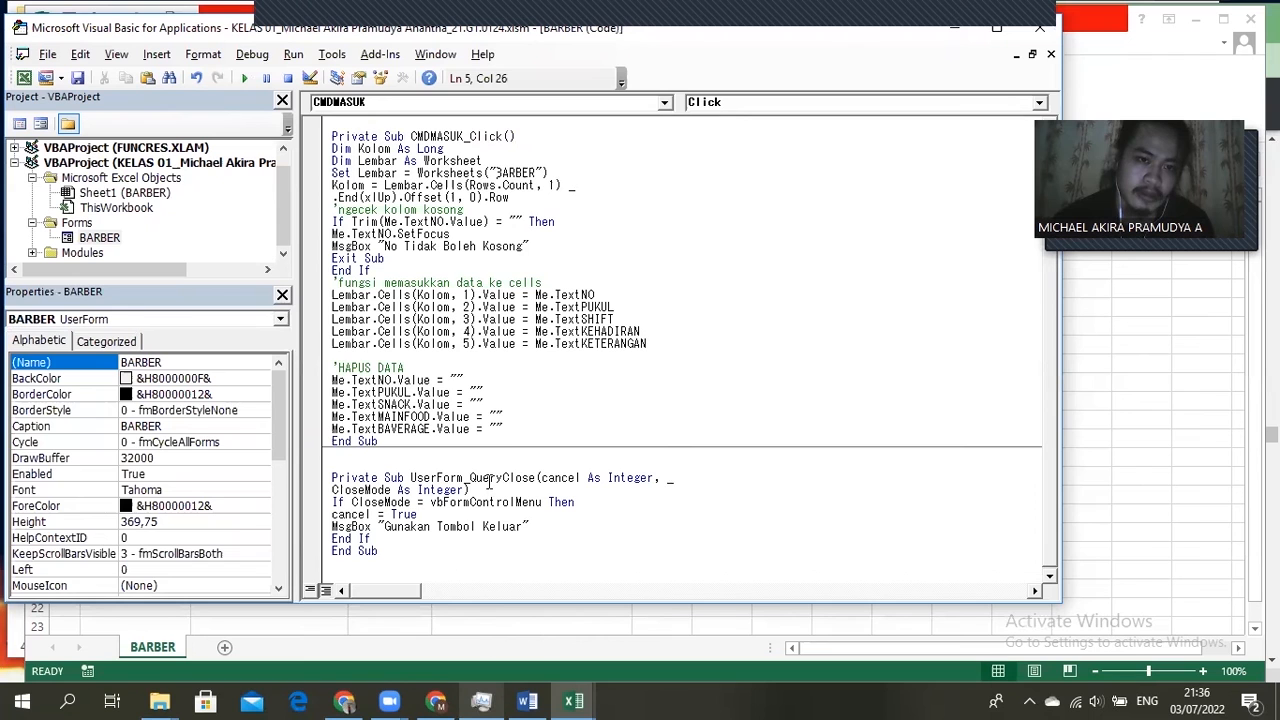
Step: Copy the CMDKELUAR_Click procedure from the Command UAS Word document into the form's code above UserForm_QueryClose, leaving no blank lines between them
left_click(527, 700)
scroll(574, 449, "down", 3)
scroll(578, 454, "up", 5)
scroll(623, 406, "up", 2)
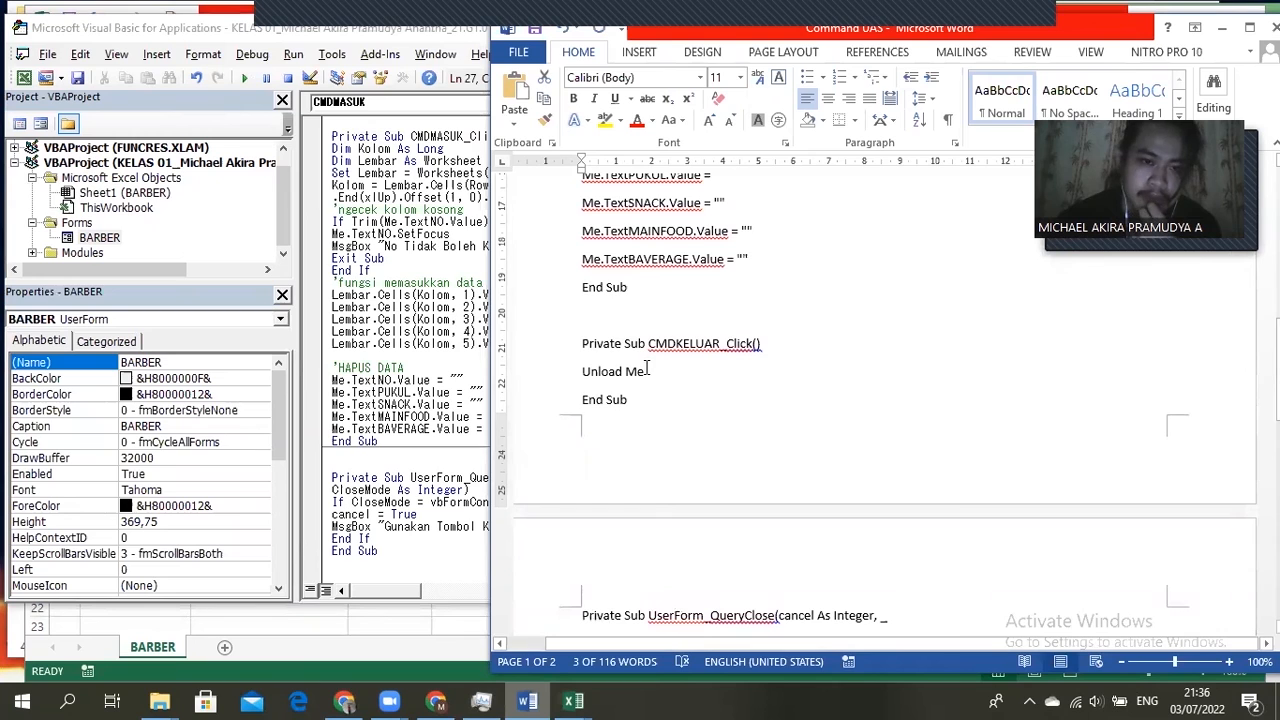
left_click_drag(572, 343, 632, 400)
key("ctrl+c")
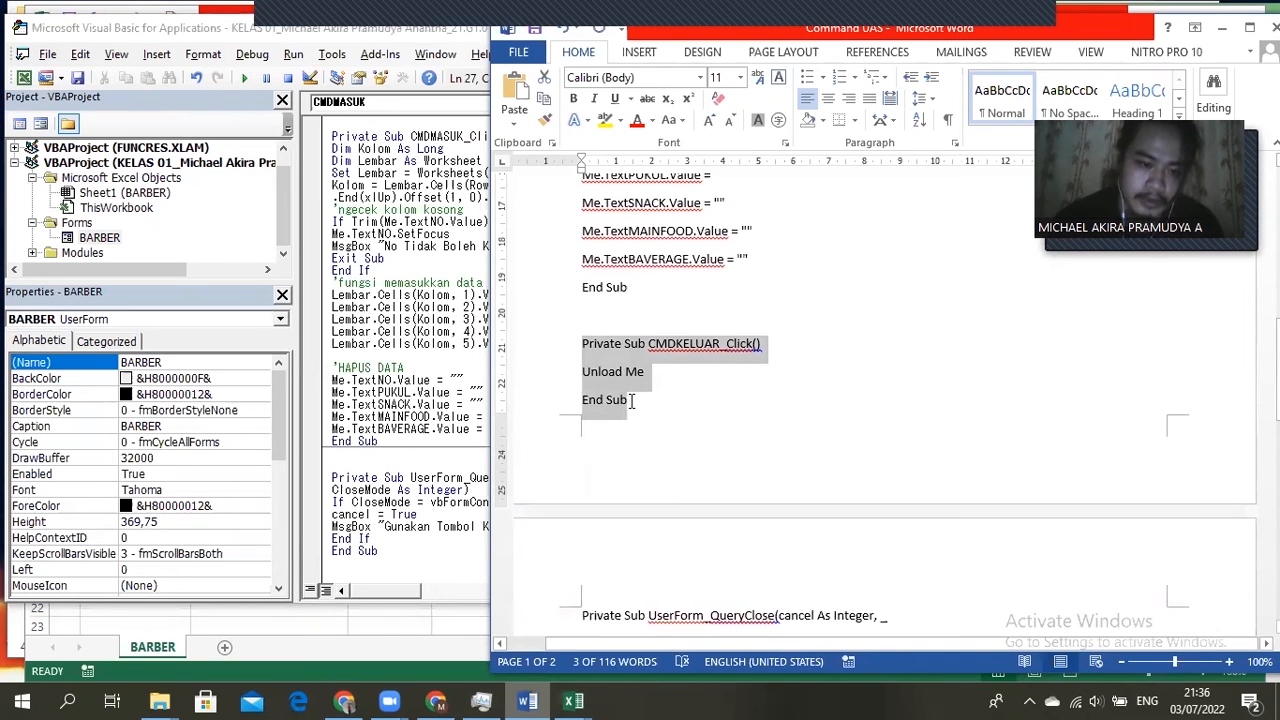
left_click(420, 457)
key("ctrl+v")
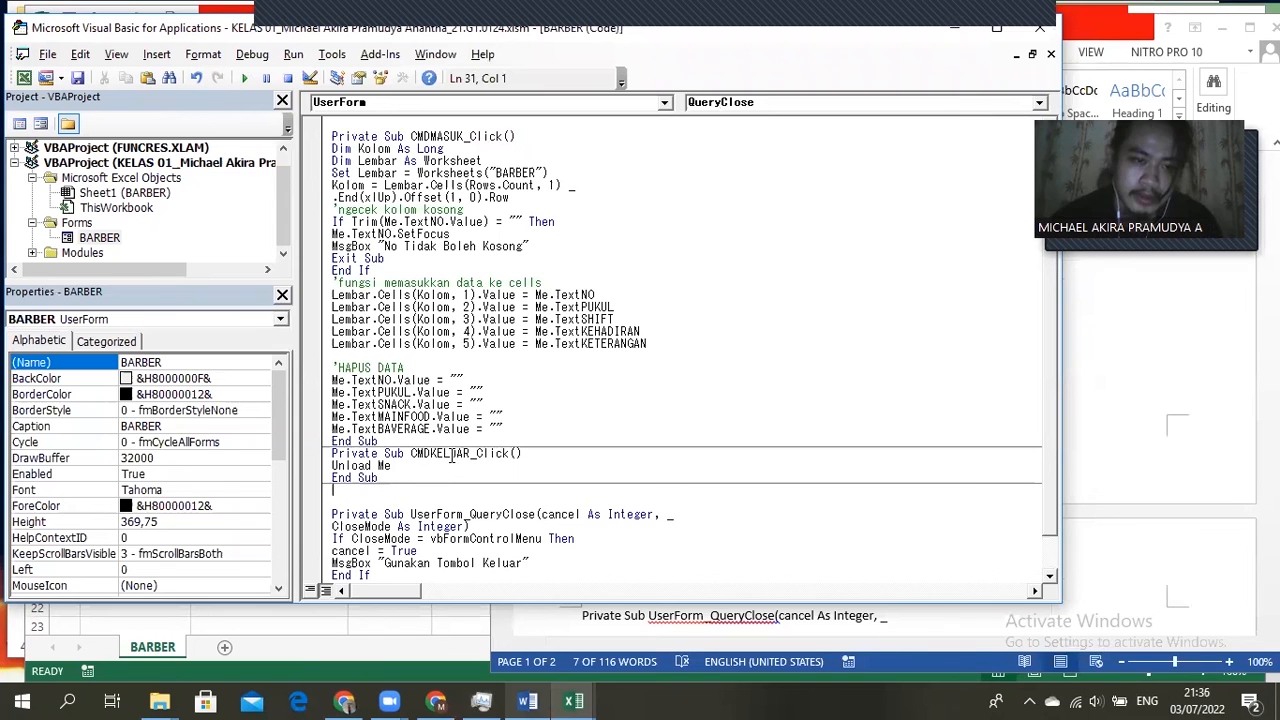
key("BackSpace")
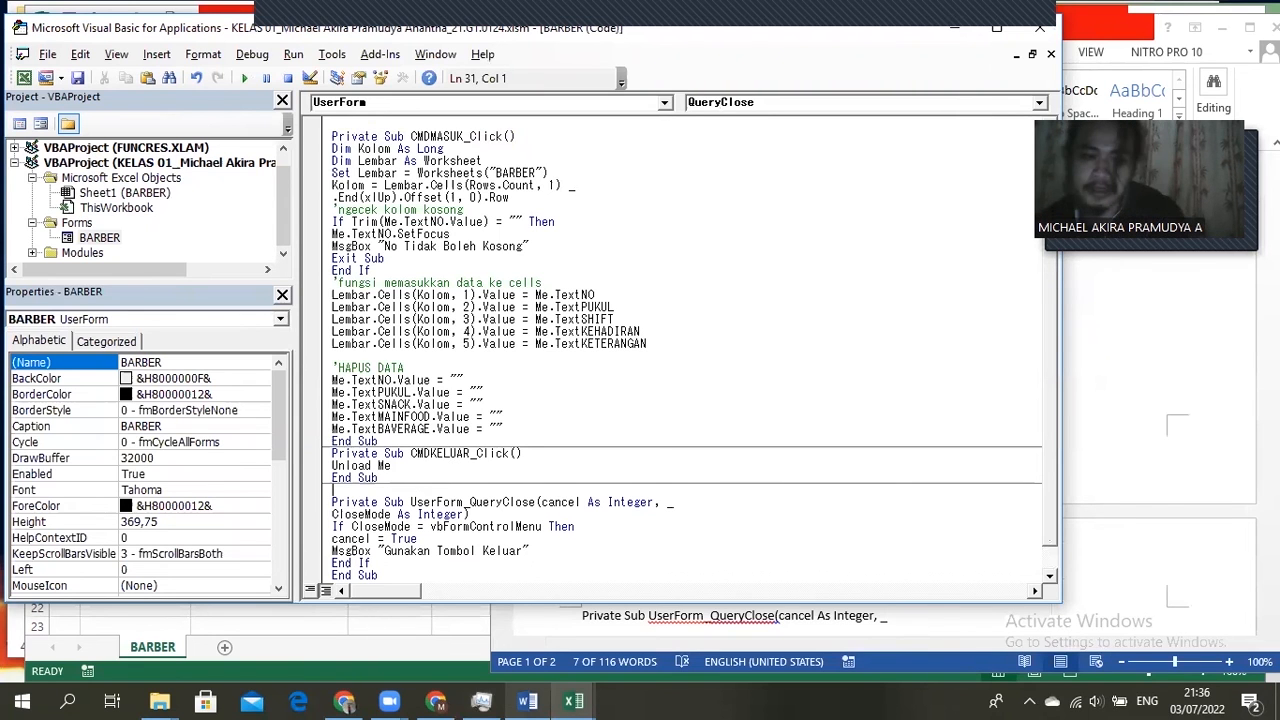
key("BackSpace")
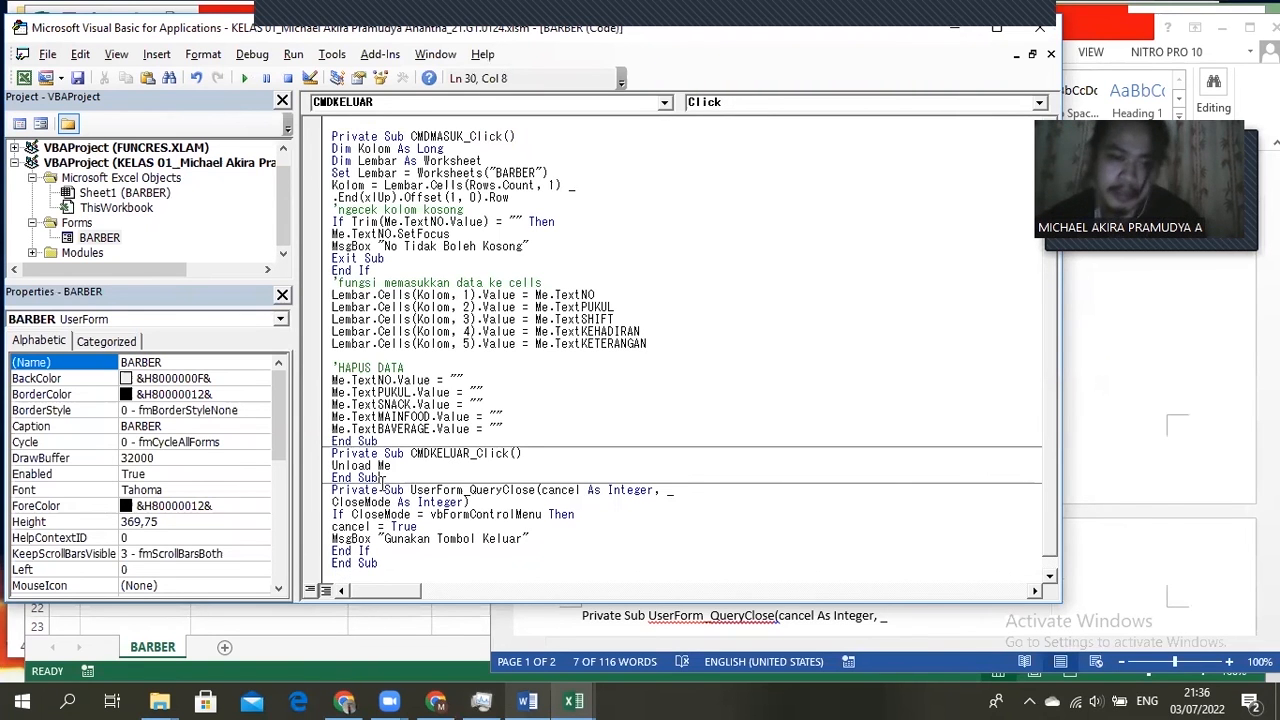
Step: Run the form to test its EXIT button, and return to the BARBER form in the Visual Basic editor
left_click(244, 78)
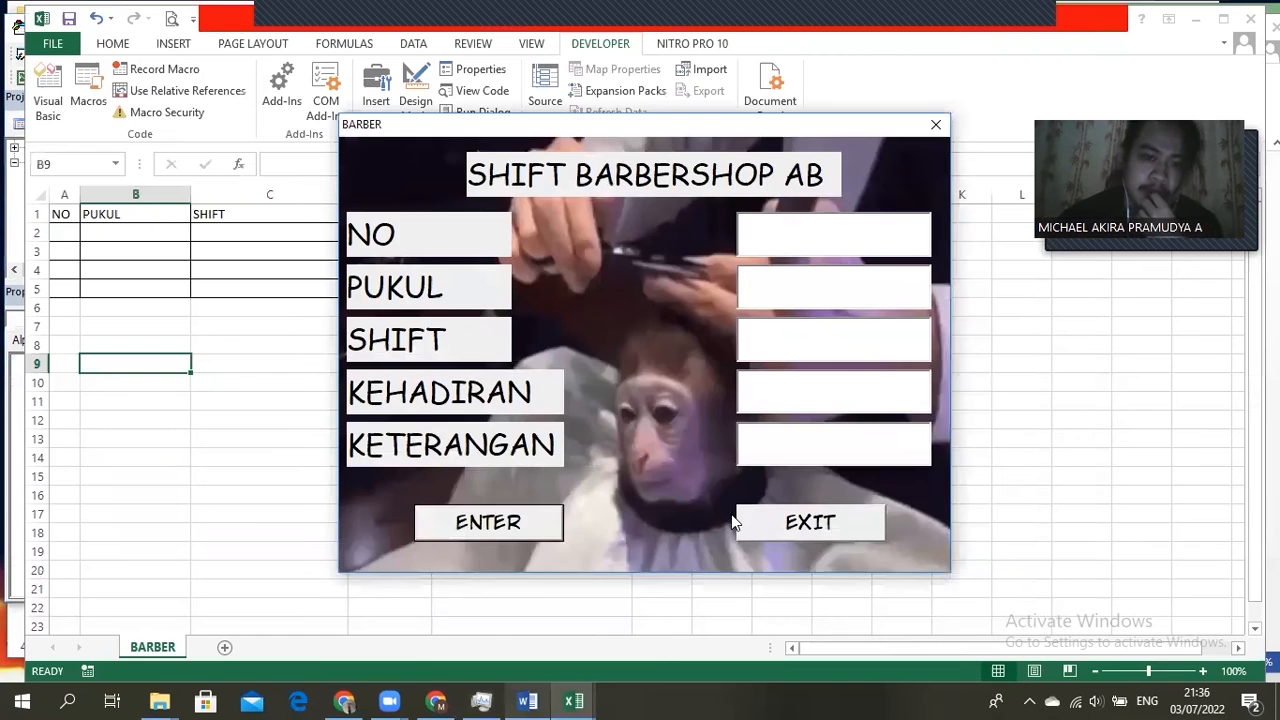
left_click(759, 522)
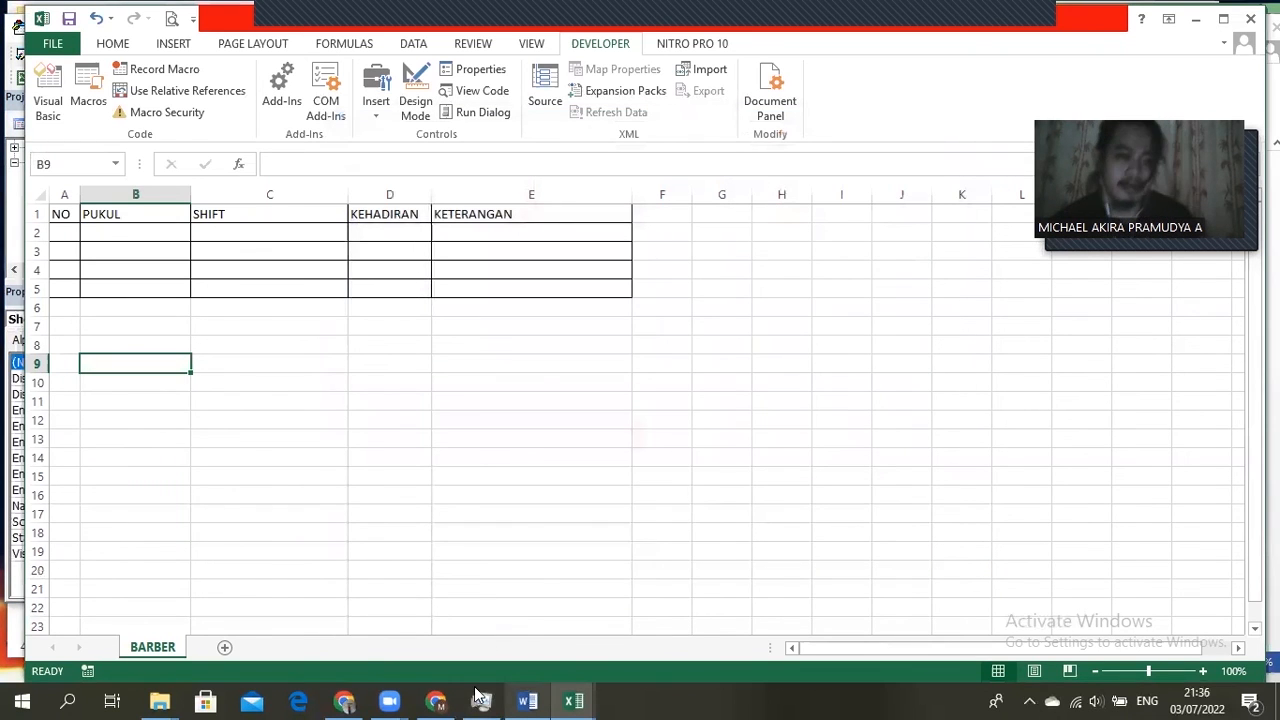
mouse_move(570, 700)
left_click(668, 625)
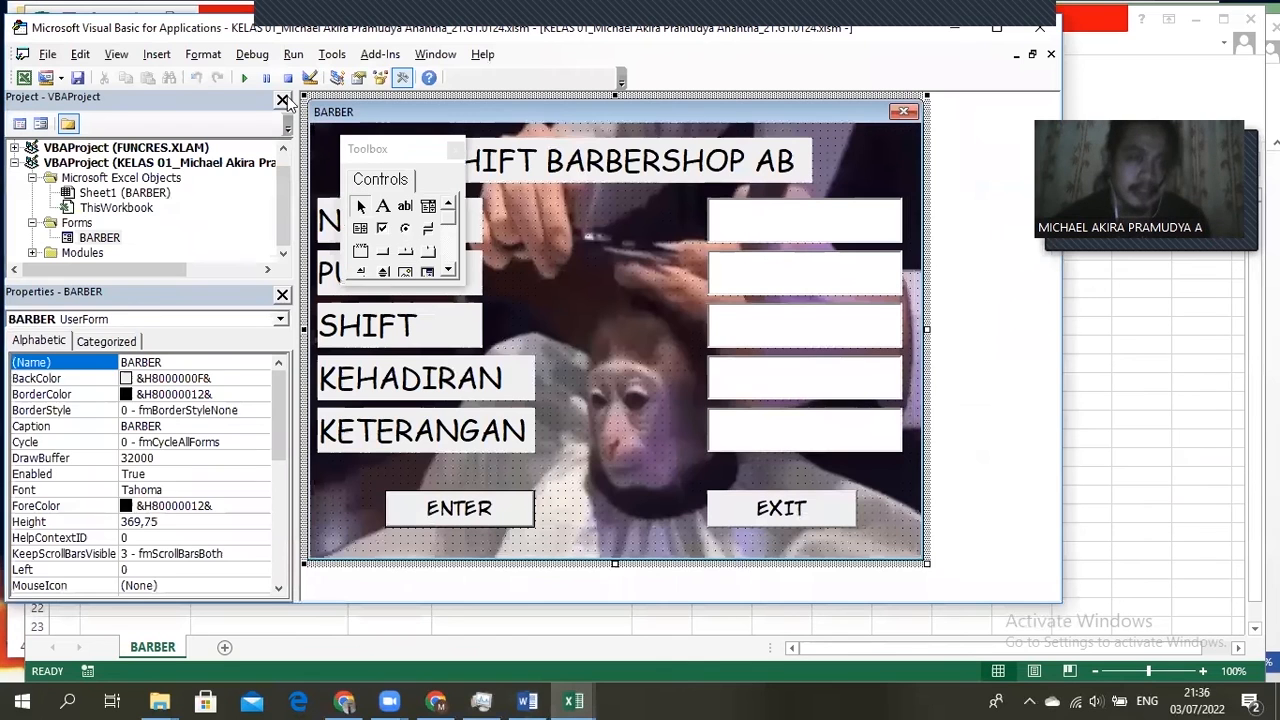
Step: Run the form again and test its ENTER button with NO set to 1
left_click(244, 80)
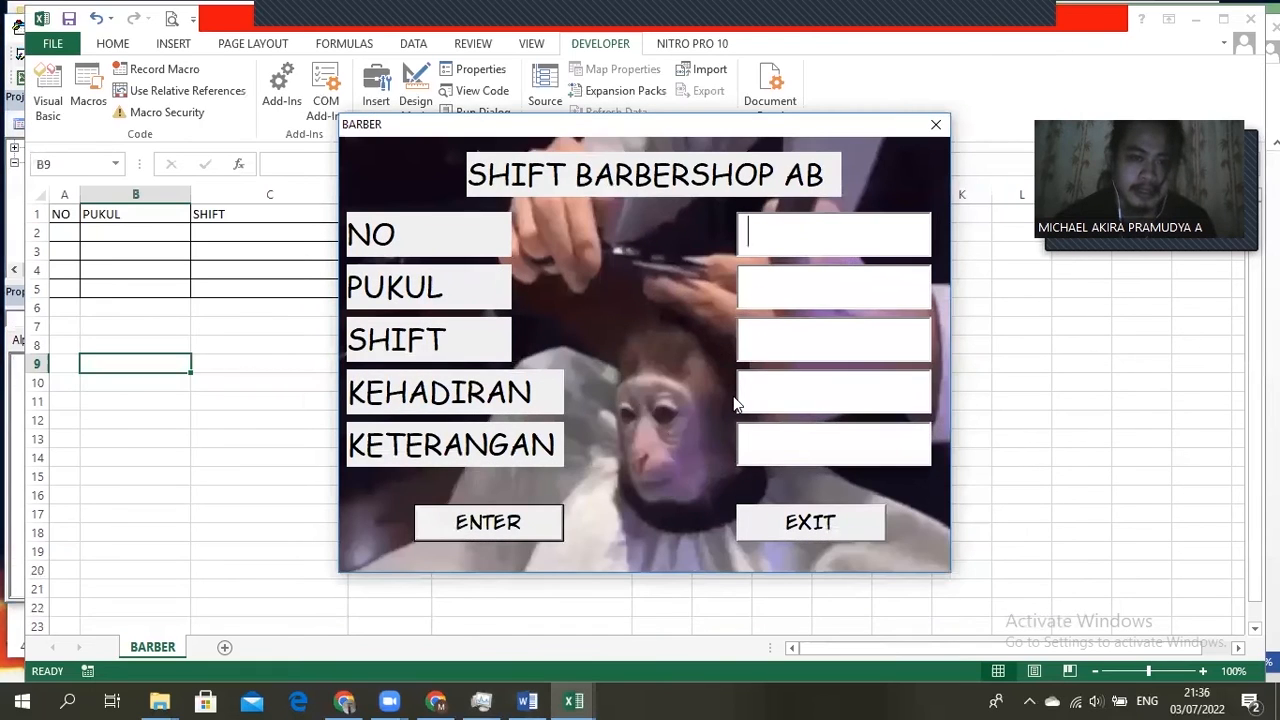
type("1")
left_click(512, 531)
left_click(643, 414)
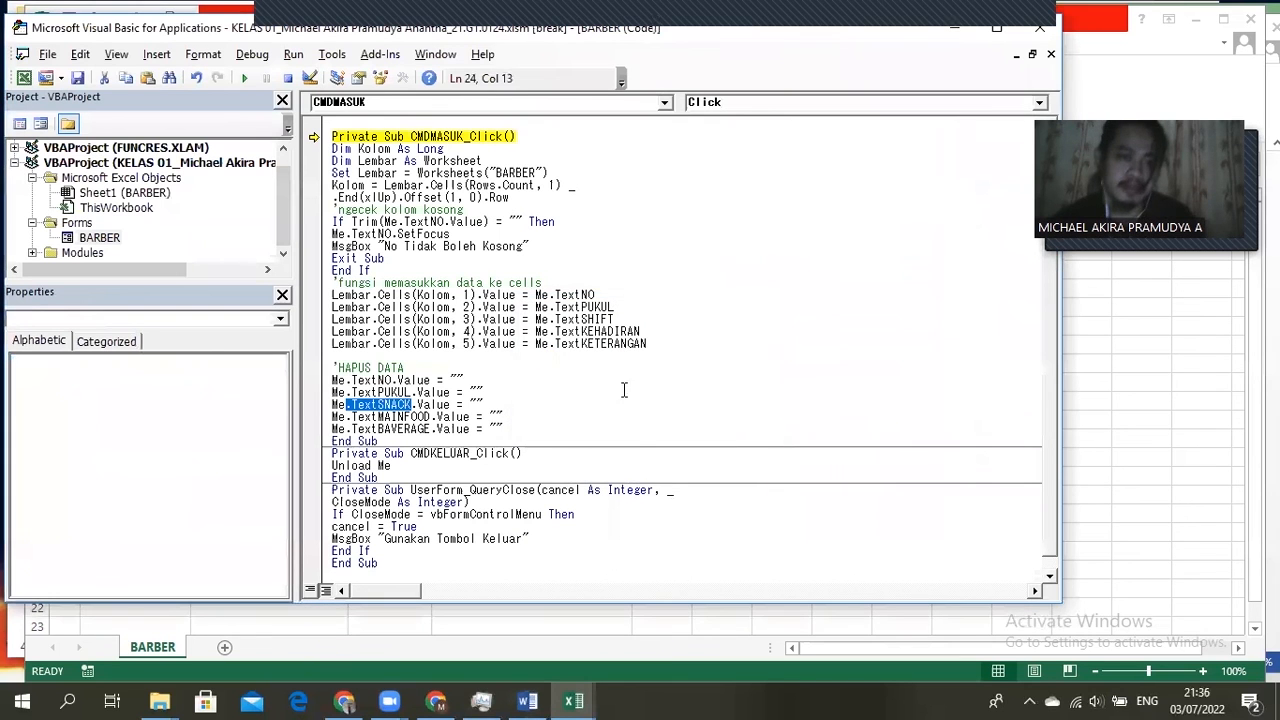